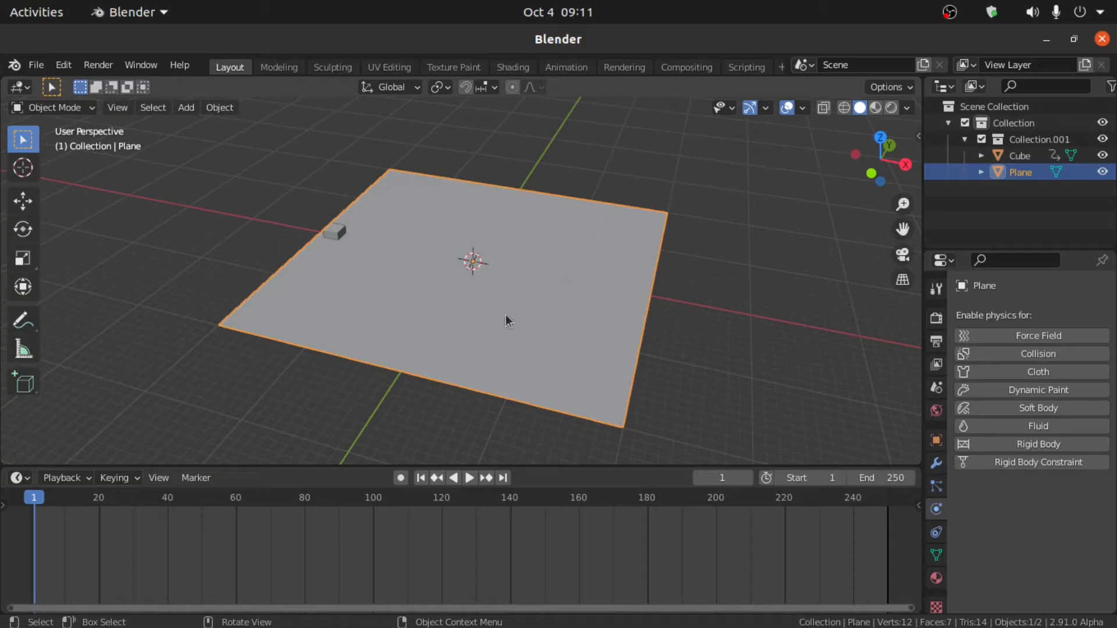
- Select the small cube at the plane's edge and briefly play its keyframed animation from frame 1
middle_click_drag(506, 317, 293, 308)
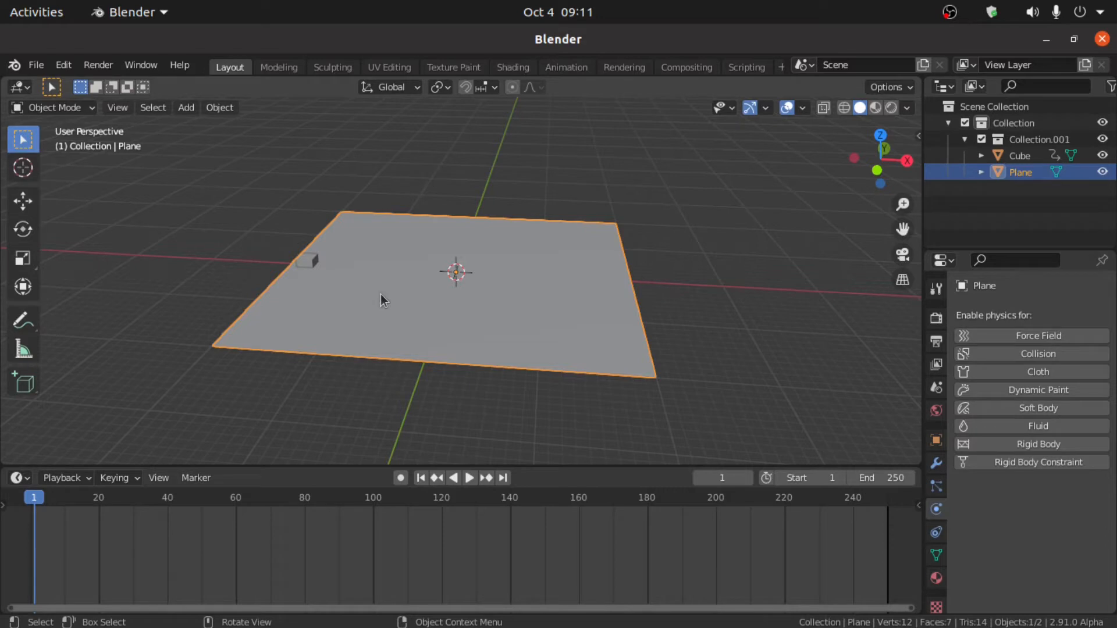
left_click(298, 260)
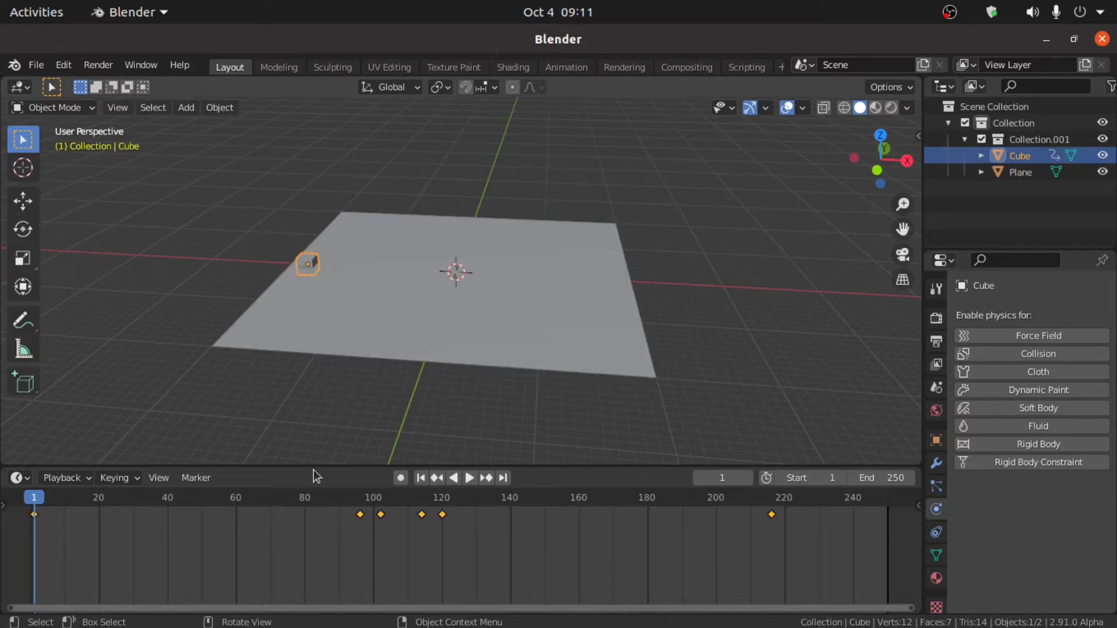
key("space")
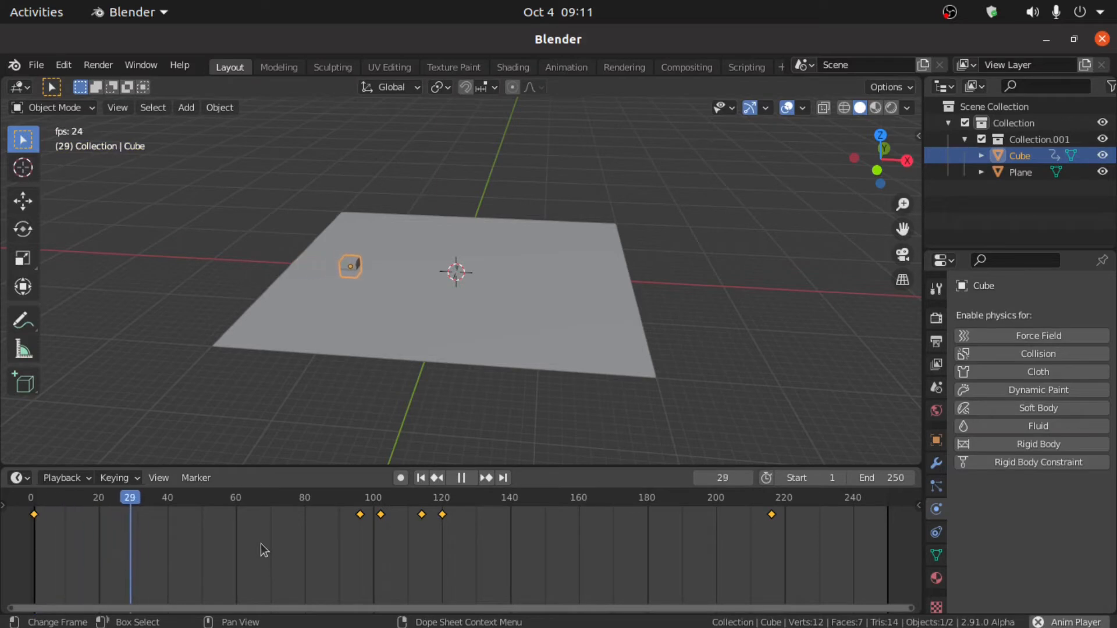
key("space")
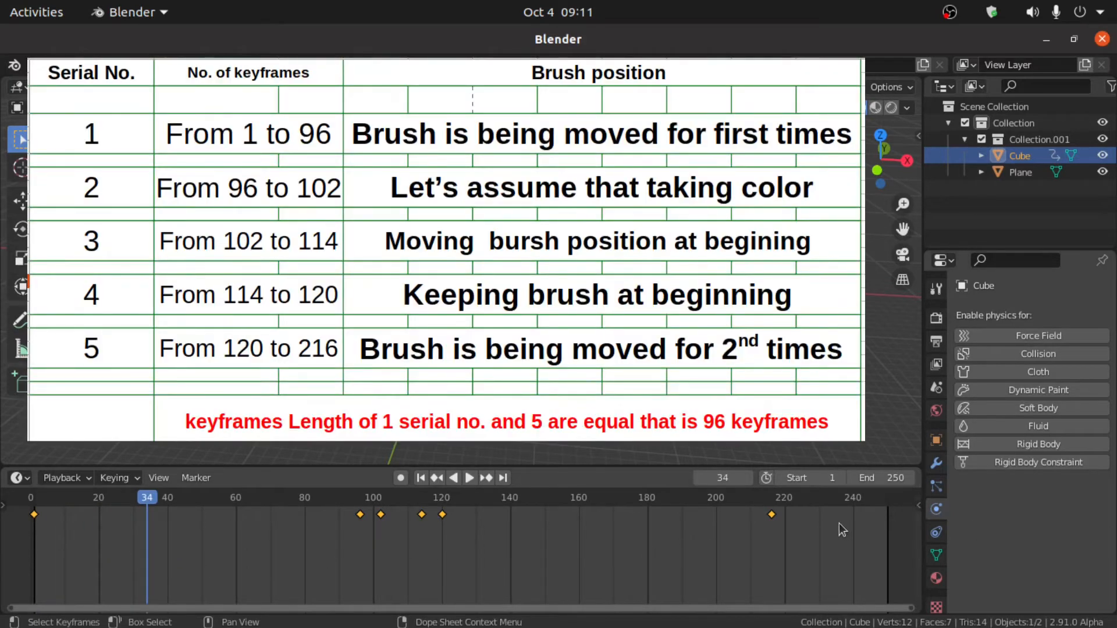
- Go to the cube's last keyframe at frame 216 and set the scene's end frame to 216
left_click(769, 498)
key("space")
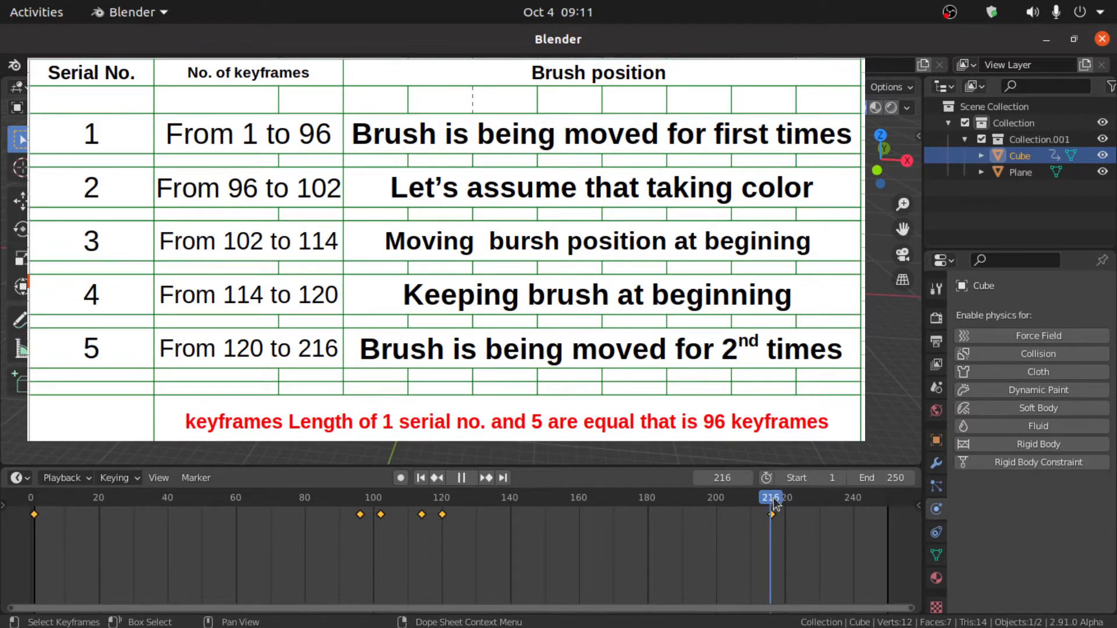
key("Escape")
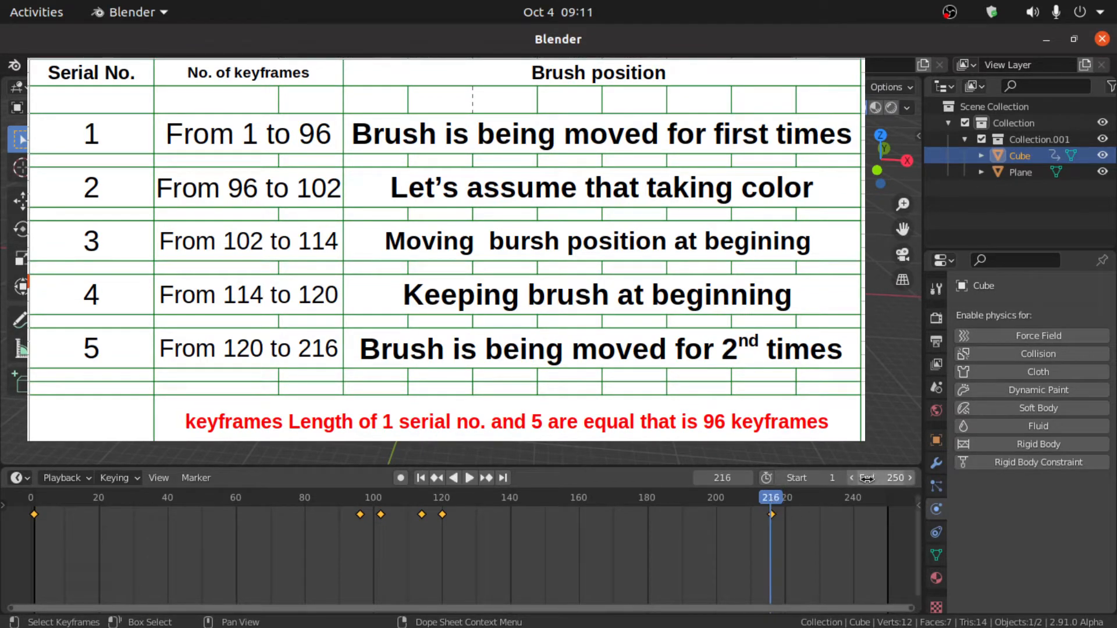
left_click(868, 479)
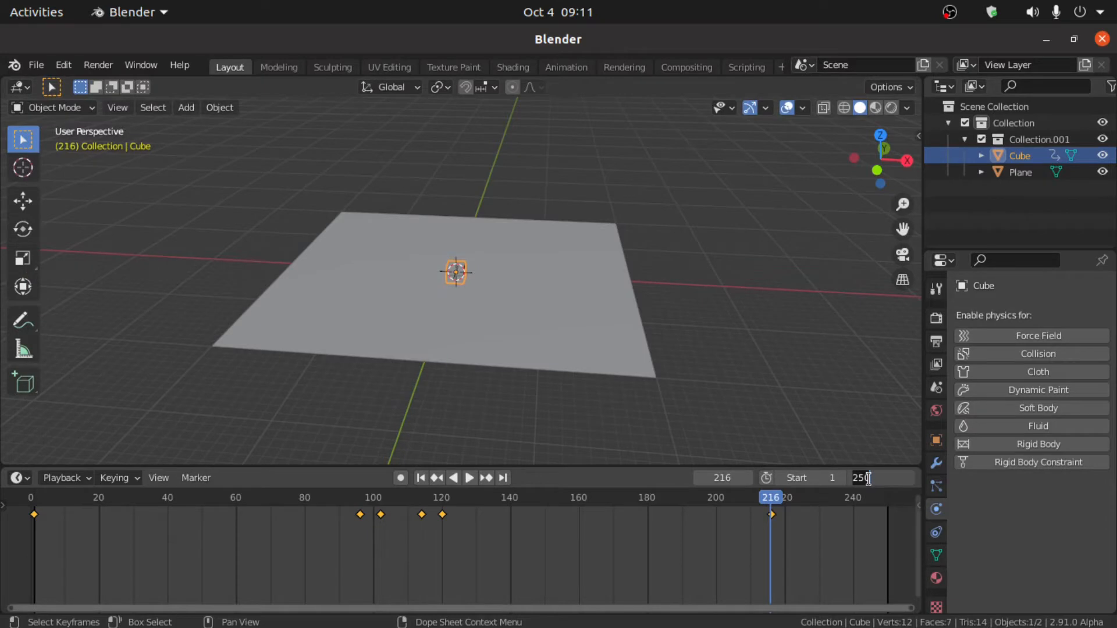
type("216")
key("Return")
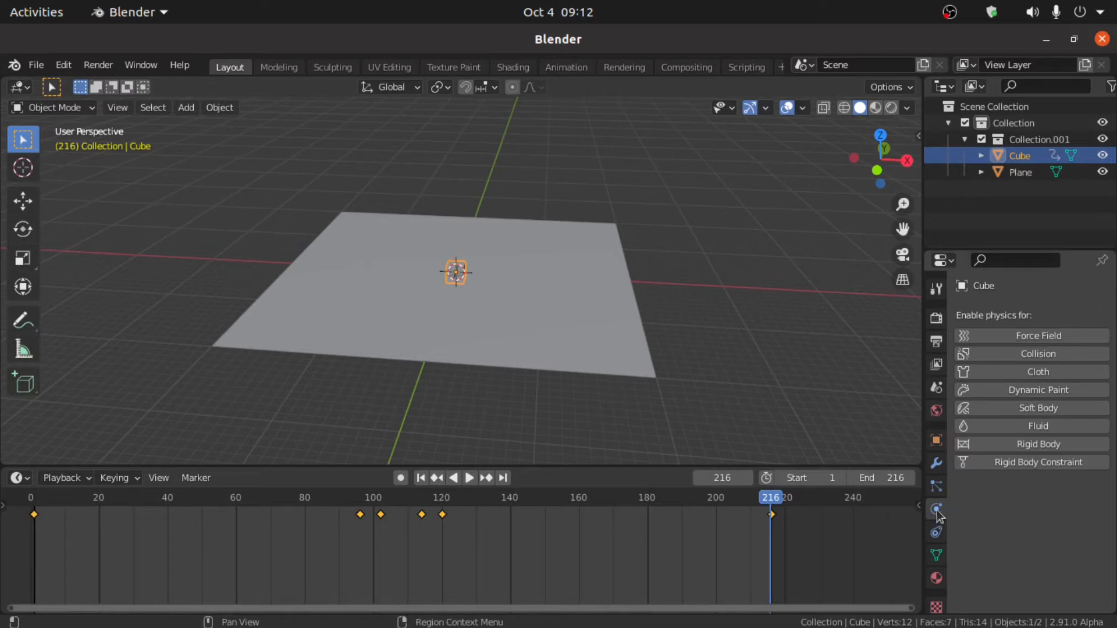
- Enable Dynamic Paint physics on the cube, set its type to Brush and add the brush
left_click(1019, 394)
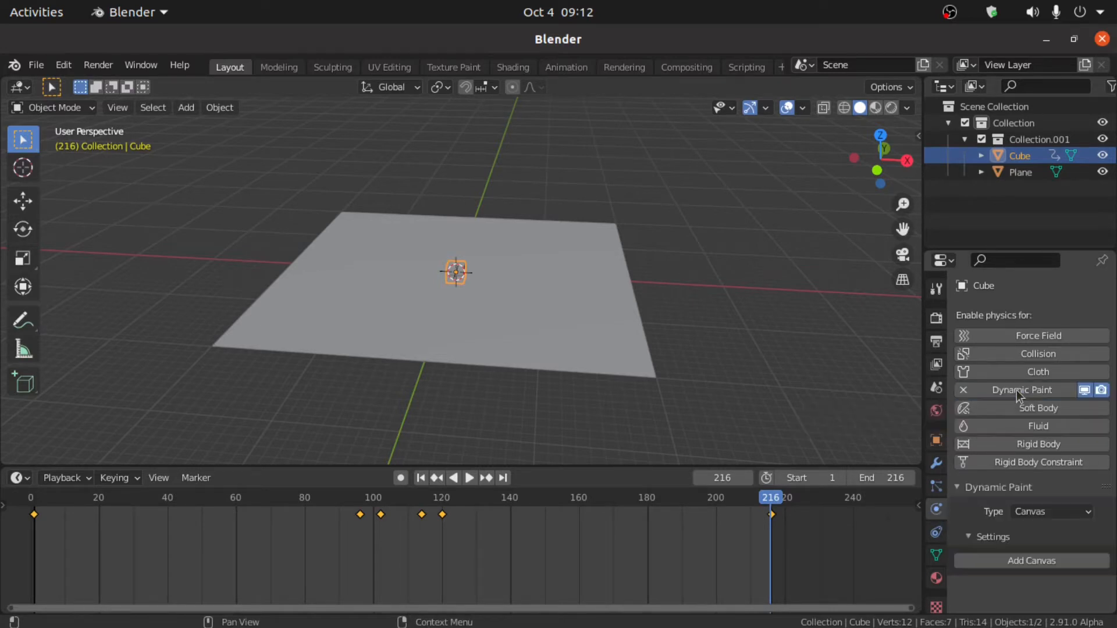
left_click(1035, 517)
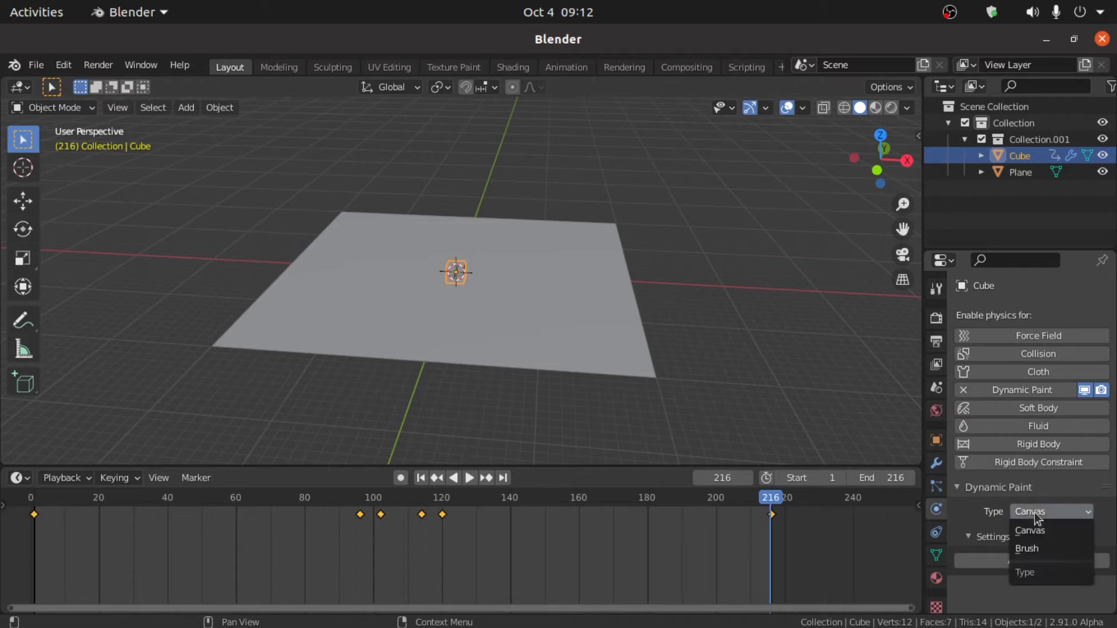
left_click(1033, 550)
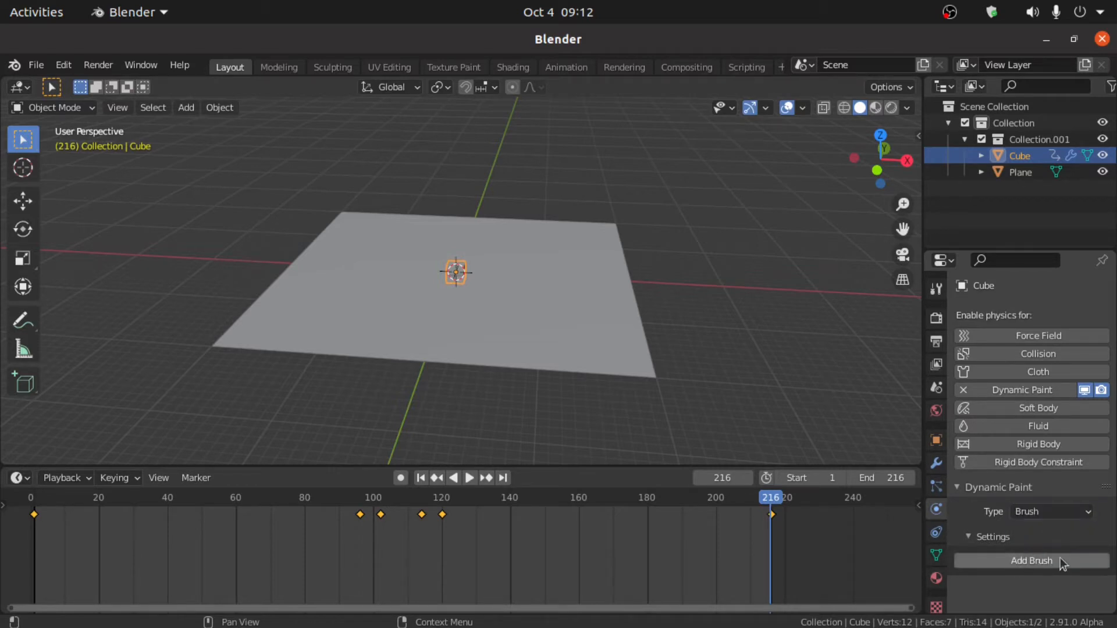
left_click(1027, 563)
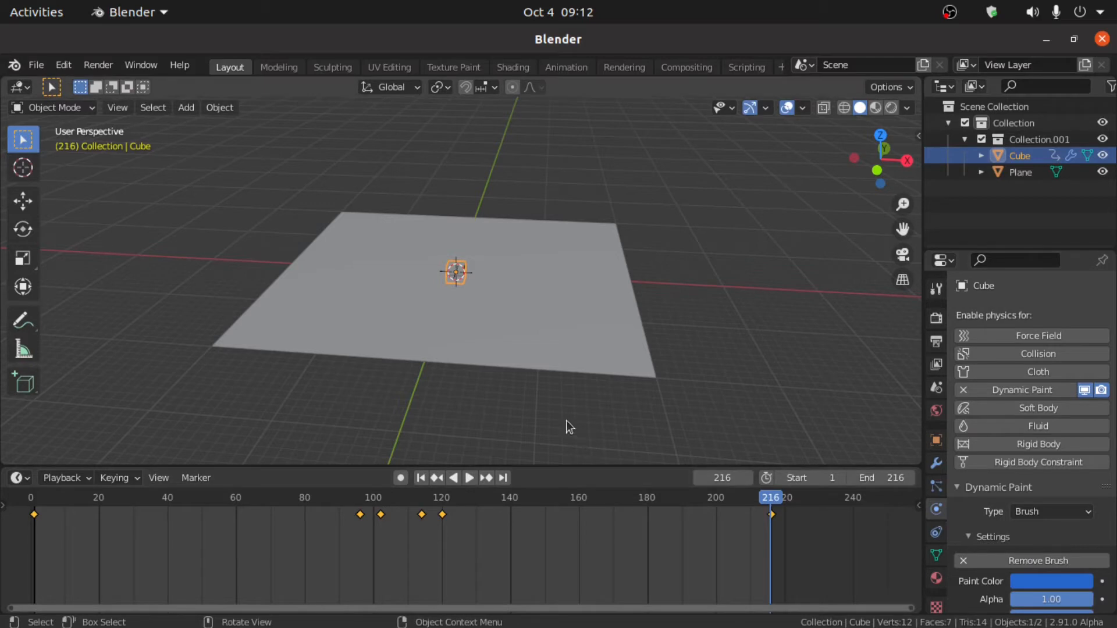
- Enable Dynamic Paint physics on the plane and add a canvas to it
left_click(541, 349)
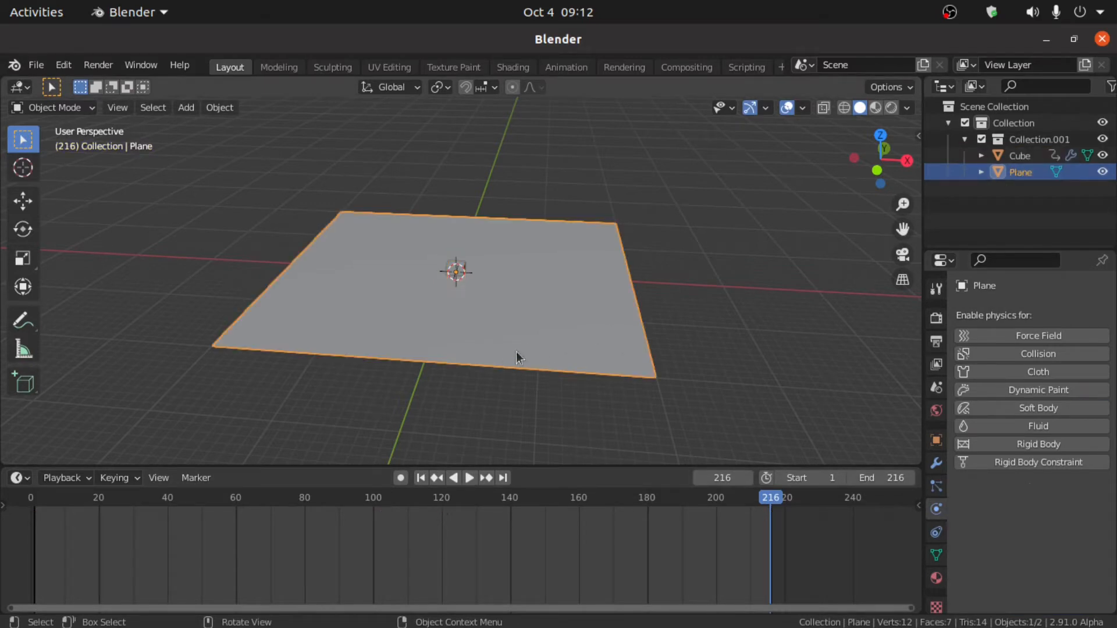
left_click(1014, 395)
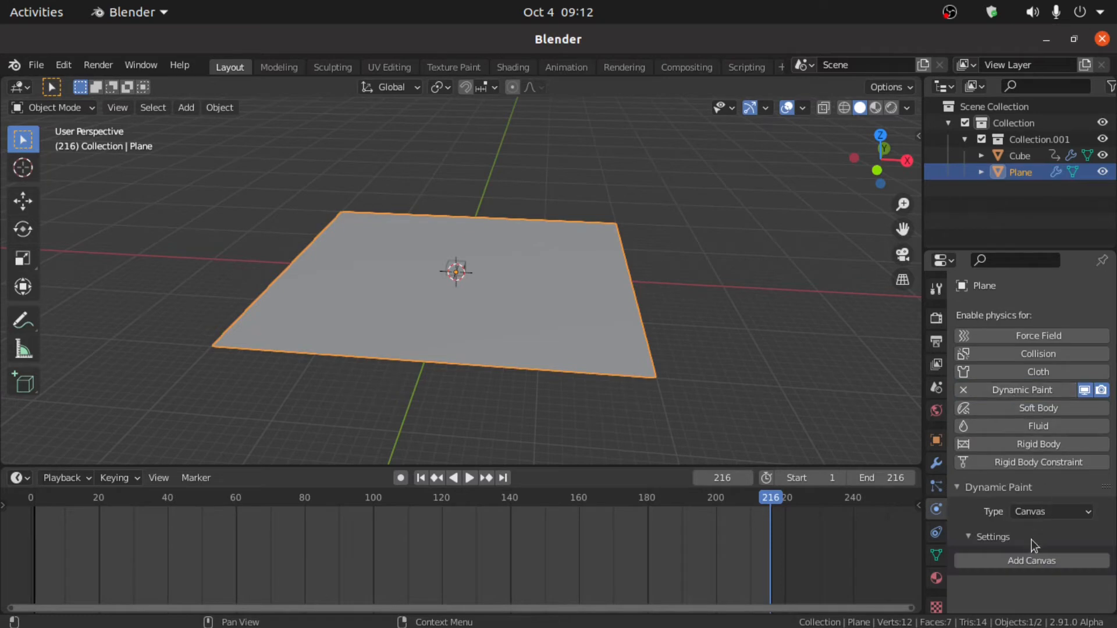
left_click(1033, 562)
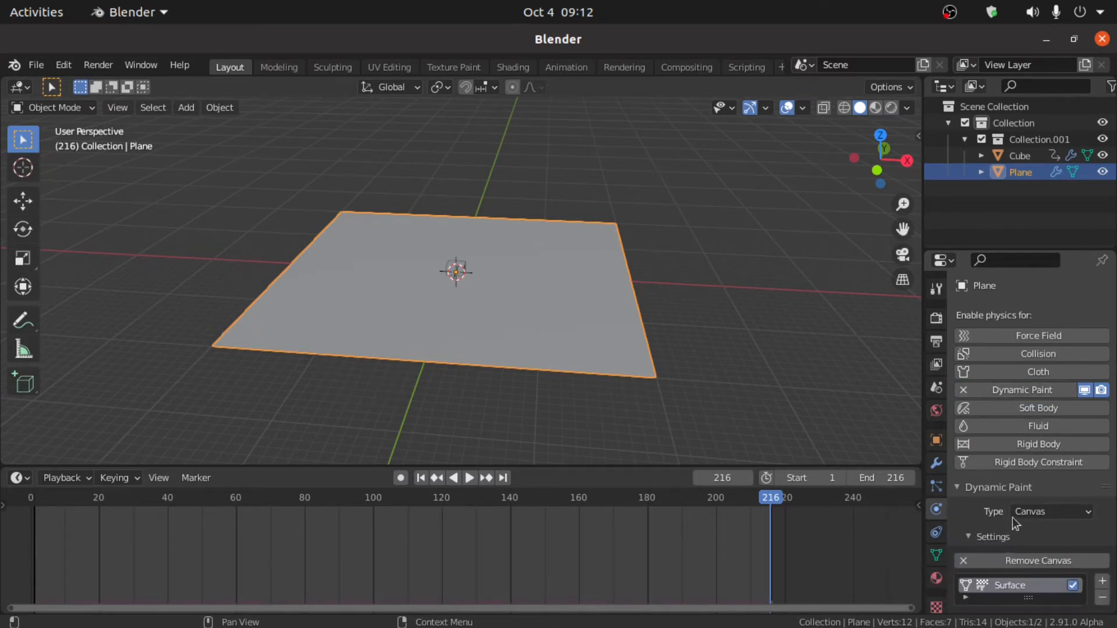
- Set the canvas surface format to Image Sequence with a resolution of 512
scroll(1013, 518, "down", 5)
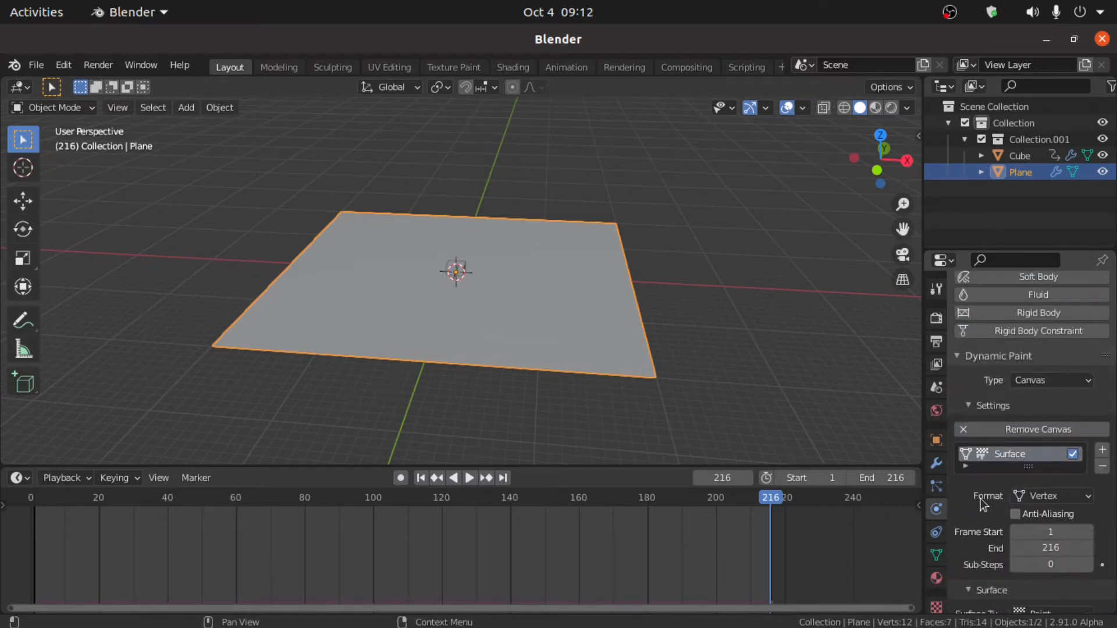
left_click(1060, 497)
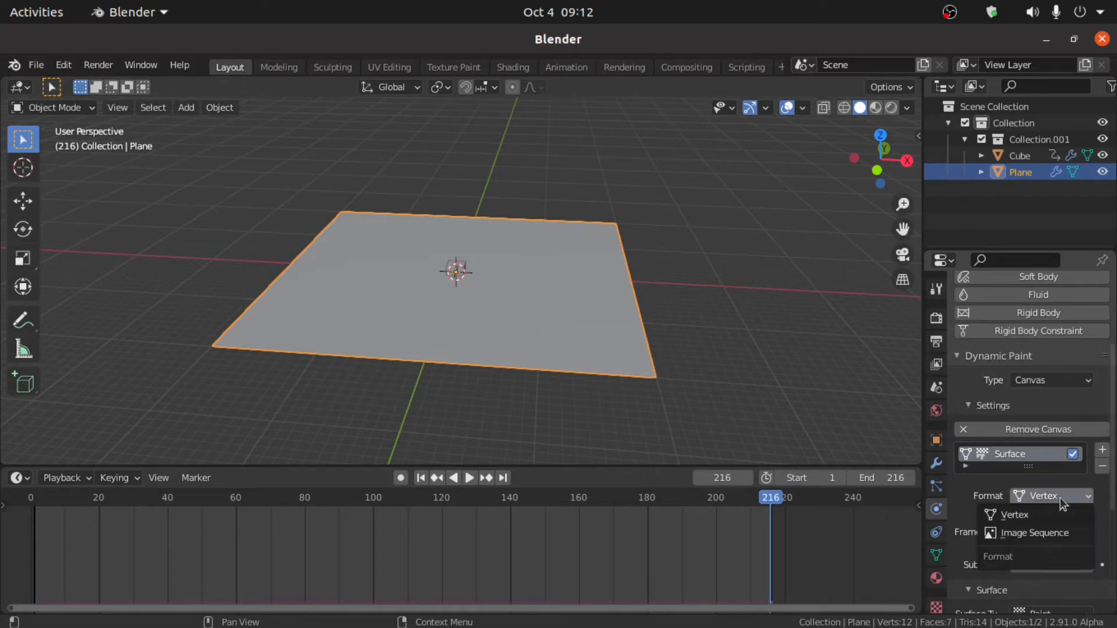
left_click(1010, 533)
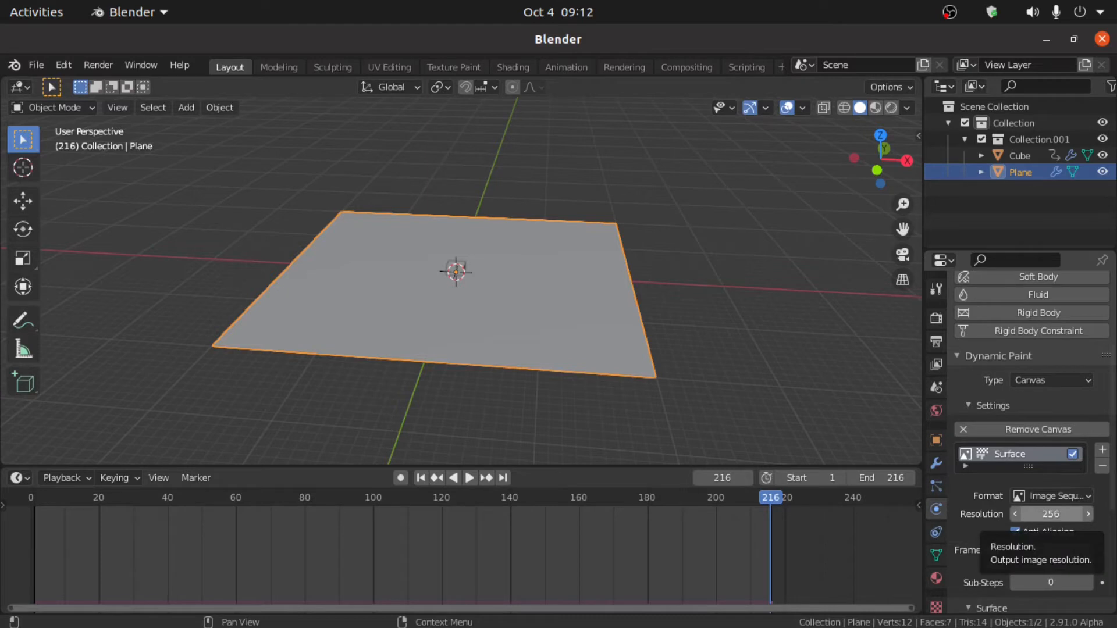
left_click(1043, 515)
type("51")
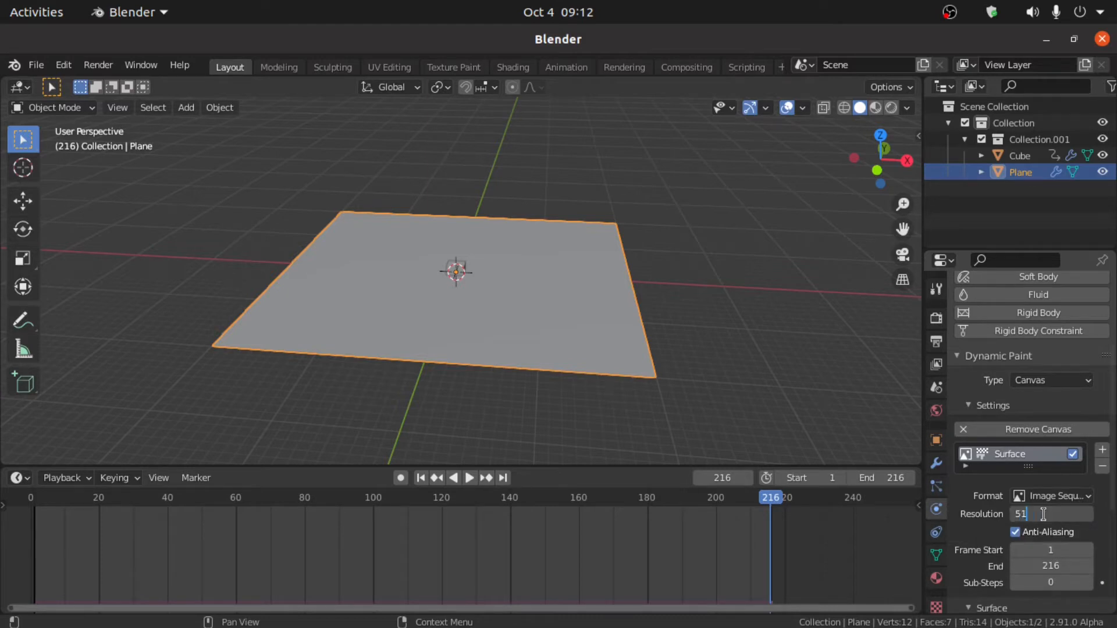
type("2")
key("Return")
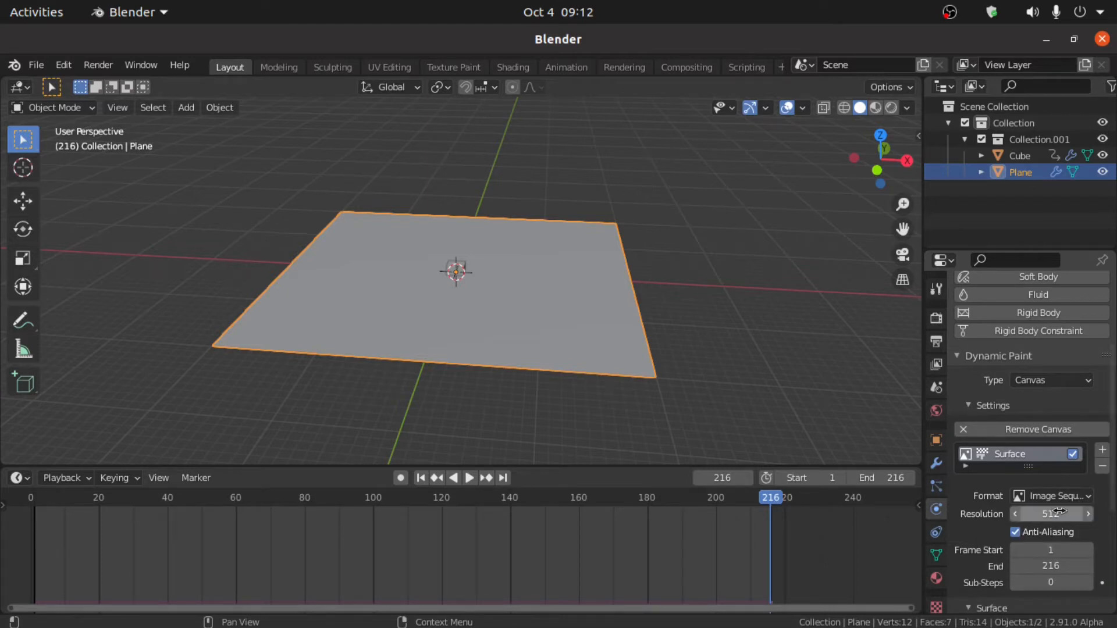
- Set the canvas surface's sub-steps to 20
scroll(1041, 518, "down", 3)
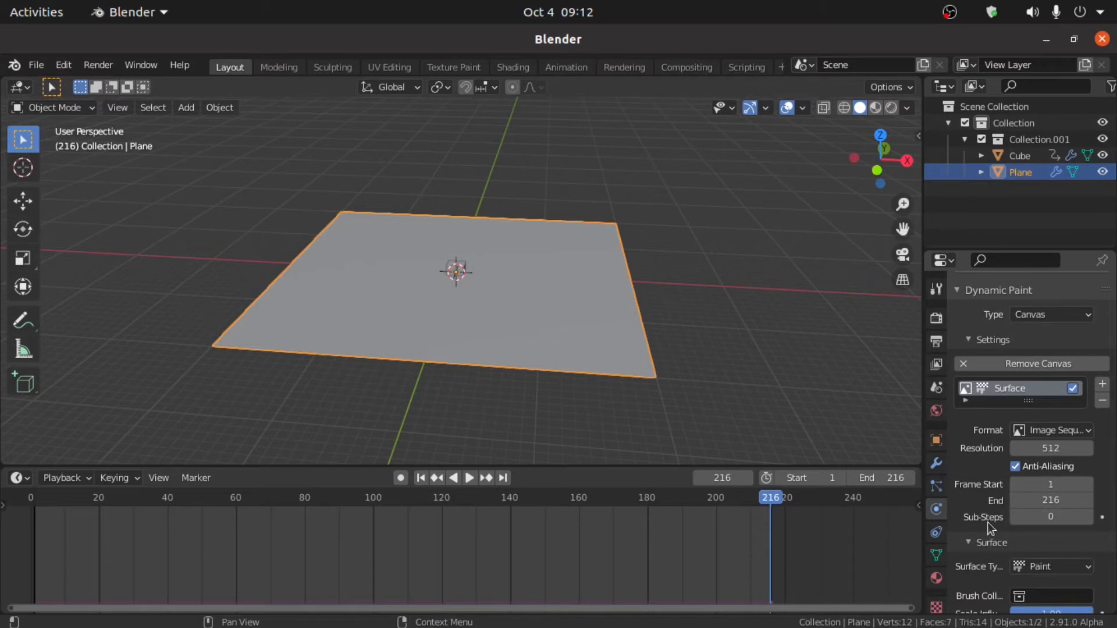
left_click(1071, 517)
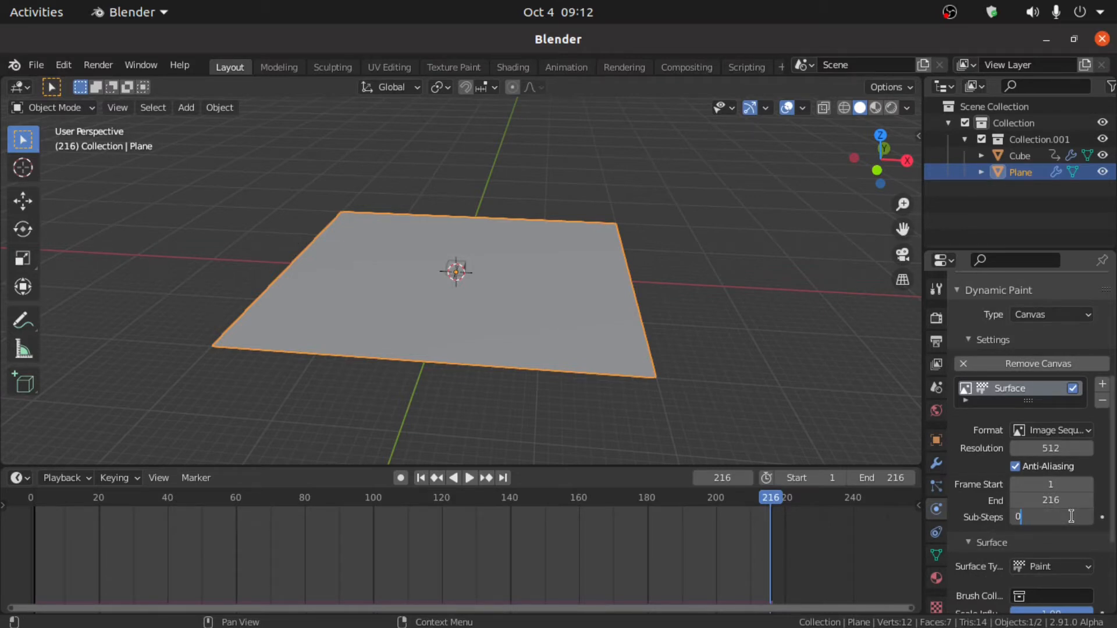
type("20")
key("Return")
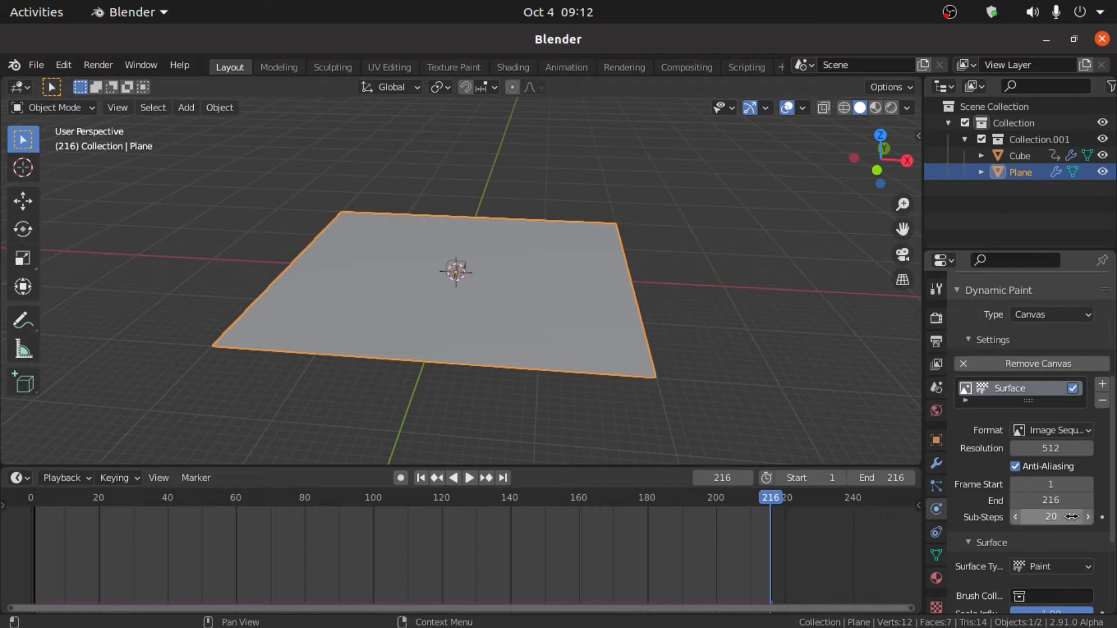
- Expand the canvas output settings and assign UVMap as the UV map
scroll(1073, 521, "down", 5)
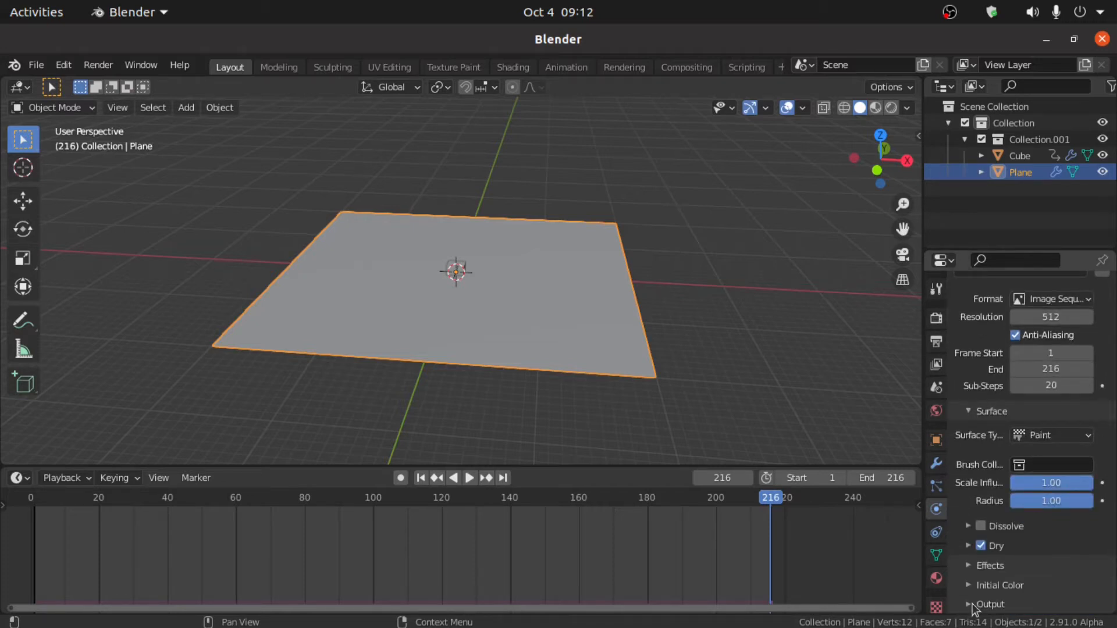
scroll(965, 597, "down", 5)
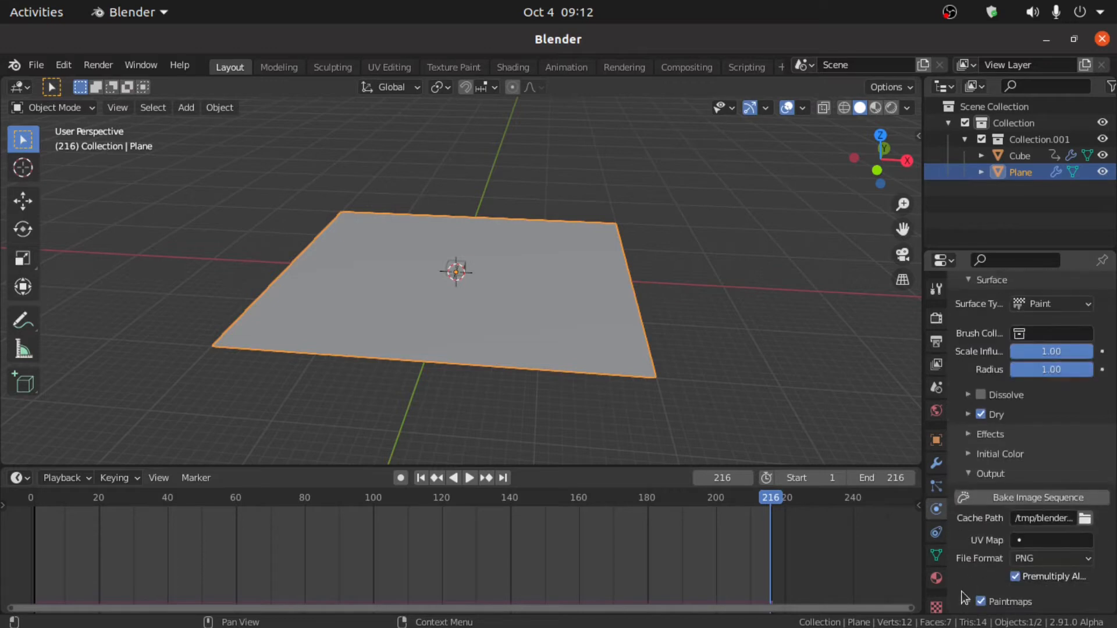
left_click(1045, 542)
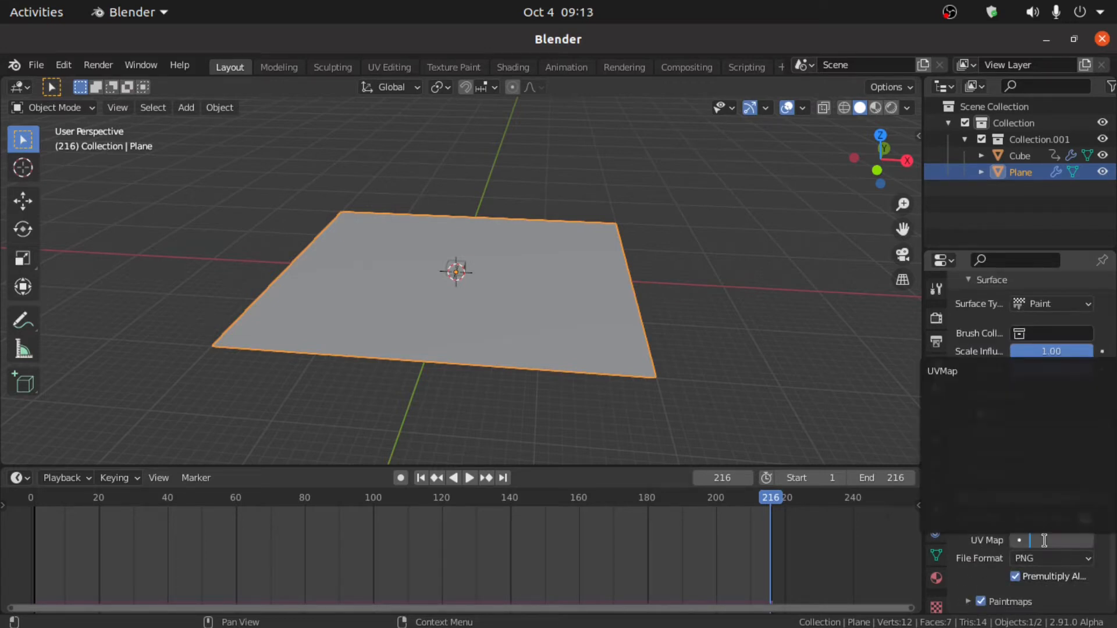
left_click(953, 371)
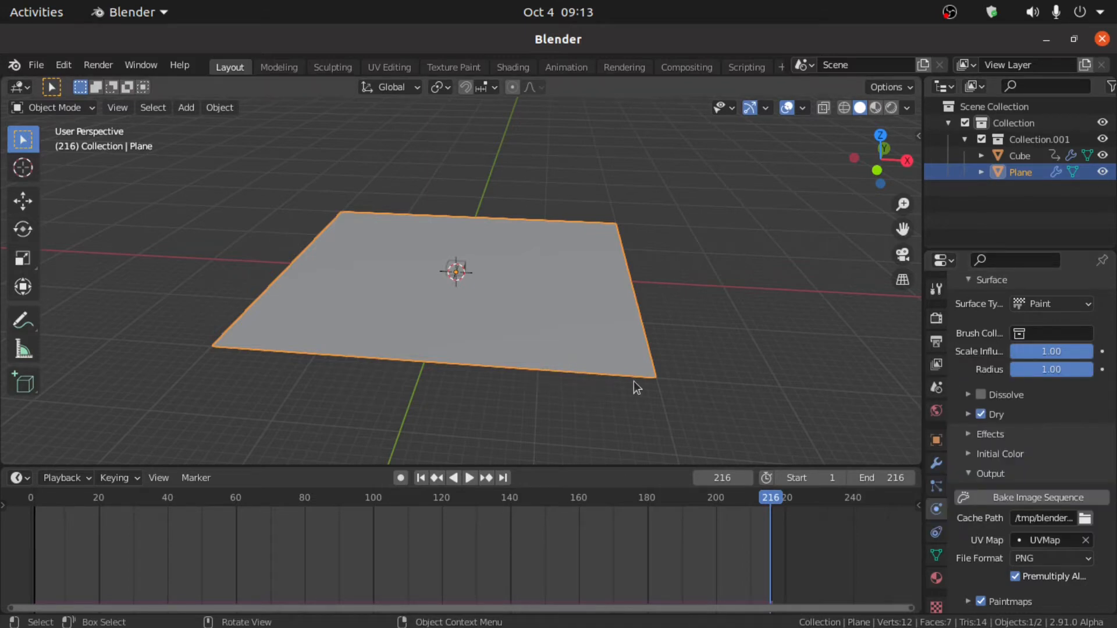
- Set the cache path to the Blender cache folder in Documents and bake the image sequence
left_click(1085, 519)
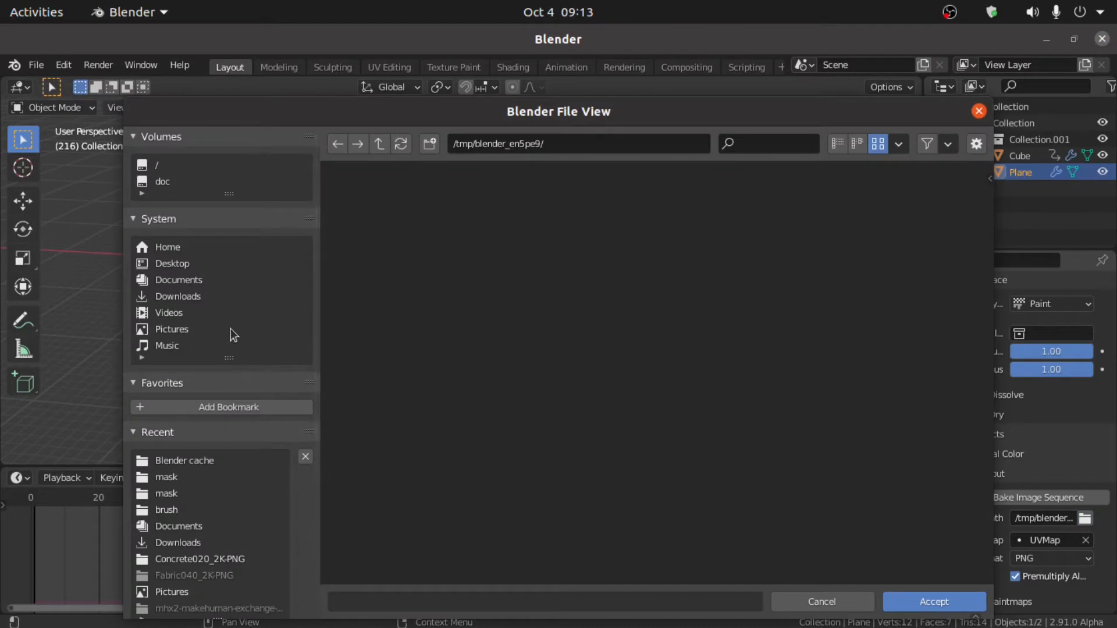
left_click(174, 282)
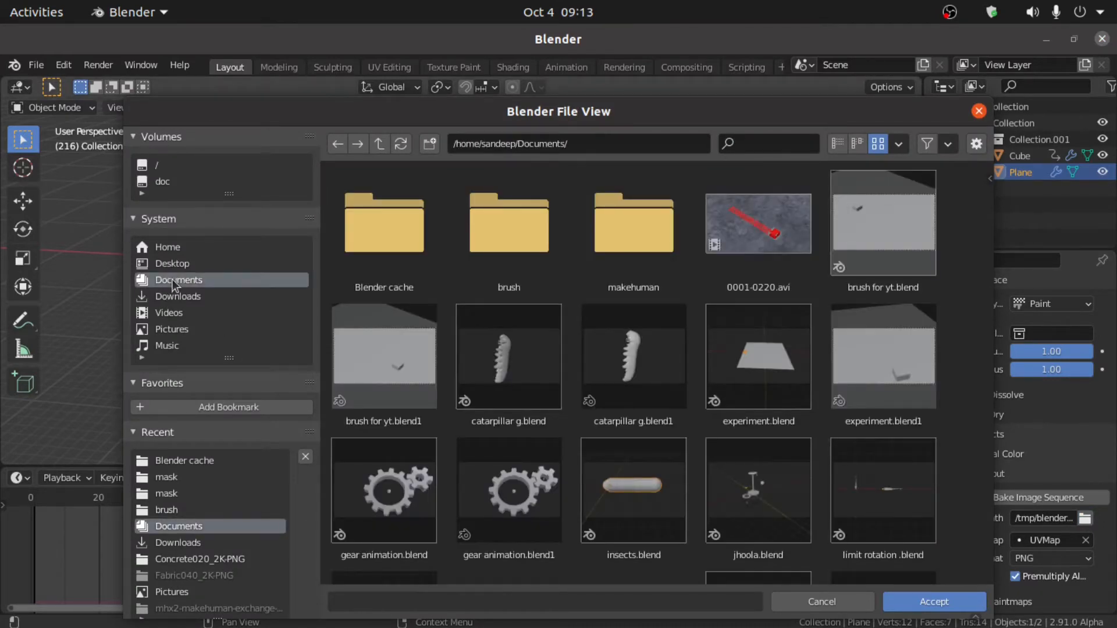
double_click(384, 227)
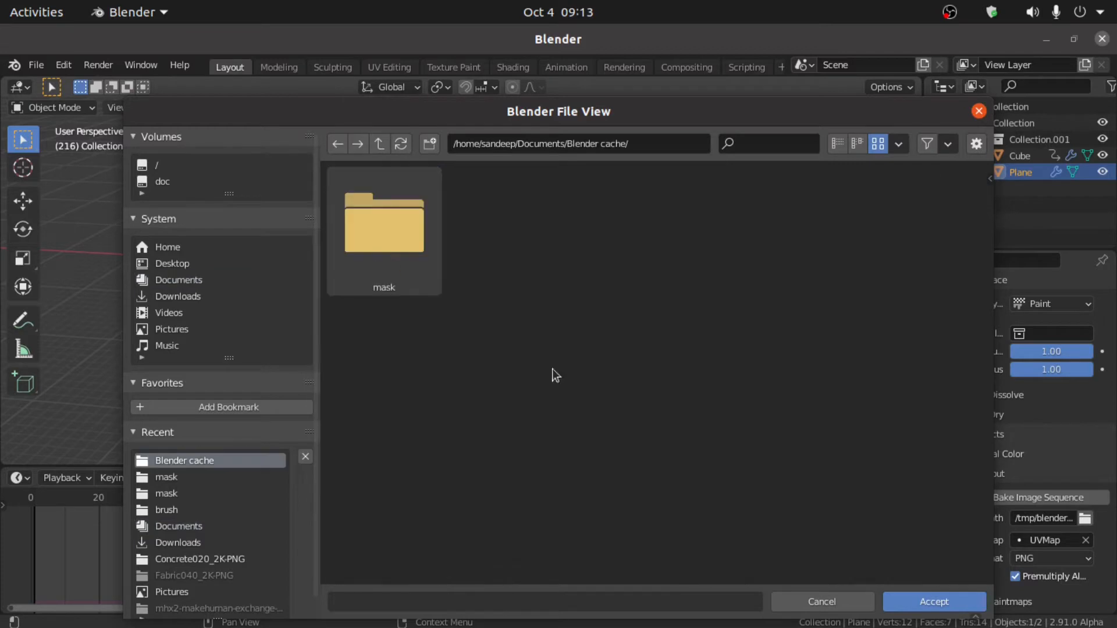
left_click(925, 601)
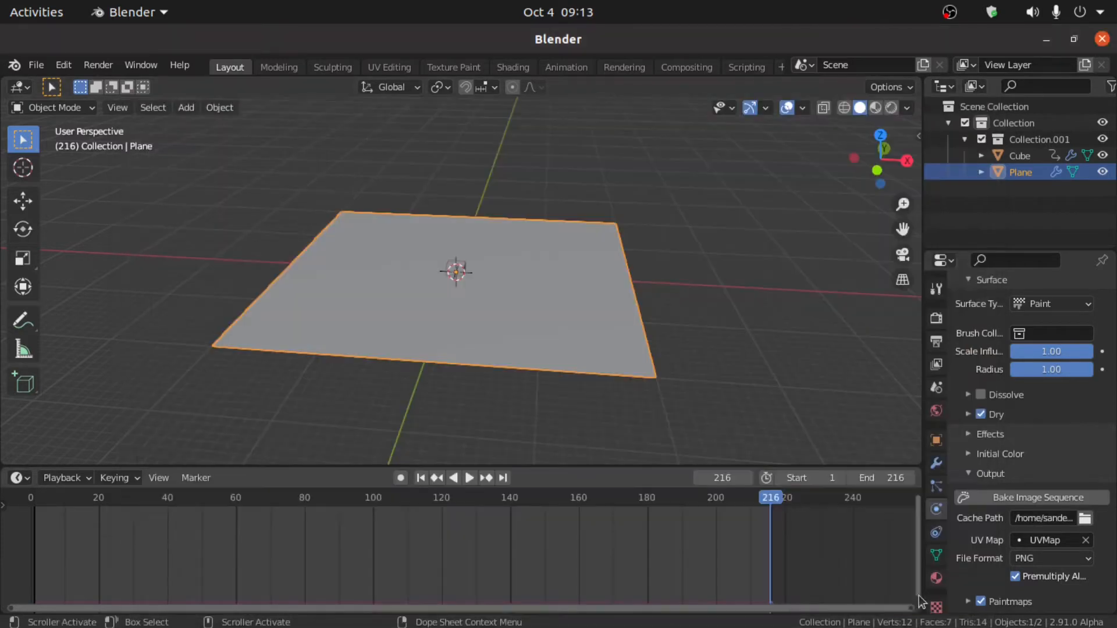
left_click(1014, 499)
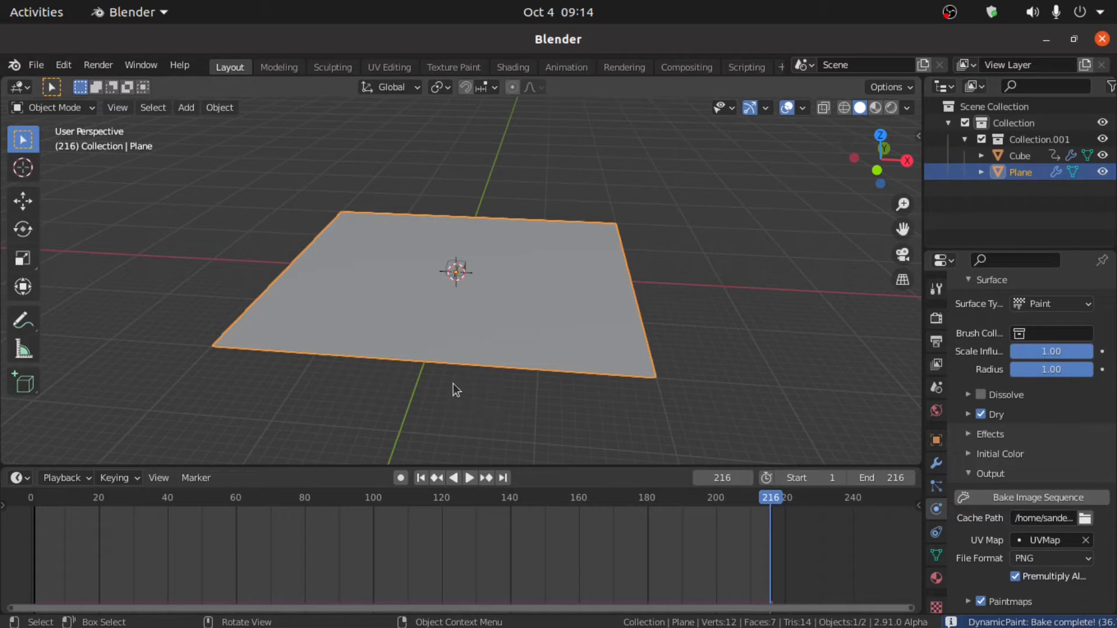
- Set the end frame of the plane's Dynamic Paint canvas surface to 96
middle_click_drag(486, 384, 486, 395)
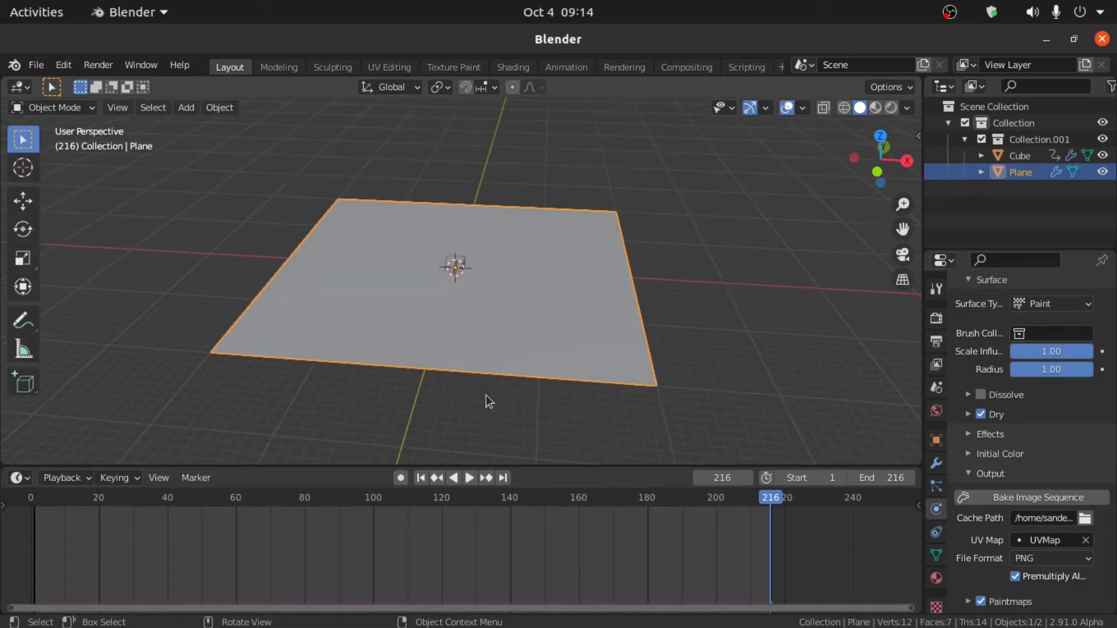
left_click(462, 379)
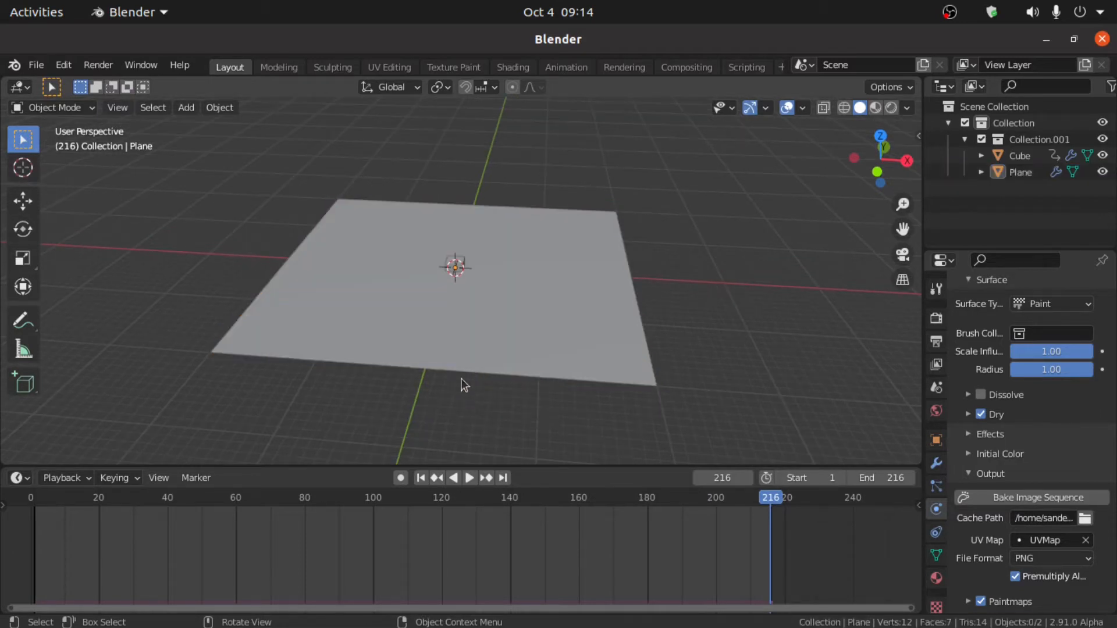
left_click(473, 358)
scroll(1000, 445, "up", 4)
scroll(1000, 444, "up", 4)
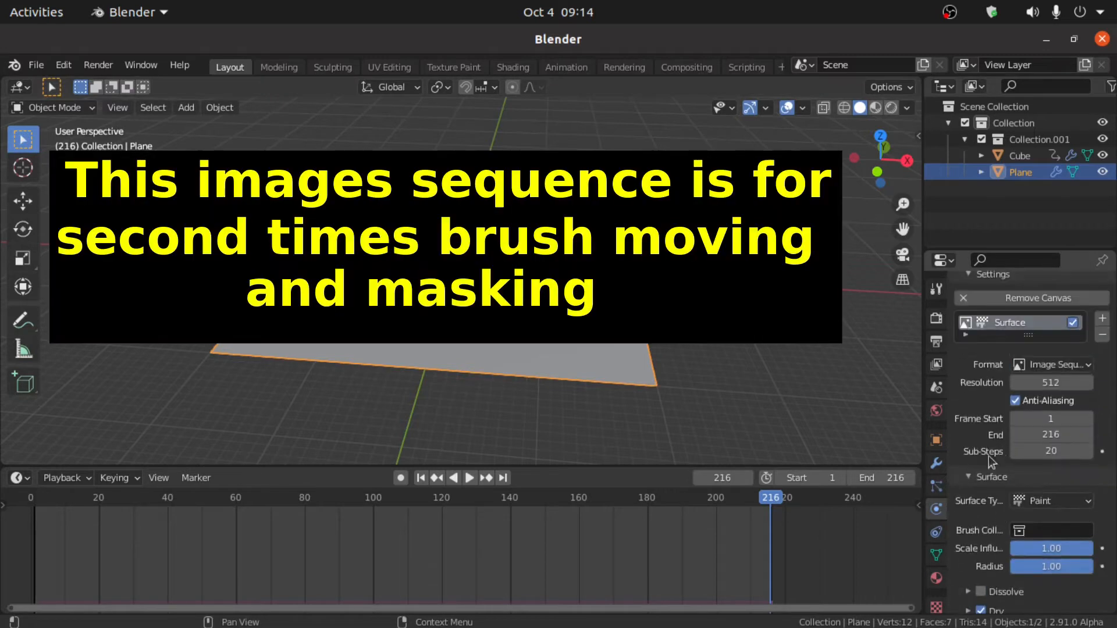
left_click(1044, 434)
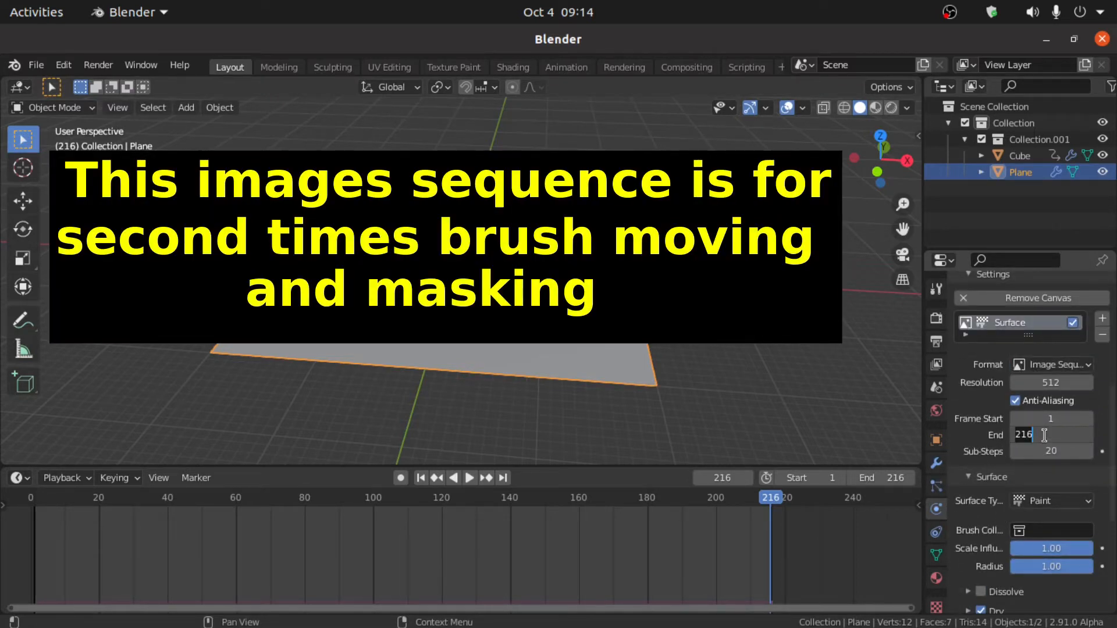
key("BackSpace")
key("BackSpace")
key("BackSpace")
type("96")
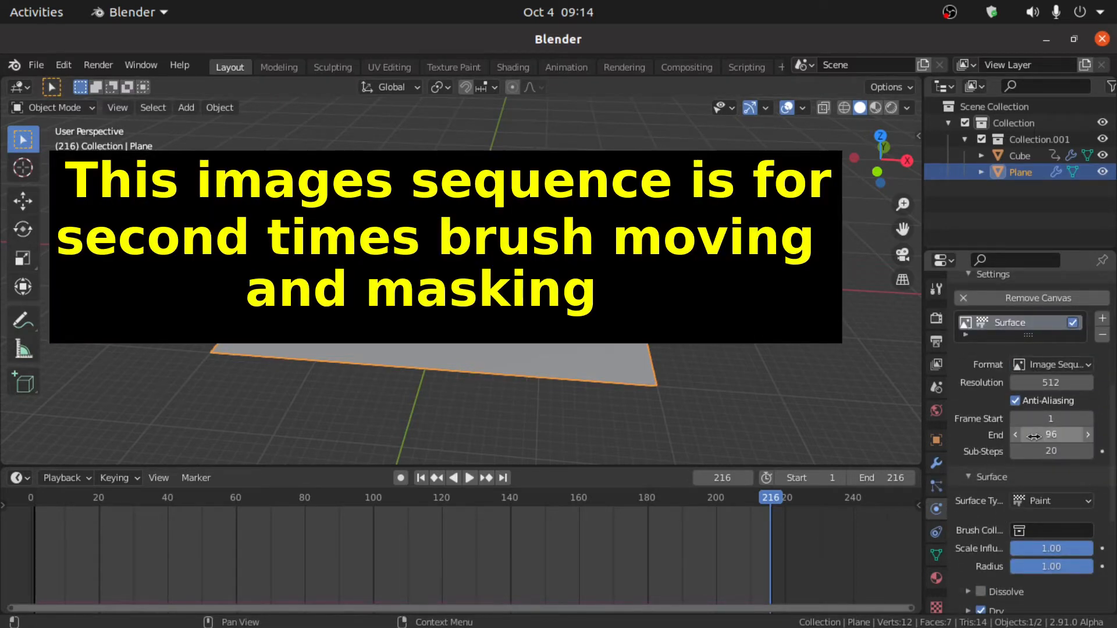
key("Return")
- Set the scene's timeline end frame to 96
left_click(878, 478)
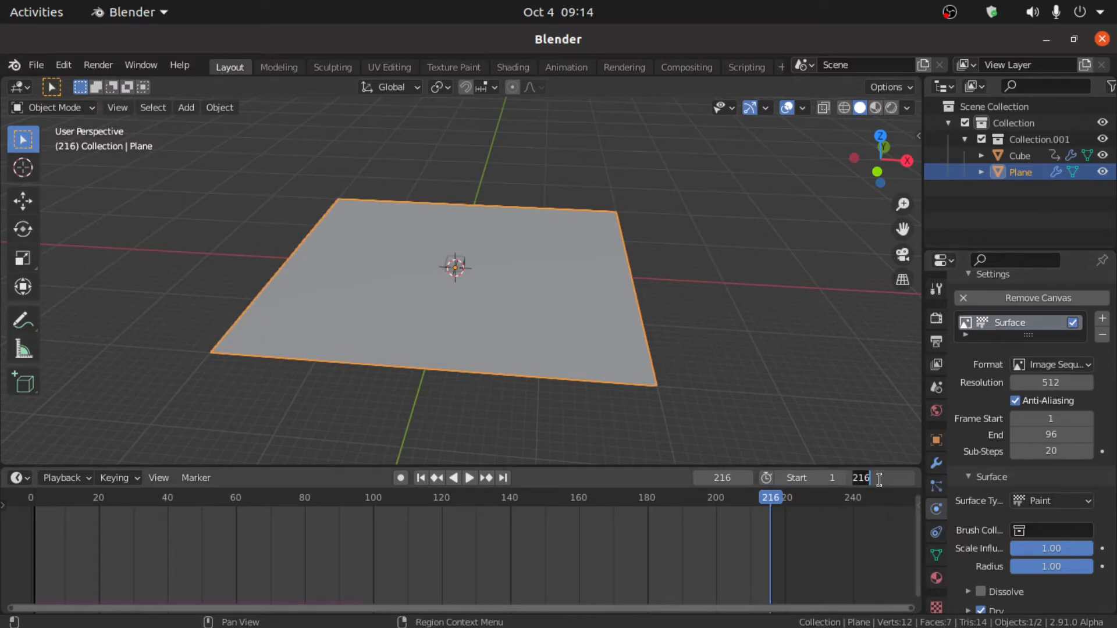
type("96")
key("Return")
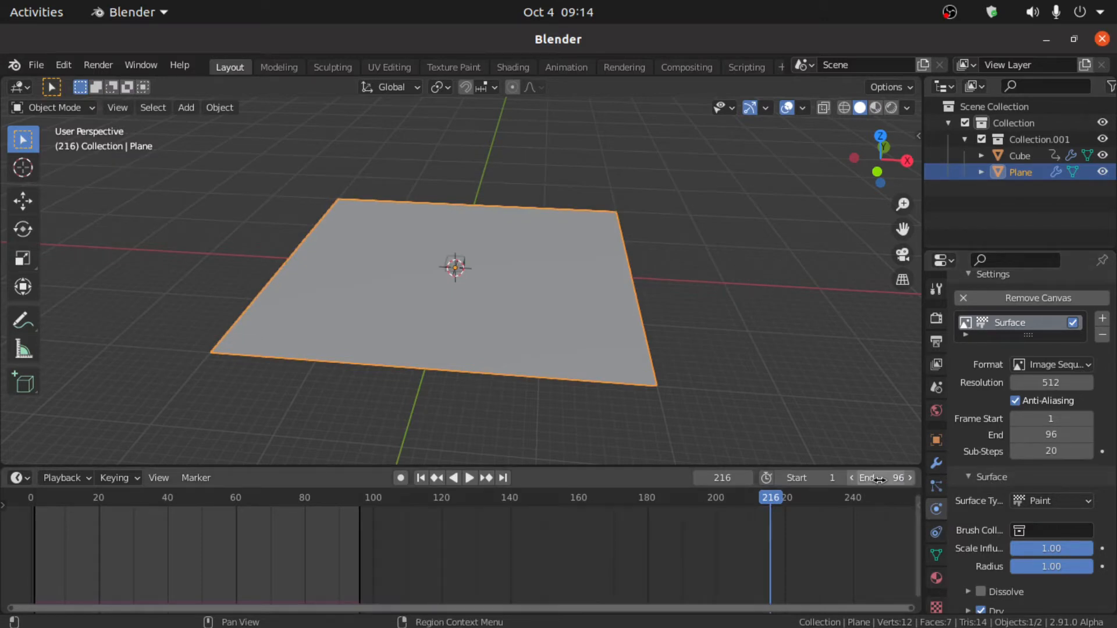
- Set the canvas cache path to the mask folder inside Blender cache and bake the image sequence
scroll(1082, 506, "down", 8)
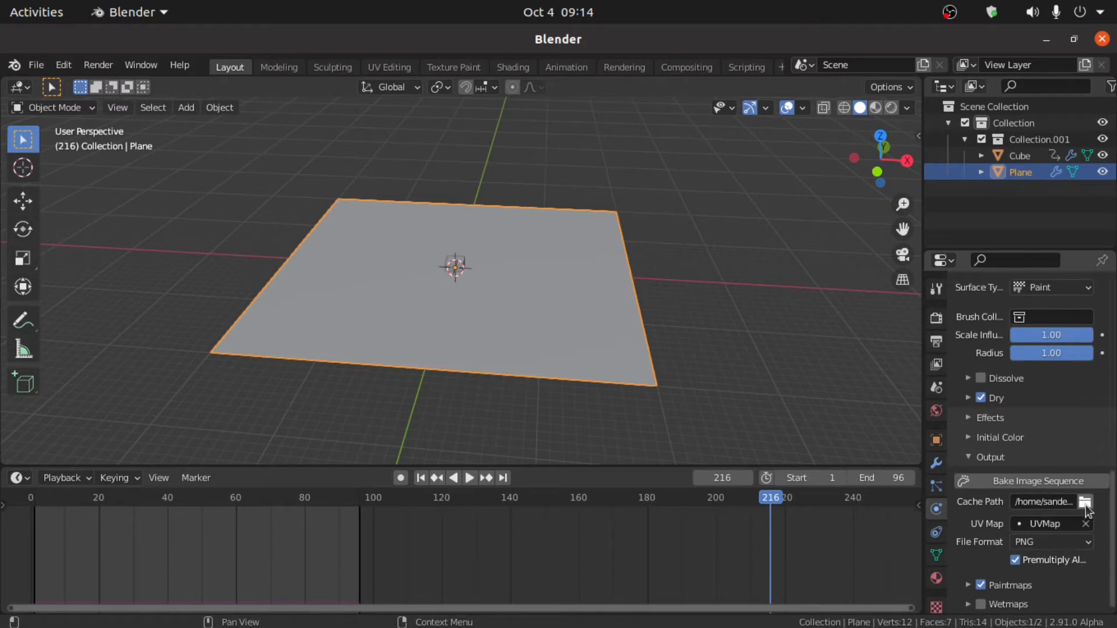
left_click(1085, 502)
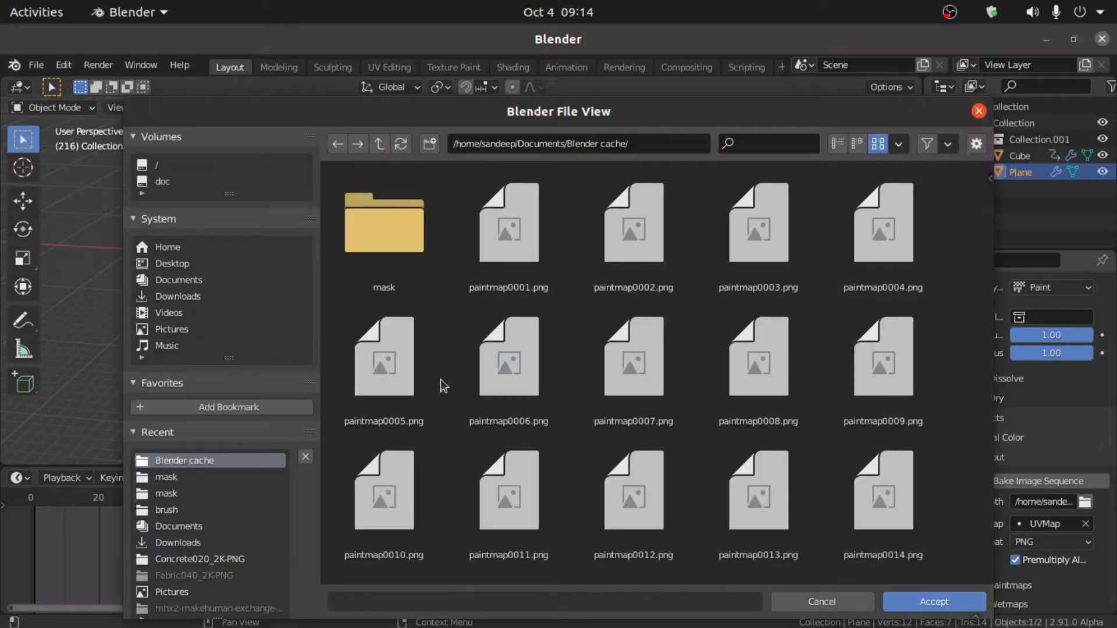
left_click(161, 282)
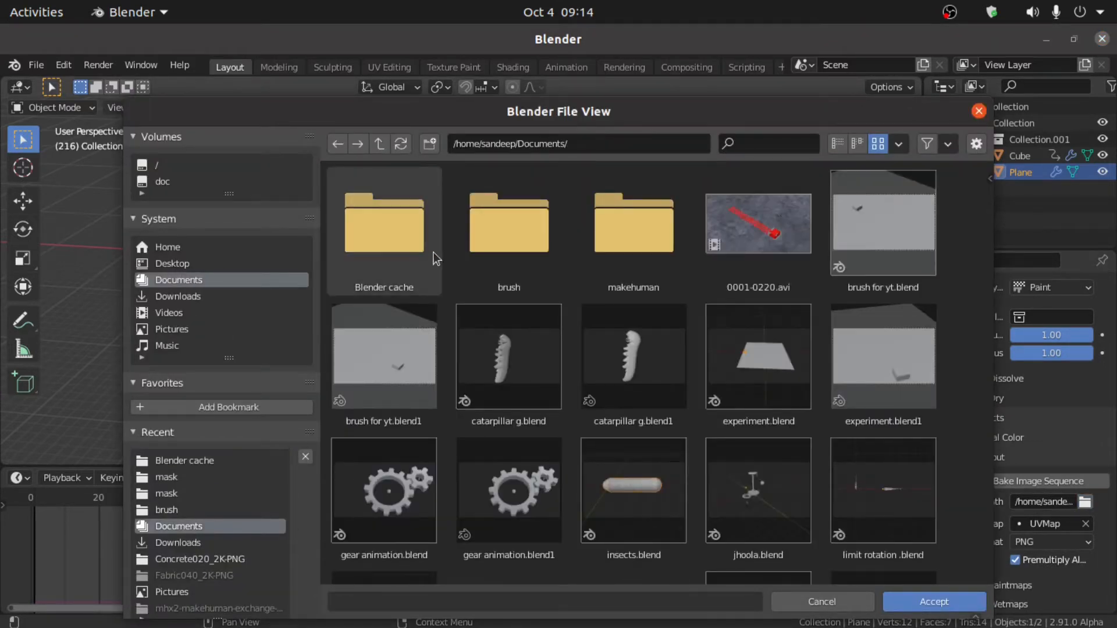
double_click(382, 250)
double_click(380, 249)
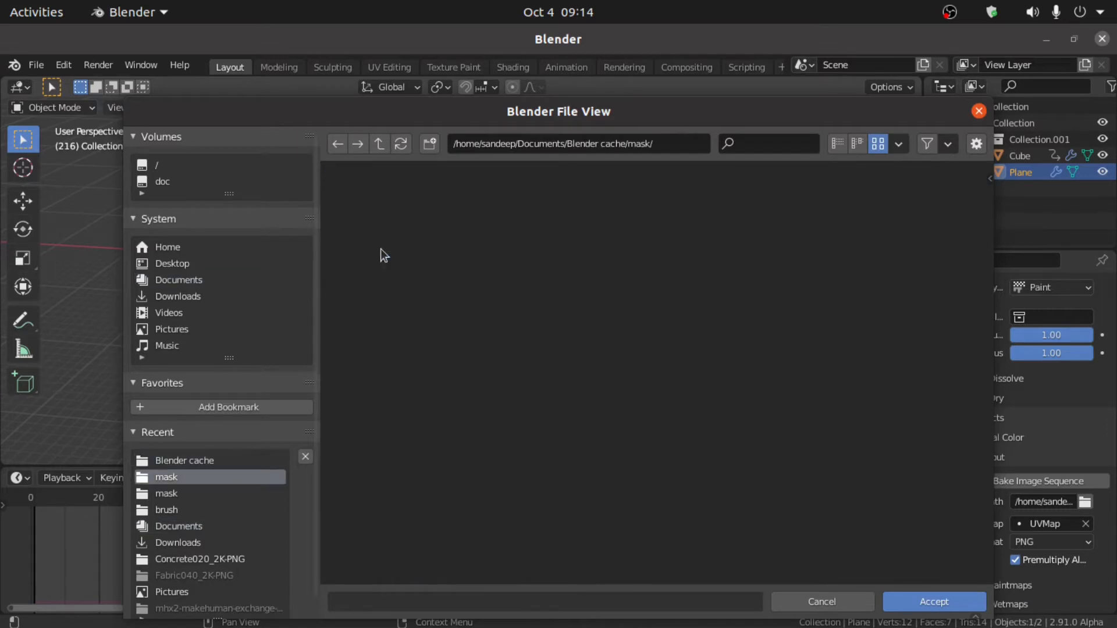
left_click(929, 602)
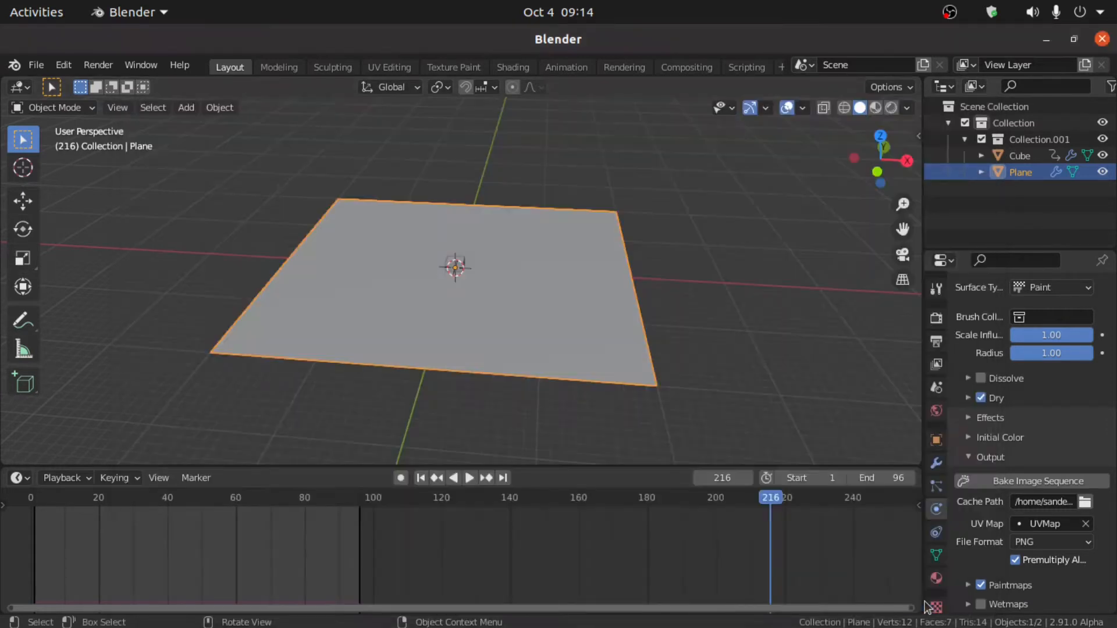
left_click(1038, 482)
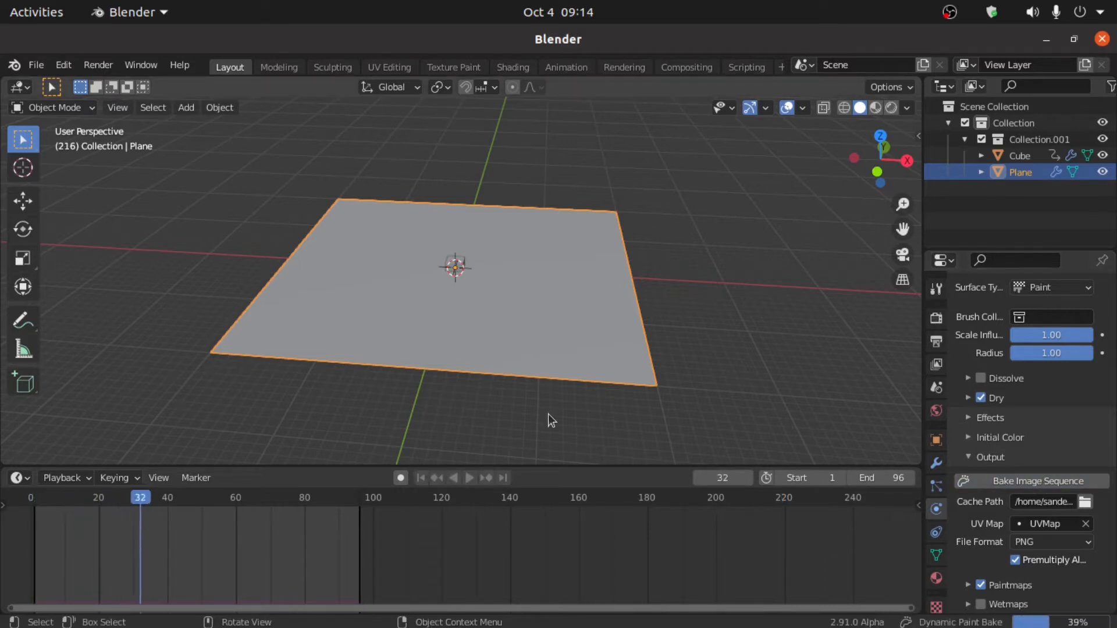
- Set the scene's timeline end frame to 216 and deselect the plane
left_click(888, 477)
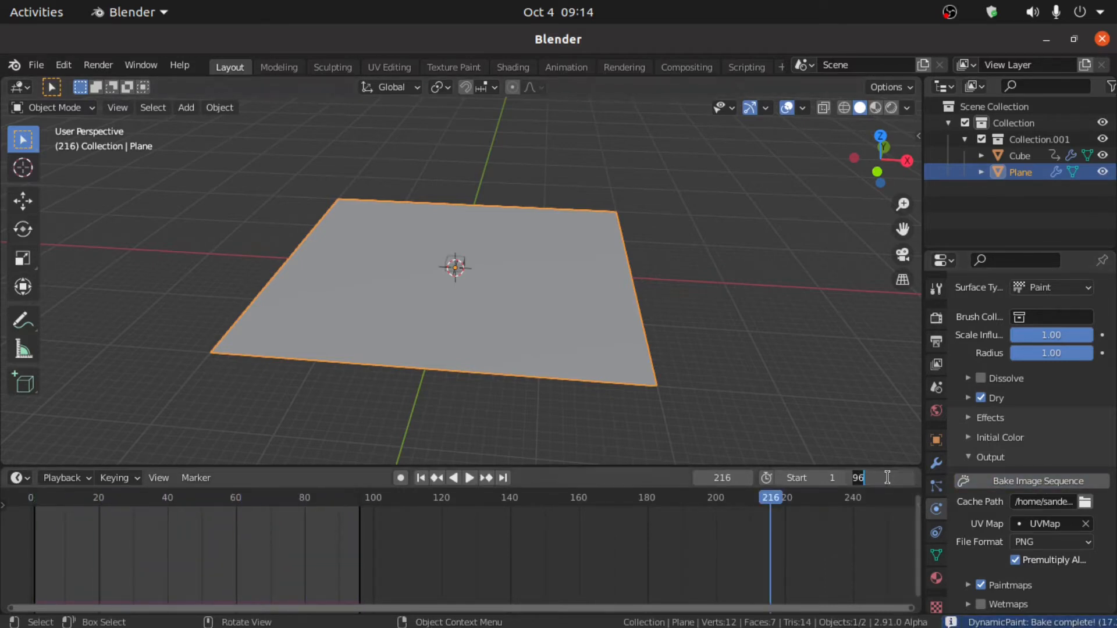
type("216")
key("Return")
left_click(211, 270)
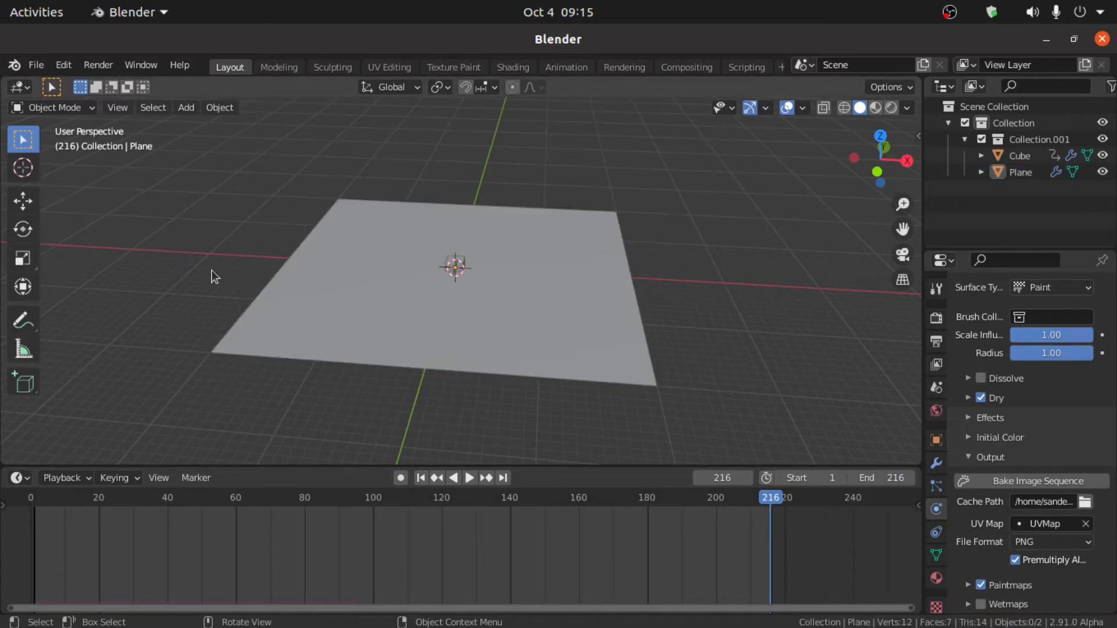
- Split the 3D viewport into two side-by-side areas and make the new one a Shader Editor with its sidebar hidden
left_click_drag(39, 233, 2, 224)
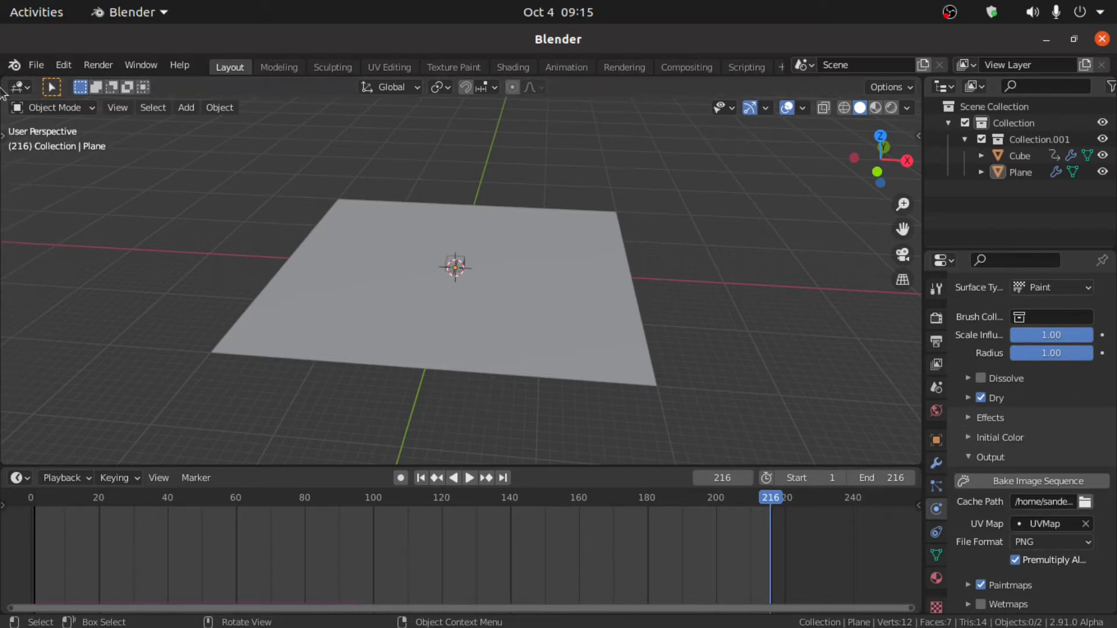
left_click_drag(3, 75, 391, 73)
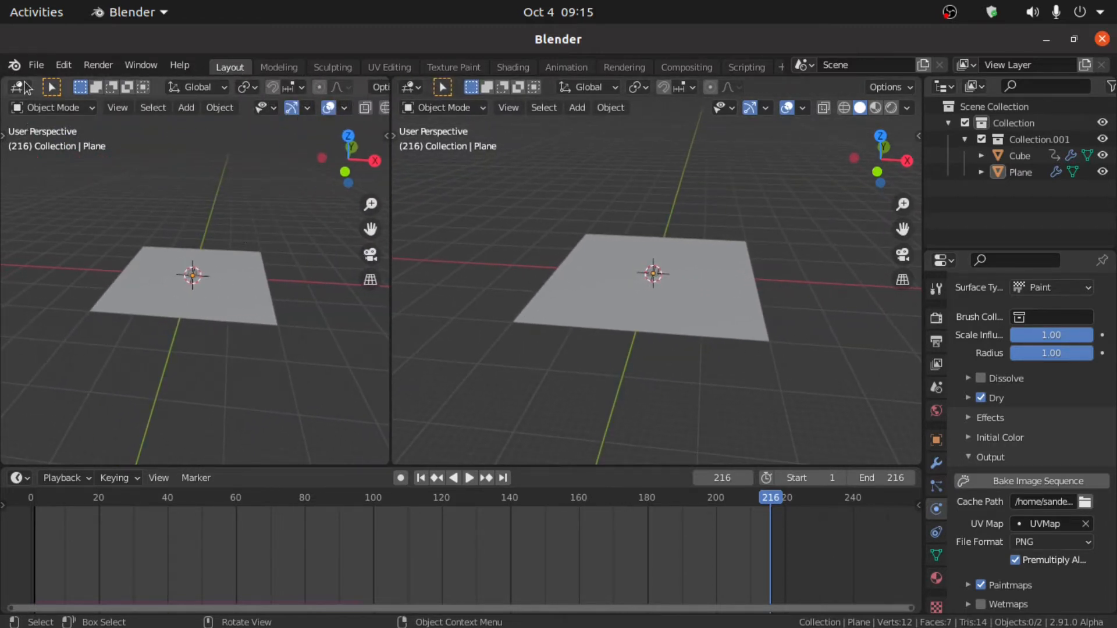
left_click(26, 90)
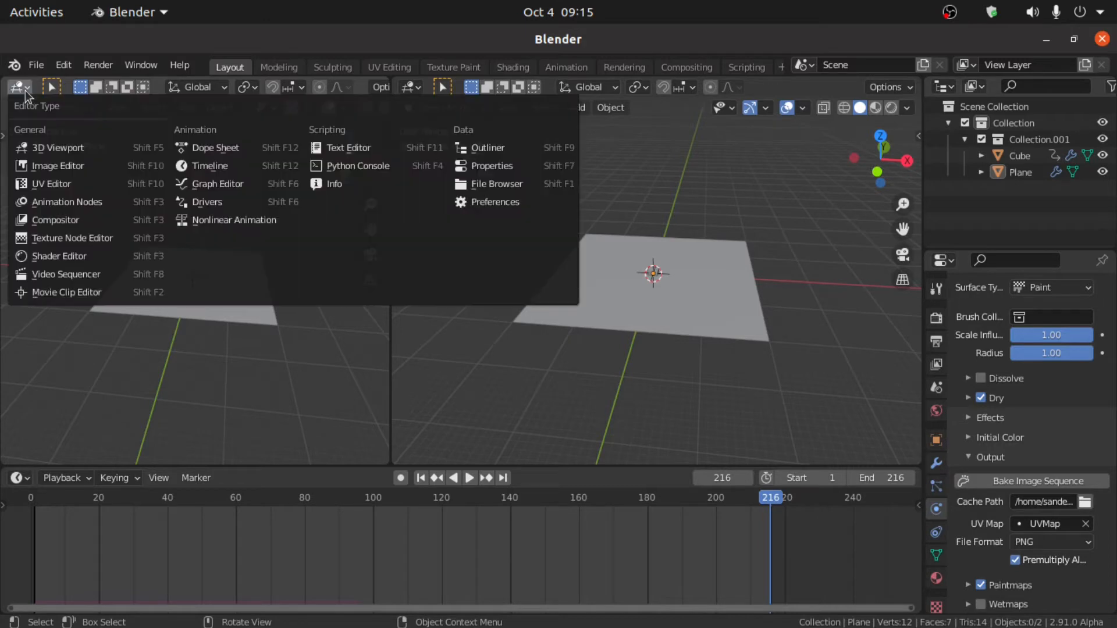
left_click(59, 256)
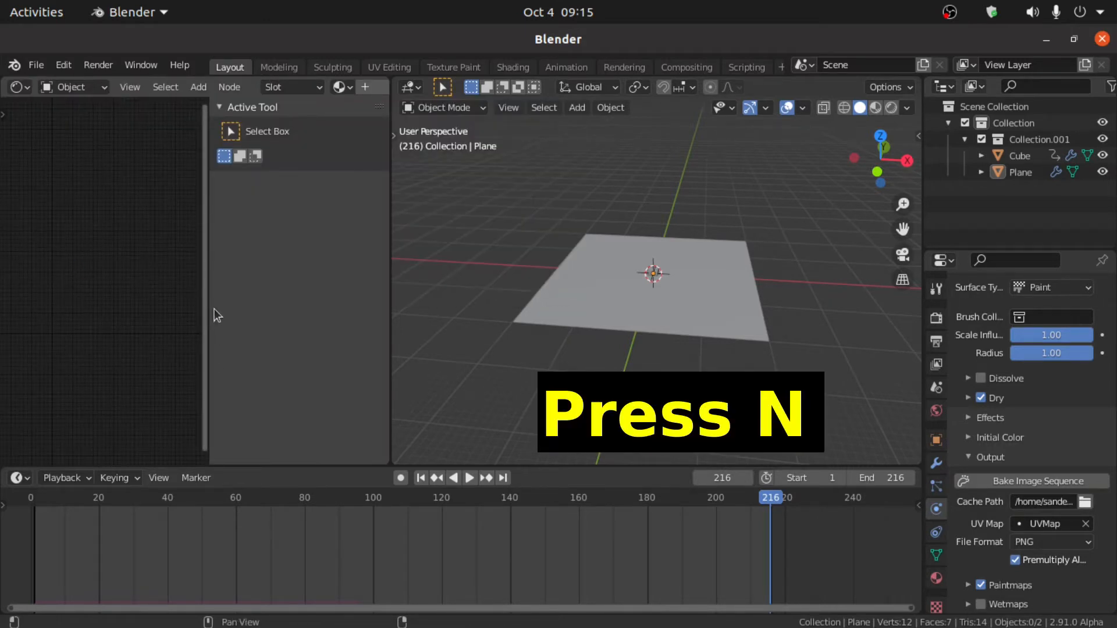
key("n")
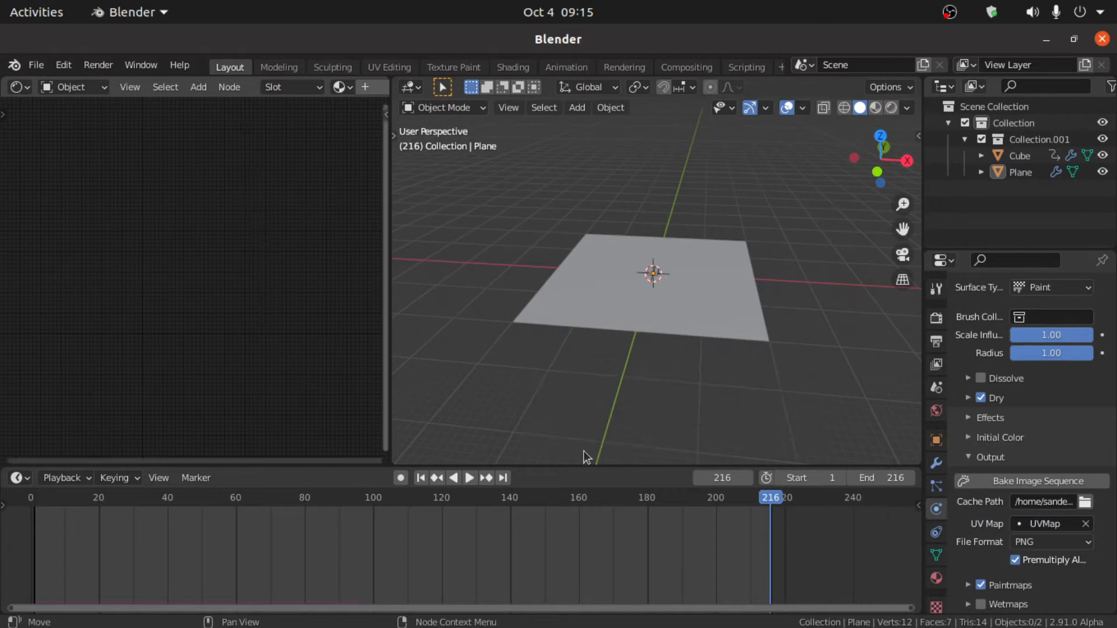
- Shrink the timeline's height and widen the Shader Editor to give the node area more room
left_click_drag(481, 466, 481, 558)
scroll(462, 417, "up", 2)
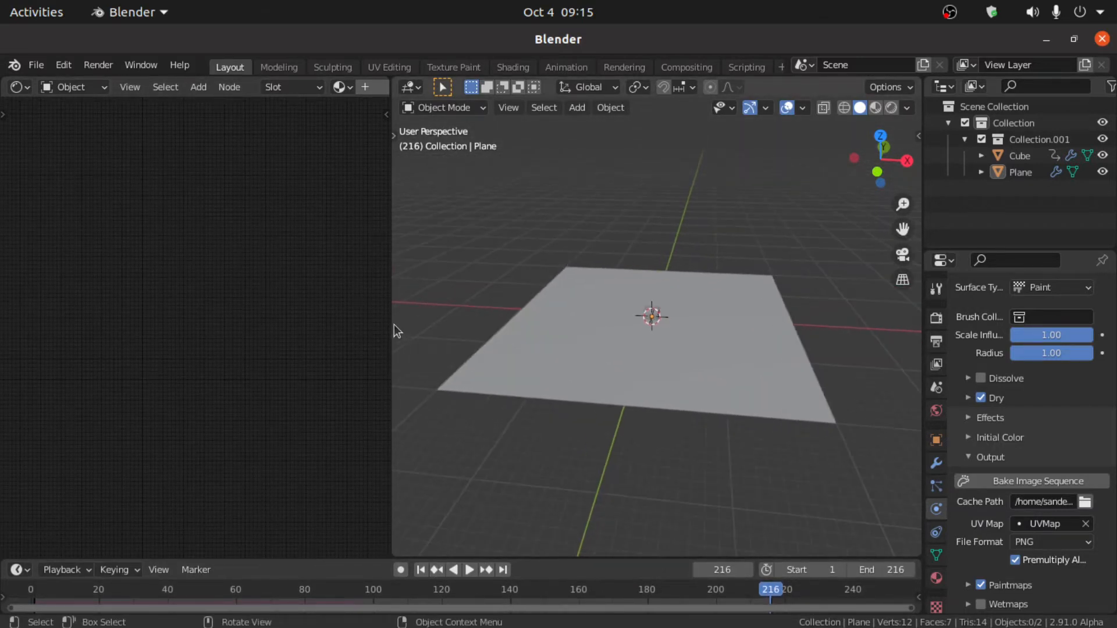
left_click_drag(393, 325, 436, 324)
- Create a new material on the plane in the Shader Editor
left_click(620, 371)
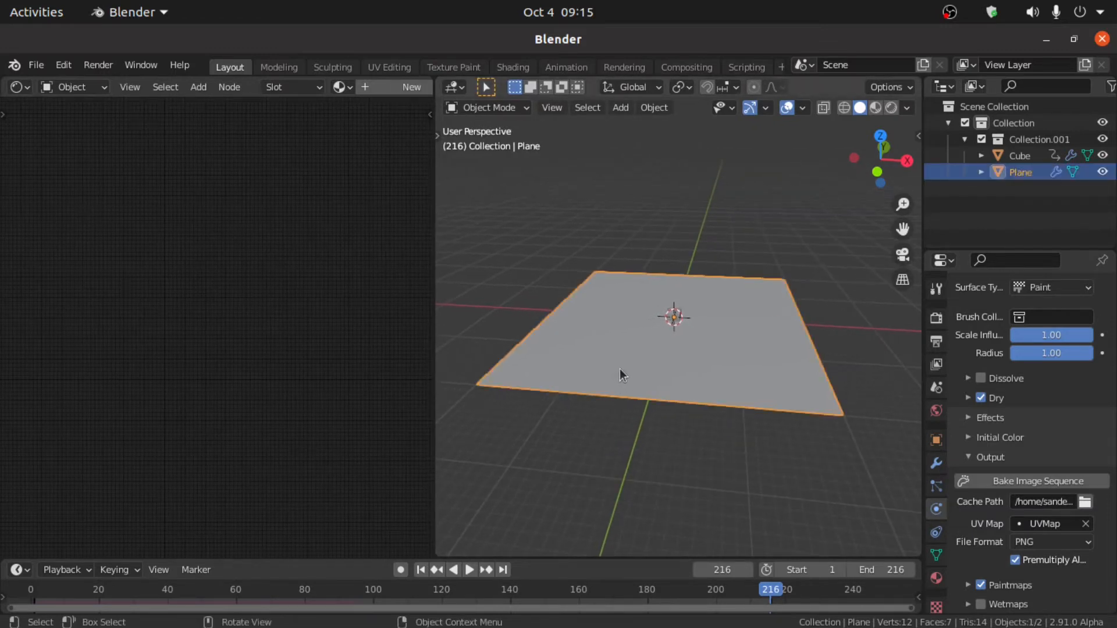
scroll(619, 369, "up", 3)
scroll(347, 83, "down", 3)
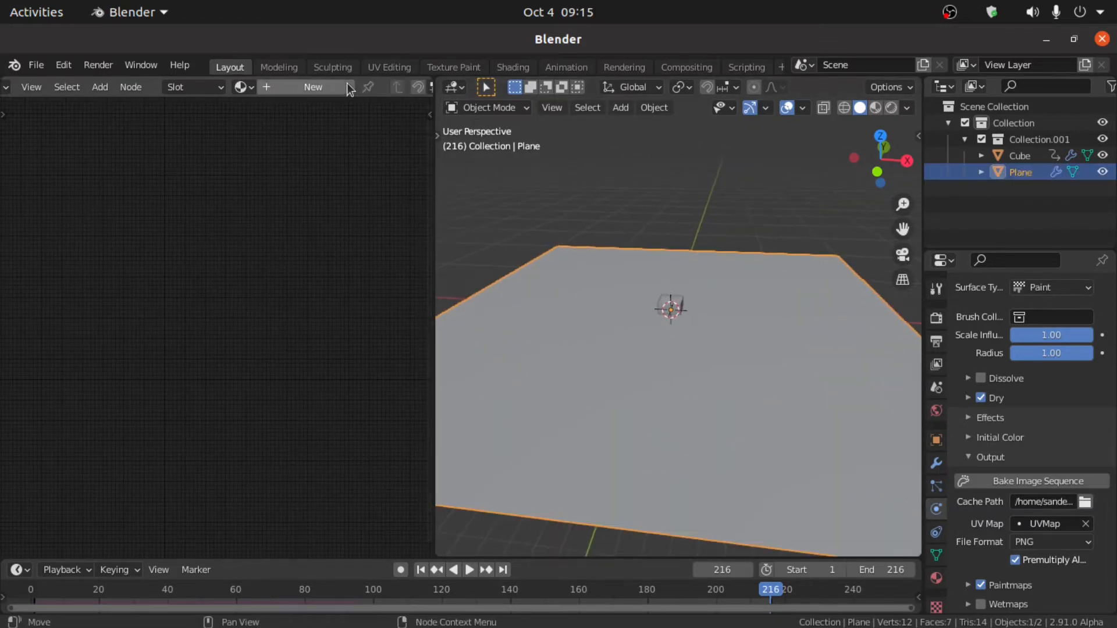
left_click(285, 87)
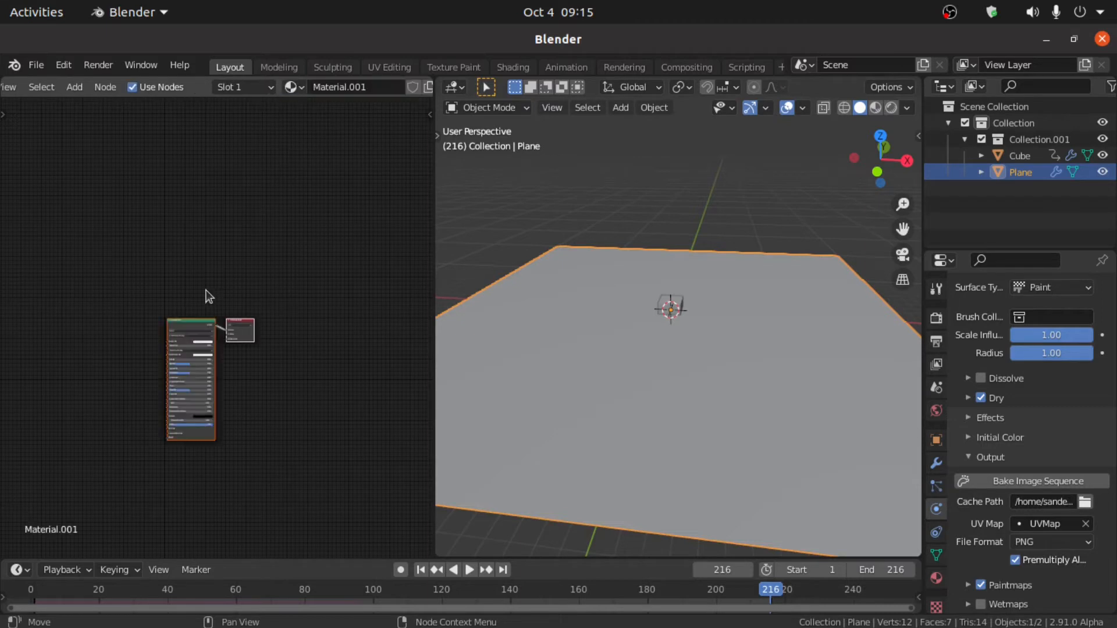
scroll(203, 333, "up", 9)
middle_click_drag(274, 287, 369, 164)
scroll(304, 254, "up", 3)
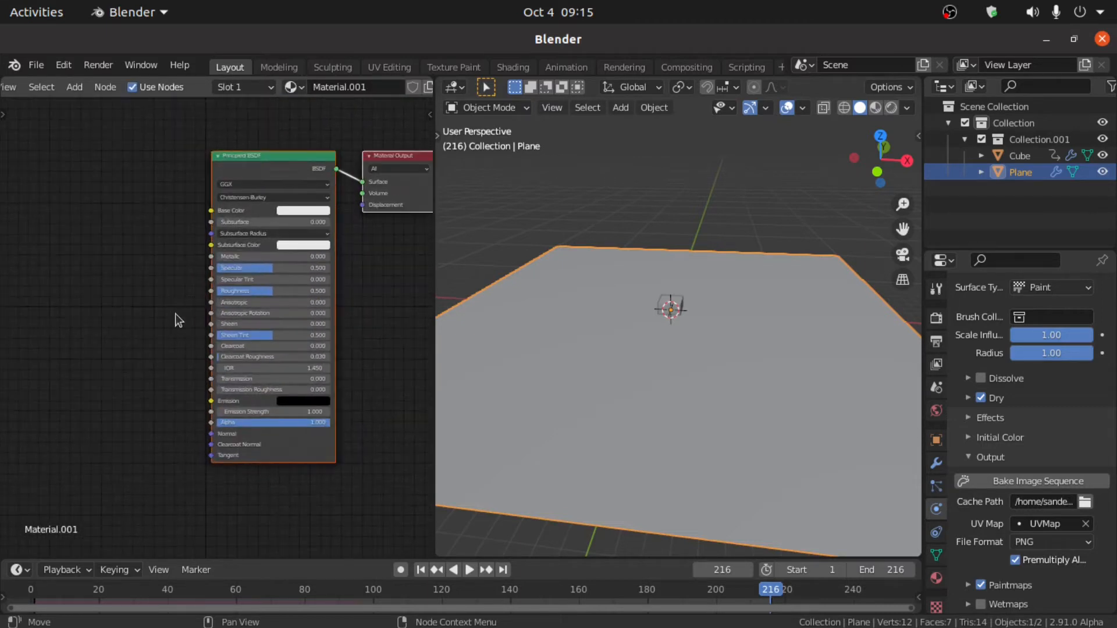
- Add an Image Texture node and place it beside the Principled BSDF node on its input side
key("shift+a")
left_click(124, 300)
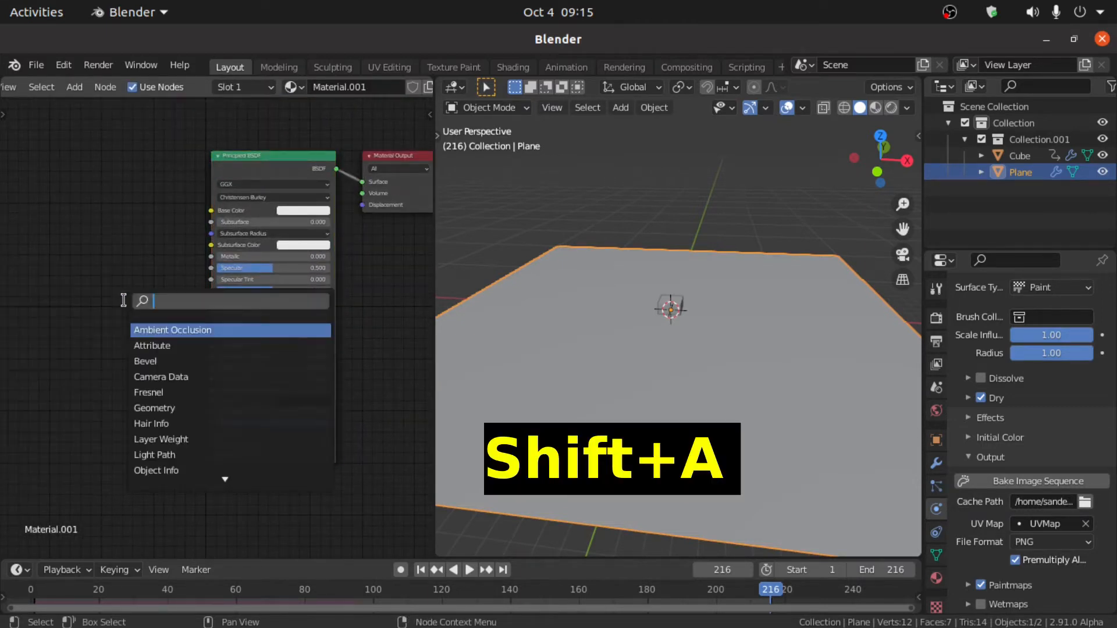
type("iage")
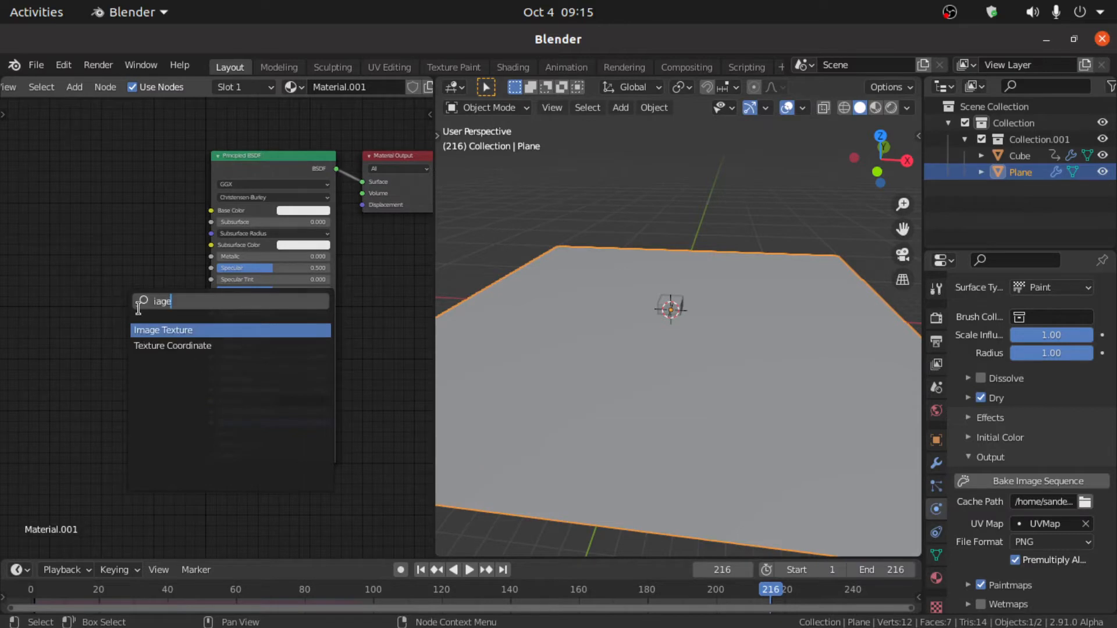
left_click(155, 330)
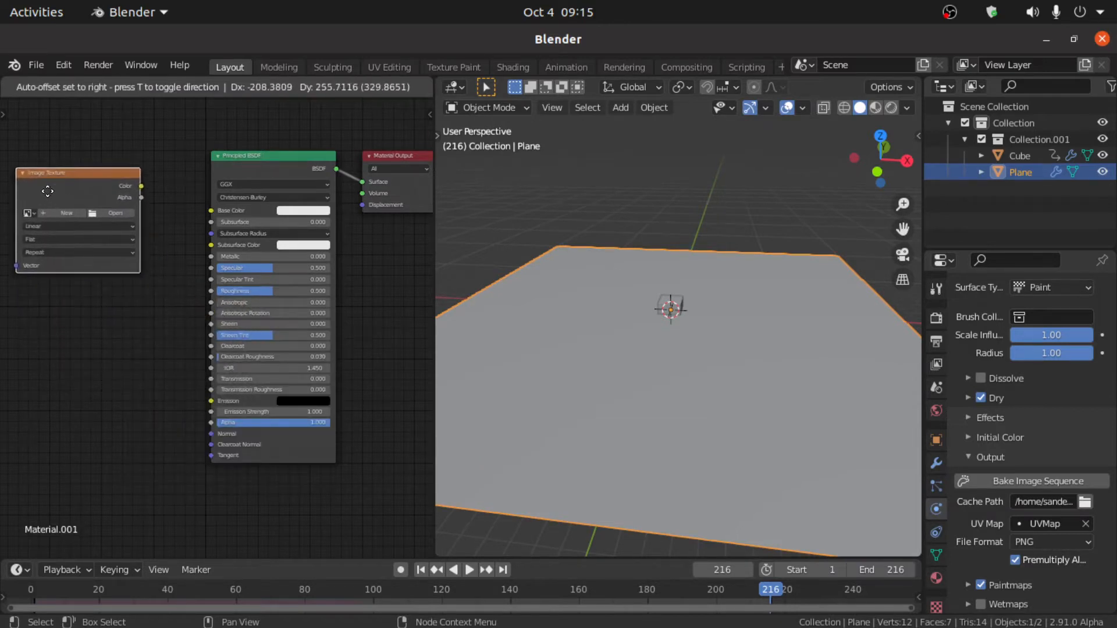
left_click(47, 196)
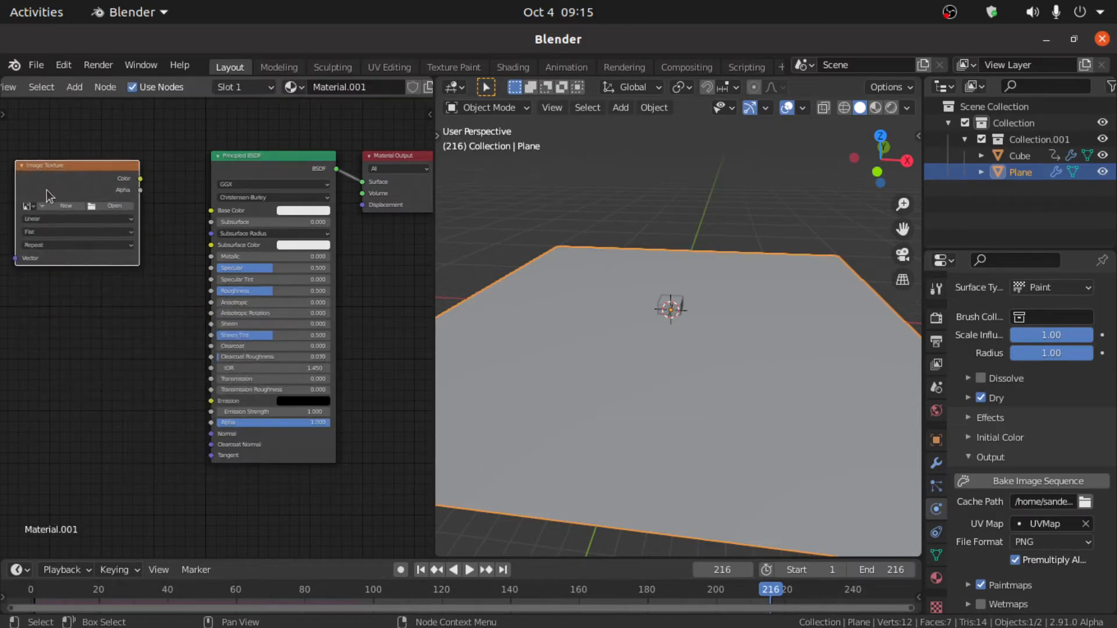
- Load all the paintmap PNG images from Documents' Blender cache folder into the Image Texture node as an image sequence
left_click(107, 206)
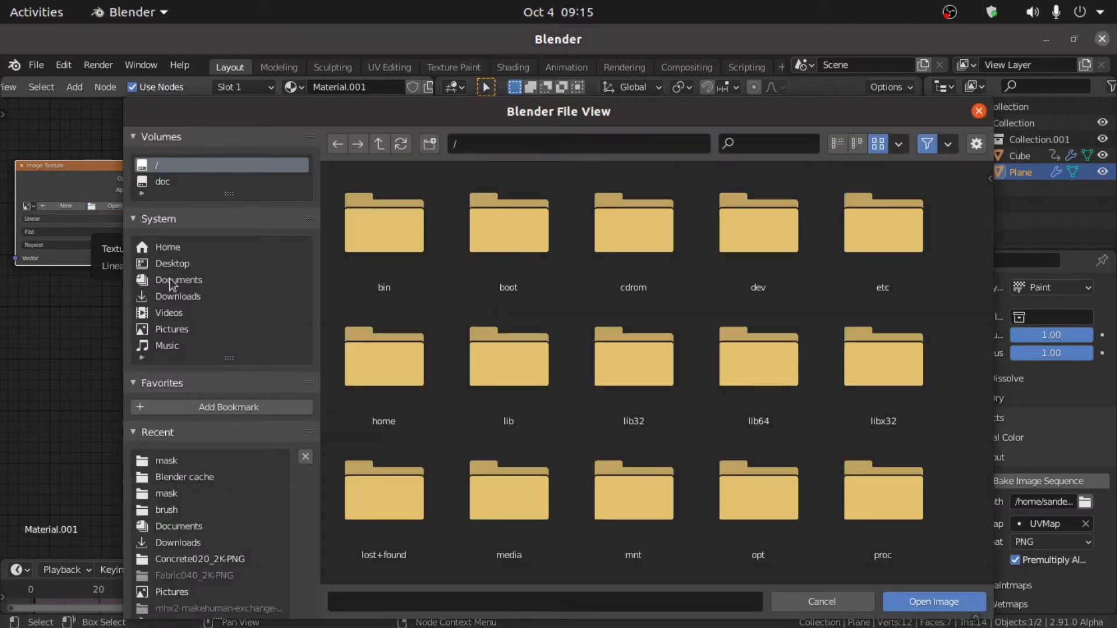
left_click(182, 281)
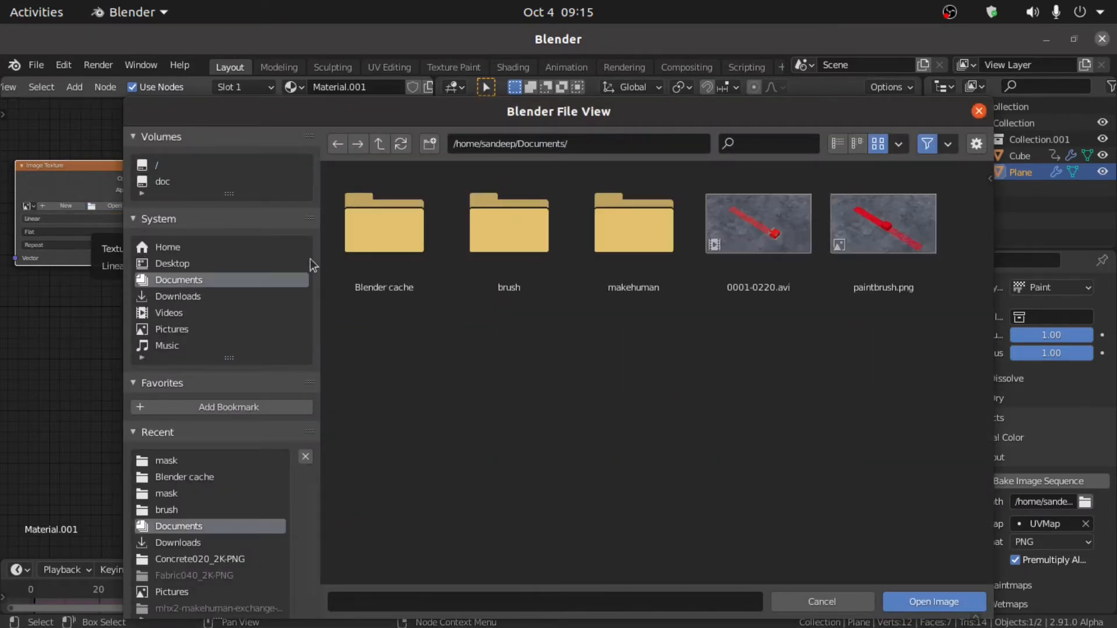
double_click(382, 234)
scroll(618, 366, "down", 2)
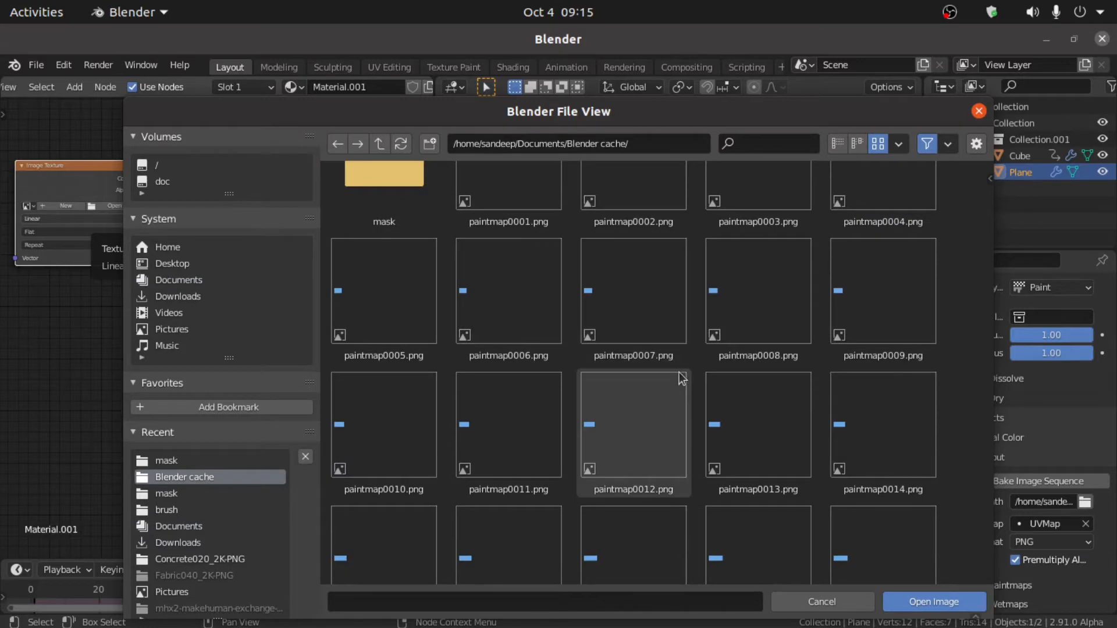
key("a")
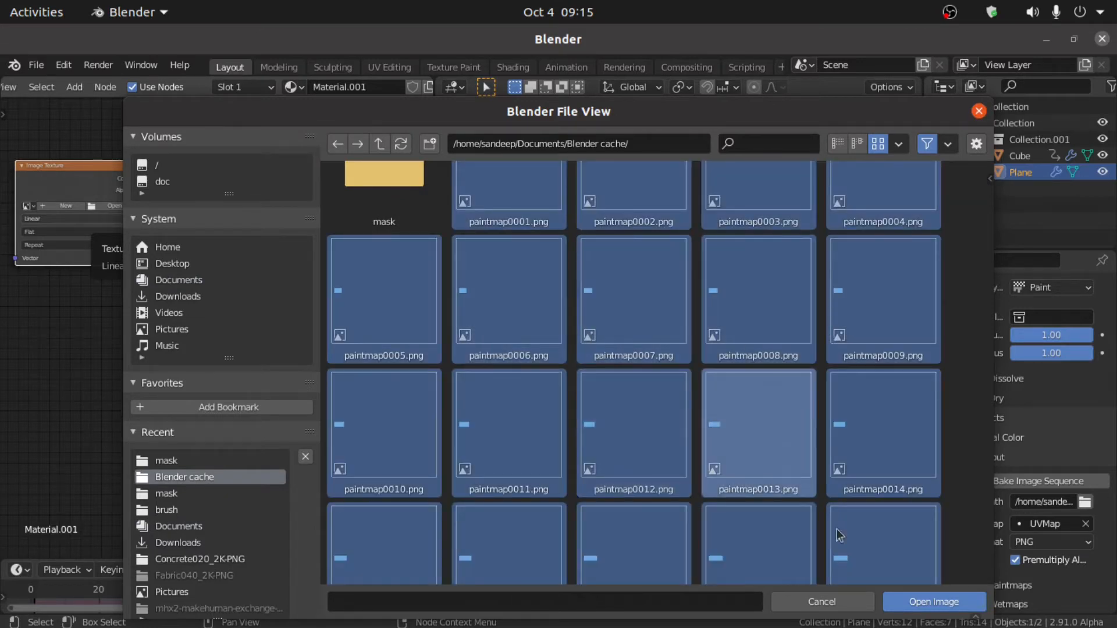
left_click(924, 605)
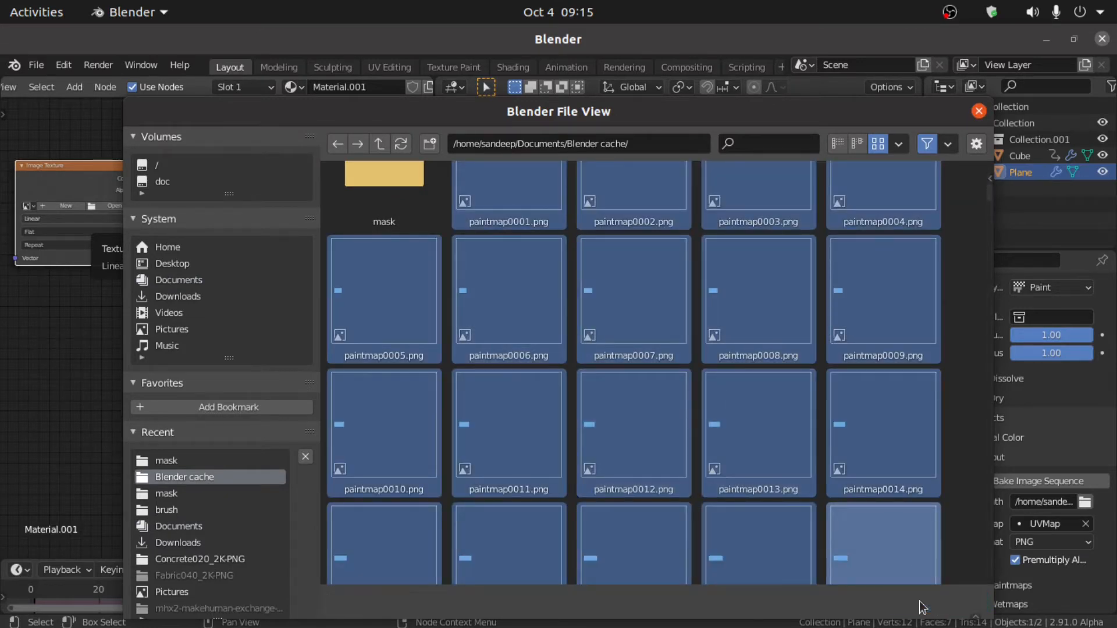
middle_click_drag(176, 420, 185, 402)
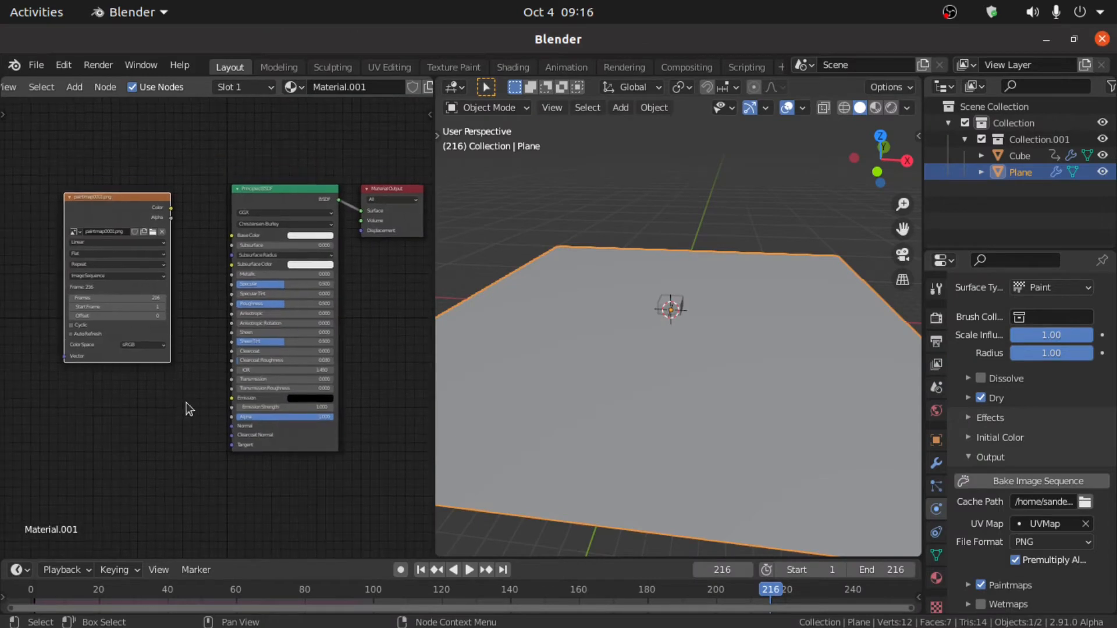
- Preview the paintmap Image Texture node directly through a Viewer node and display the viewport in Material Preview shading
scroll(168, 390, "up", 1)
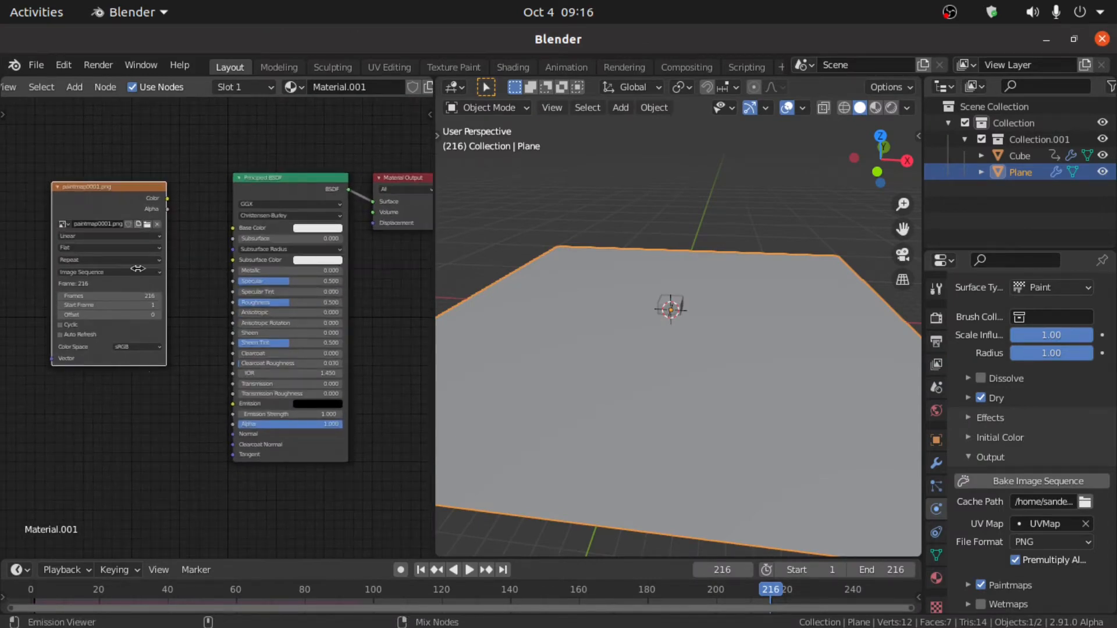
left_click(115, 186, "ctrl+shift")
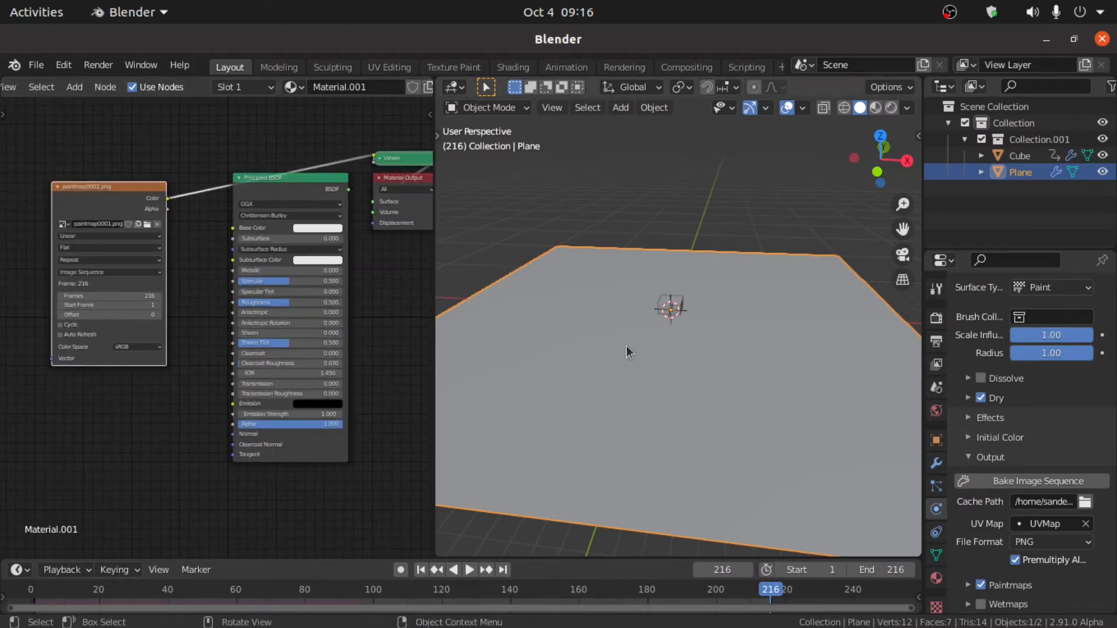
scroll(626, 346, "up", 2)
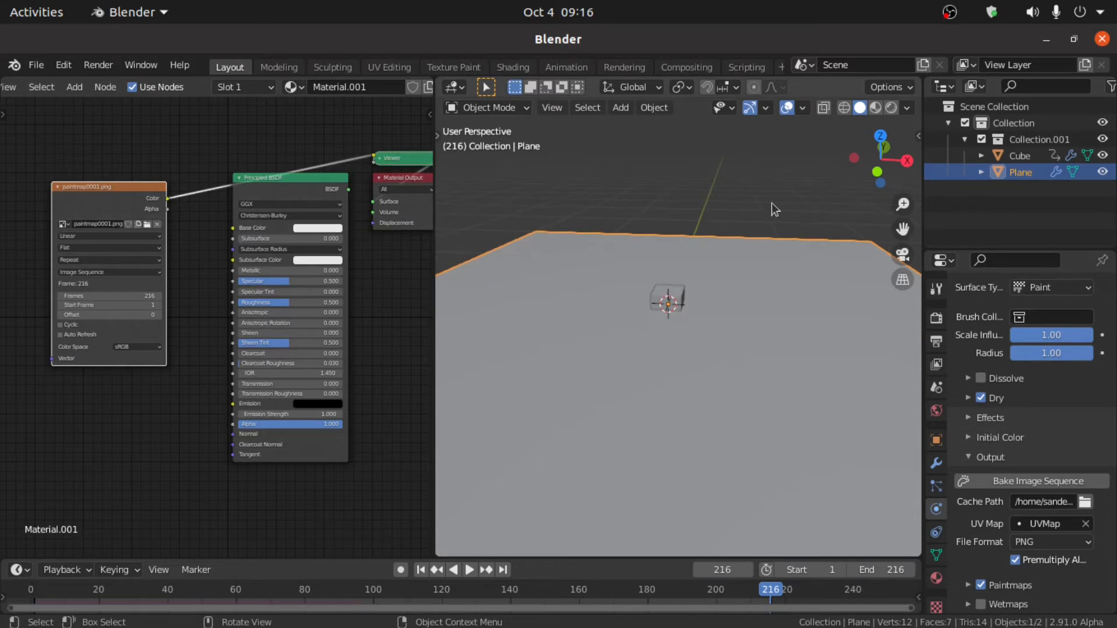
left_click(875, 108)
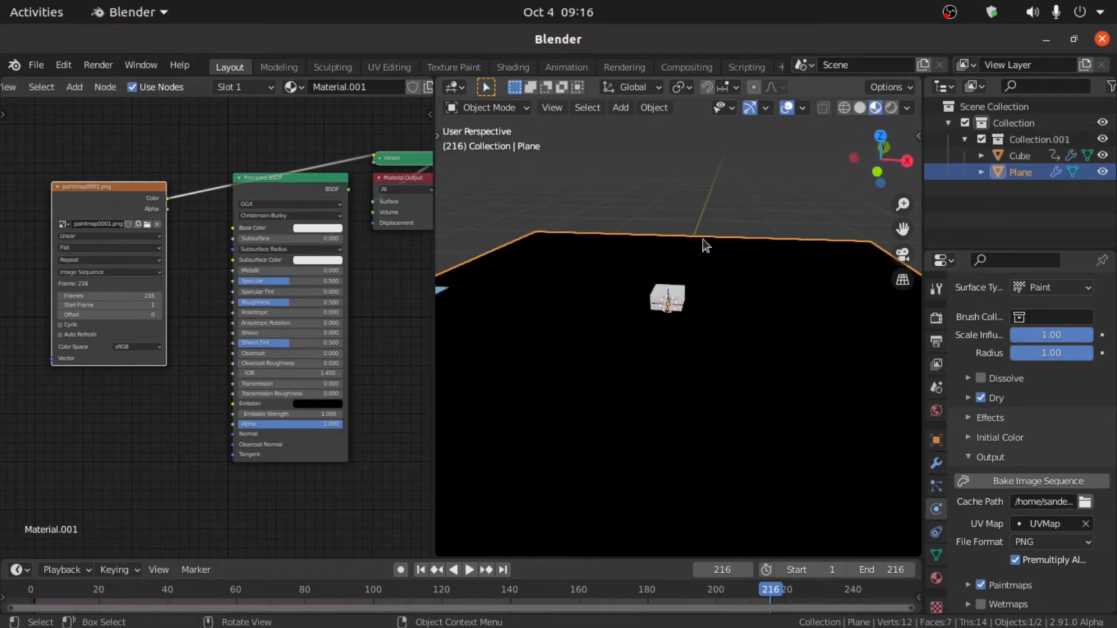
middle_click_drag(685, 267, 675, 298)
scroll(50, 361, "up", 4)
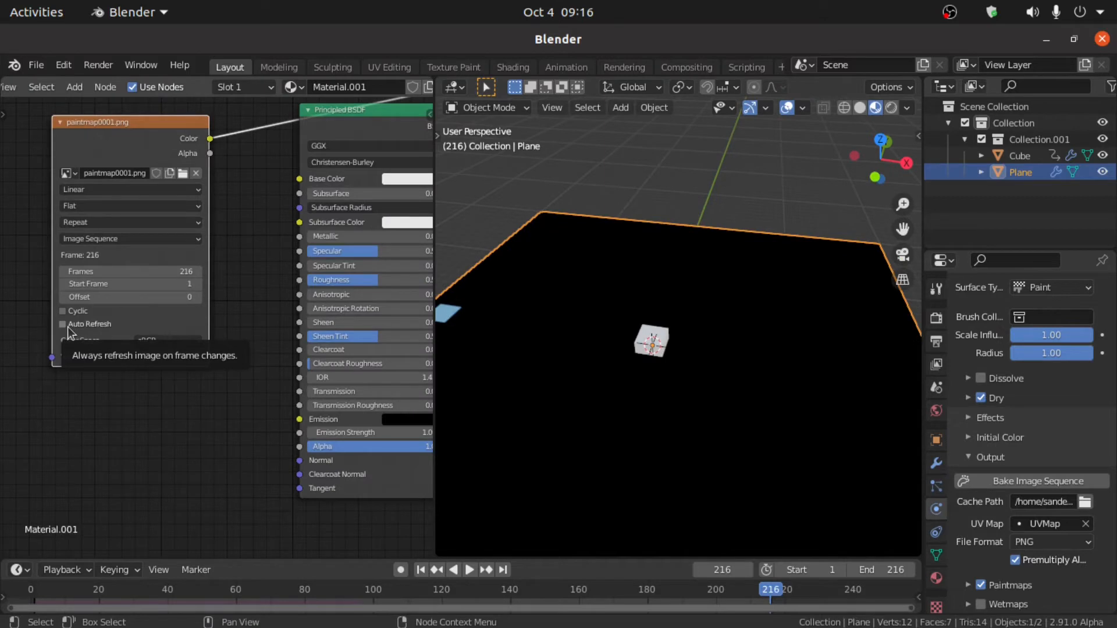
- Enable Auto Refresh on the paintmap image sequence and play the animation from frame 1
left_click(67, 326)
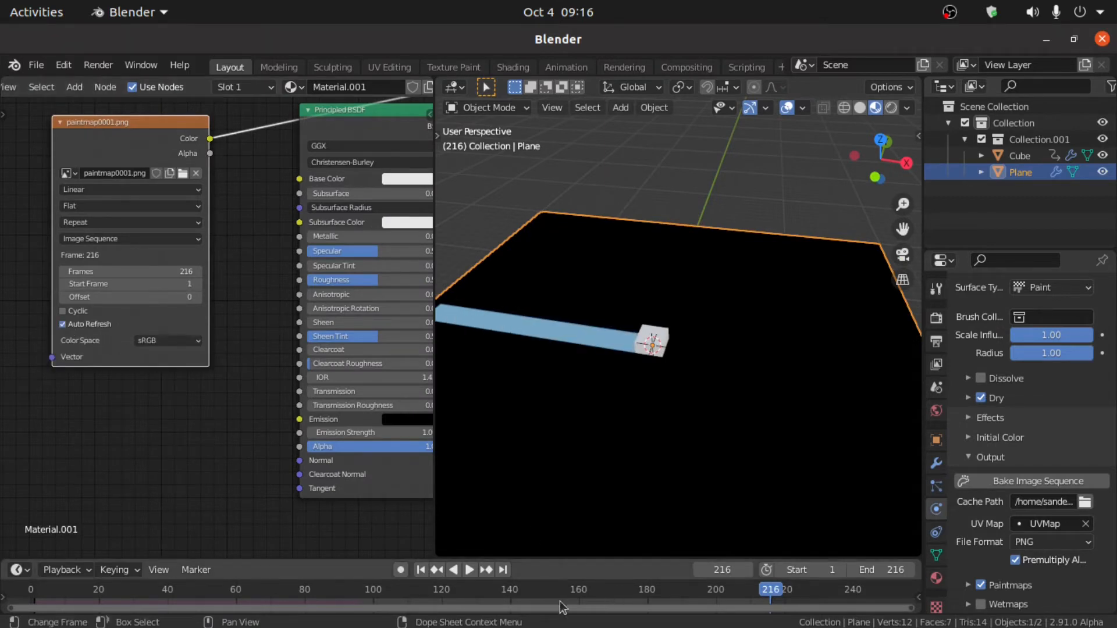
left_click(421, 570)
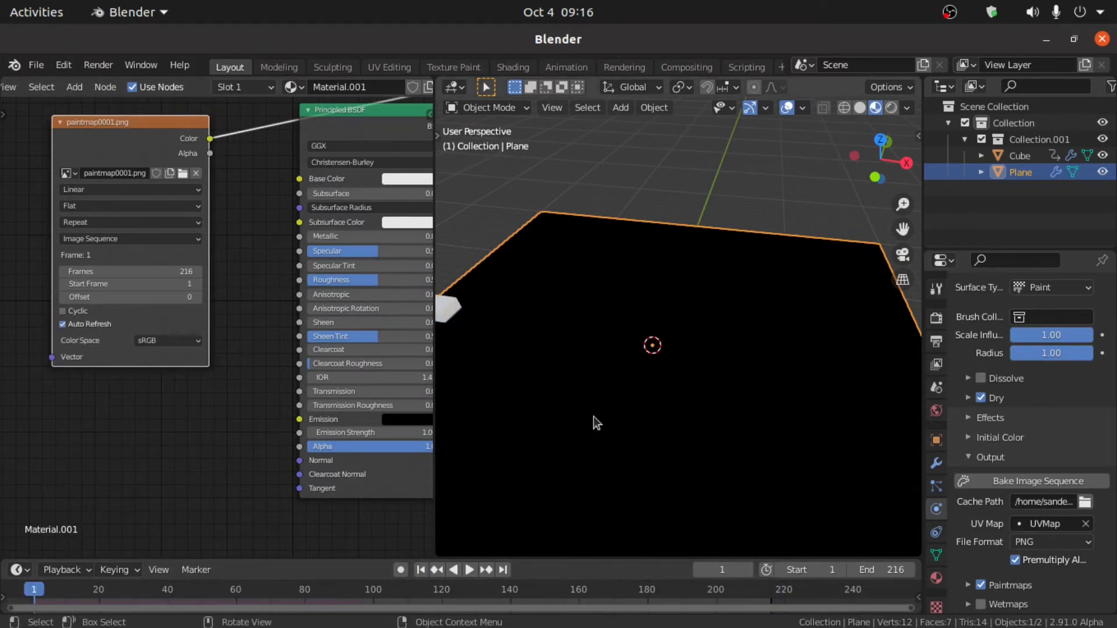
key("space")
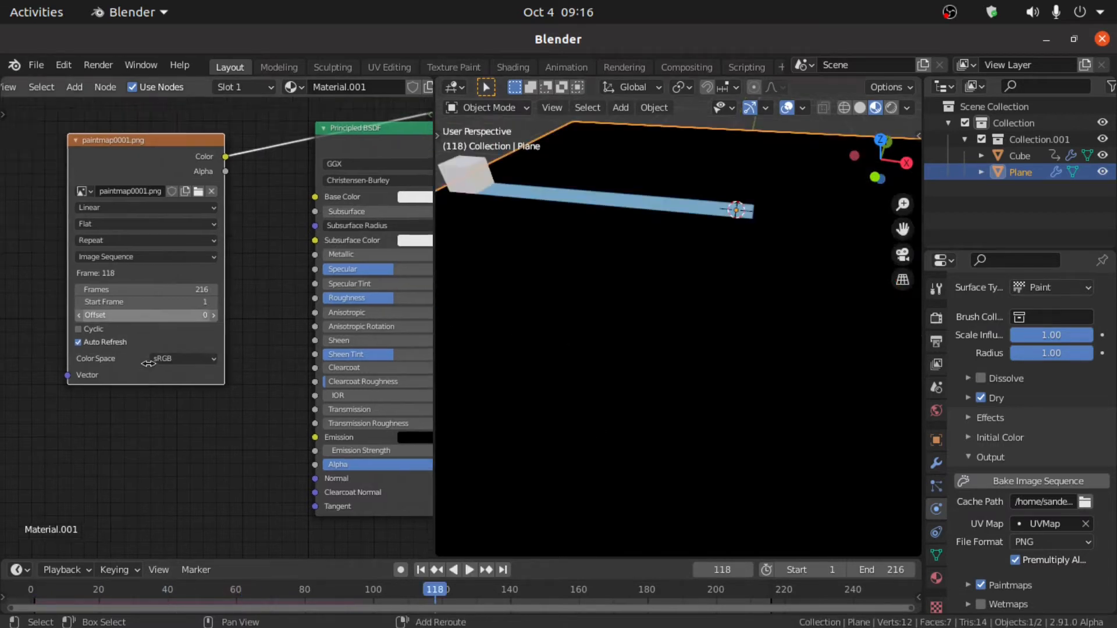
- Move the Image Texture node away from the Principled BSDF and insert a Math node on its link to the Viewer
middle_click_drag(149, 316, 158, 384)
left_click_drag(167, 235, 98, 214)
key("shift+a")
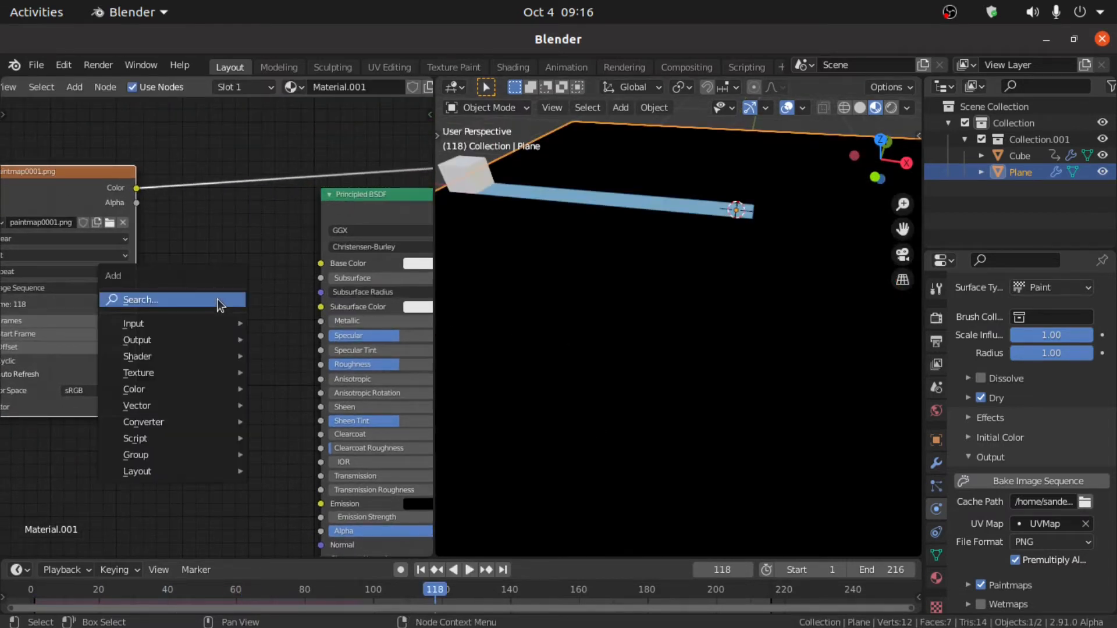
left_click(217, 299)
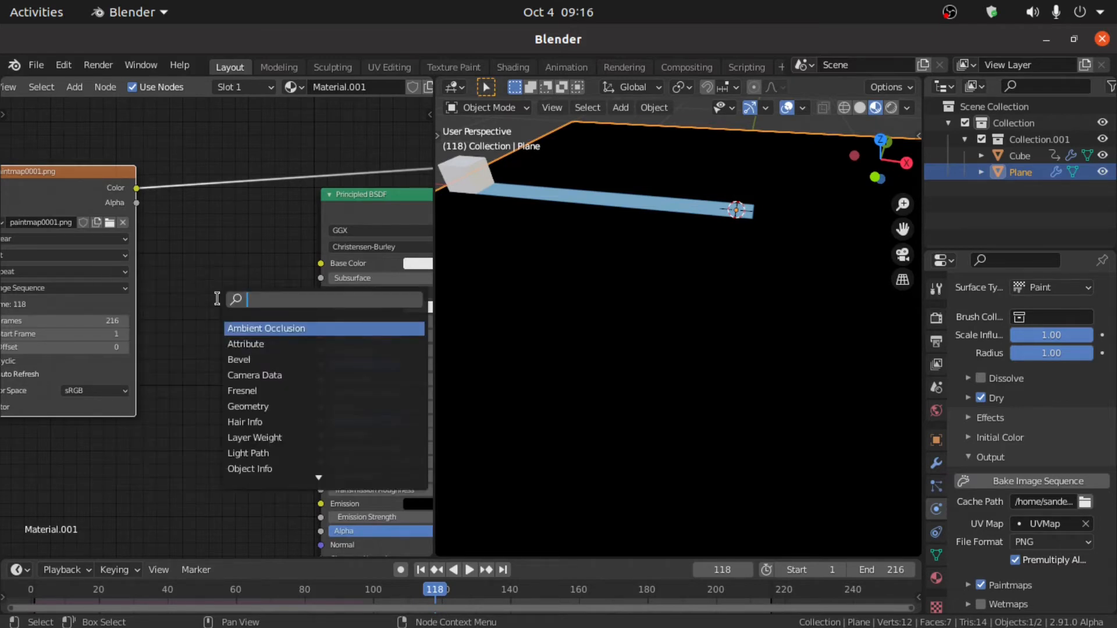
type("ath")
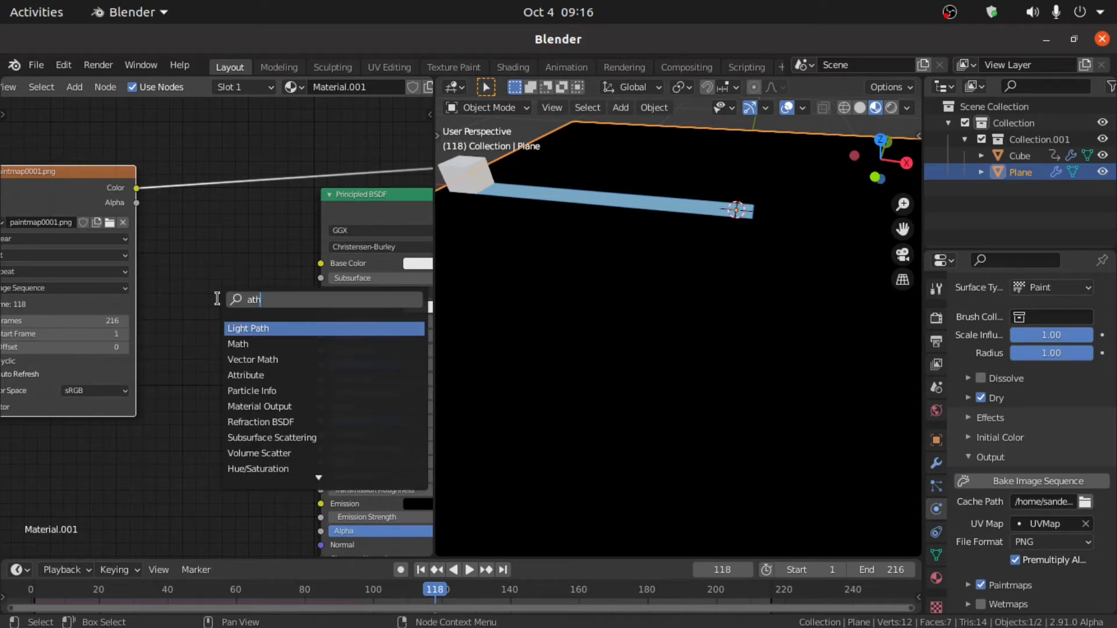
left_click(271, 344)
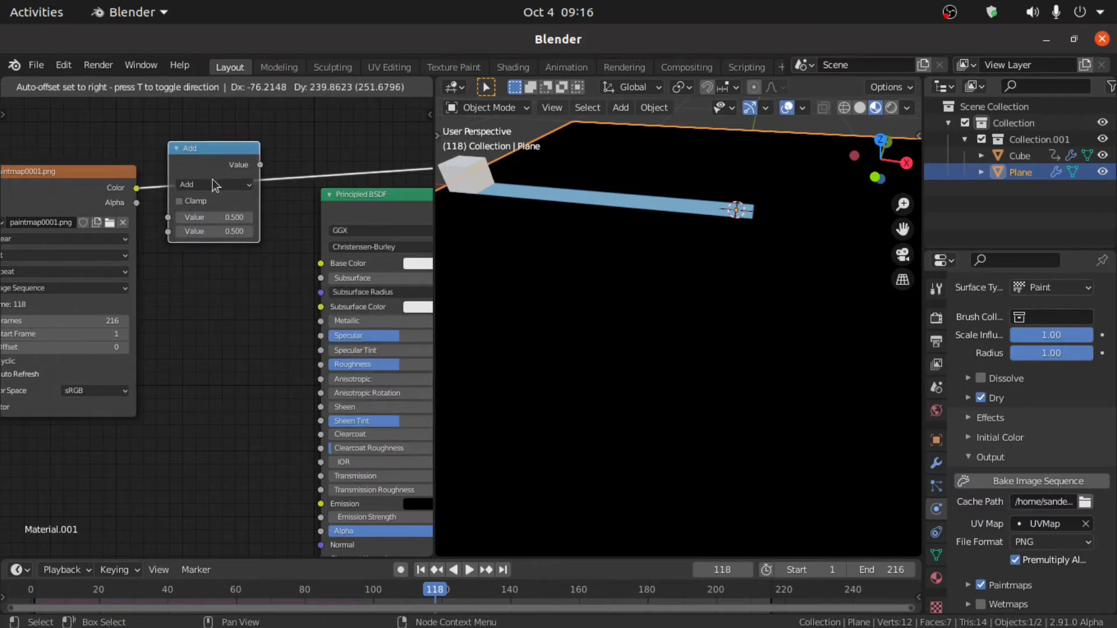
left_click(213, 185)
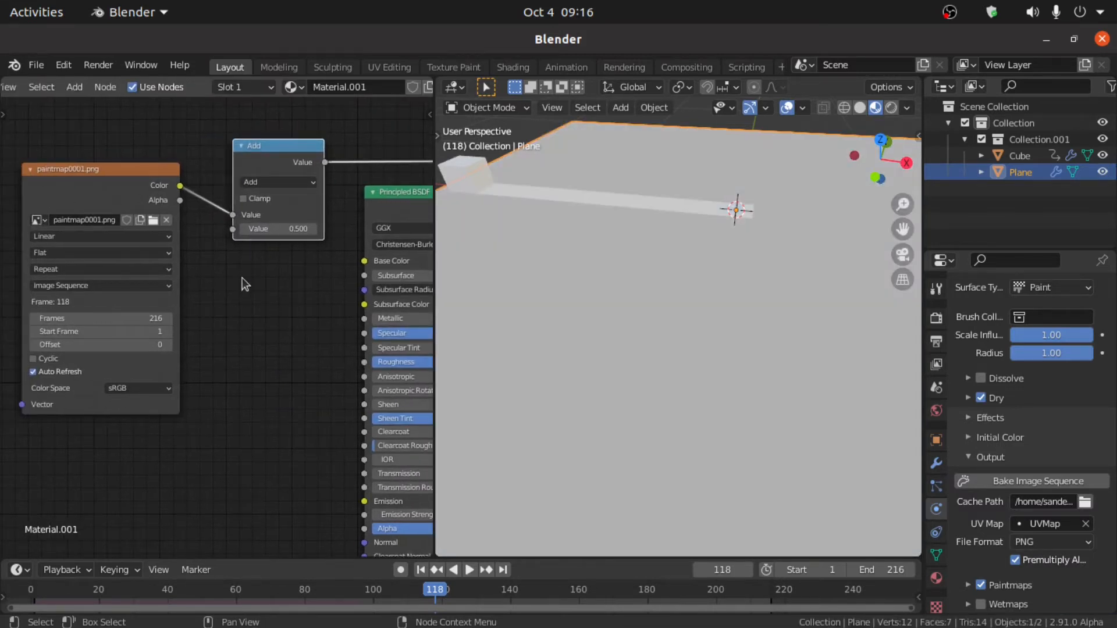
- Add a Noise Texture node and place it below the paintmap Image Texture node
scroll(242, 278, "up", 2)
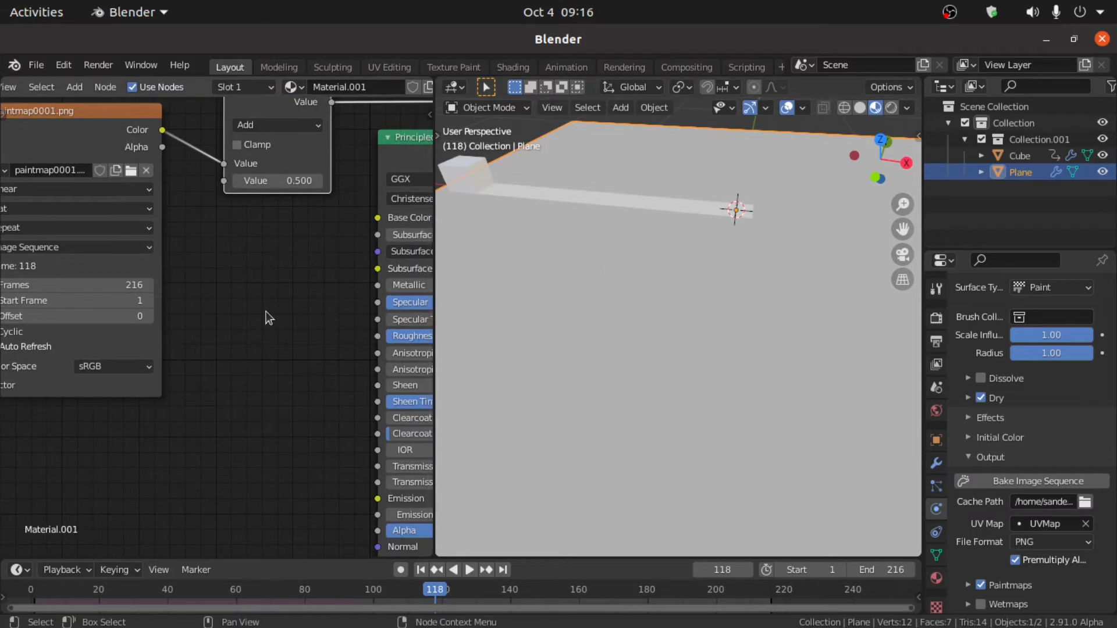
key("shift+a")
left_click(257, 309)
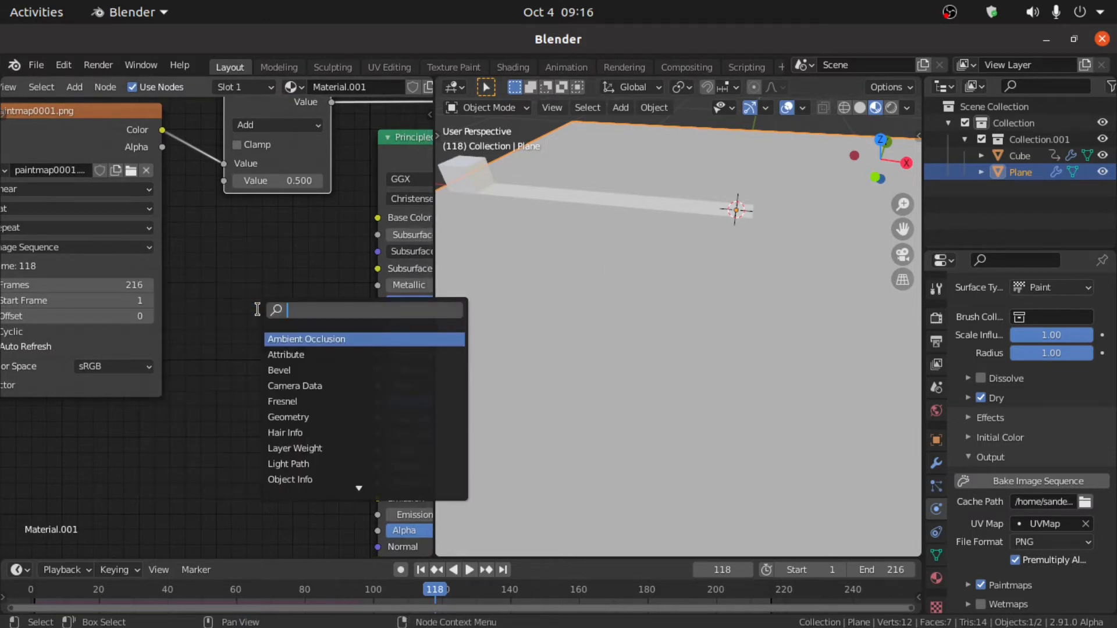
type("noi")
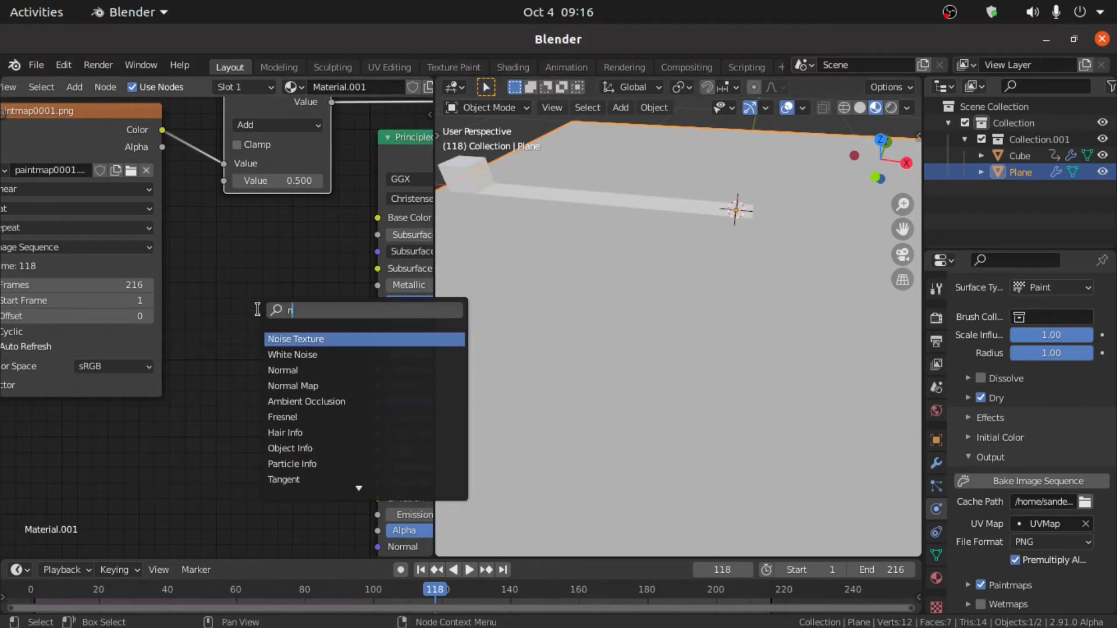
left_click(308, 338)
left_click(186, 442)
middle_click_drag(188, 439, 186, 421)
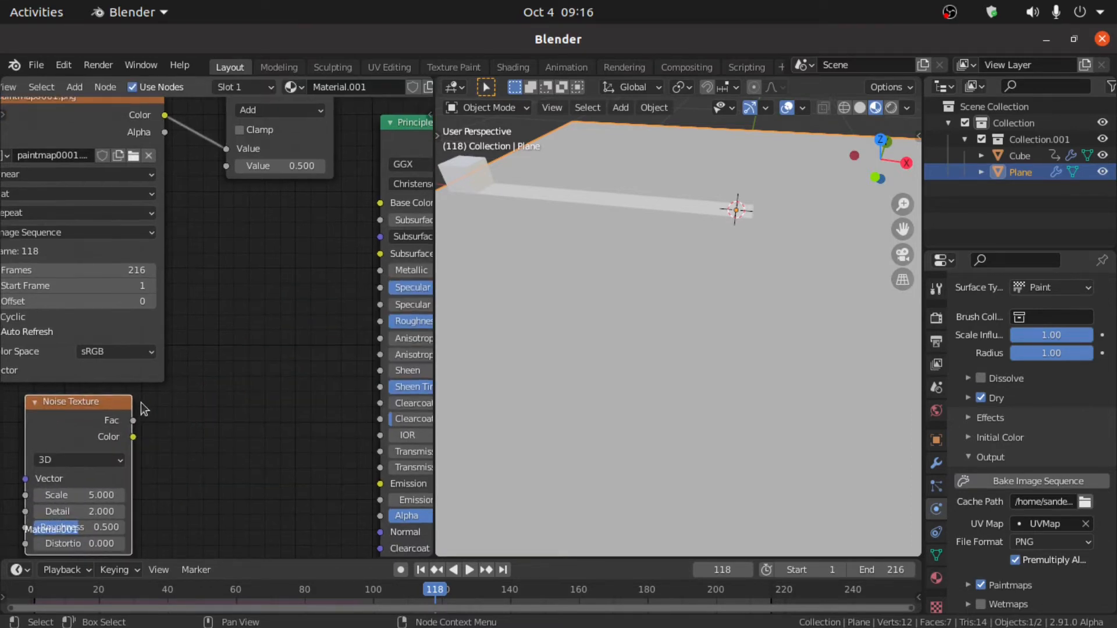
middle_click_drag(124, 398, 128, 448)
middle_click_drag(88, 246, 126, 251)
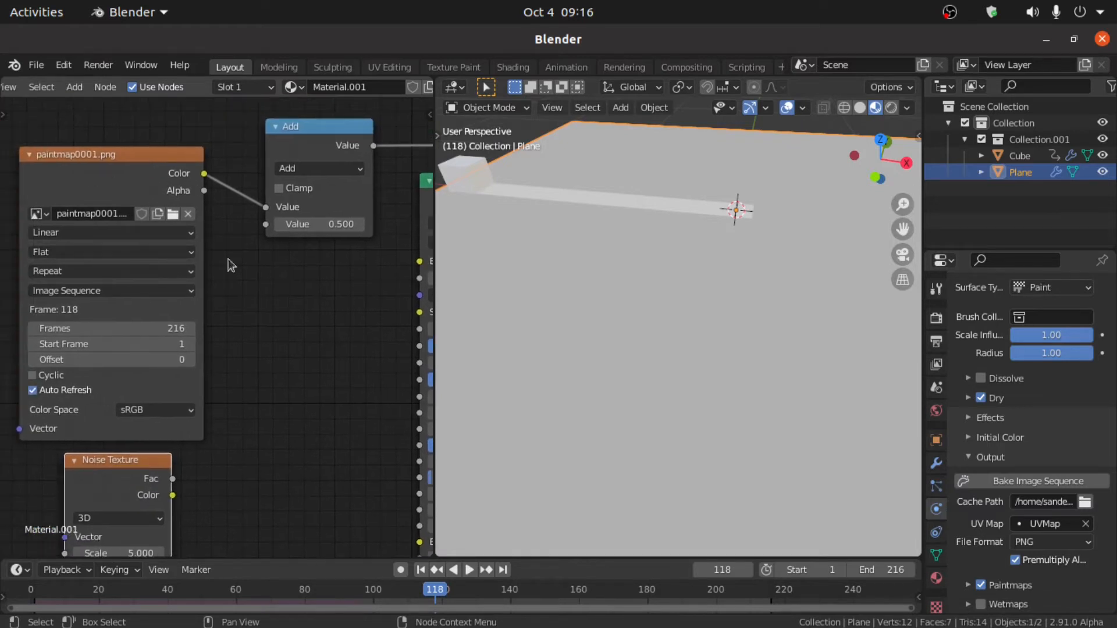
- Connect the Noise Texture's Fac to the Math node's second value and set the operation to Smooth Minimum
left_click_drag(176, 474, 266, 242)
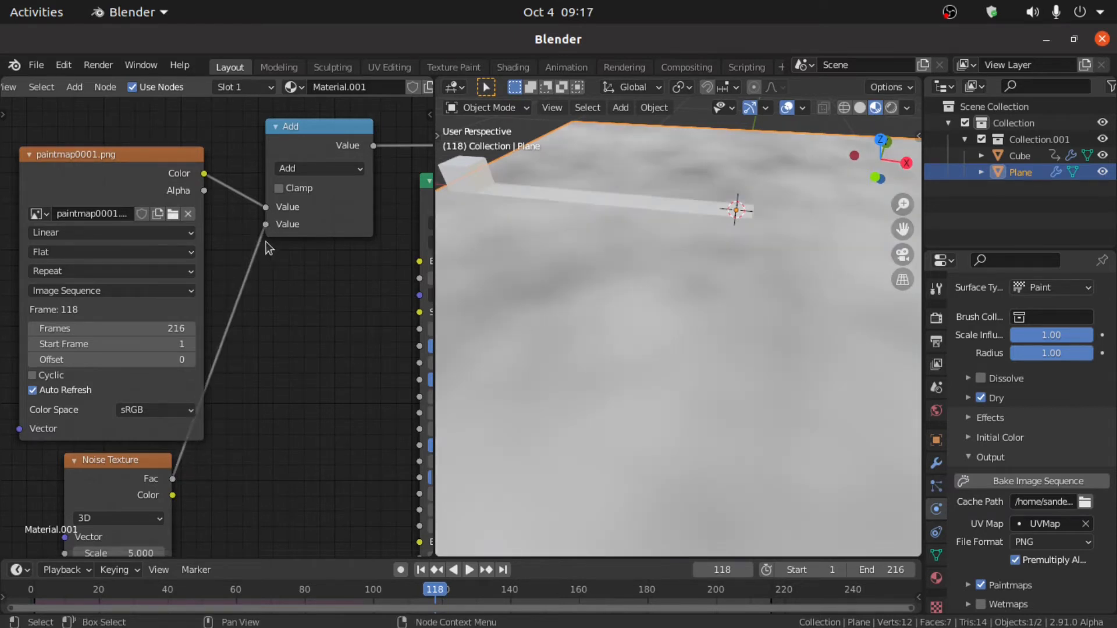
left_click(321, 169)
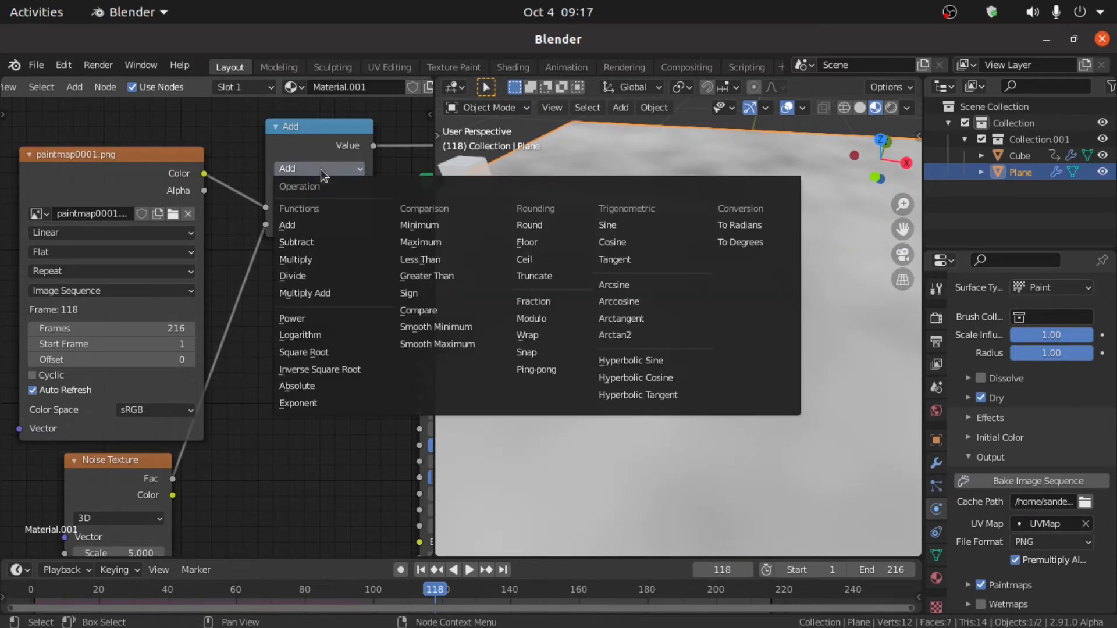
left_click(428, 328)
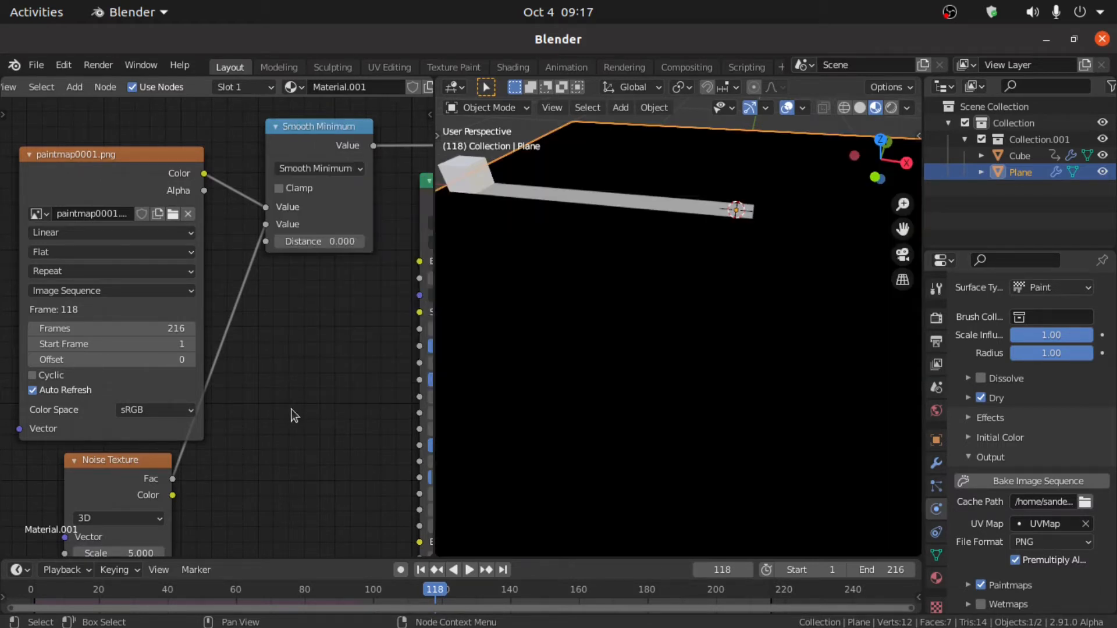
- Move the Noise Texture node farther out and insert a ColorRamp node on its link to the Smooth Minimum node
scroll(291, 410, "up", 1)
mouse_move(292, 387)
middle_mouse_down()
mouse_move(304, 351)
mouse_move(280, 389)
middle_mouse_up()
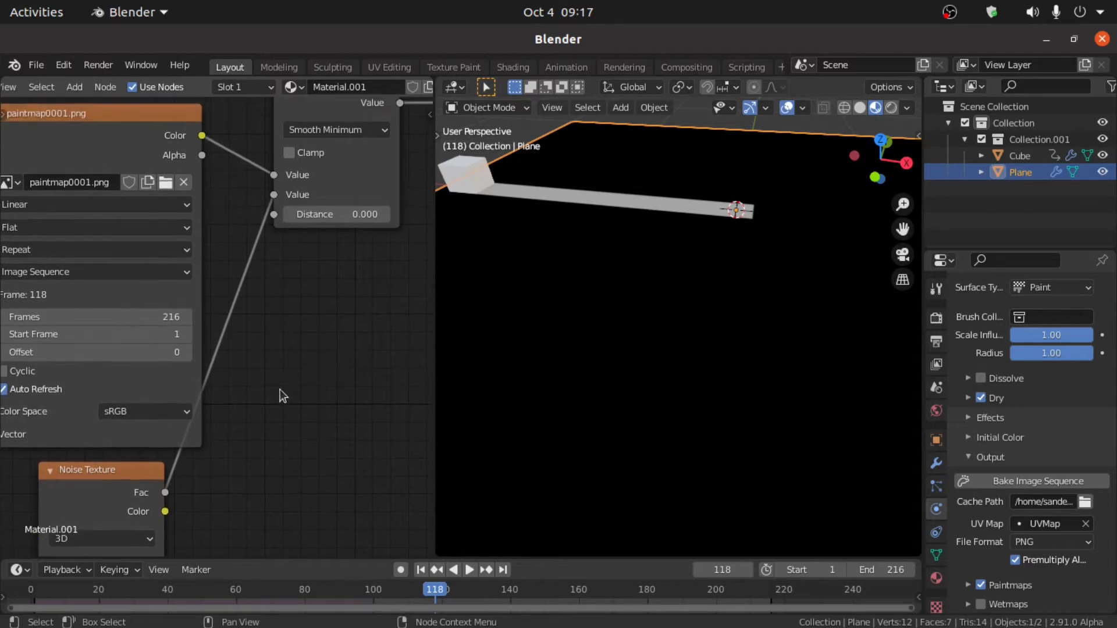
left_click_drag(103, 483, 34, 501)
scroll(232, 460, "down", 1)
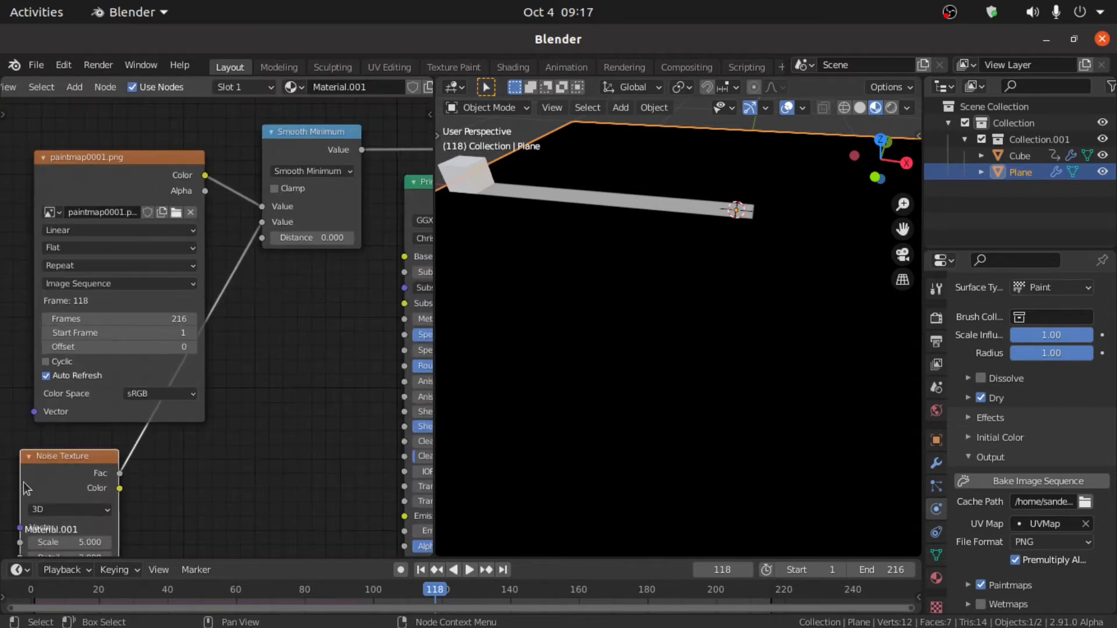
left_click_drag(41, 462, 42, 524)
key("shift+a")
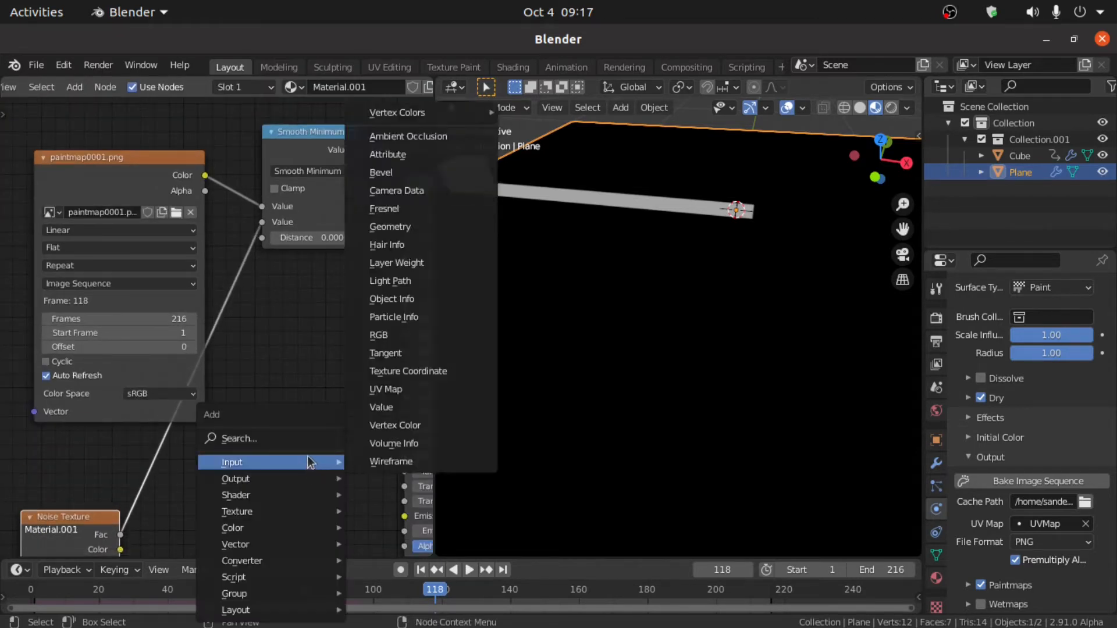
left_click(297, 438)
type("c")
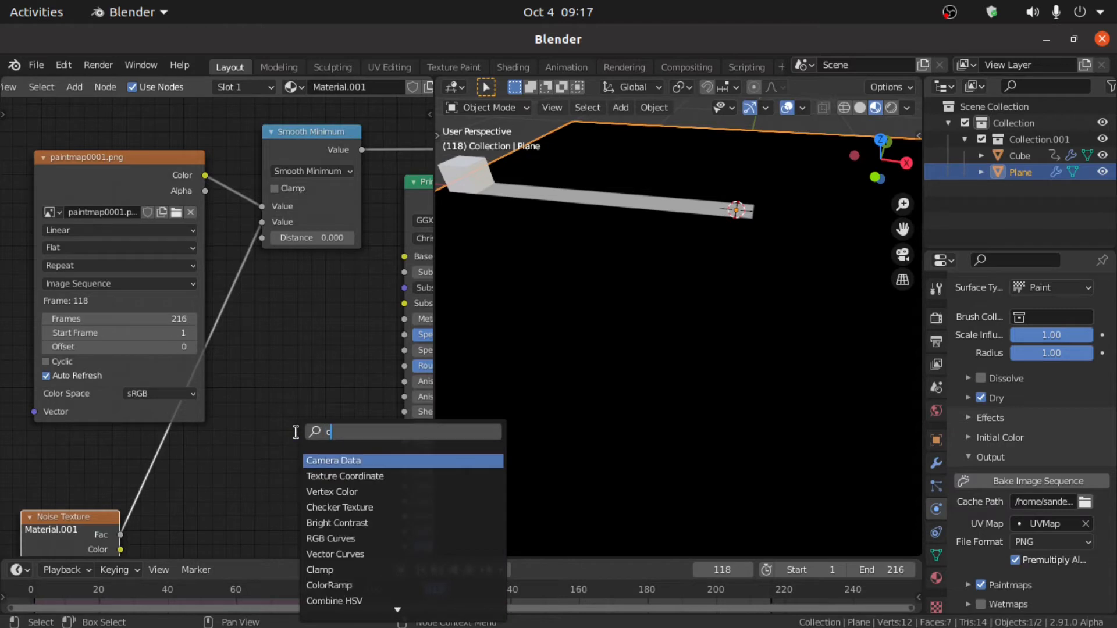
type("olo")
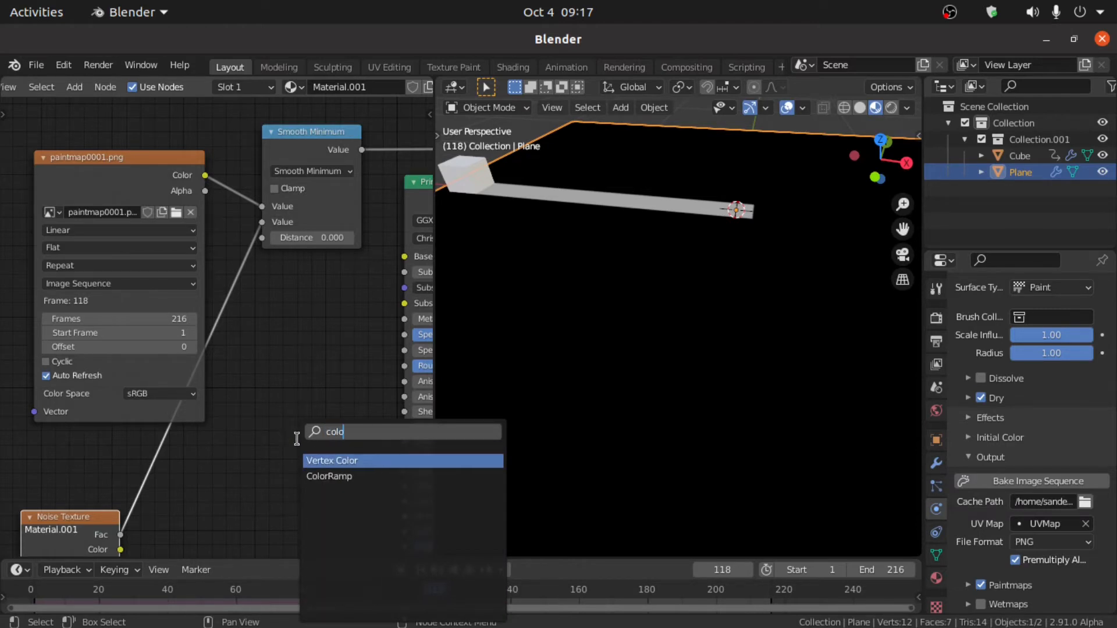
left_click(339, 474)
left_click(183, 481)
- Move the Principled BSDF node down, clear of the link between the Smooth Minimum and Viewer nodes
scroll(318, 307, "down", 3)
middle_click_drag(294, 295, 117, 249)
scroll(215, 163, "up", 3)
left_click_drag(308, 139, 397, 352)
scroll(255, 231, "up", 2)
middle_click_drag(256, 230, 261, 285)
scroll(261, 285, "down", 4)
scroll(271, 259, "down", 1)
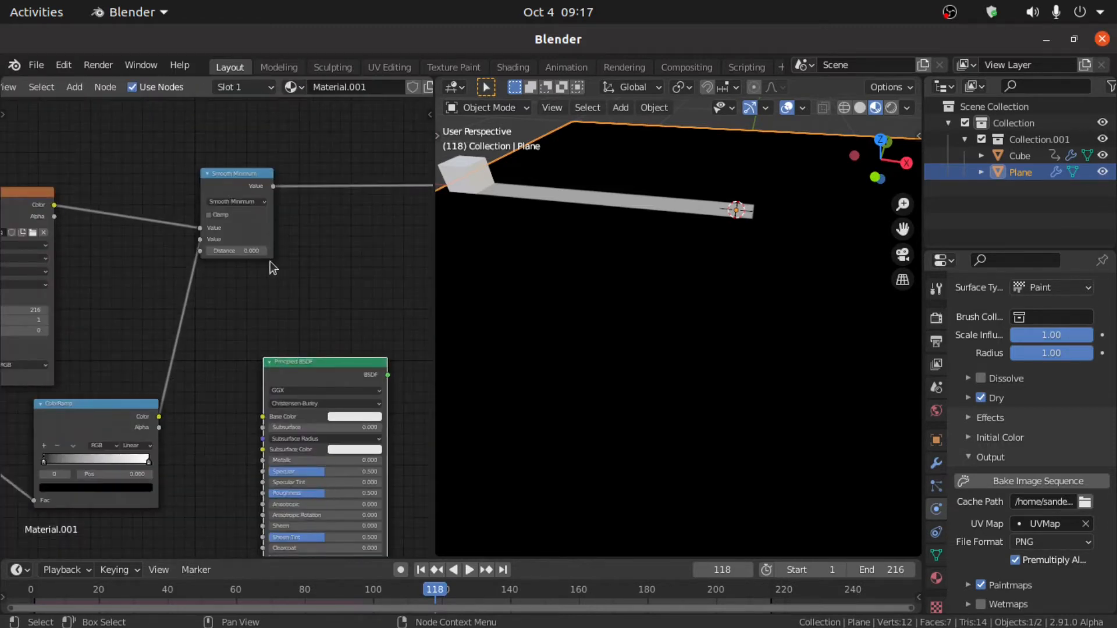
- Set the Smooth Minimum node's distance to 0.0
left_click(241, 251)
type("0.0")
key("Return")
- Shift the ColorRamp's black stop to about position 0.436 and inspect the paint stroke from above
middle_click_drag(272, 329, 344, 202)
scroll(198, 354, "up", 2)
middle_click_drag(184, 360, 227, 346)
scroll(201, 353, "up", 3)
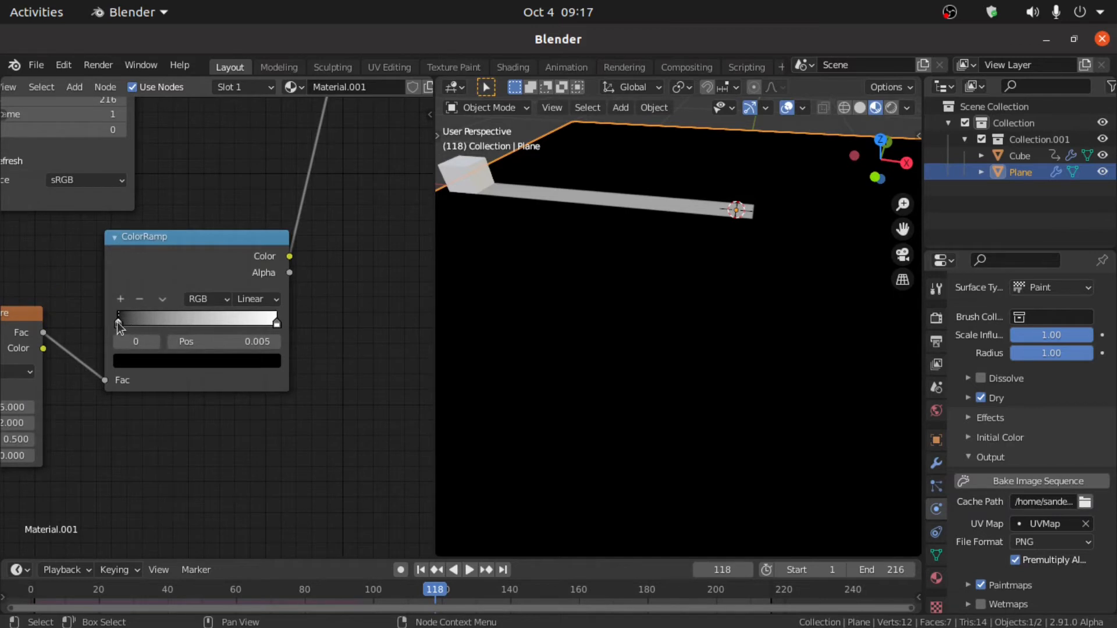
left_click_drag(118, 323, 190, 334)
middle_click_drag(439, 293, 494, 317)
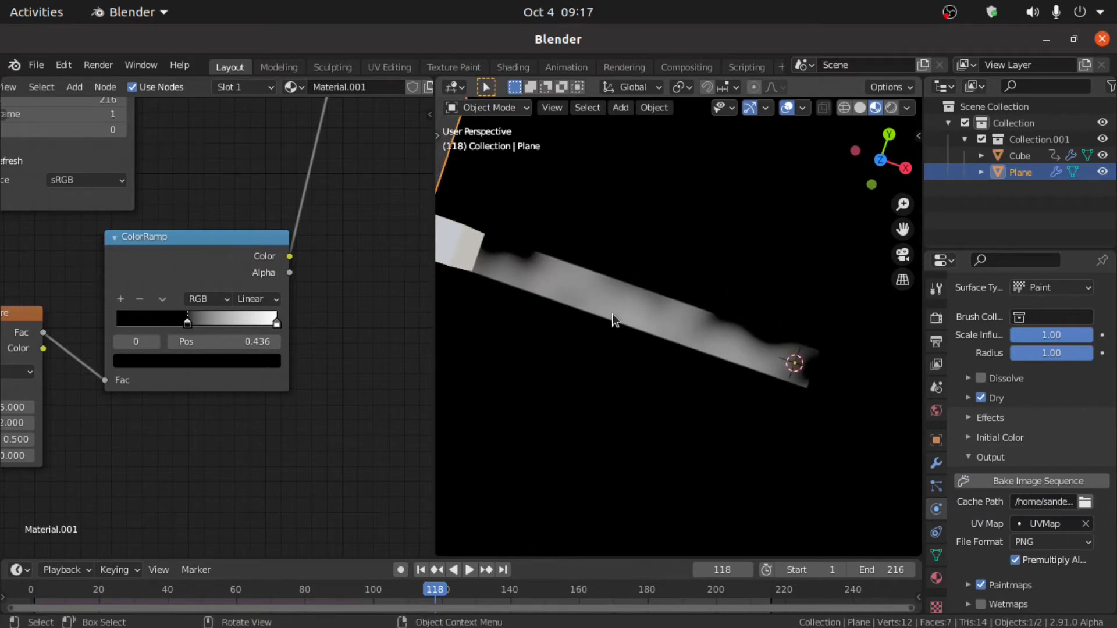
- Raise the Noise Texture's scale to about 157.2
middle_click_drag(205, 384, 357, 348)
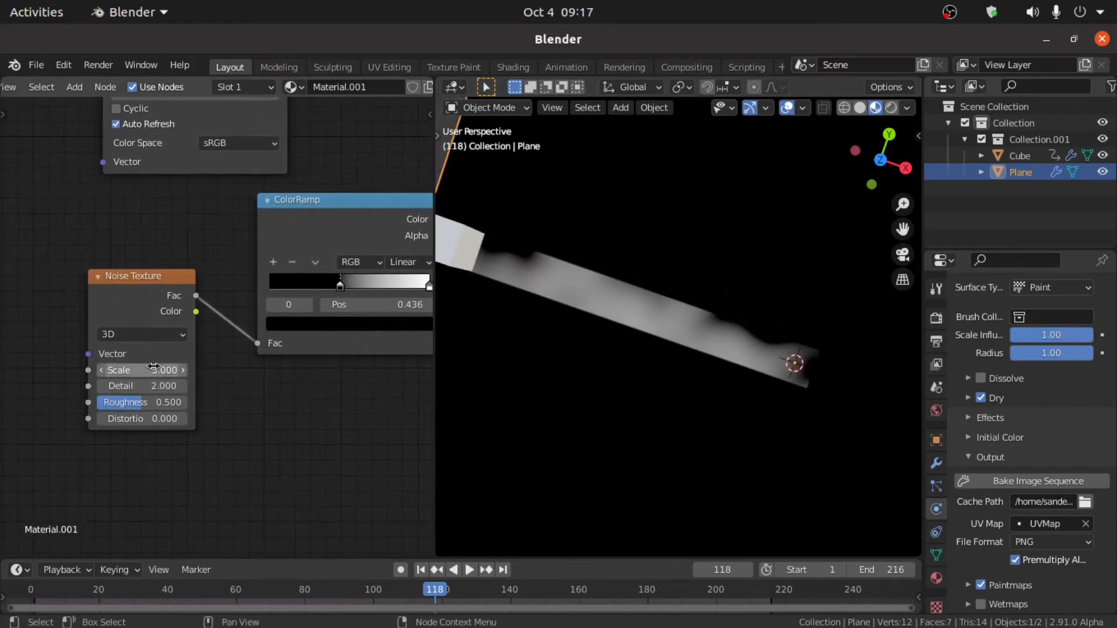
left_click_drag(153, 370, 355, 370)
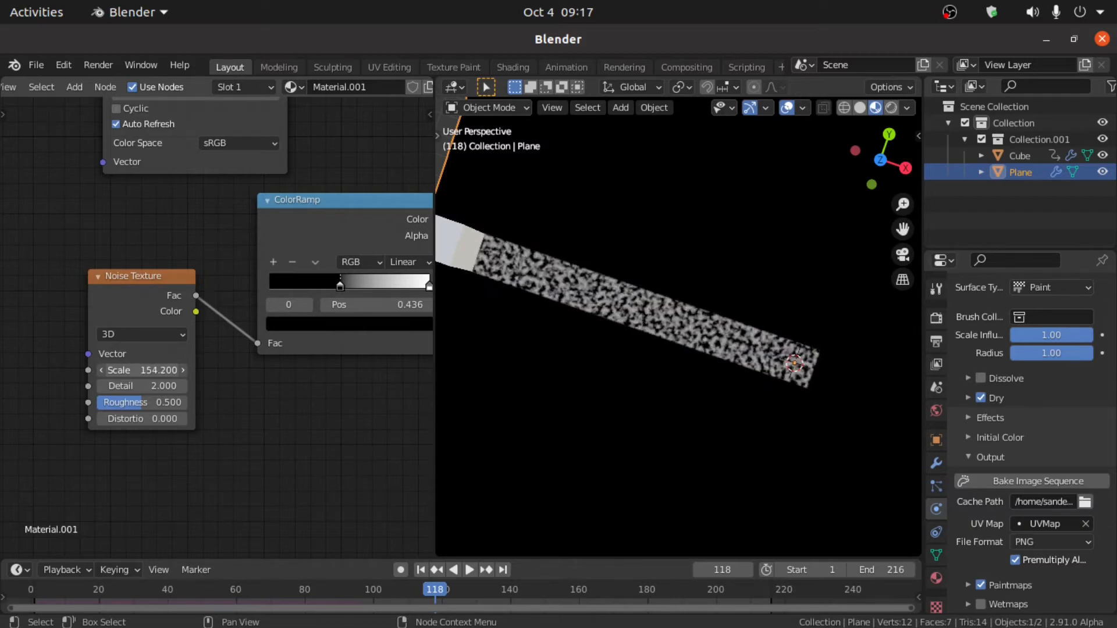
scroll(285, 271, "down", 5)
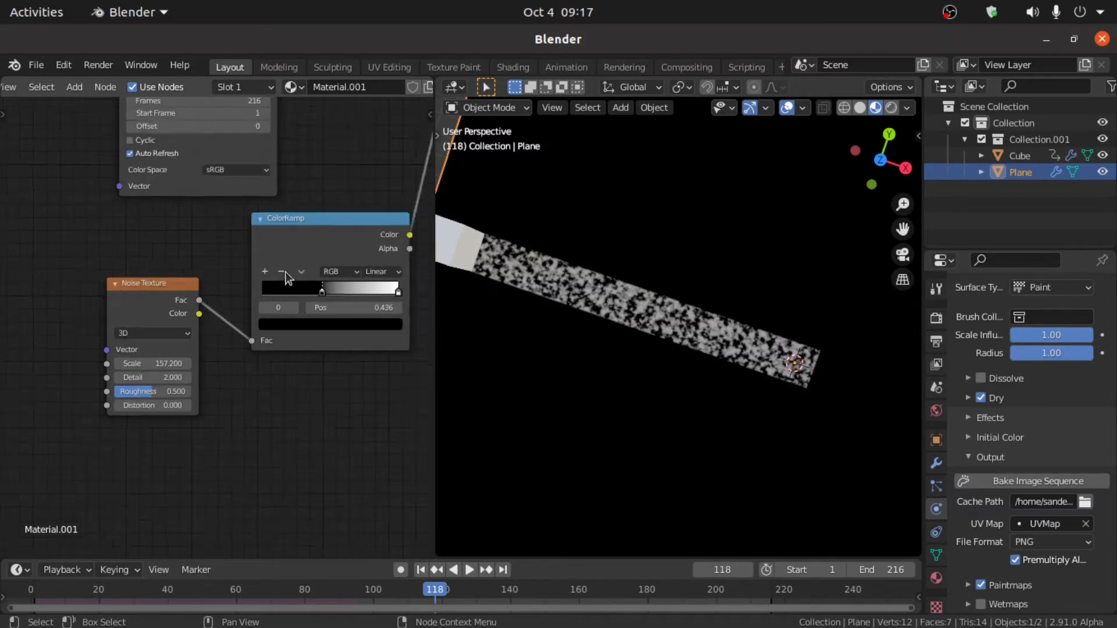
- Move the Principled BSDF node slightly farther away from the paintmap node chain
left_click(268, 348)
scroll(347, 398, "down", 1)
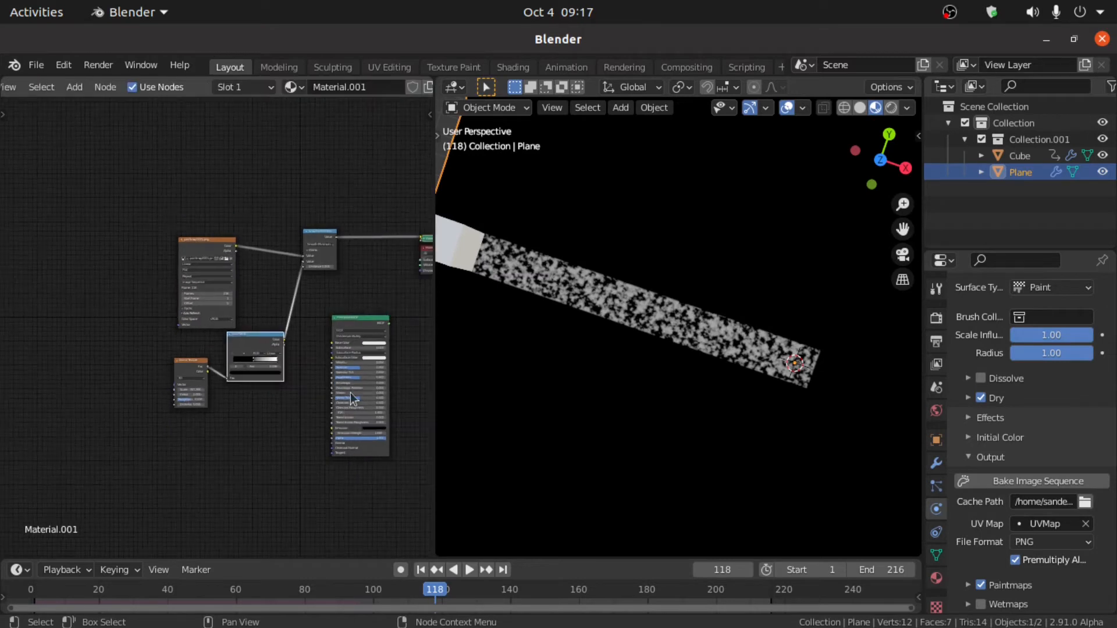
left_click_drag(380, 331, 400, 357)
scroll(253, 366, "down", 1)
scroll(253, 369, "up", 1)
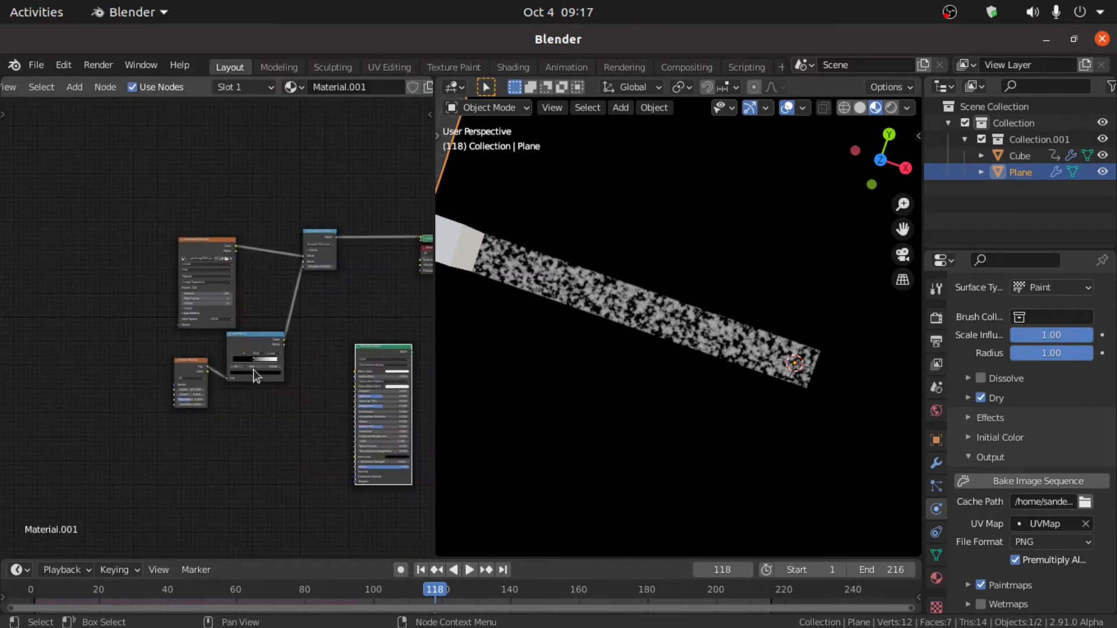
- Duplicate the paintmap, Noise Texture, ColorRamp and Smooth Minimum nodes and place the copy above the original chain
left_click_drag(115, 193, 322, 453)
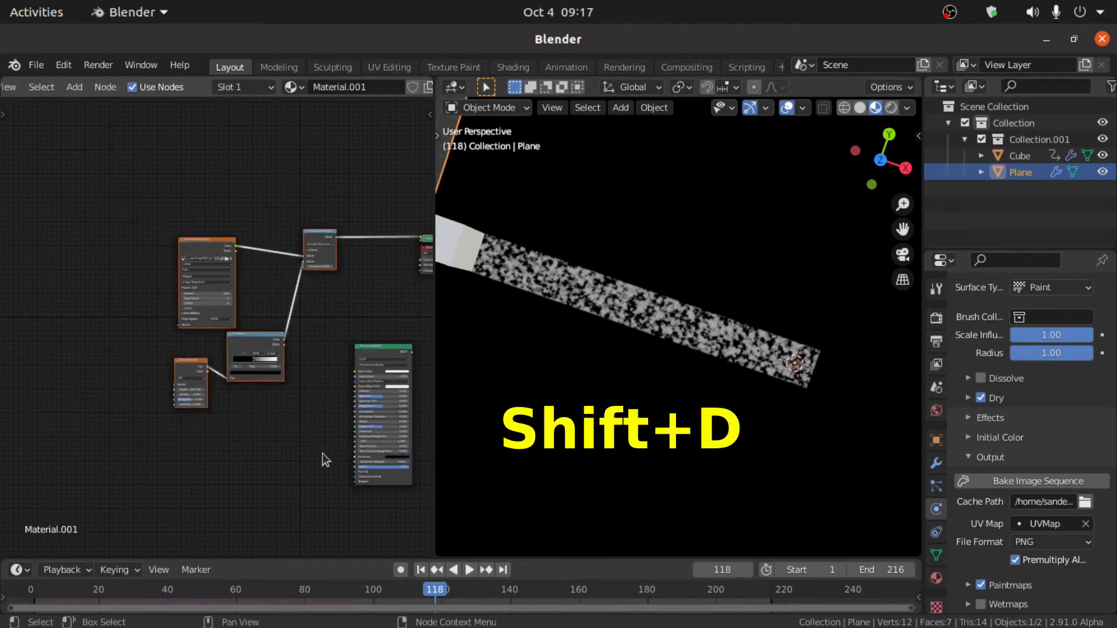
key("shift+d")
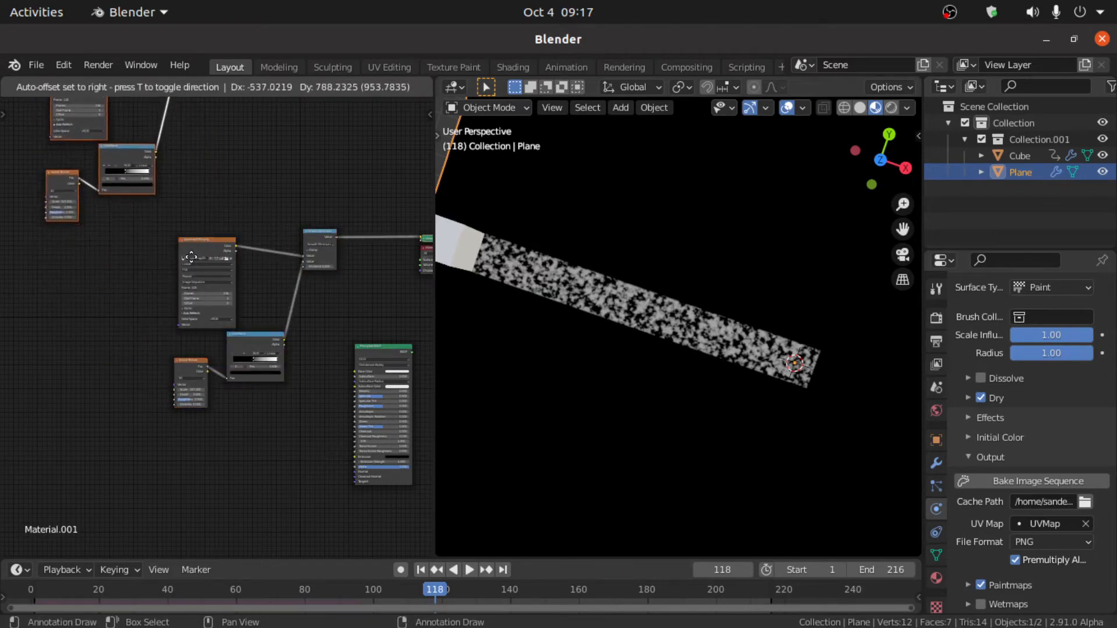
left_click(186, 250)
scroll(227, 340, "down", 1)
scroll(232, 345, "up", 2)
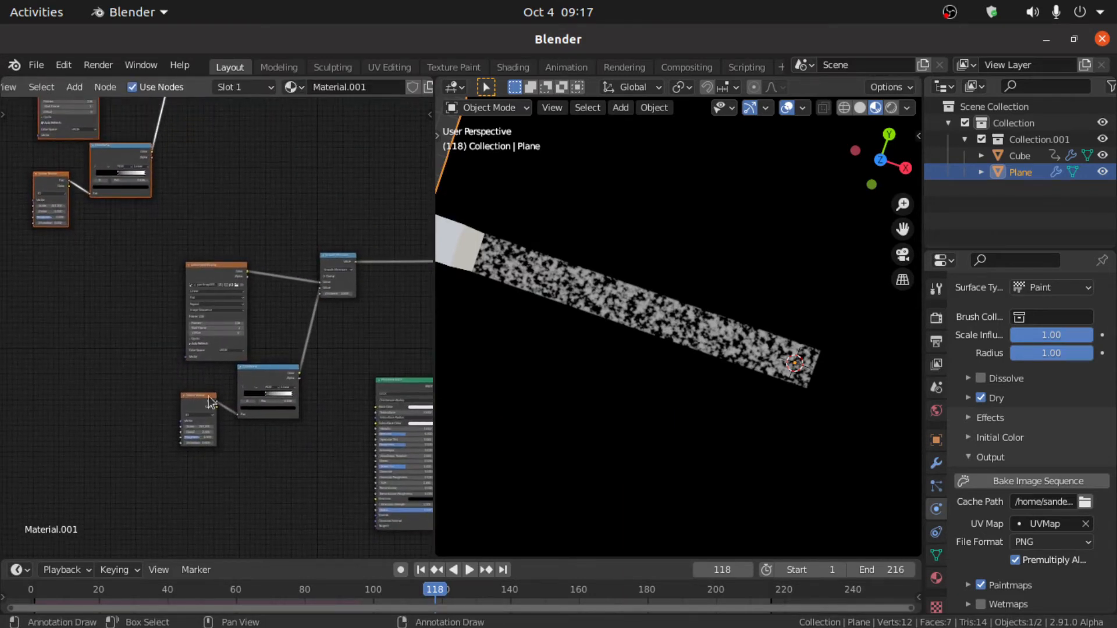
- Move the original paintmap node chain farther away from the Principled BSDF node to free up space after Smooth Minimum
left_click_drag(157, 227, 340, 447)
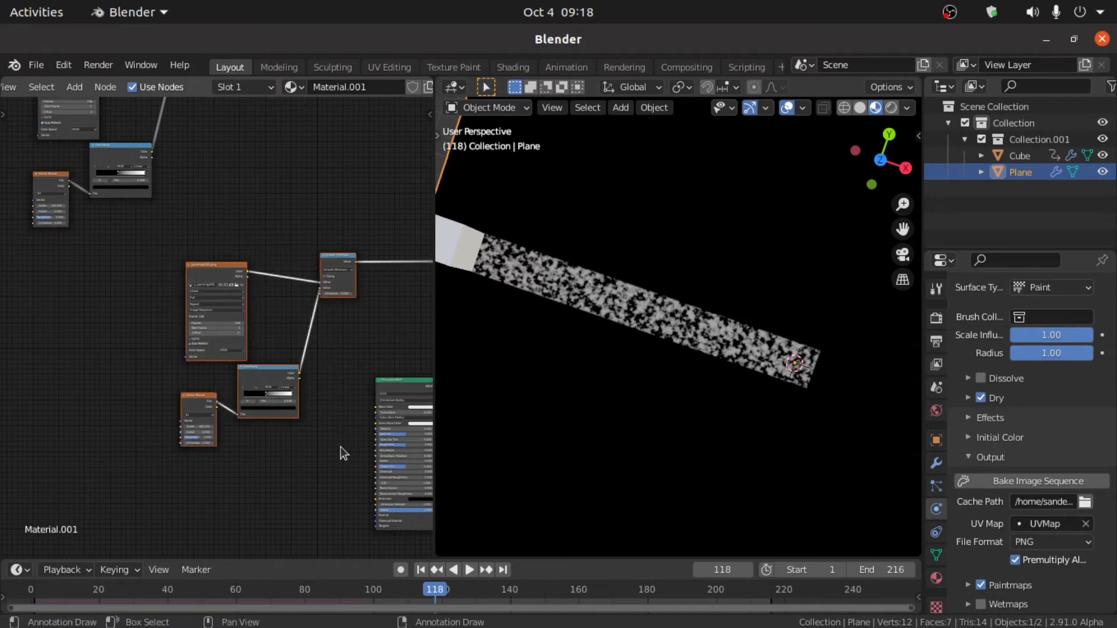
key("g")
left_click(224, 472)
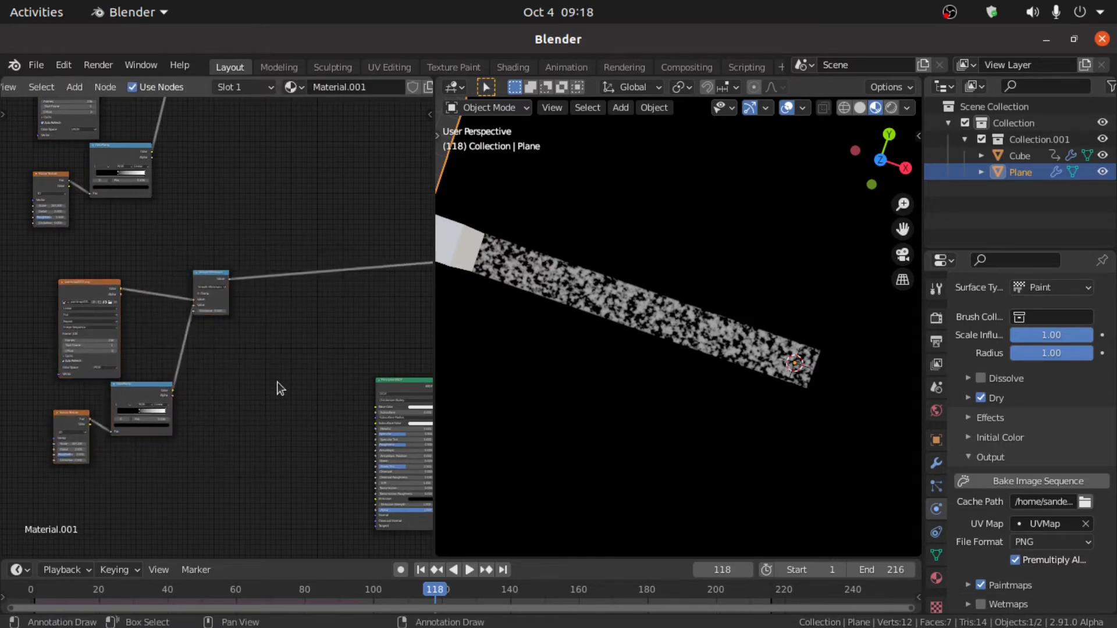
- Add a Hue Saturation Value node after Smooth Minimum and connect the Smooth Minimum output to its Value input
scroll(267, 358, "up", 1)
scroll(267, 354, "up", 1)
scroll(266, 354, "up", 1)
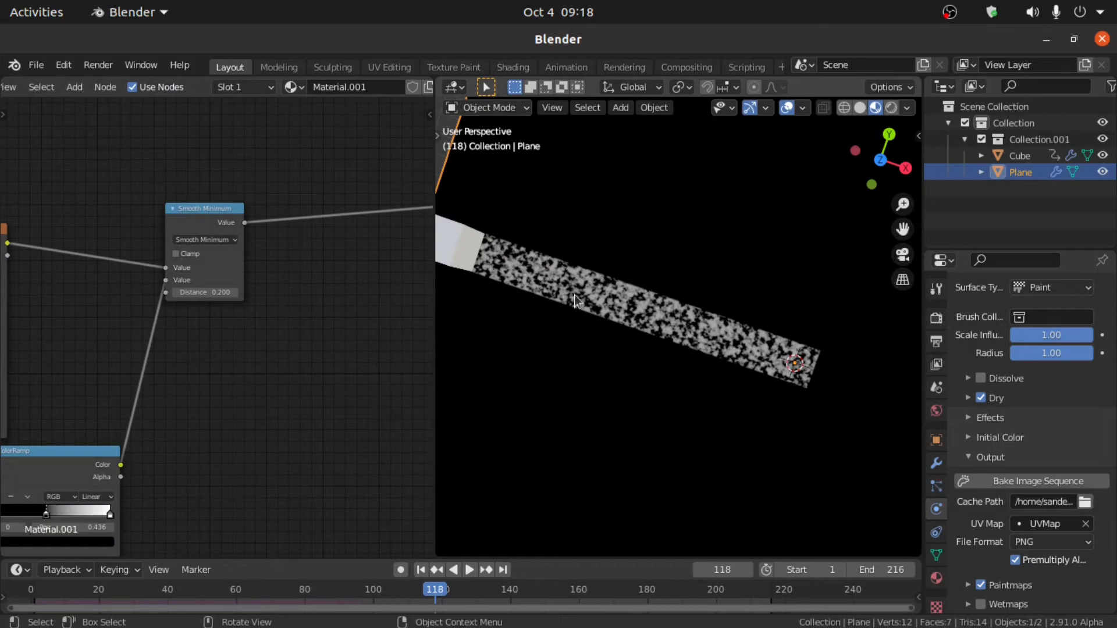
mouse_move(576, 301)
middle_mouse_down()
mouse_move(534, 247)
mouse_move(543, 260)
middle_mouse_up()
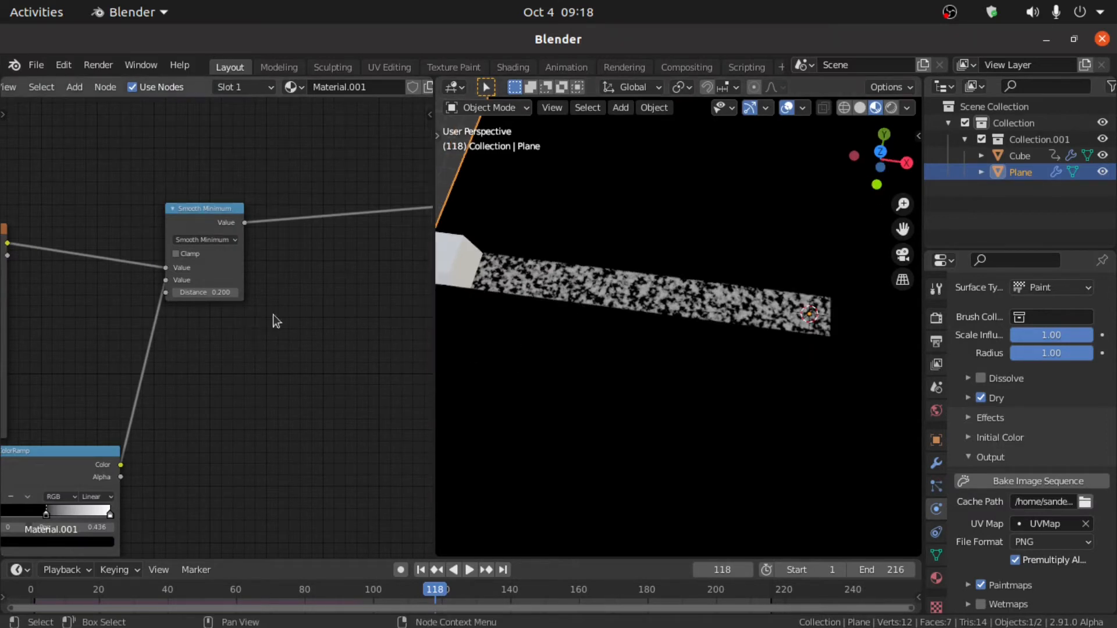
key("shift+a")
left_click(301, 308)
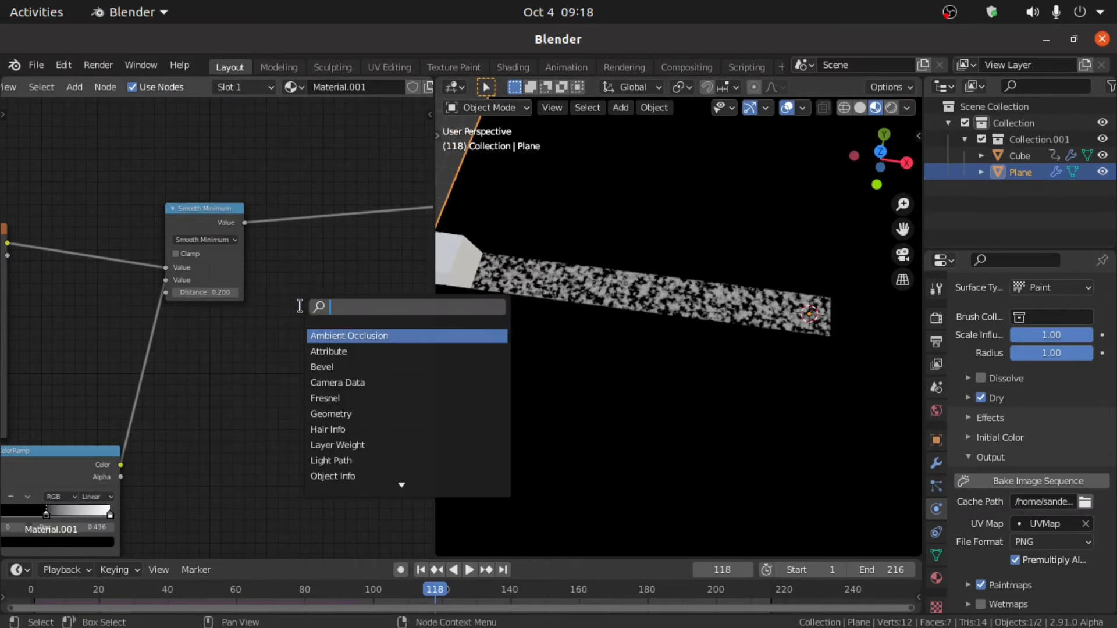
type("hue")
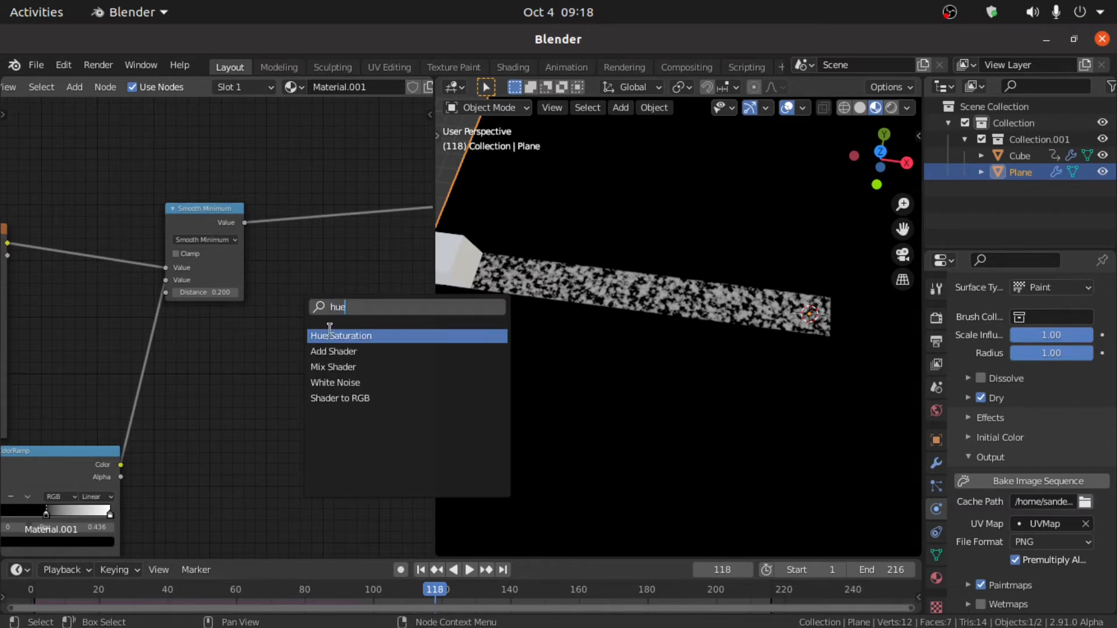
left_click(329, 332)
left_click(293, 257)
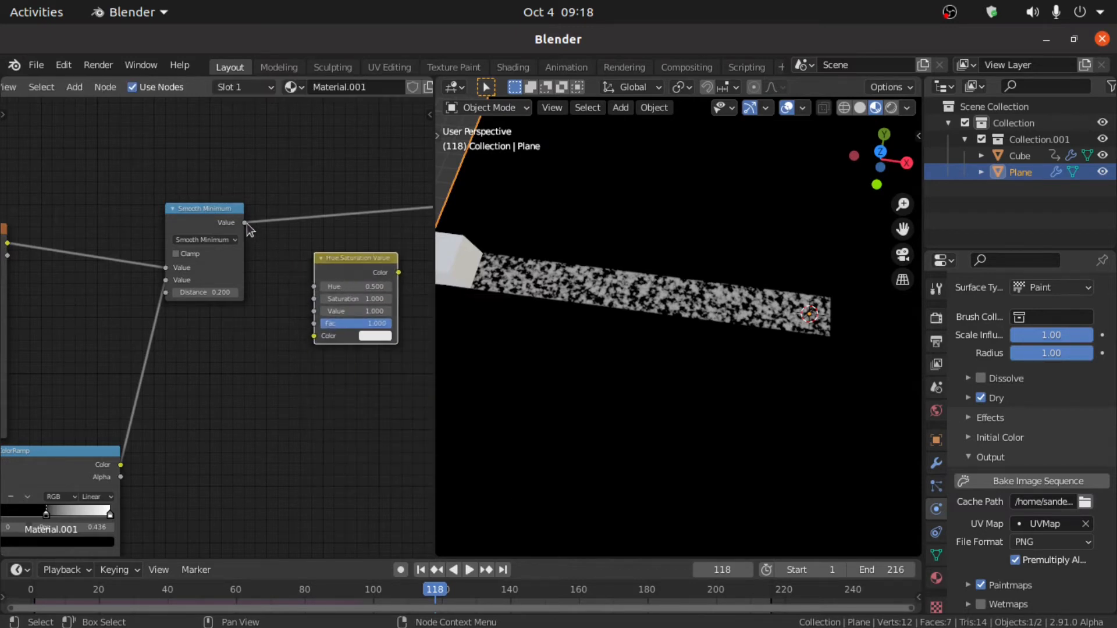
left_click_drag(245, 223, 311, 313)
- Set the Hue Saturation Value node's color to red, about hue 0.955 and saturation 0.865, and preview its output during playback
left_click(372, 336)
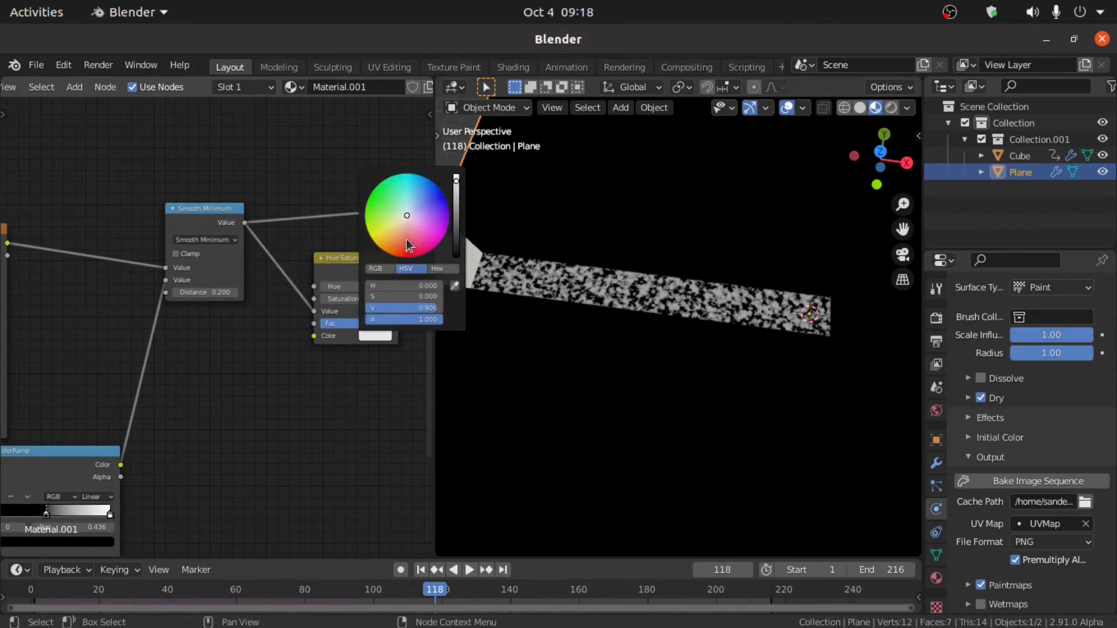
left_click_drag(409, 245, 408, 252)
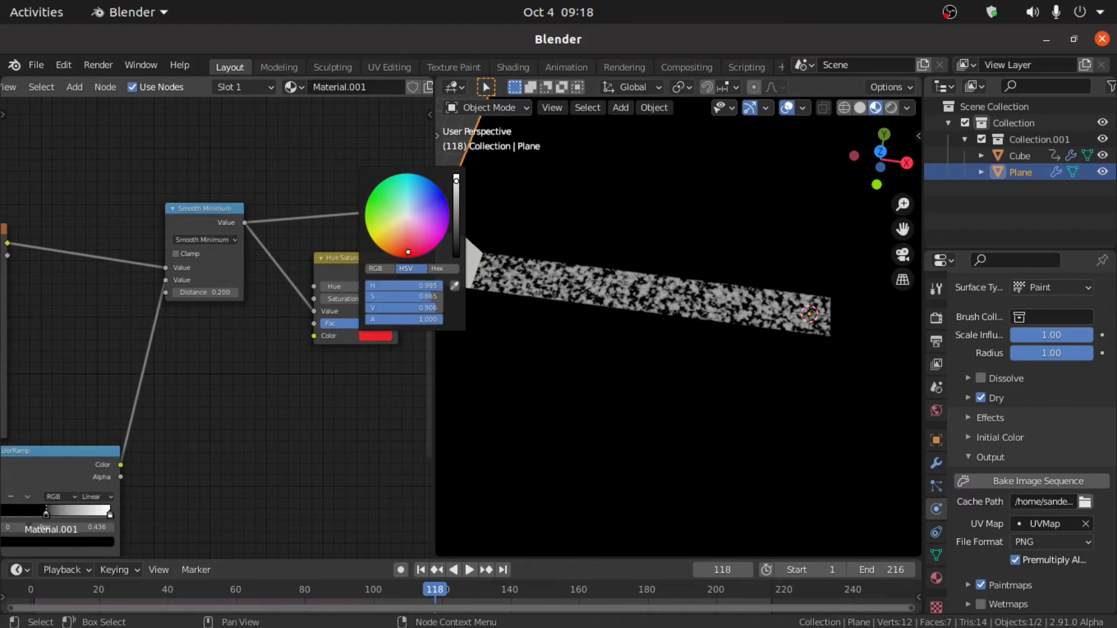
left_click(358, 272, "ctrl+shift")
key("space")
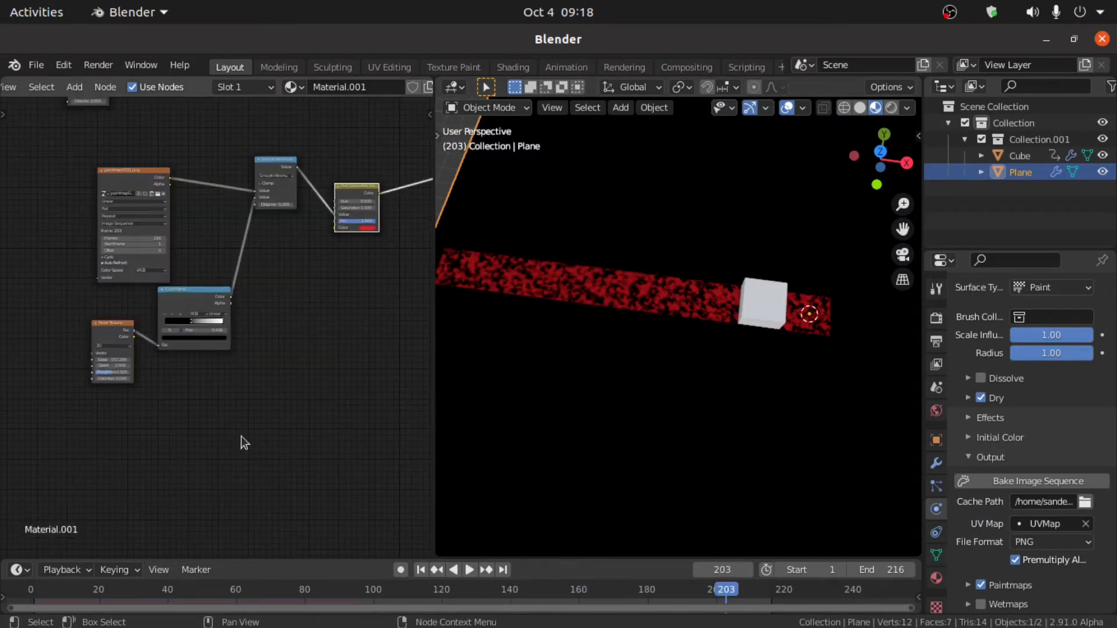
- Group the paintmap, noise, ColorRamp, Smooth Minimum and Hue Saturation Value nodes, and return to the main material tree
scroll(241, 435, "down", 6)
middle_click_drag(293, 393, 232, 374)
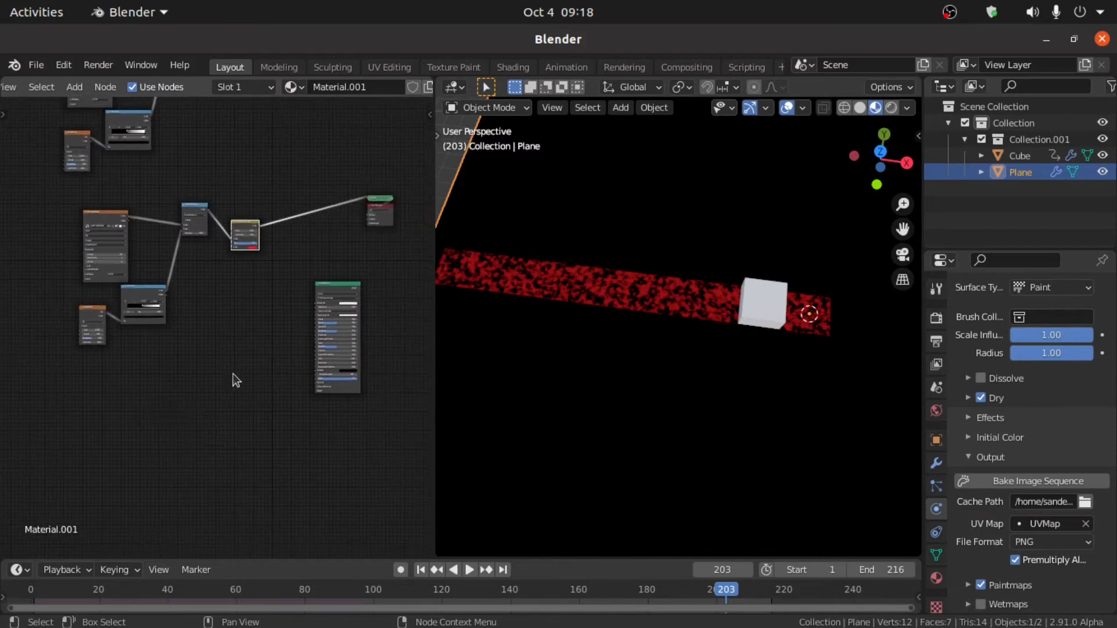
scroll(239, 357, "up", 3)
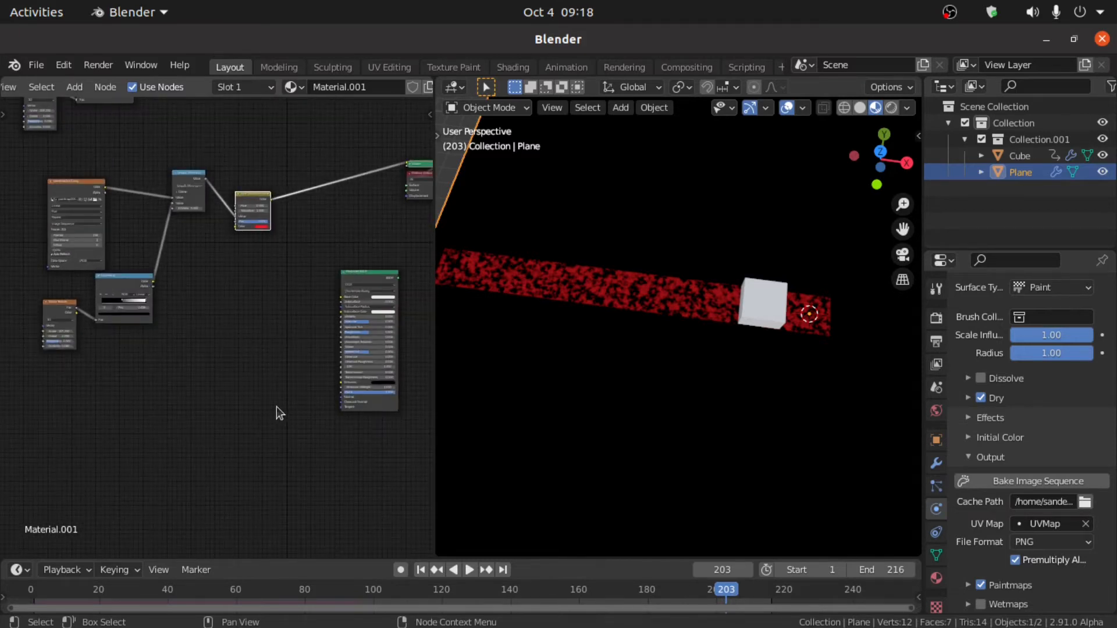
left_click_drag(278, 377, 26, 171)
scroll(172, 243, "up", 1)
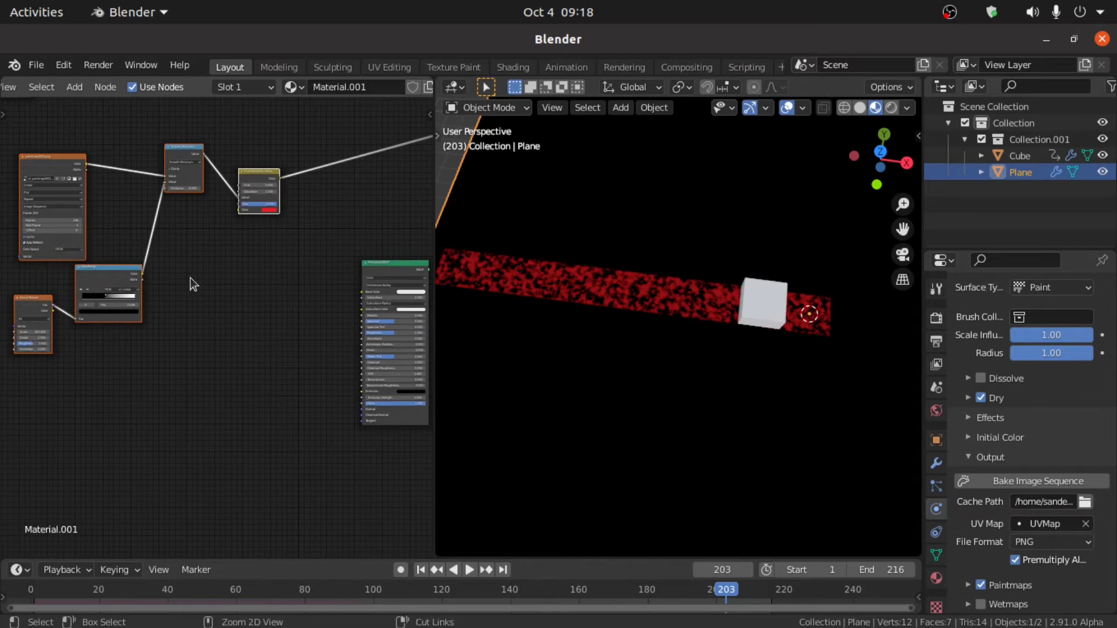
key("ctrl+g")
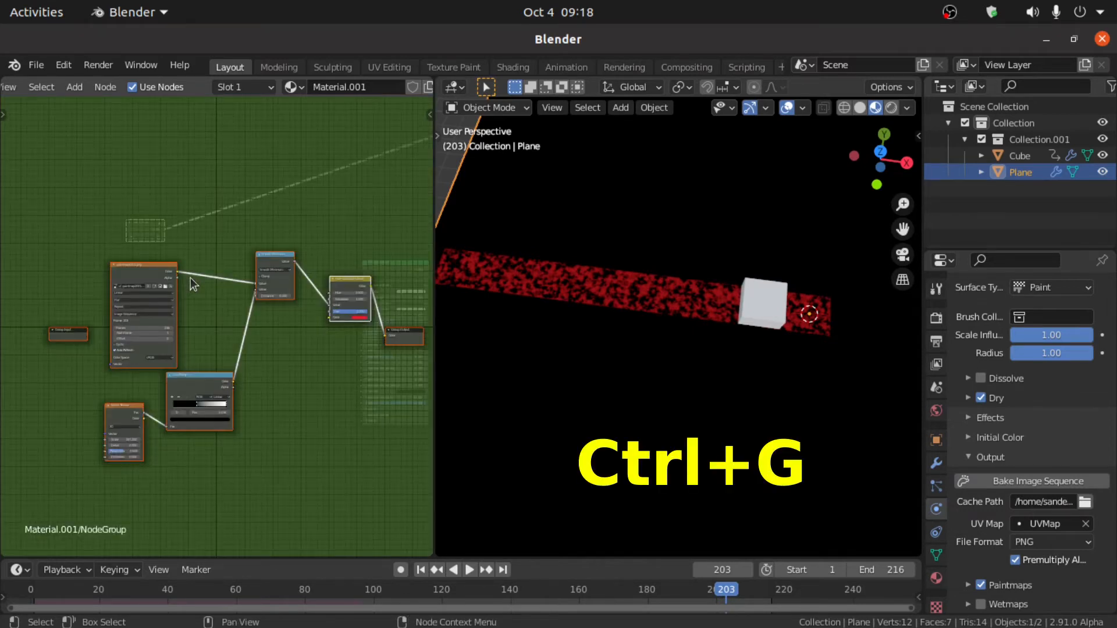
scroll(338, 92, "down", 3)
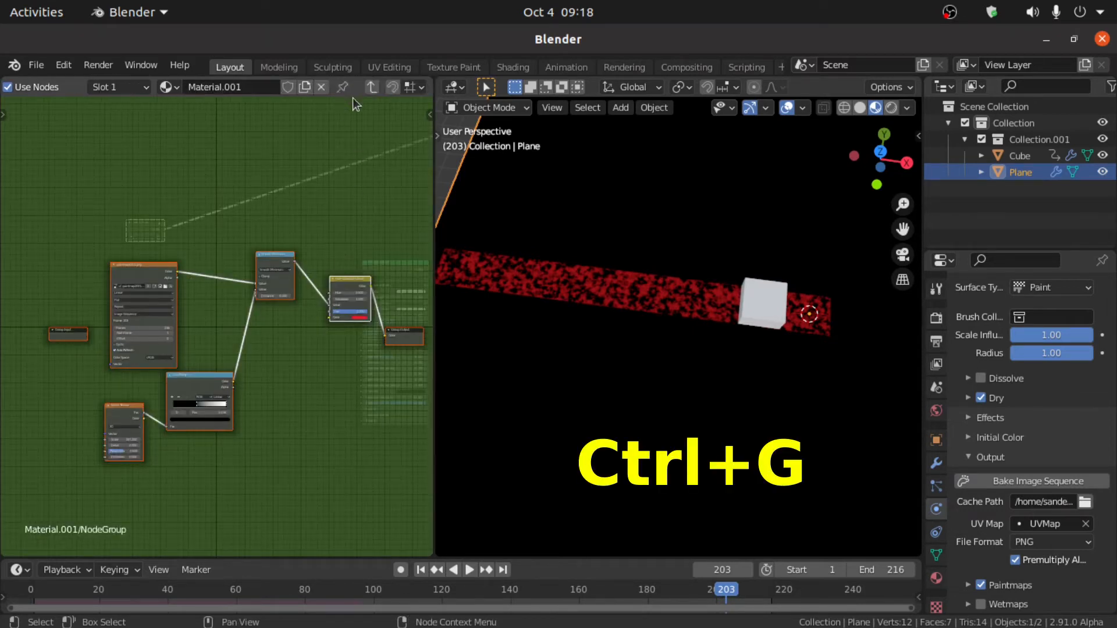
scroll(367, 117, "down", 1)
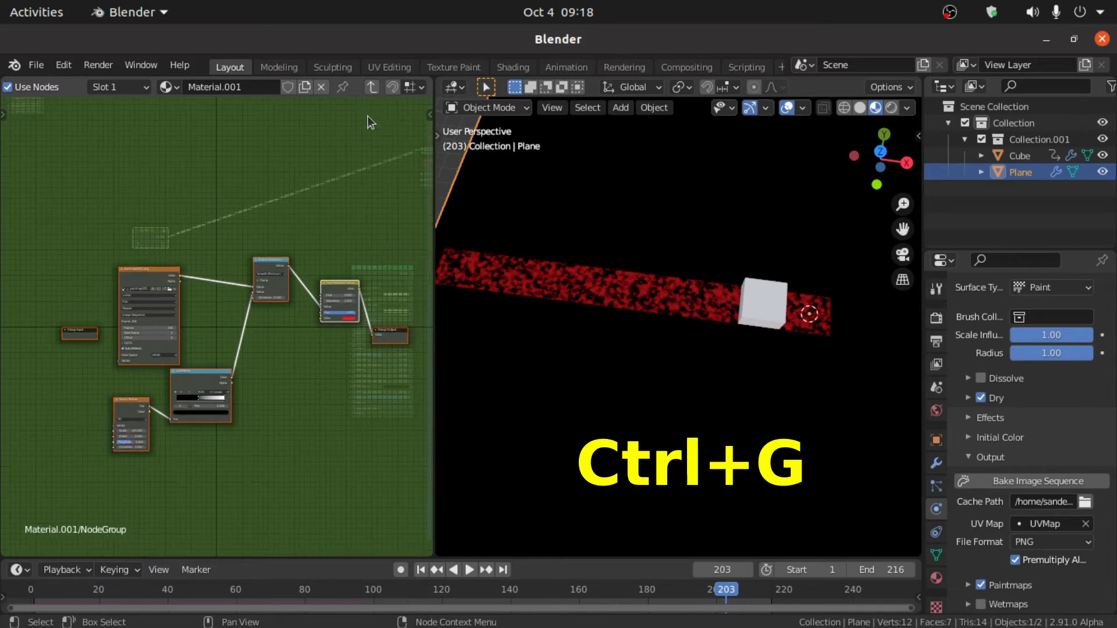
left_click(372, 85)
- Label the new node group "brush"
scroll(141, 288, "up", 5)
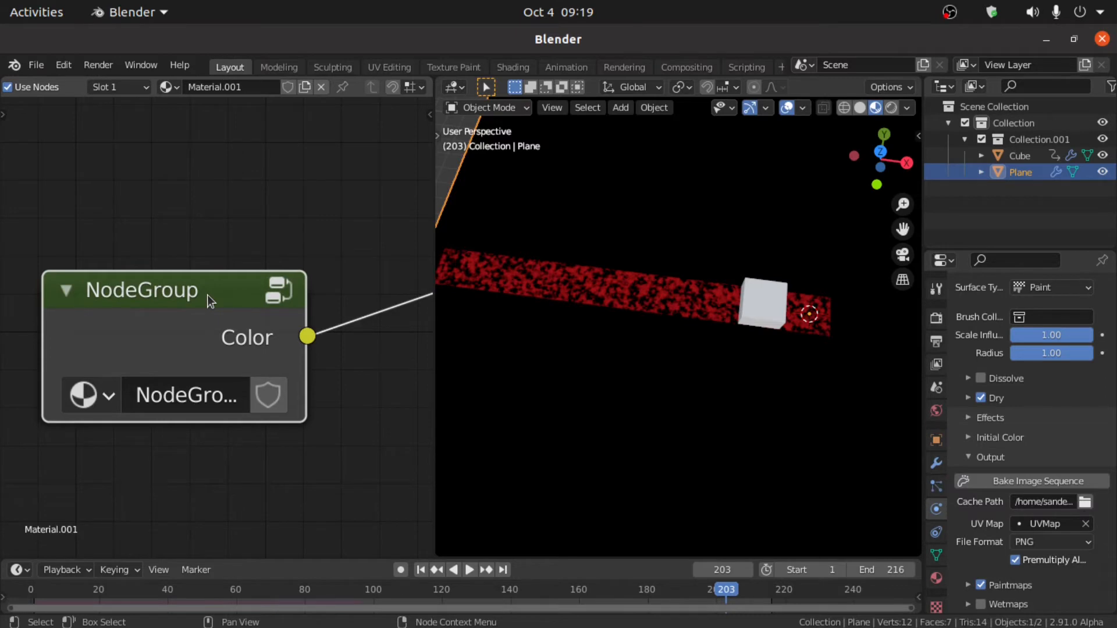
key("F2")
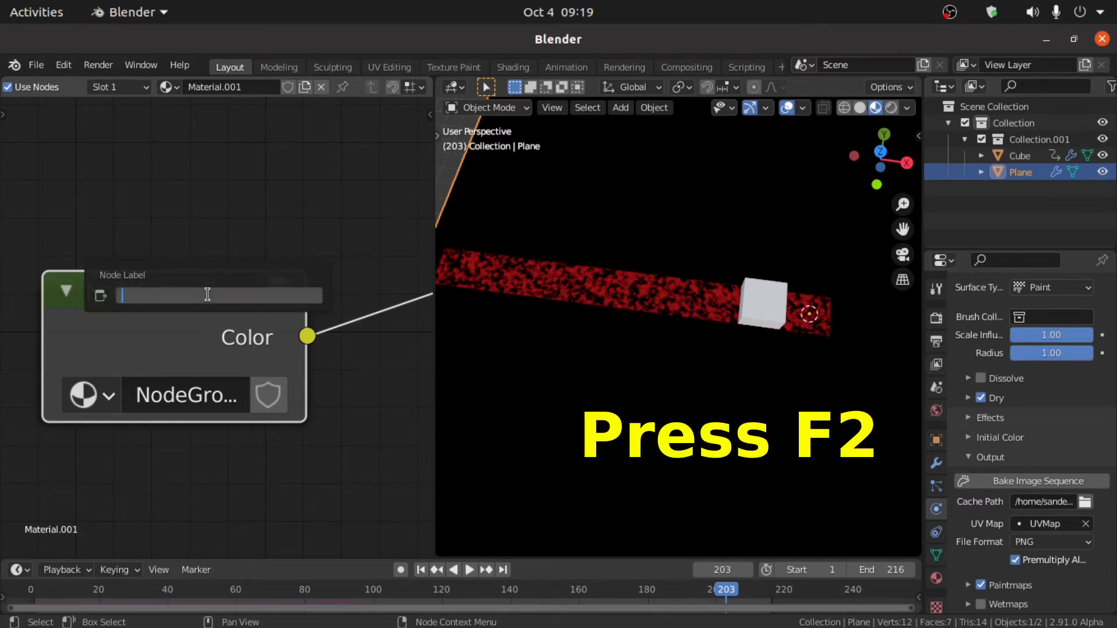
type("brush")
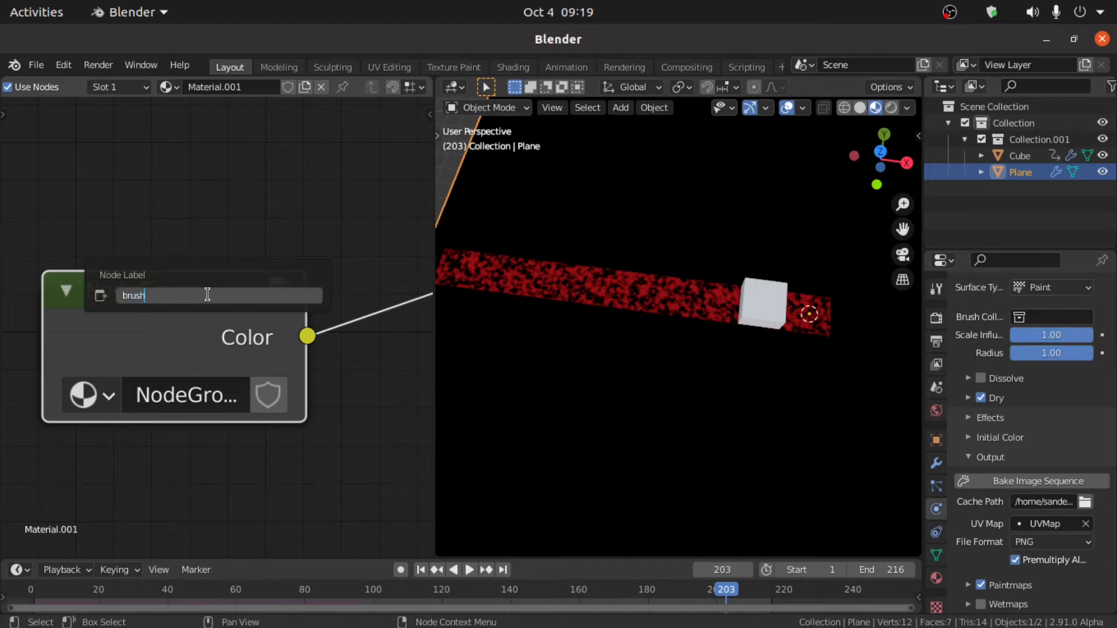
key("Return")
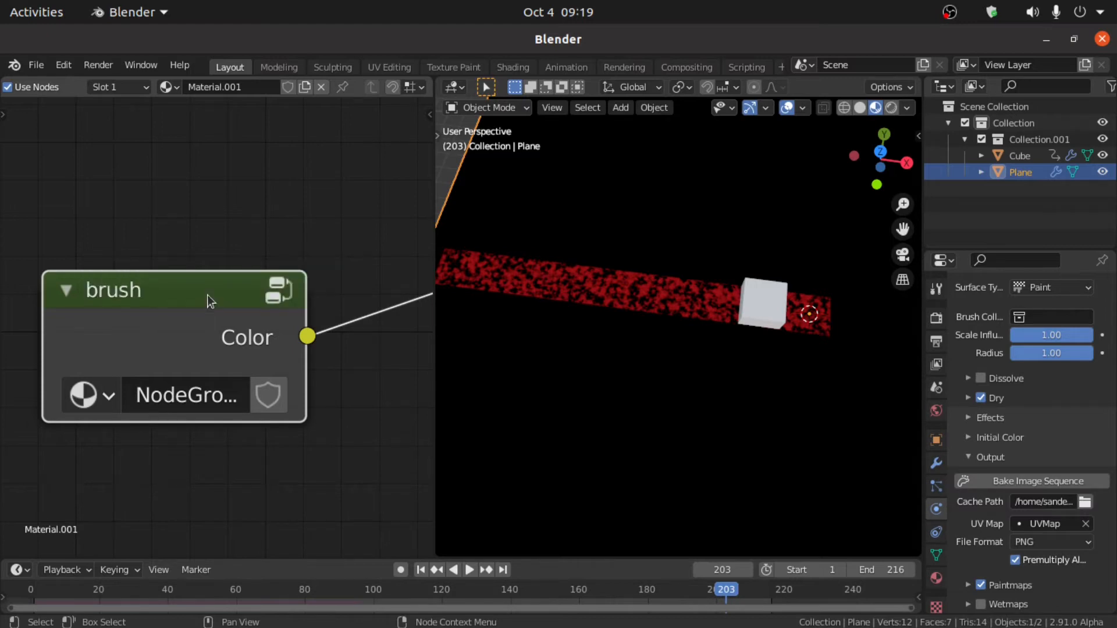
- Run the Principled Texture Setup on the Principled BSDF with all four Concrete020_2K-PNG textures from Downloads
key("Tab")
left_click_drag(333, 160, 249, 220)
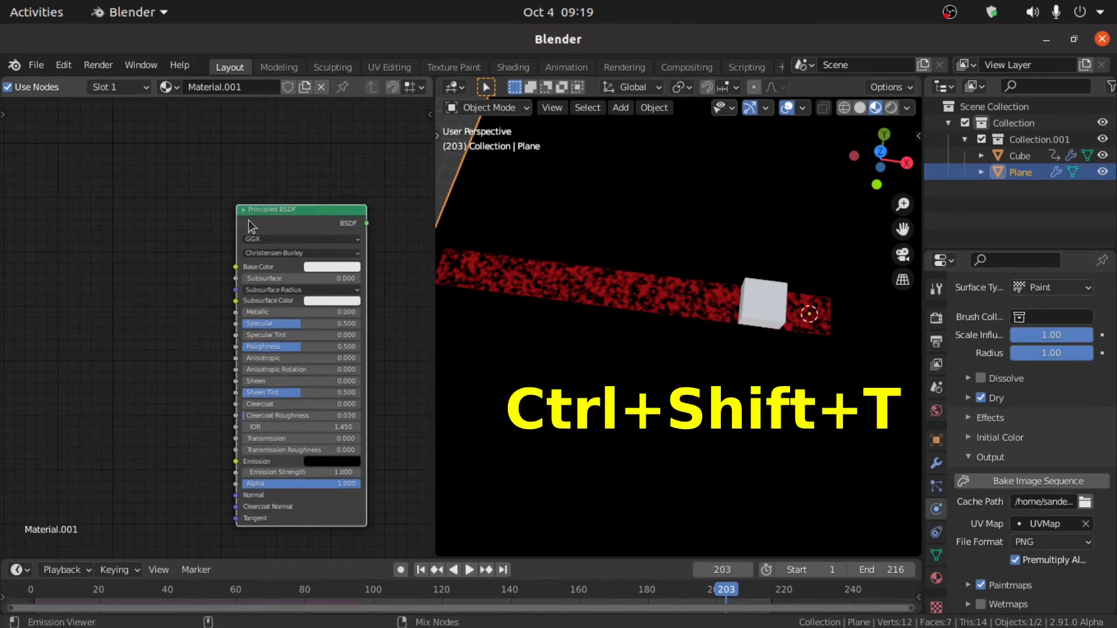
key("ctrl+shift+t")
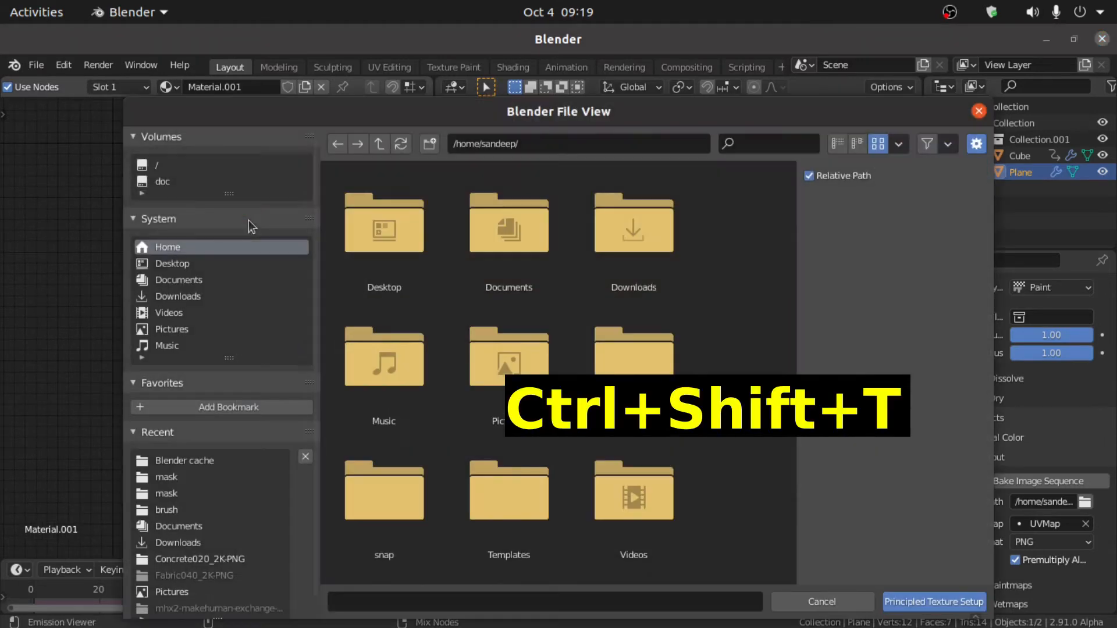
left_click(193, 296)
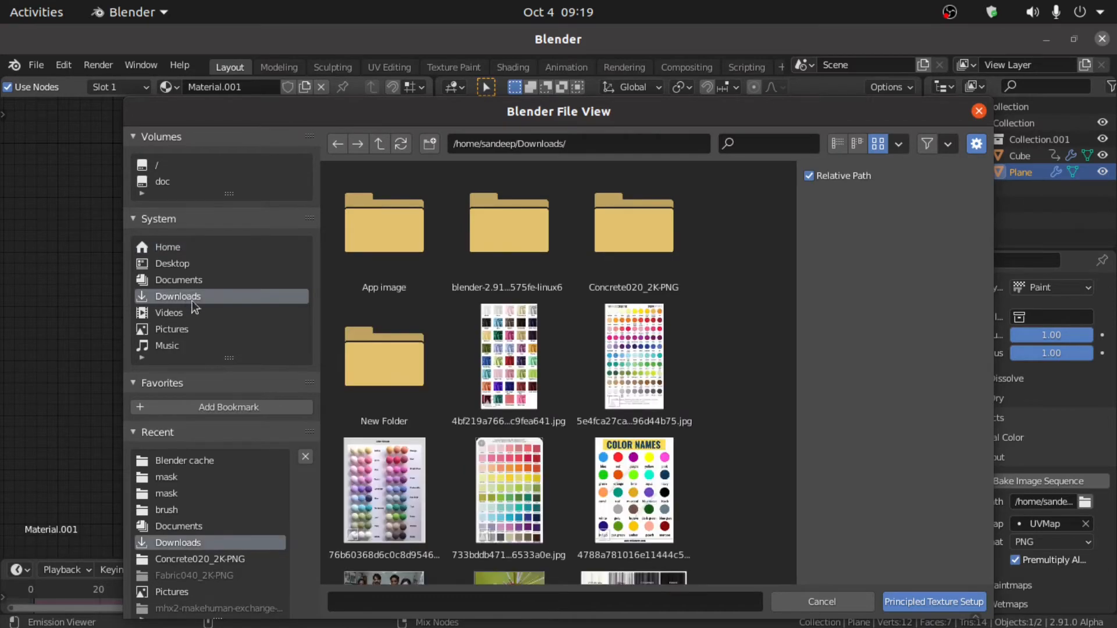
double_click(634, 268)
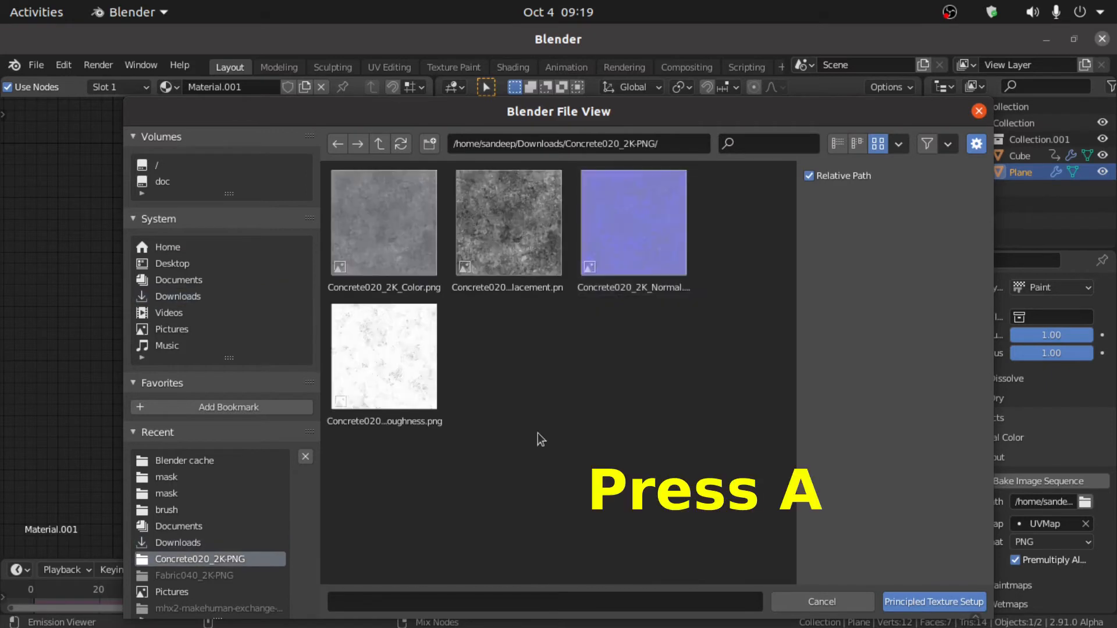
key("a")
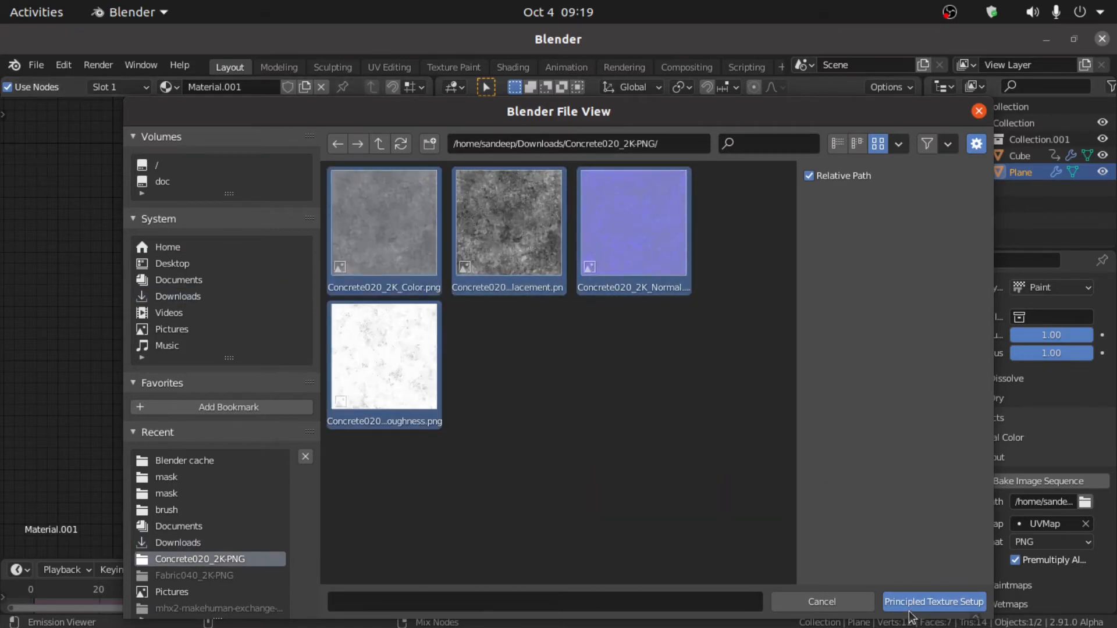
left_click(925, 602)
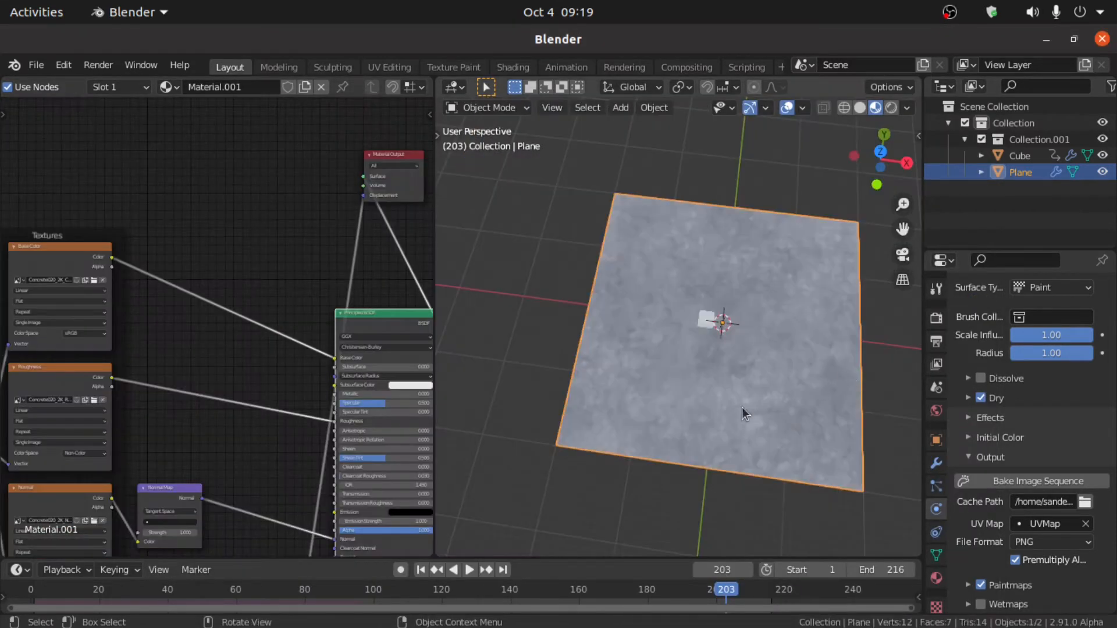
- Inspect the concrete surface up close and move the brush group node clear above the texture nodes
scroll(741, 407, "up", 5)
middle_click_drag(713, 420, 691, 377)
middle_click_drag(602, 379, 656, 223)
scroll(226, 319, "down", 10)
middle_click_drag(226, 319, 298, 285)
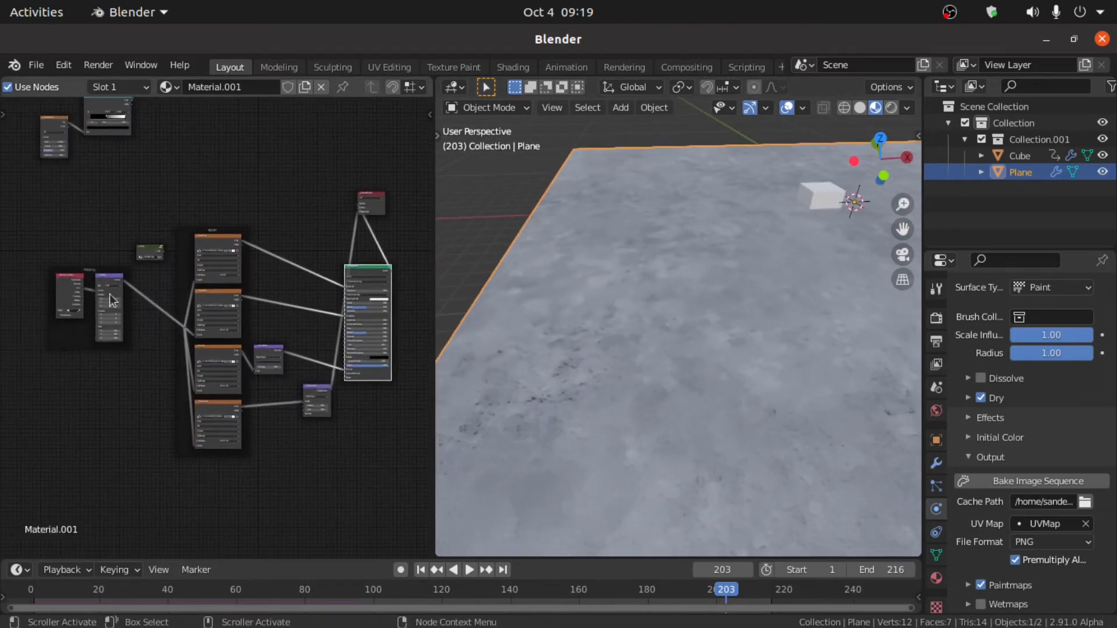
left_click_drag(143, 256, 163, 148)
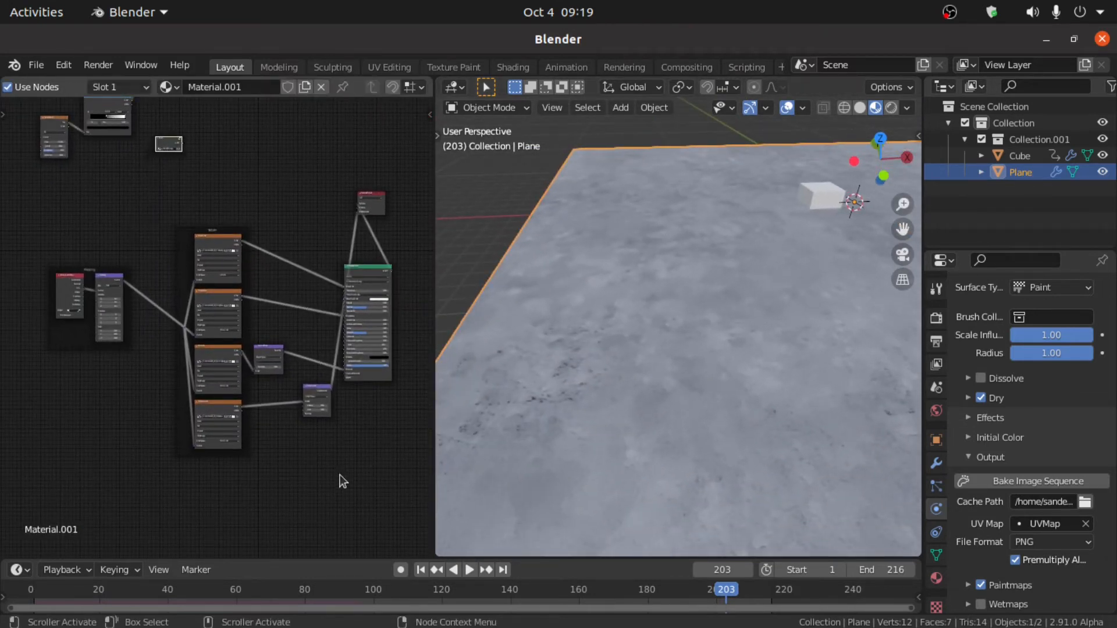
- Group the concrete mapping, texture, Normal Map and Displacement nodes, and return to the main material tree
left_click_drag(339, 470, 27, 235)
scroll(218, 274, "up", 1)
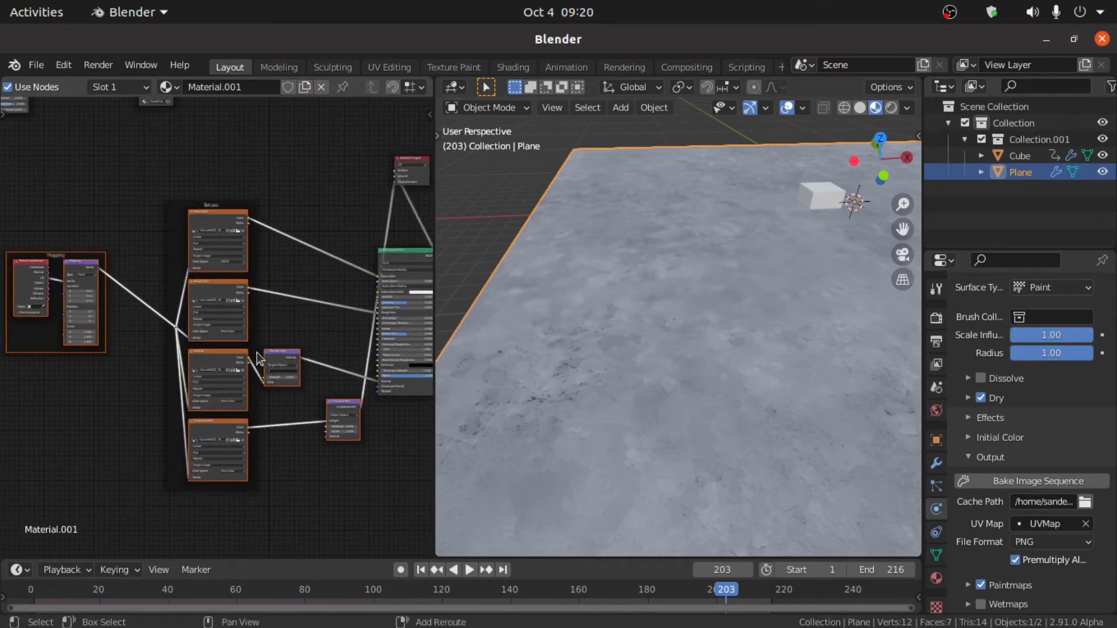
key("ctrl+g")
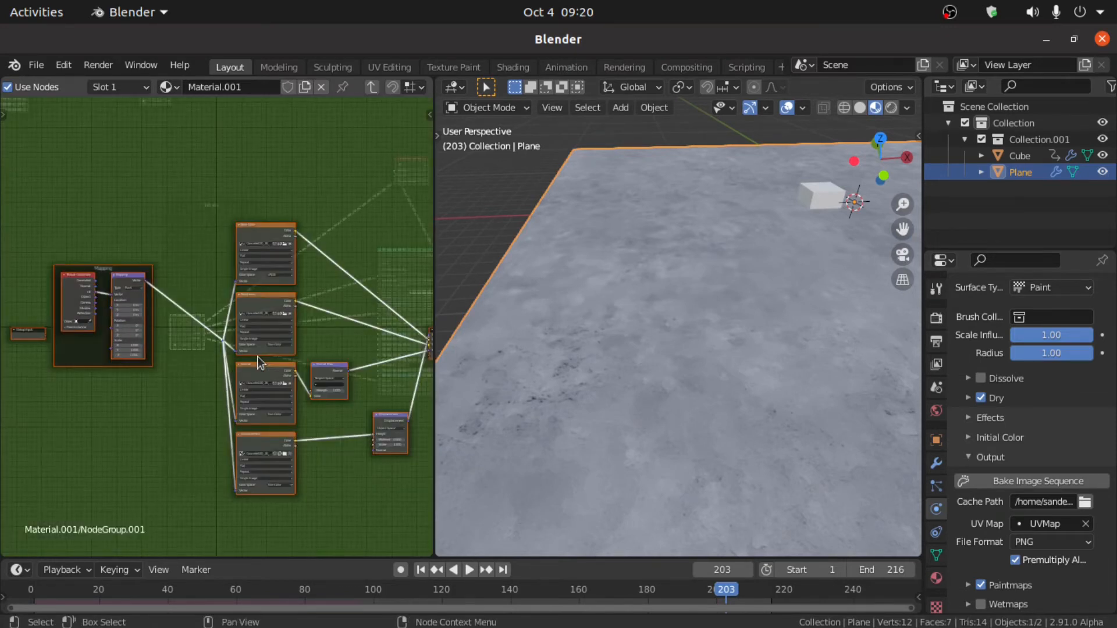
left_click(372, 86)
- Label the grouped concrete texture node "canvas color"
scroll(255, 279, "up", 13)
middle_click_drag(253, 339, 176, 349)
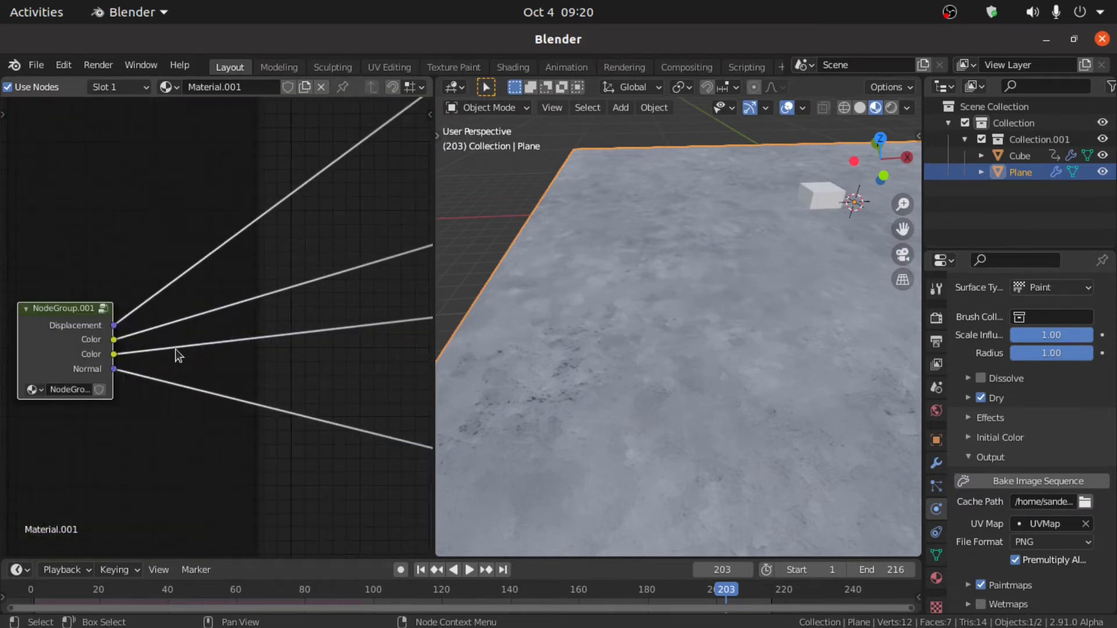
key("F2")
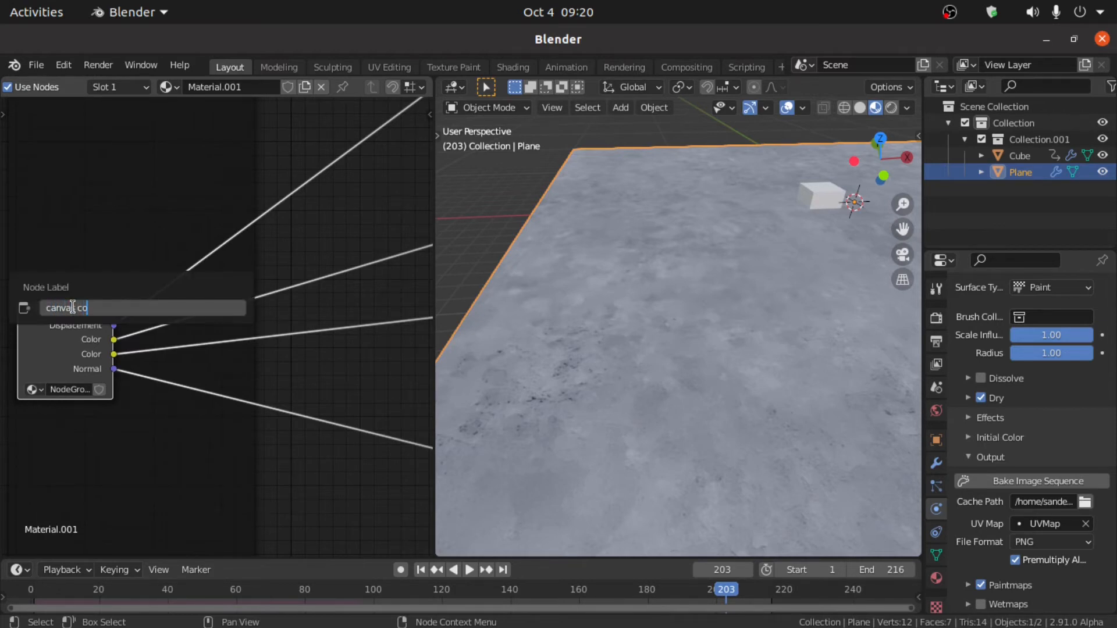
type("canvas color")
key("Return")
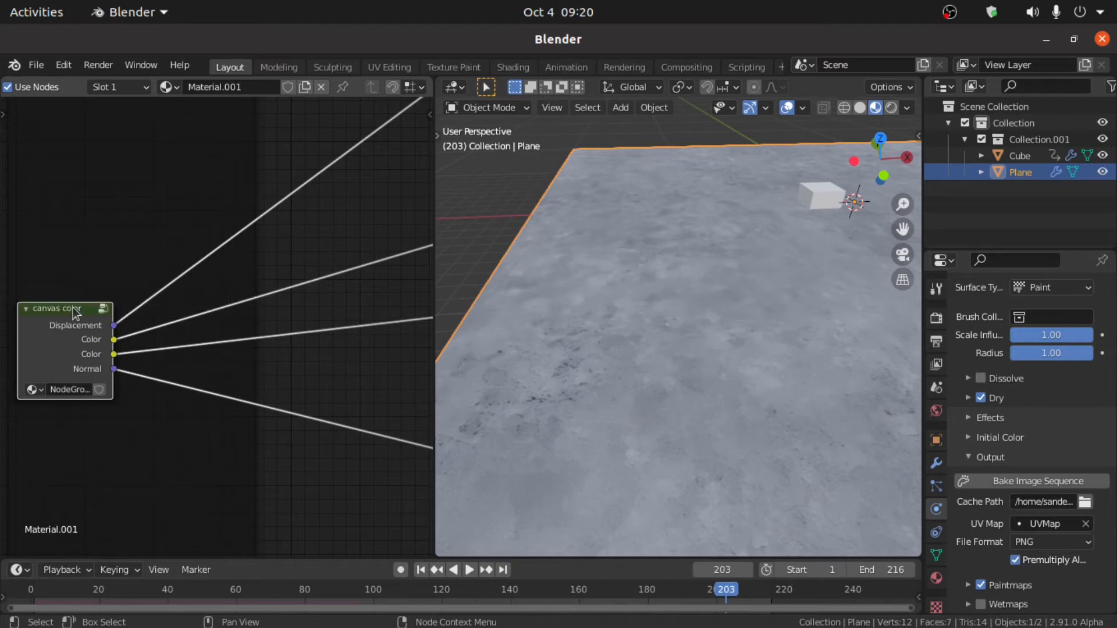
- Inside the canvas color group, reorder the outputs so the base Color comes first and Displacement comes last
left_click(101, 310)
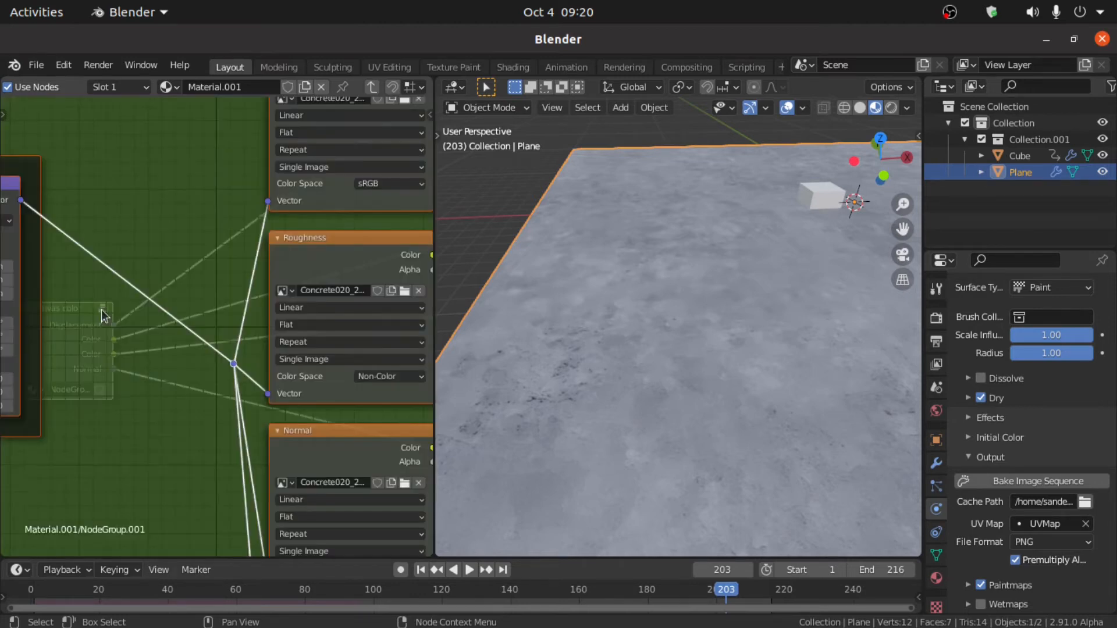
key("Home")
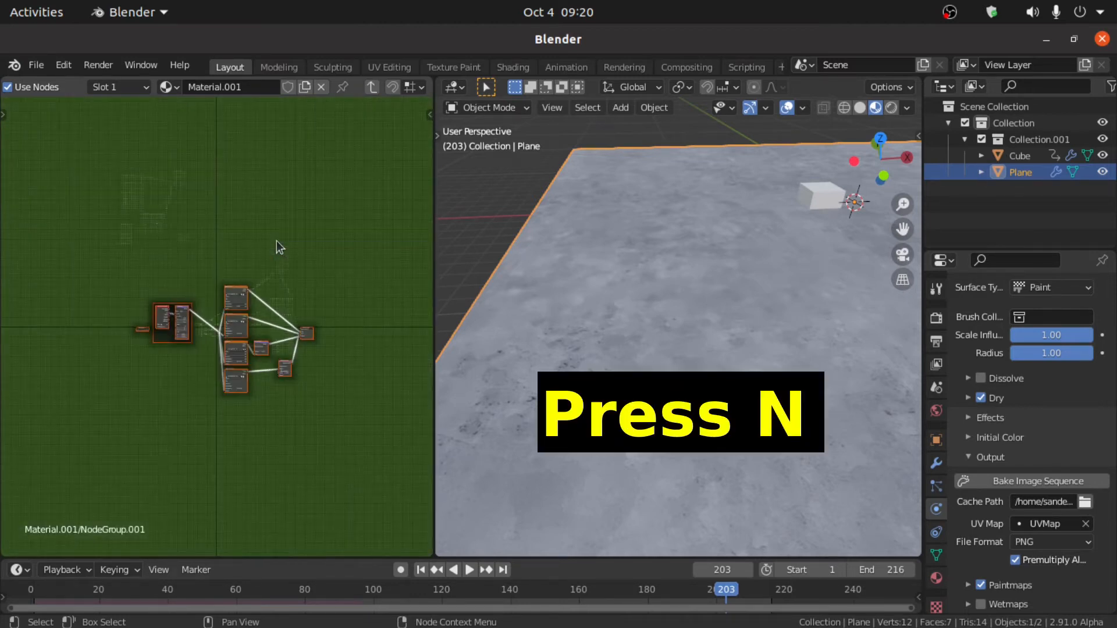
key("n")
scroll(509, 193, "up", 3)
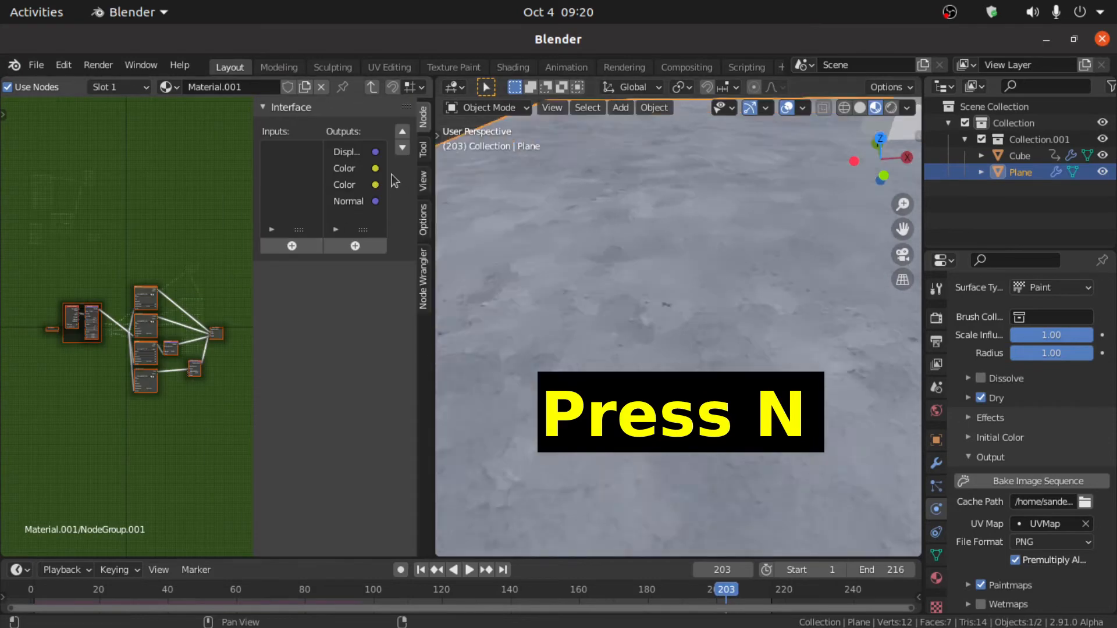
left_click(356, 168)
scroll(109, 349, "up", 3)
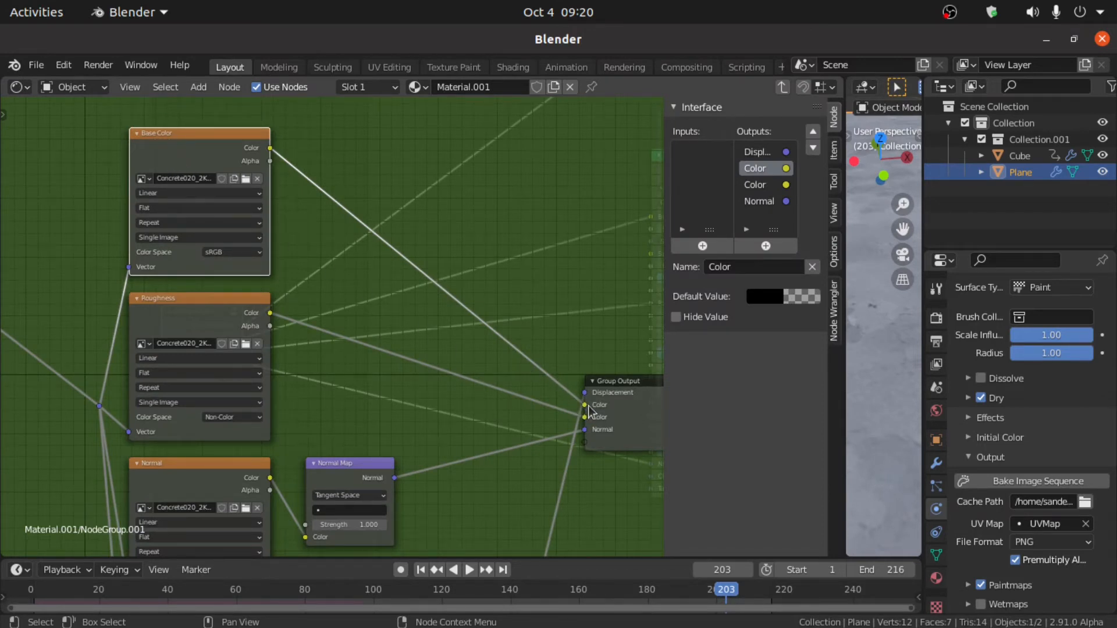
left_click(814, 139)
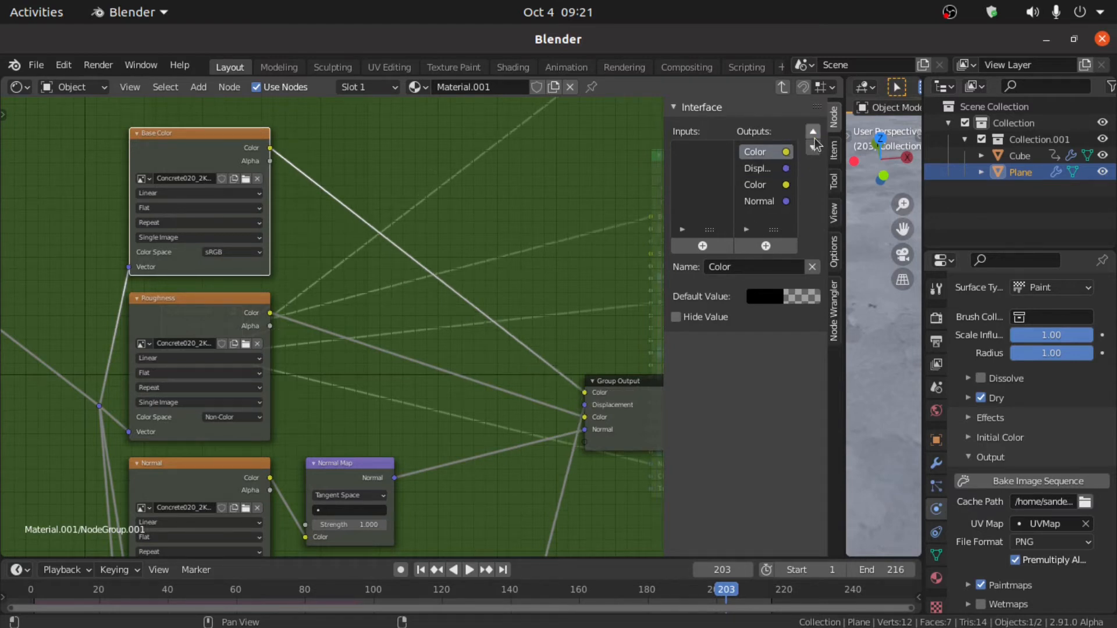
middle_click_drag(617, 343, 596, 319)
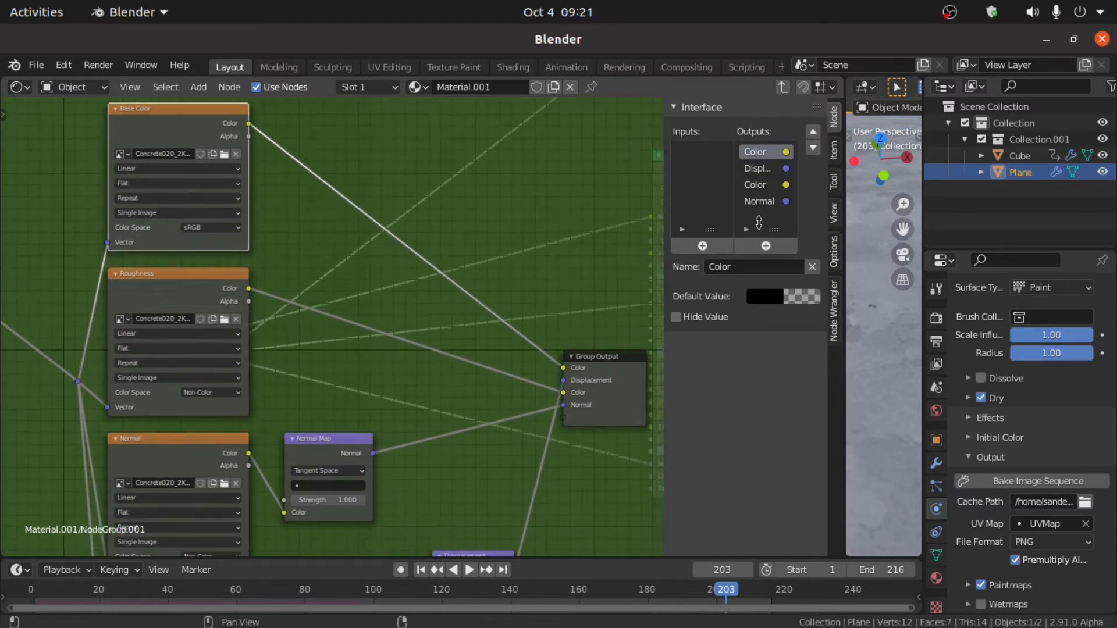
left_click(757, 168)
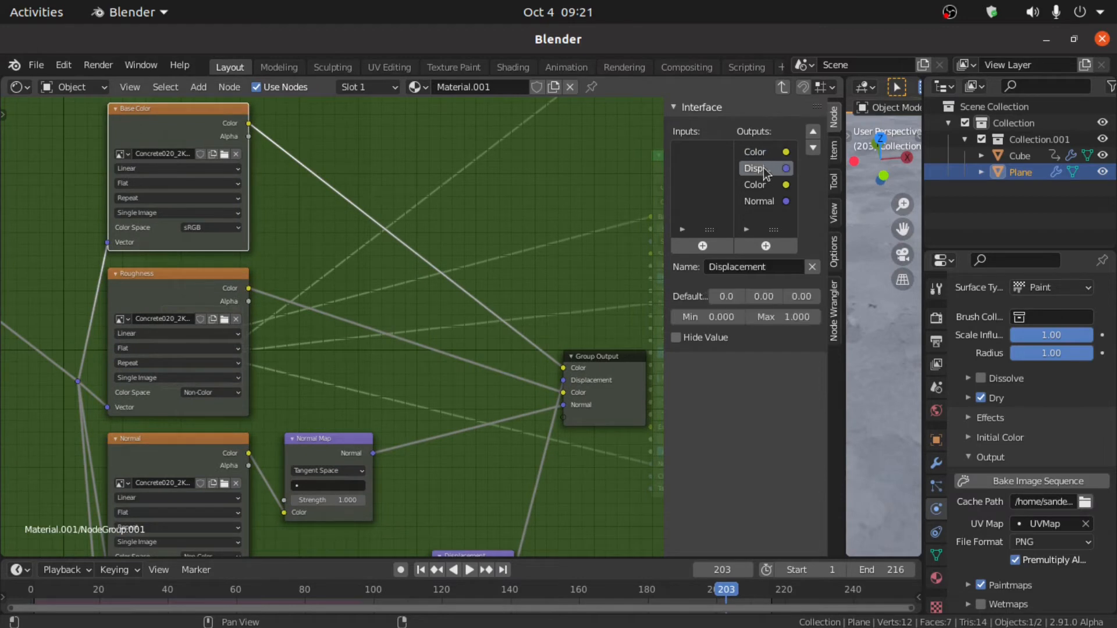
left_click(812, 150)
left_click(813, 150)
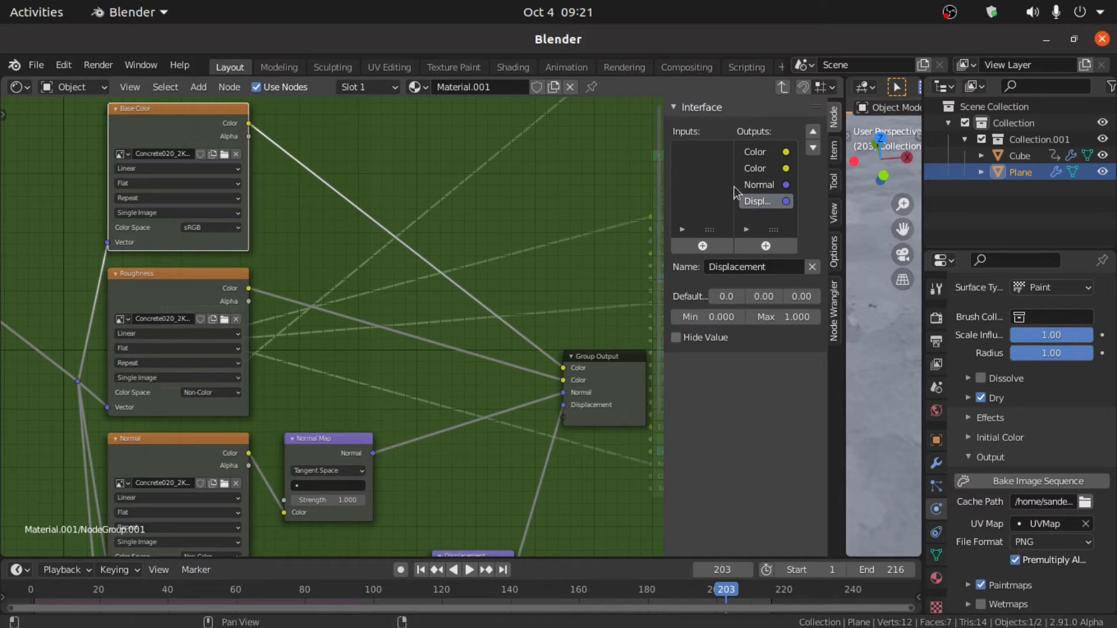
- Rename the group's second Color output as "roughness"
left_click(751, 169)
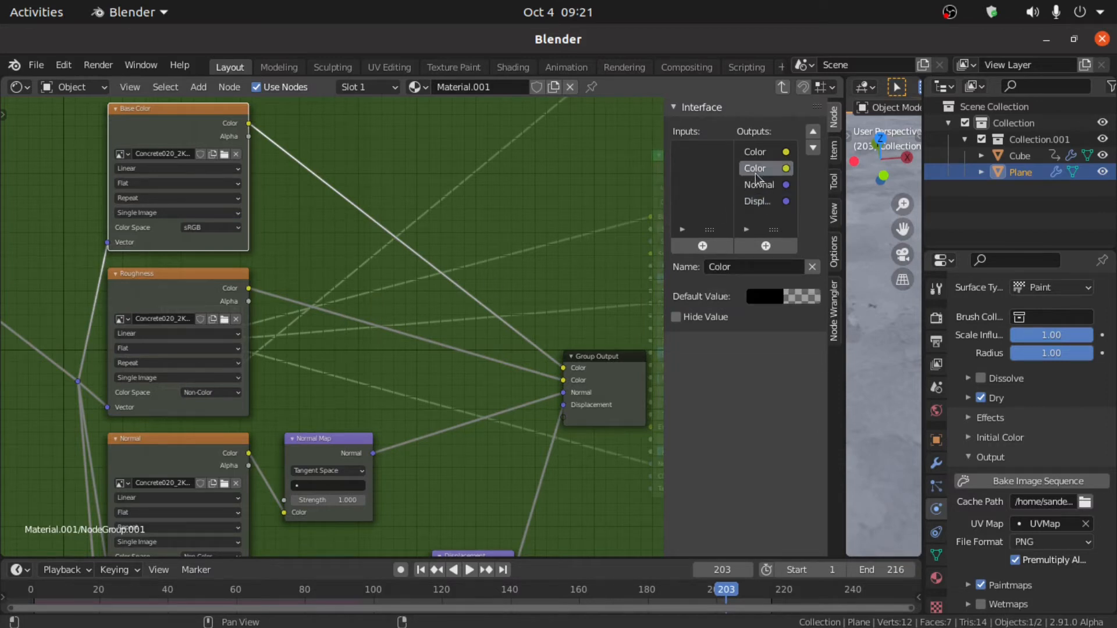
left_click(748, 264)
type("roughnes")
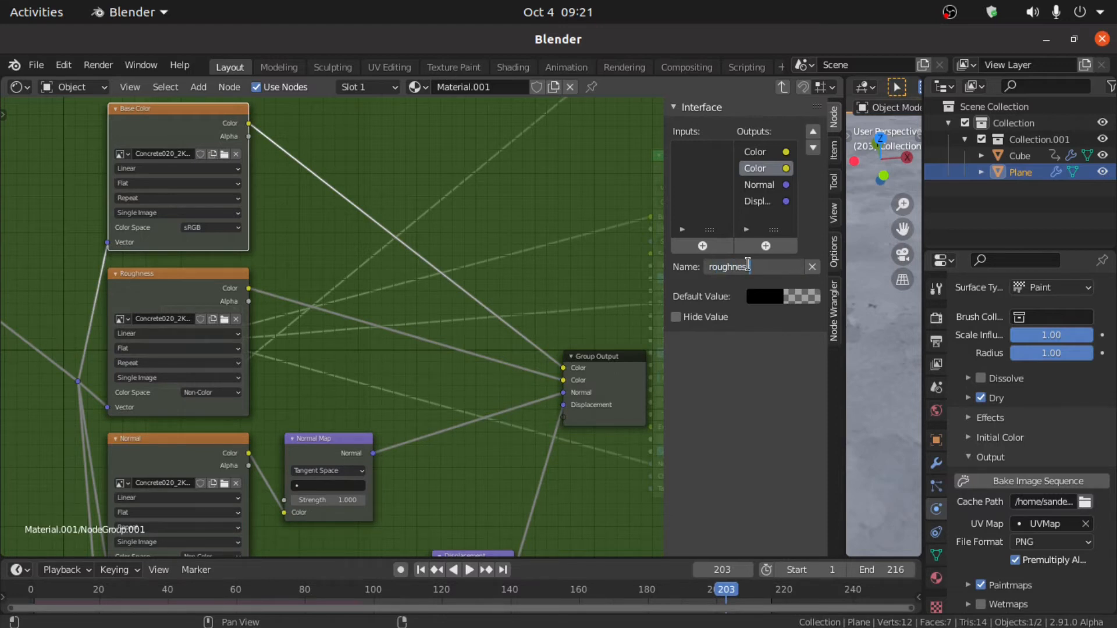
key("Return")
scroll(332, 328, "down", 3)
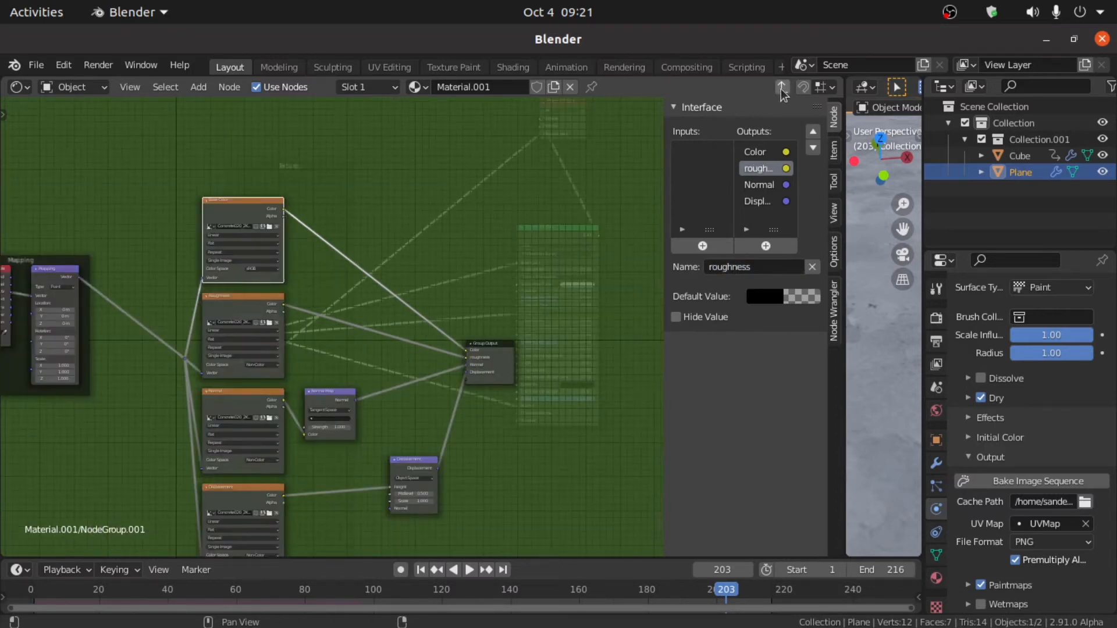
- Return to the main material tree and delete the leftover Textures frame around the canvas color group
left_click(782, 89)
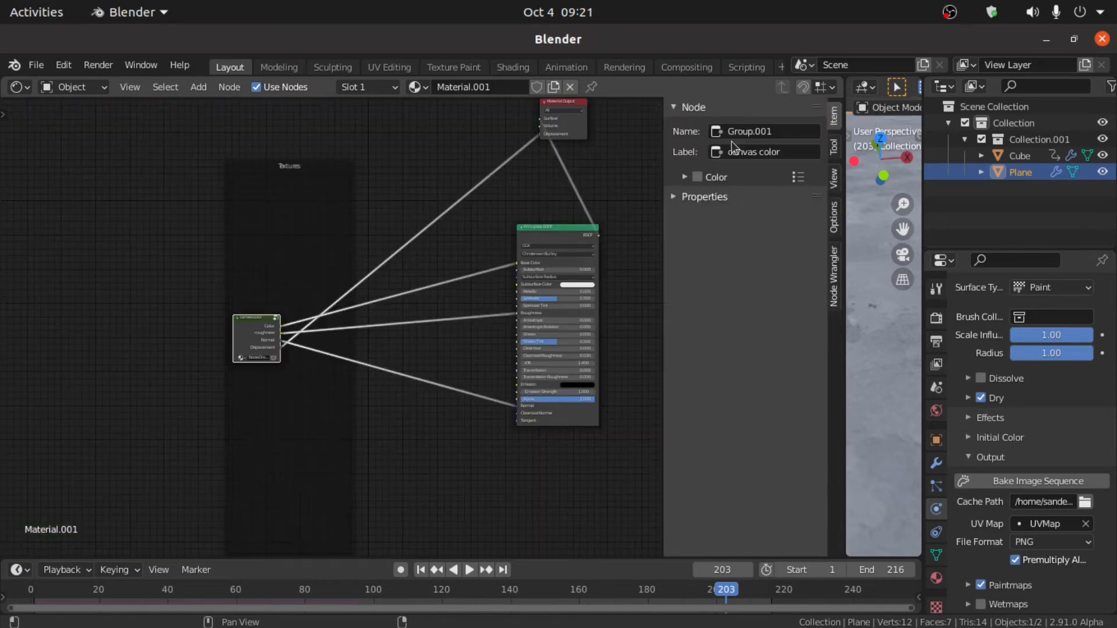
left_click(306, 228)
key("x")
- Add a MixRGB node on the link between the canvas color group and the Material Output's Displacement
scroll(307, 231, "up", 2)
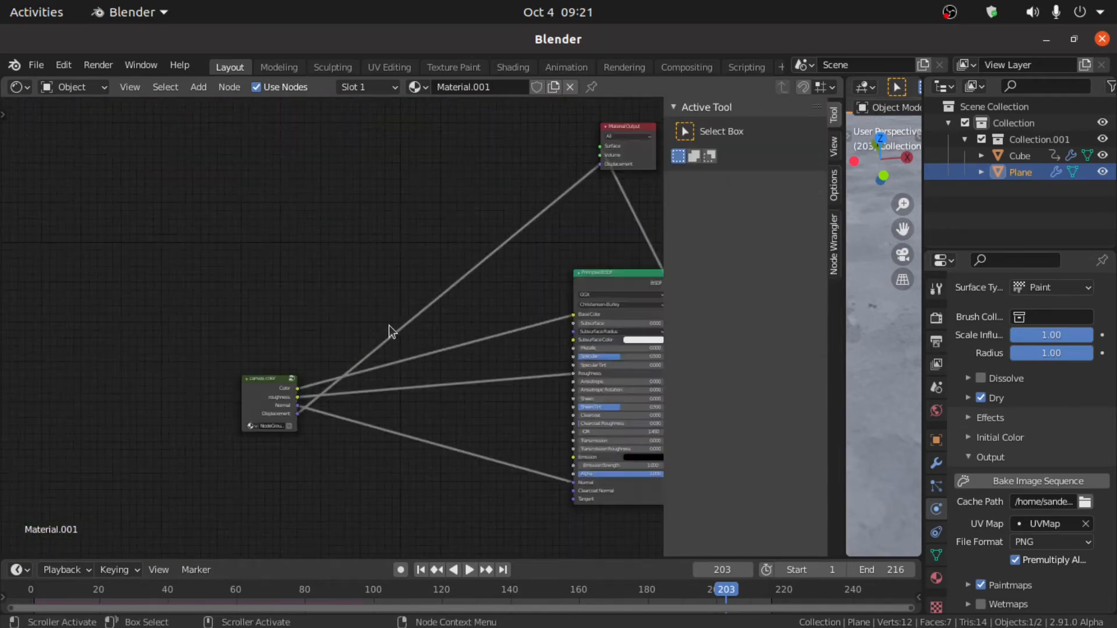
middle_click_drag(389, 326, 341, 369)
scroll(328, 331, "down", 2)
key("shift+a")
left_click(251, 226)
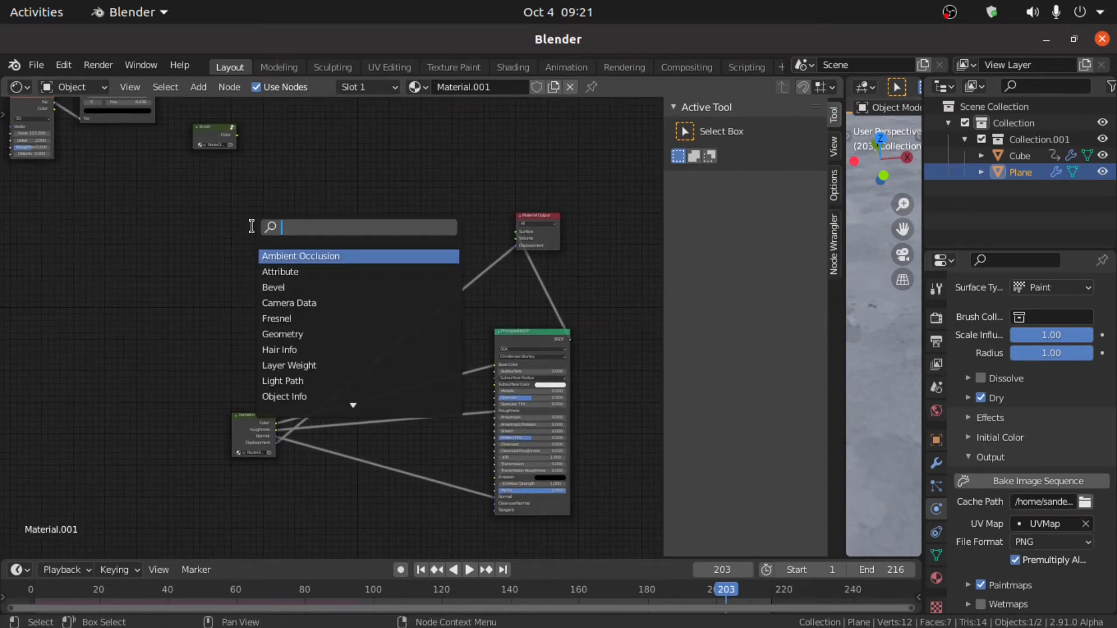
type("ix")
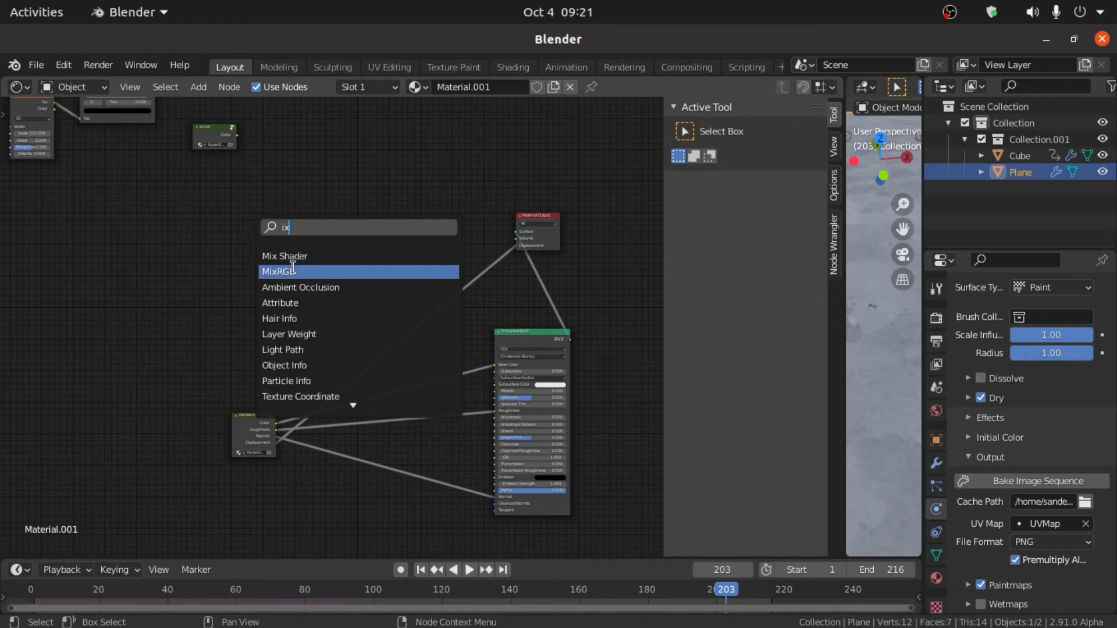
left_click(289, 271)
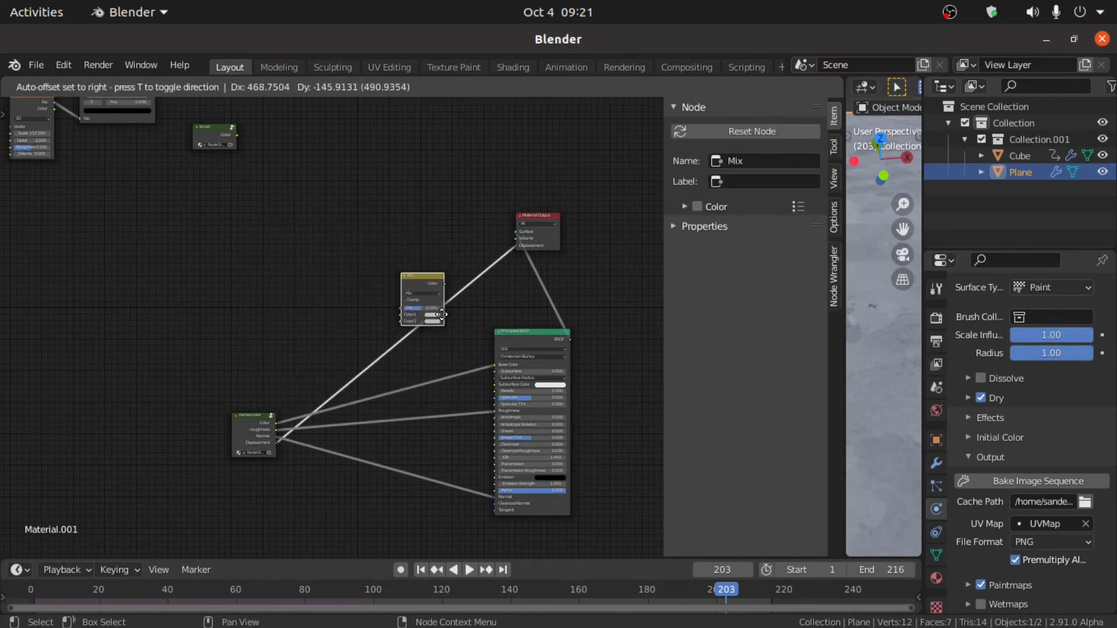
left_click(445, 324)
- Connect the canvas color group's Color output to the Mix node's Color2, and move the brush group closer and feed it into Color1
scroll(448, 332, "up", 1)
scroll(448, 332, "up", 1)
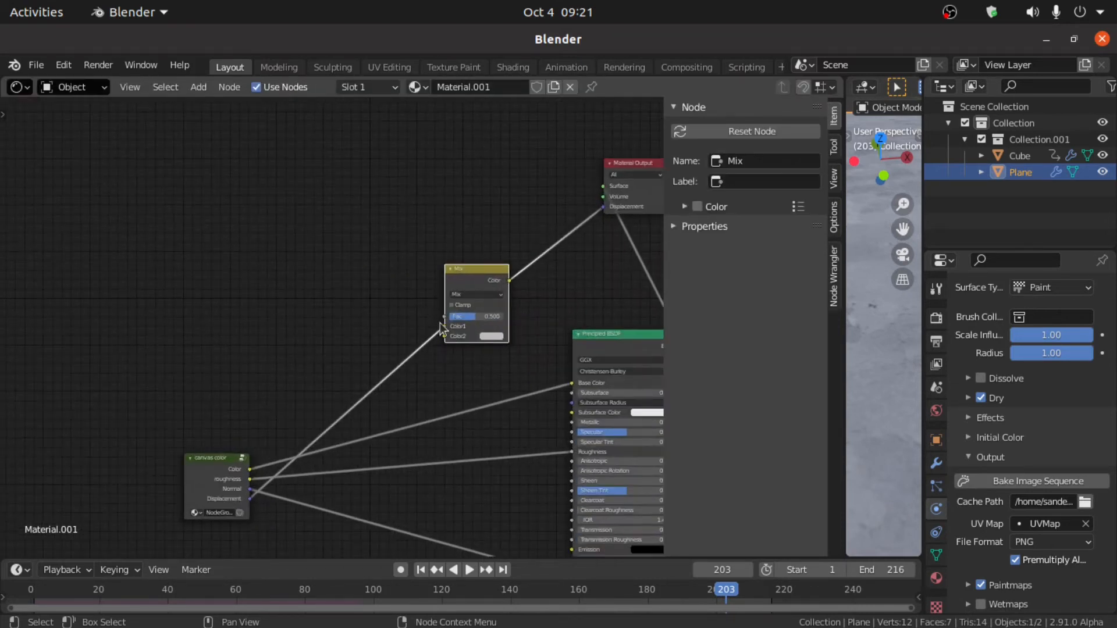
left_click_drag(250, 470, 445, 336)
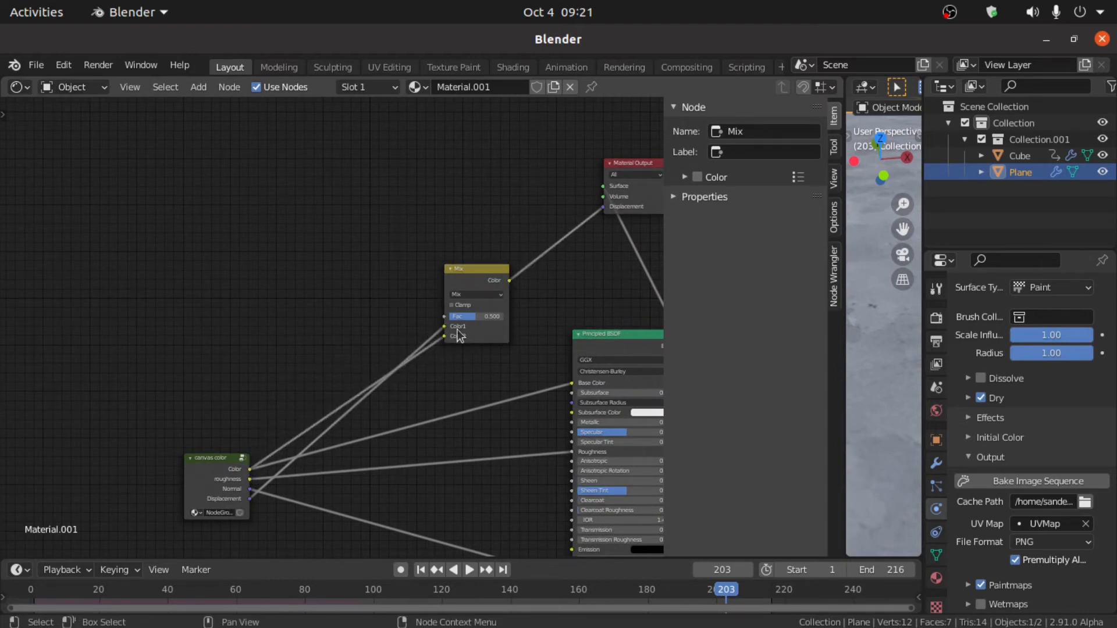
scroll(440, 343, "down", 2)
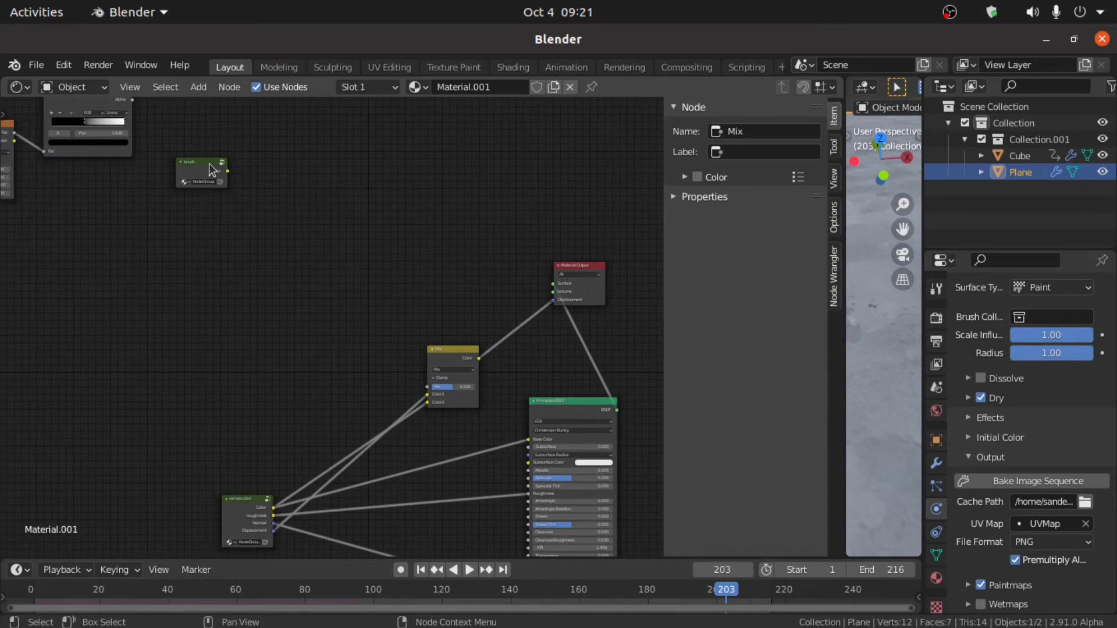
mouse_move(209, 169)
left_mouse_down()
mouse_move(258, 356)
mouse_move(483, 435)
left_mouse_up()
scroll(262, 349, "up", 3)
scroll(509, 446, "down", 5)
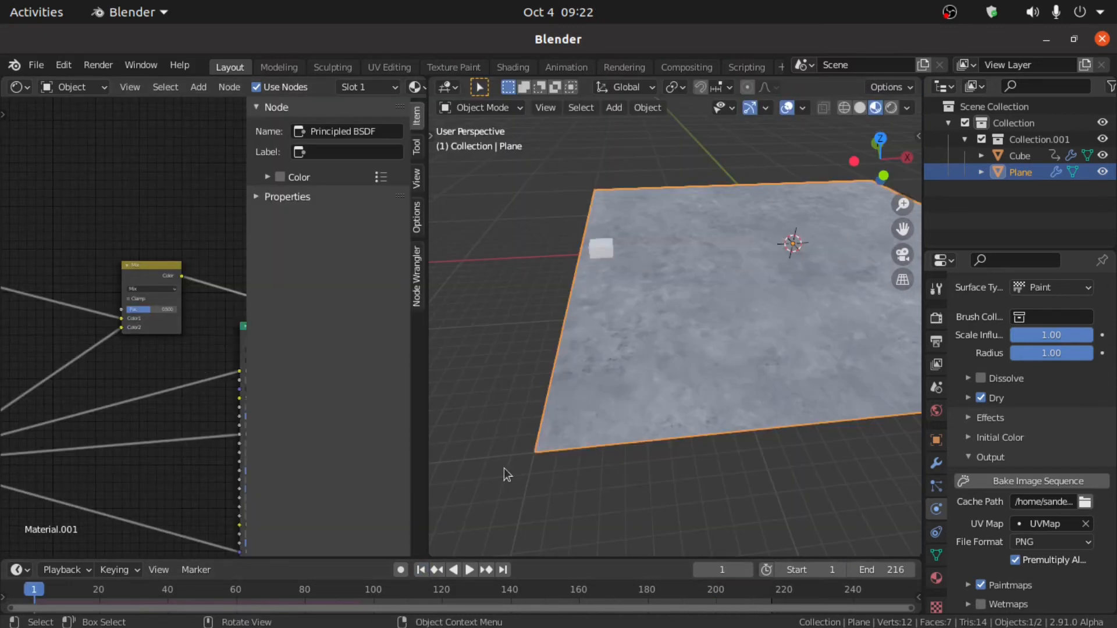
- Play the animation and examine the plane's surface along the cube's path
key("space")
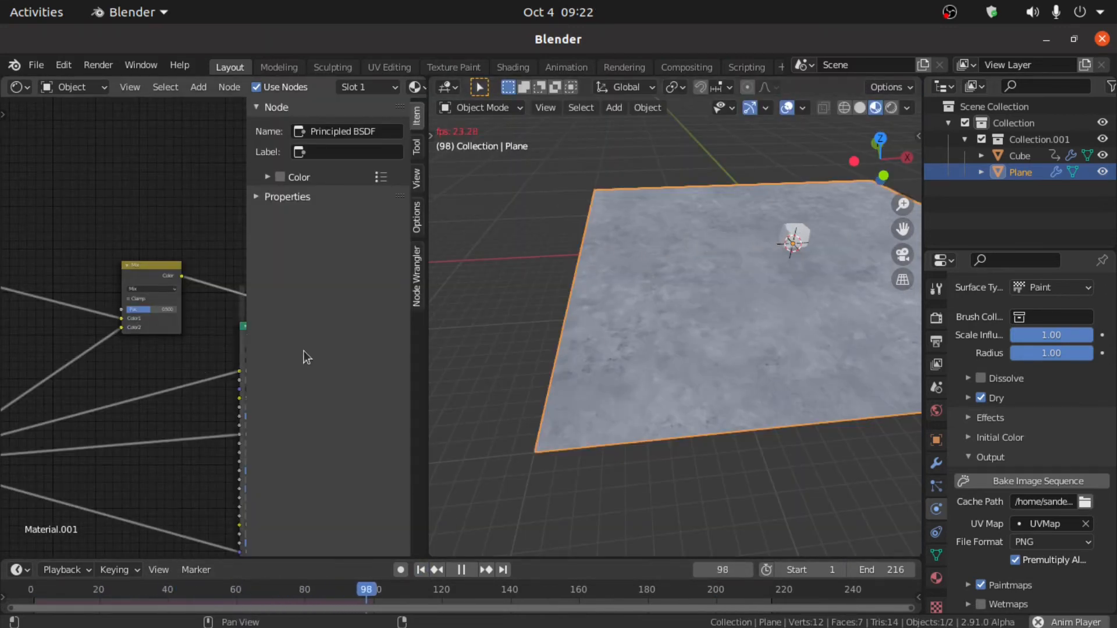
key("space")
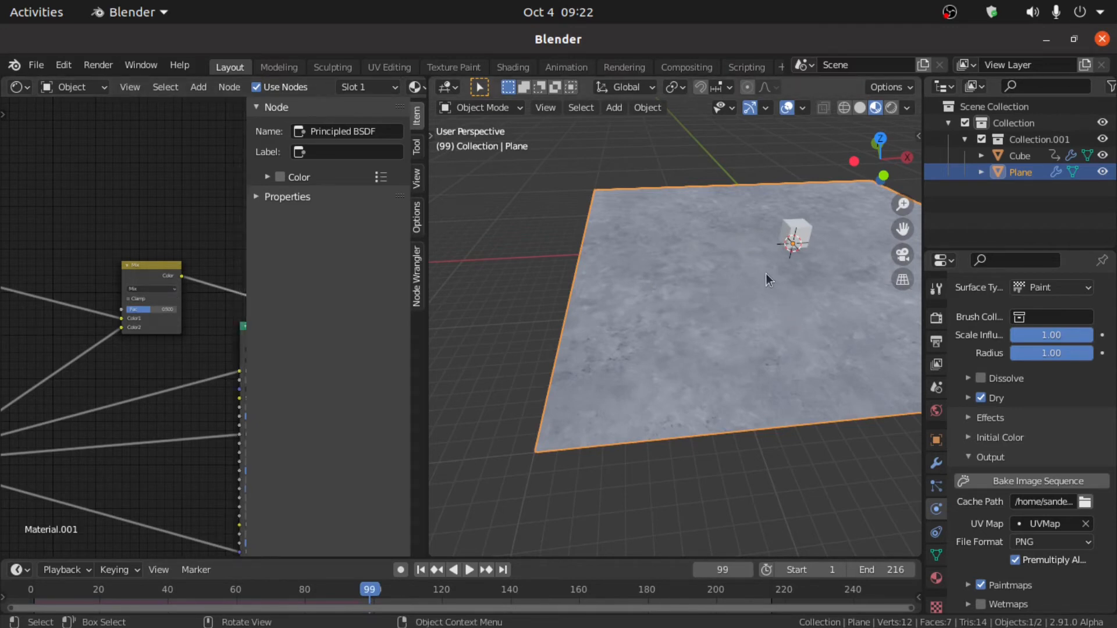
middle_click_drag(765, 273, 710, 329)
- Hide the node editor's sidebar and preview the Smooth Minimum node's output on the plane
middle_click_drag(166, 284, 53, 318)
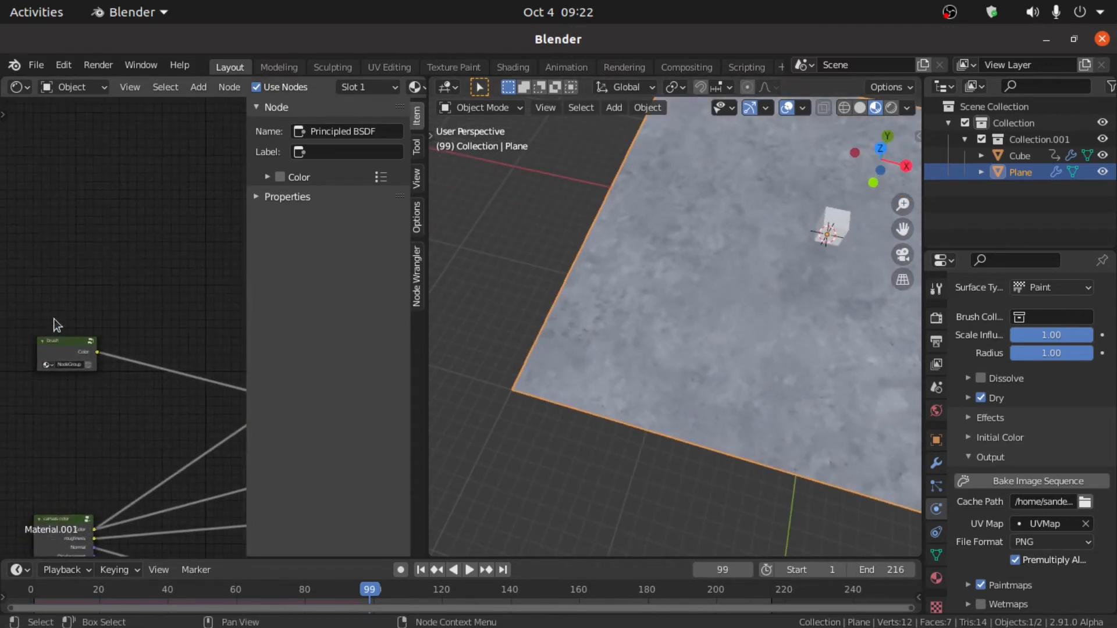
key("n")
middle_click_drag(187, 203, 355, 354)
scroll(104, 274, "down", 3)
middle_click_drag(104, 274, 153, 326)
scroll(169, 315, "up", 6)
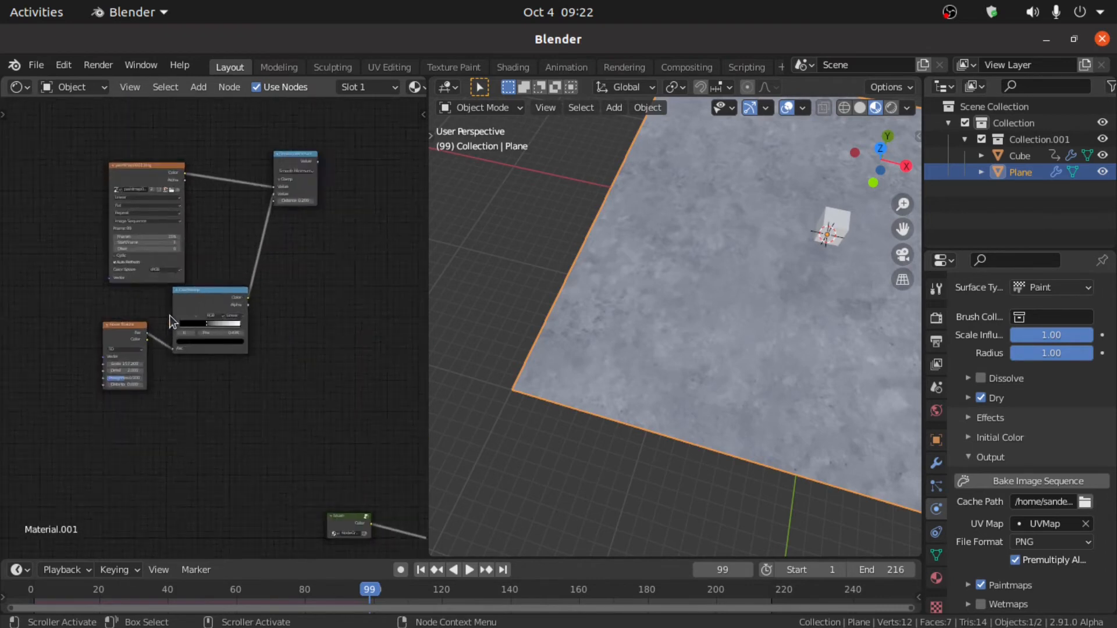
middle_click_drag(277, 247, 216, 308)
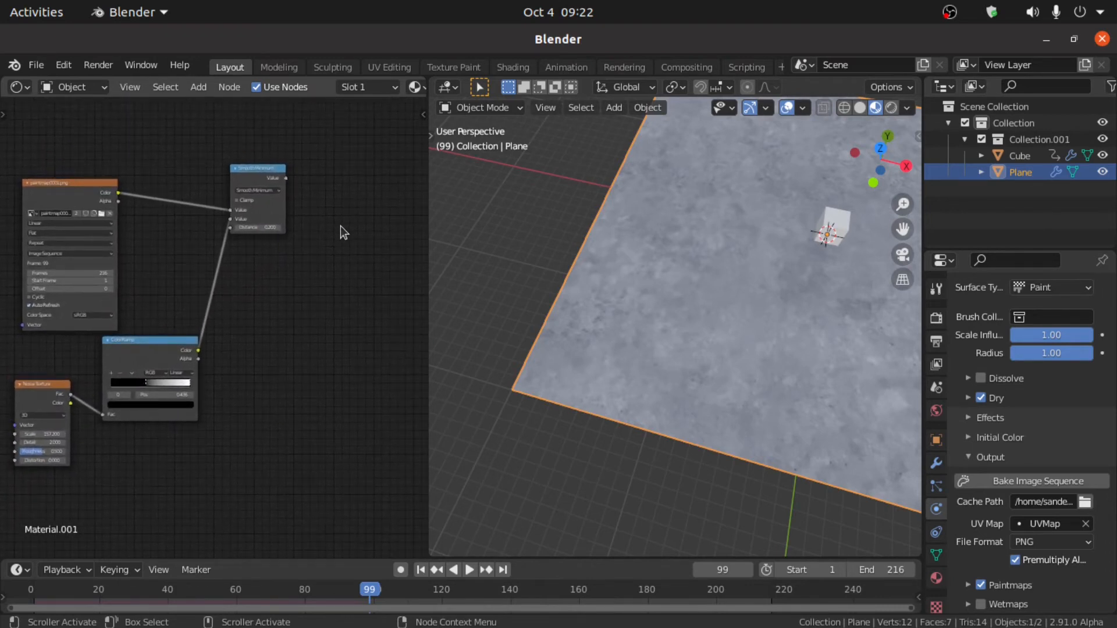
scroll(340, 232, "up", 2)
middle_click_drag(331, 232, 287, 264)
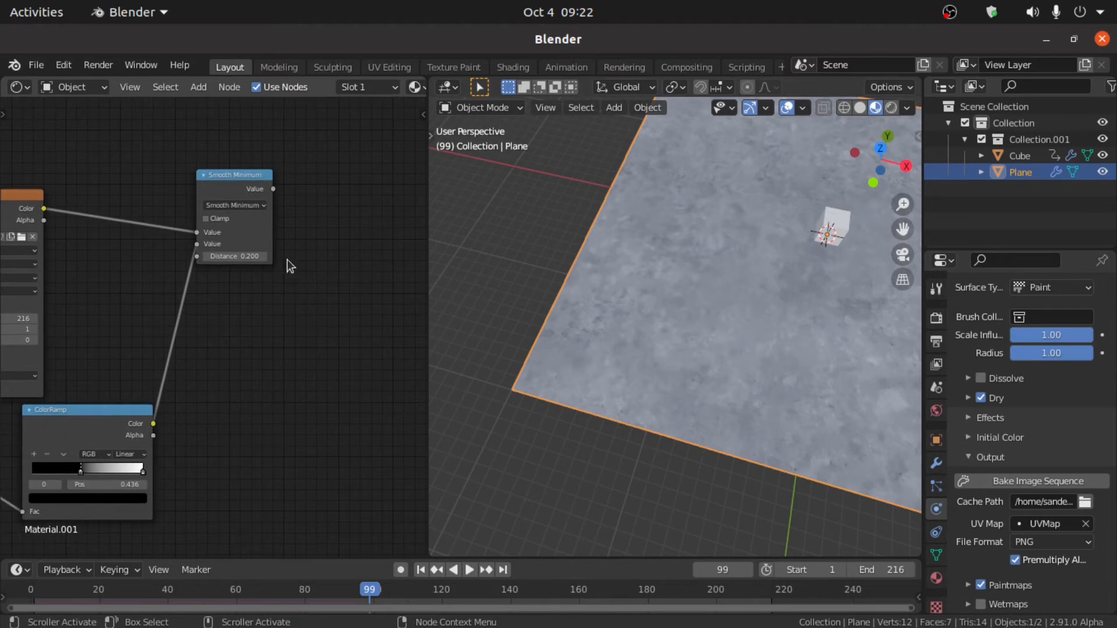
left_click(242, 180, "ctrl+shift")
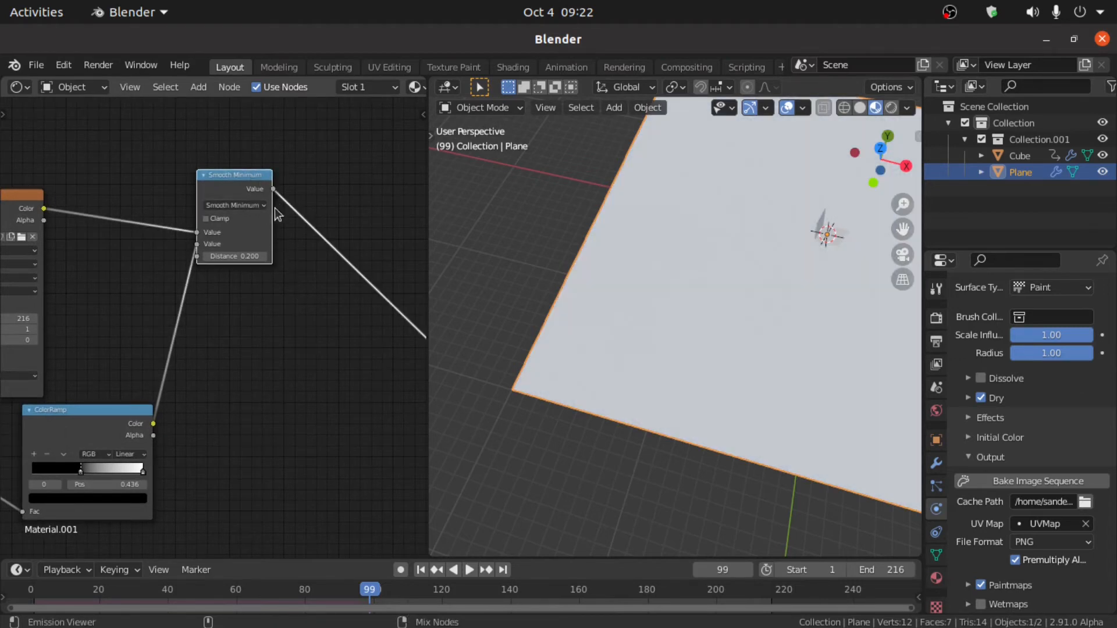
- Play the animation from the first frame to examine the noise-broken mask trail behind the cube
left_click(420, 570)
key("space")
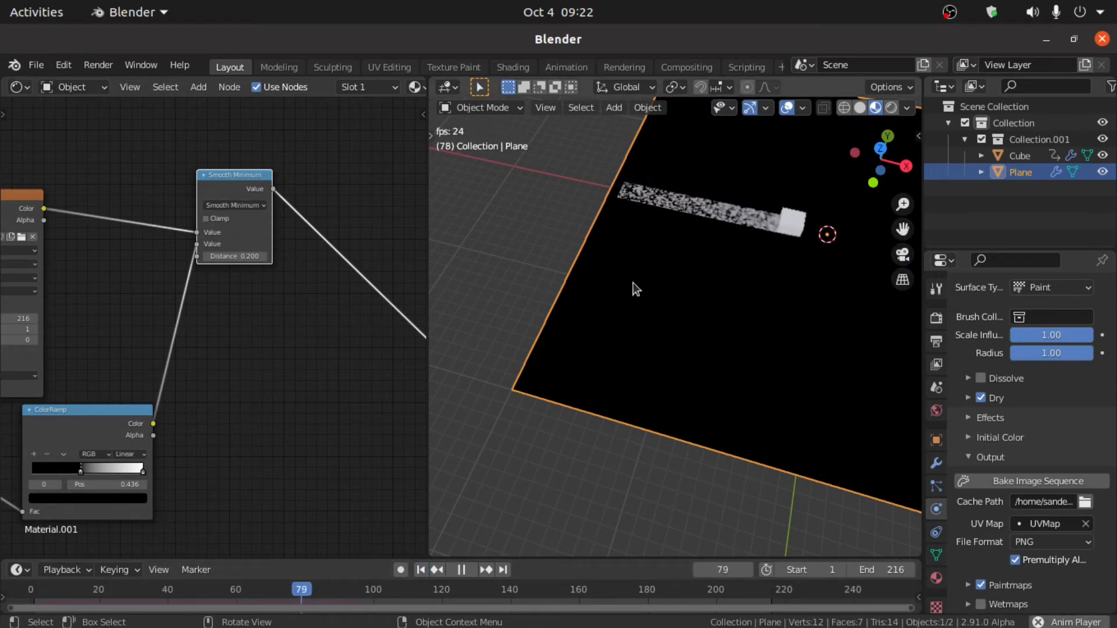
key("space")
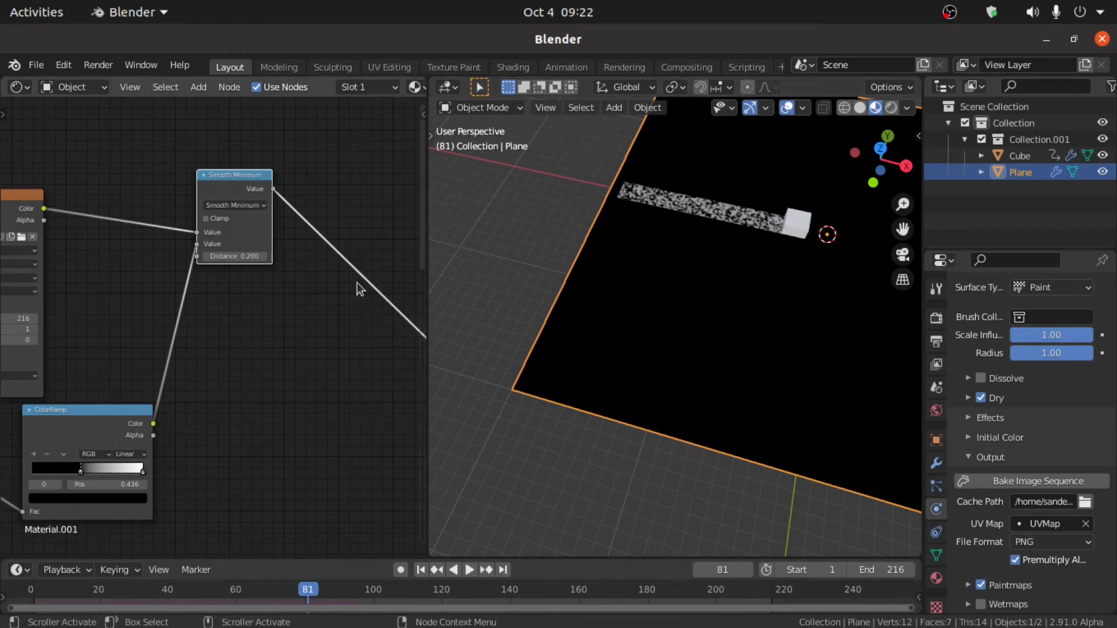
- Insert an Invert node into the link leaving the Smooth Minimum node
scroll(355, 282, "up", 1)
middle_click_drag(352, 281, 282, 300)
key("shift+a")
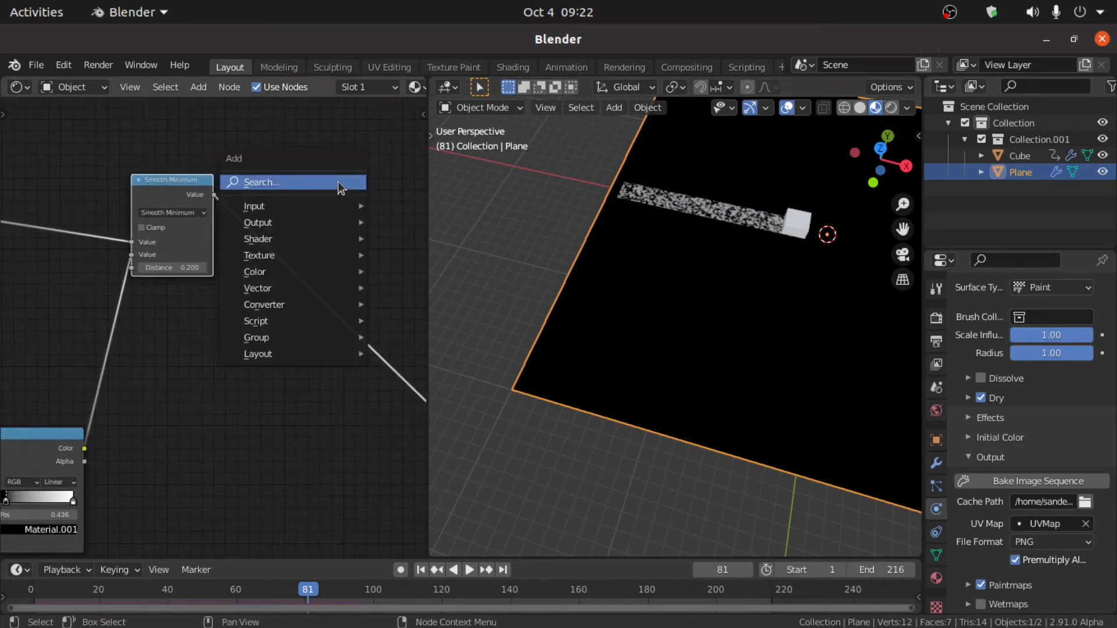
left_click(338, 182)
type("inver")
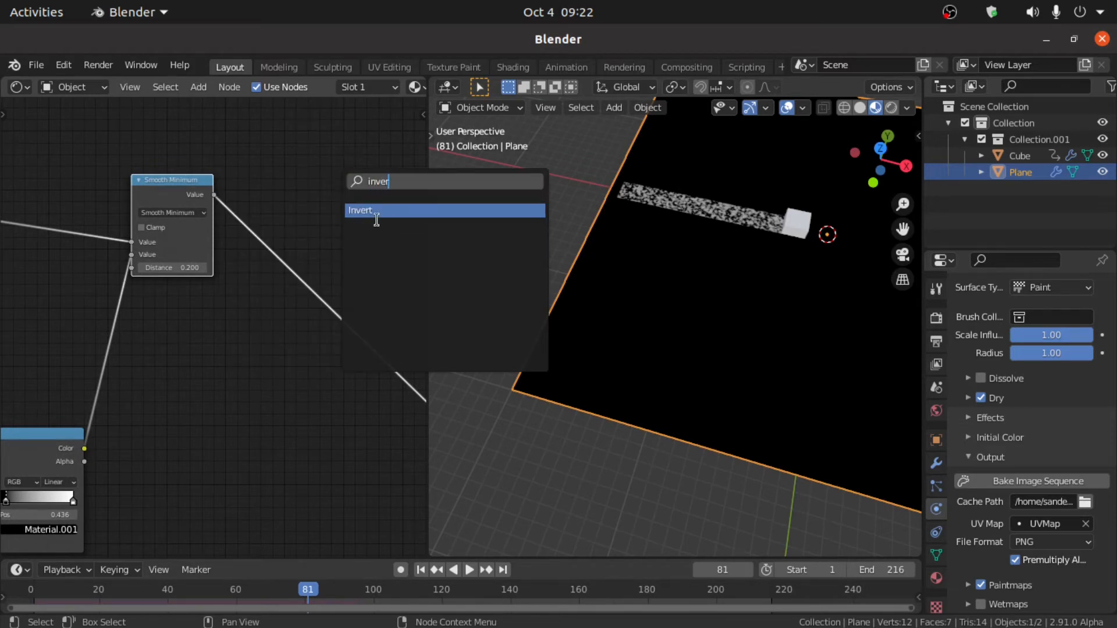
left_click(376, 219)
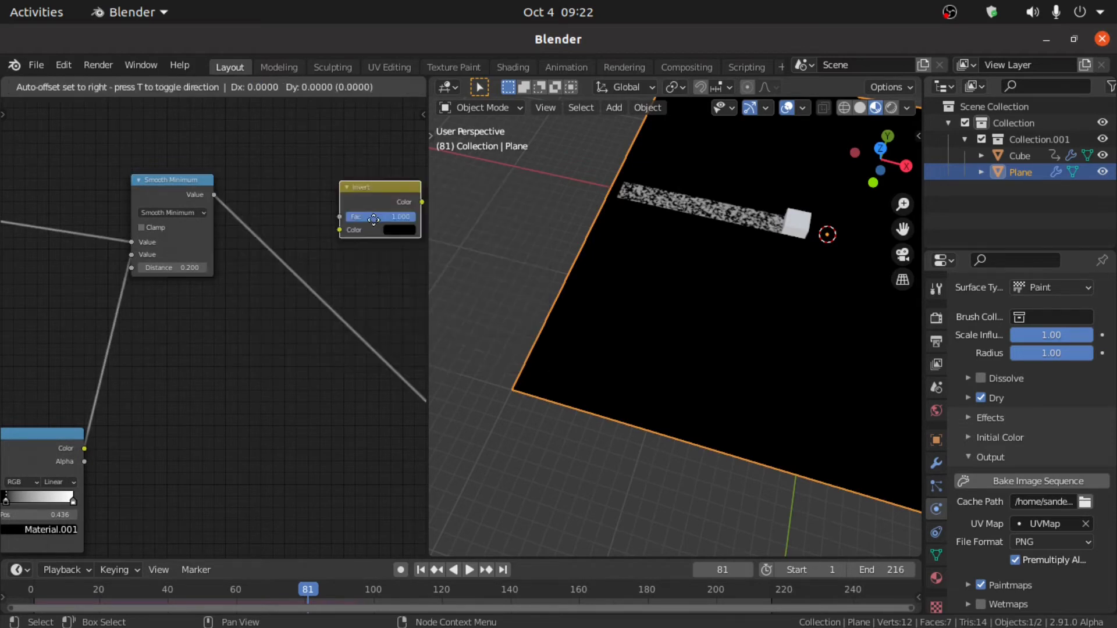
left_click(309, 256)
scroll(348, 367, "down", 4)
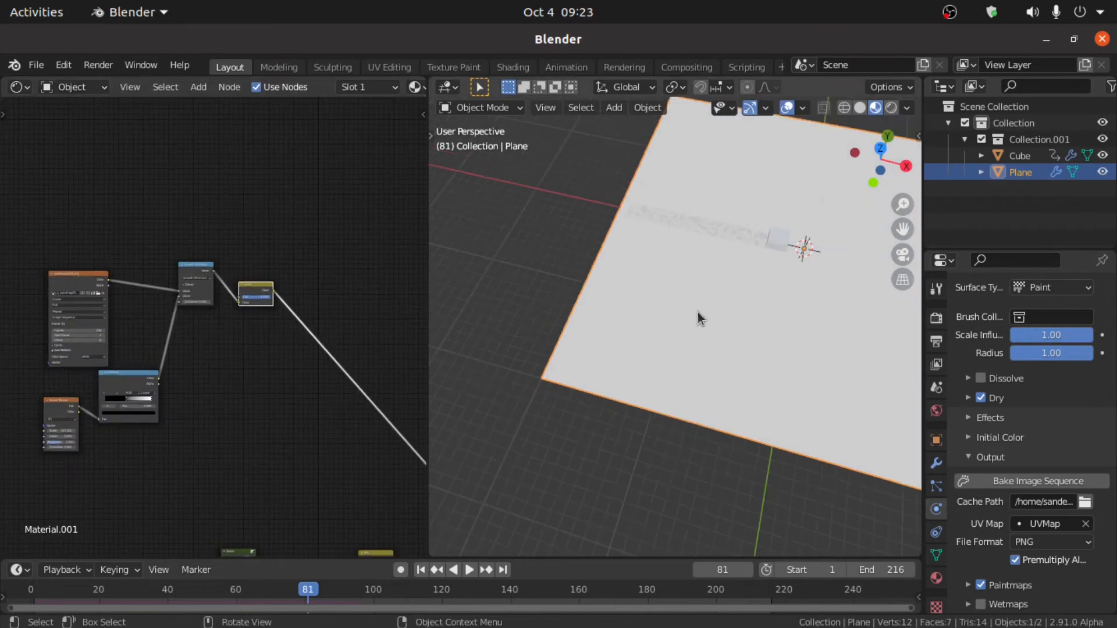
- Move the Invert node farther from the Smooth Minimum node to leave room for another node between them
scroll(697, 312, "up", 3)
scroll(282, 330, "up", 3)
left_click(249, 273)
left_click_drag(267, 272, 315, 260)
left_click(302, 265)
- Insert a ColorRamp node into the link between the Smooth Minimum and Invert nodes
middle_click_drag(295, 340, 232, 340)
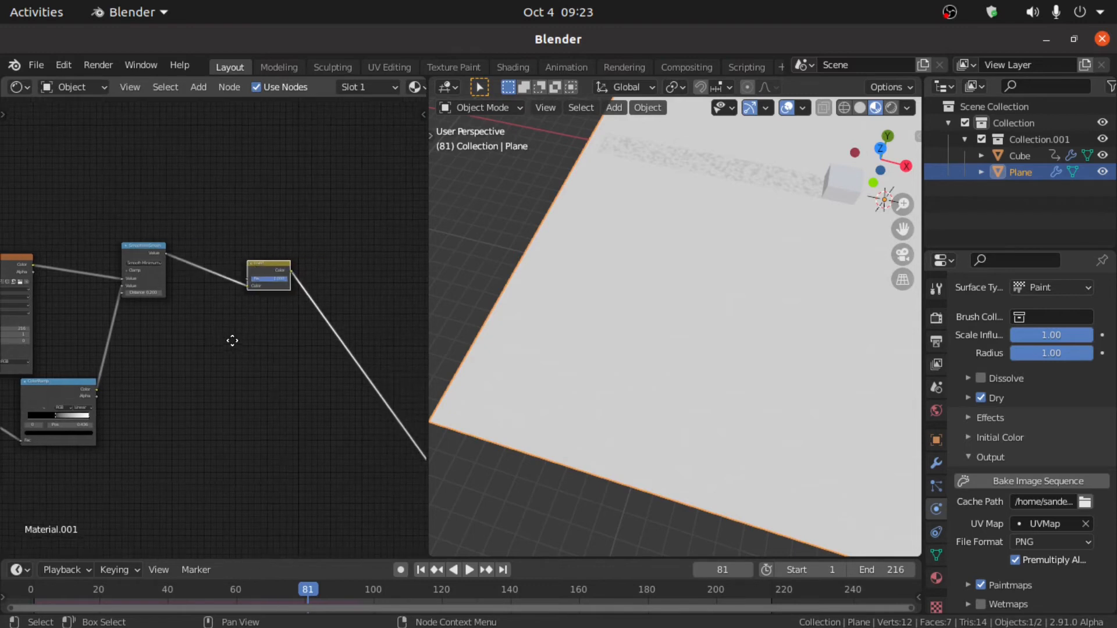
scroll(232, 343, "up", 1)
key("shift+a")
left_click(232, 343)
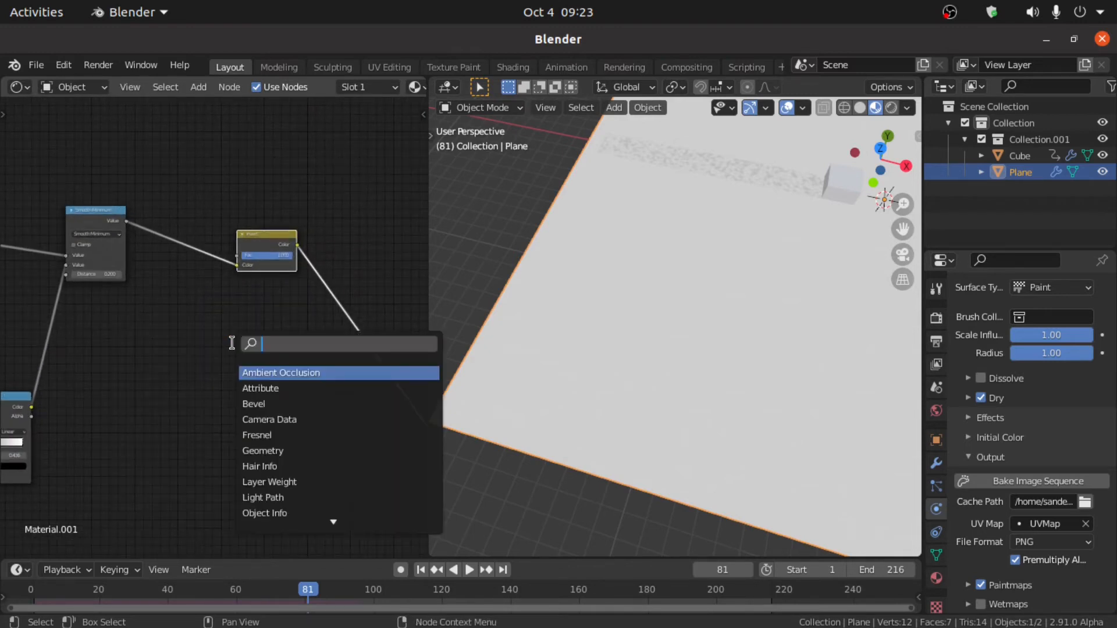
type("colo")
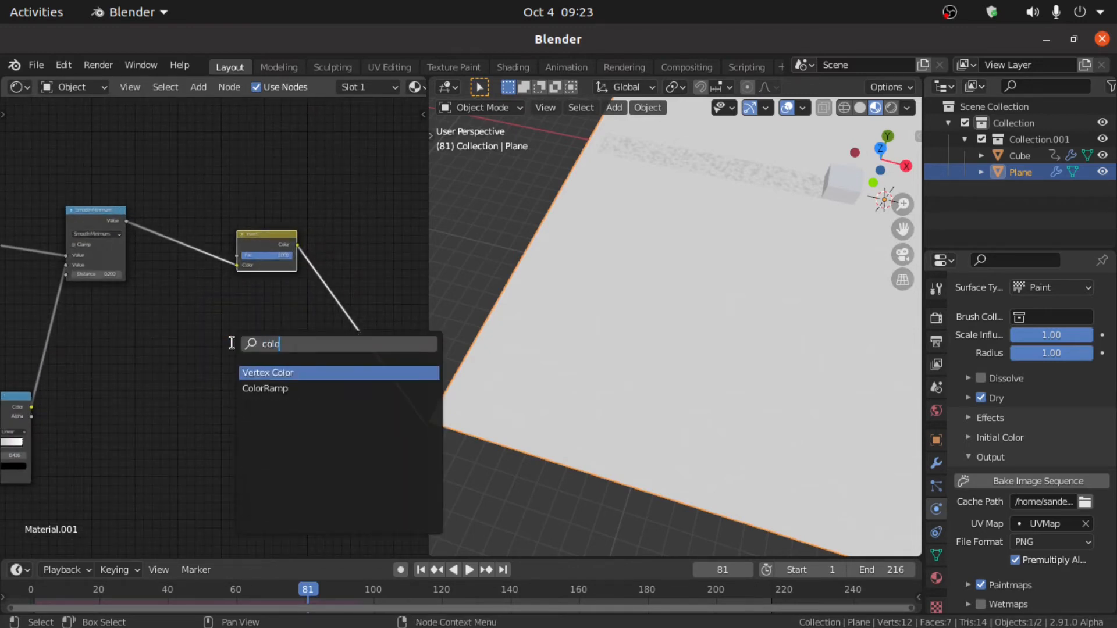
key("Down")
key("Return")
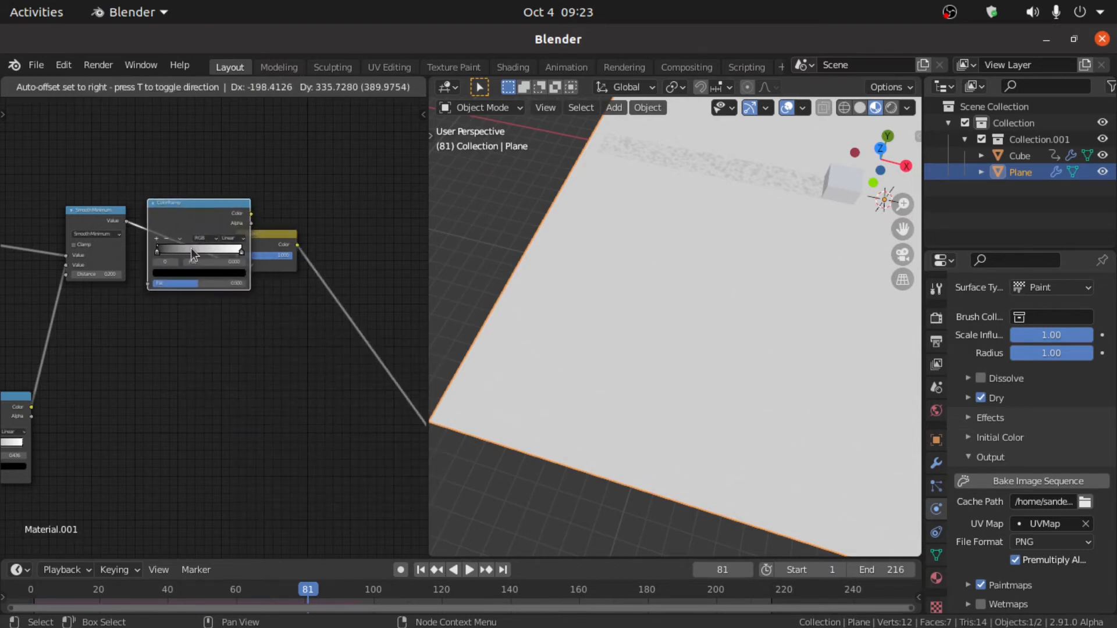
left_click(190, 248)
- Sharpen the mask trail by moving the new ColorRamp's white stop to about position 0.077
scroll(292, 288, "up", 2)
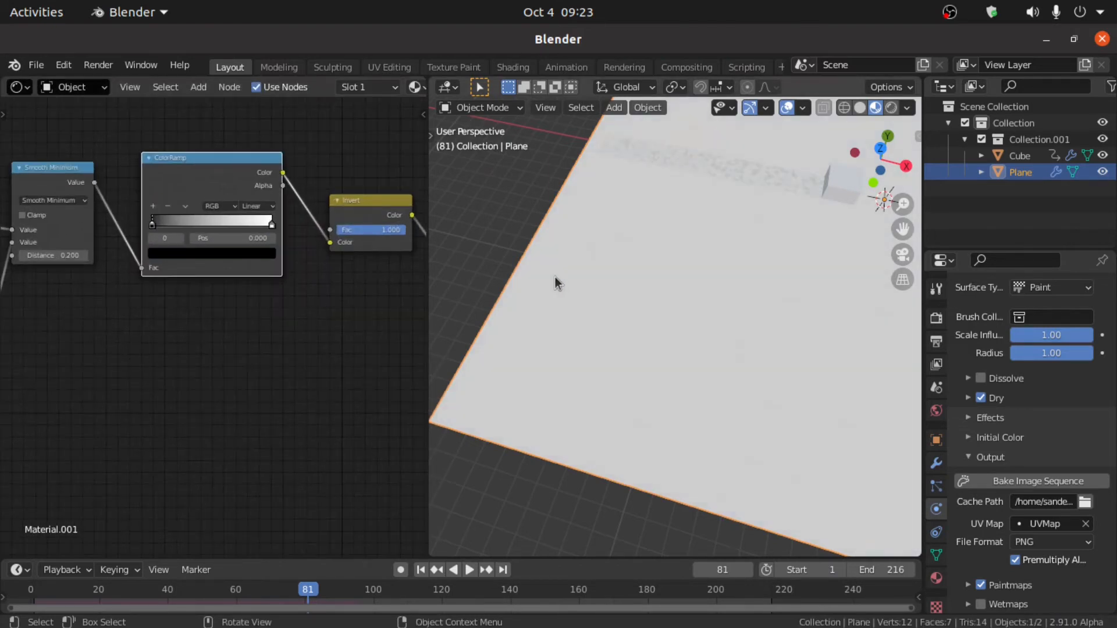
scroll(655, 283, "down", 2)
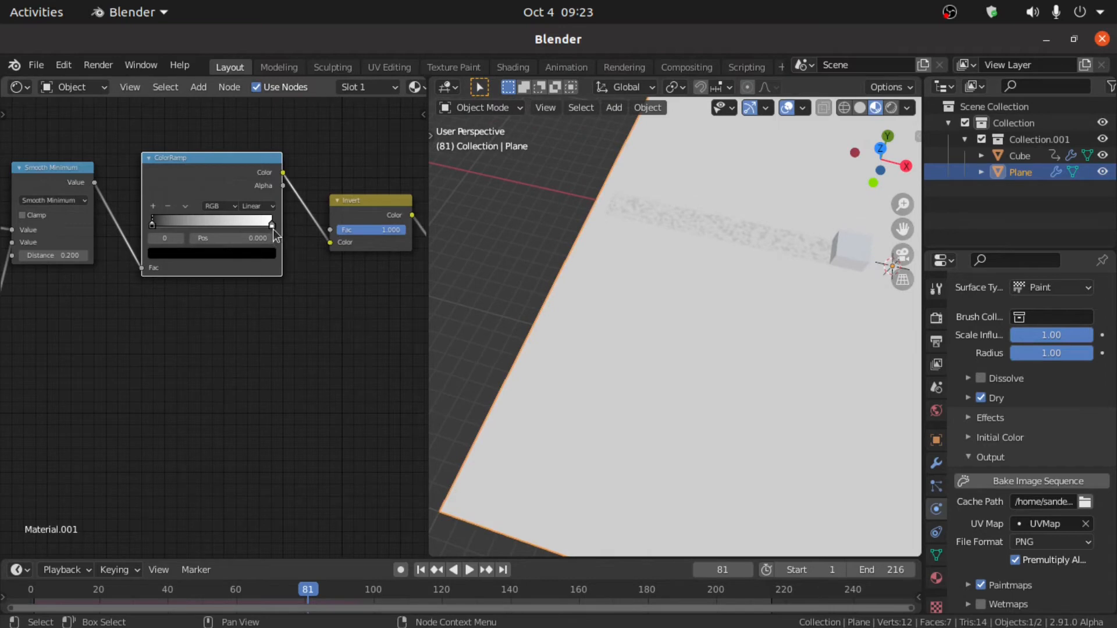
left_click_drag(271, 232, 148, 221)
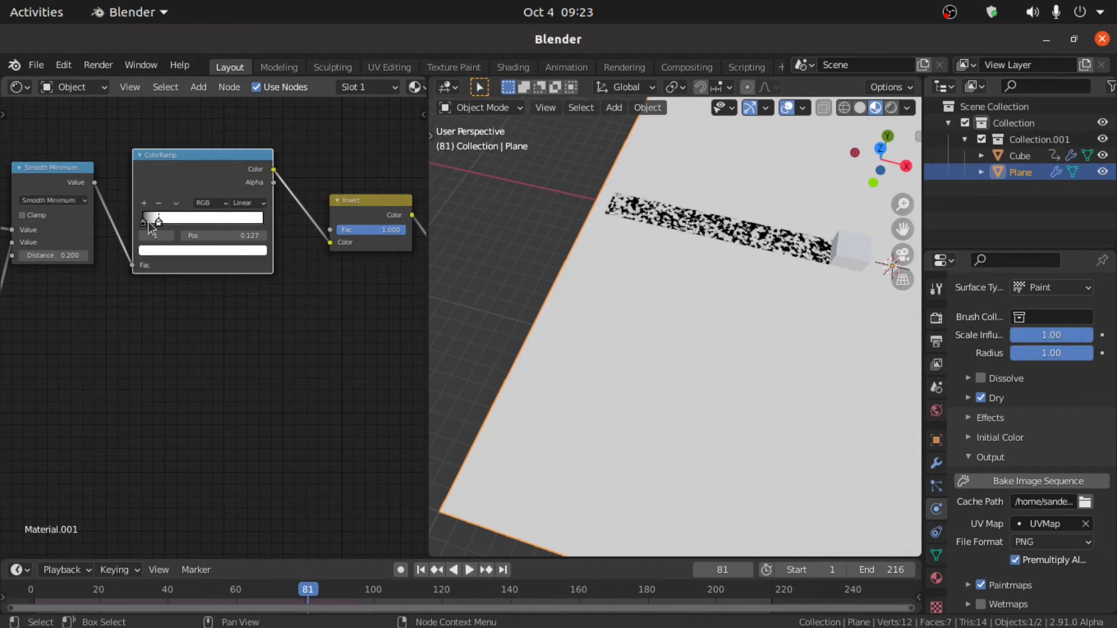
scroll(629, 236, "up", 3)
middle_click_drag(644, 275, 649, 364, "shift")
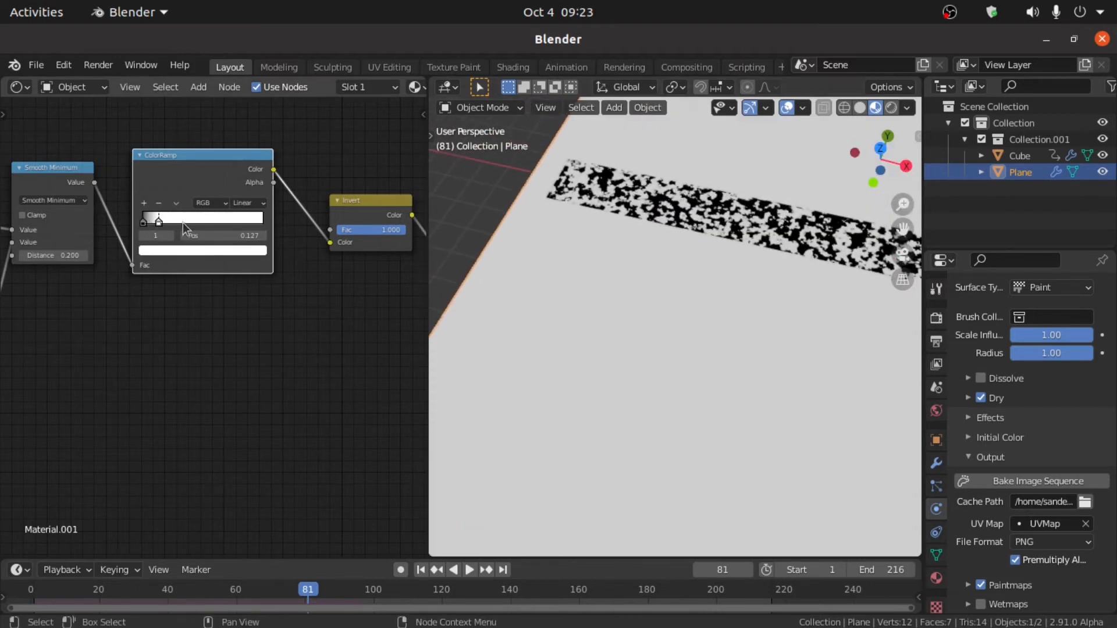
left_click_drag(160, 215, 155, 216)
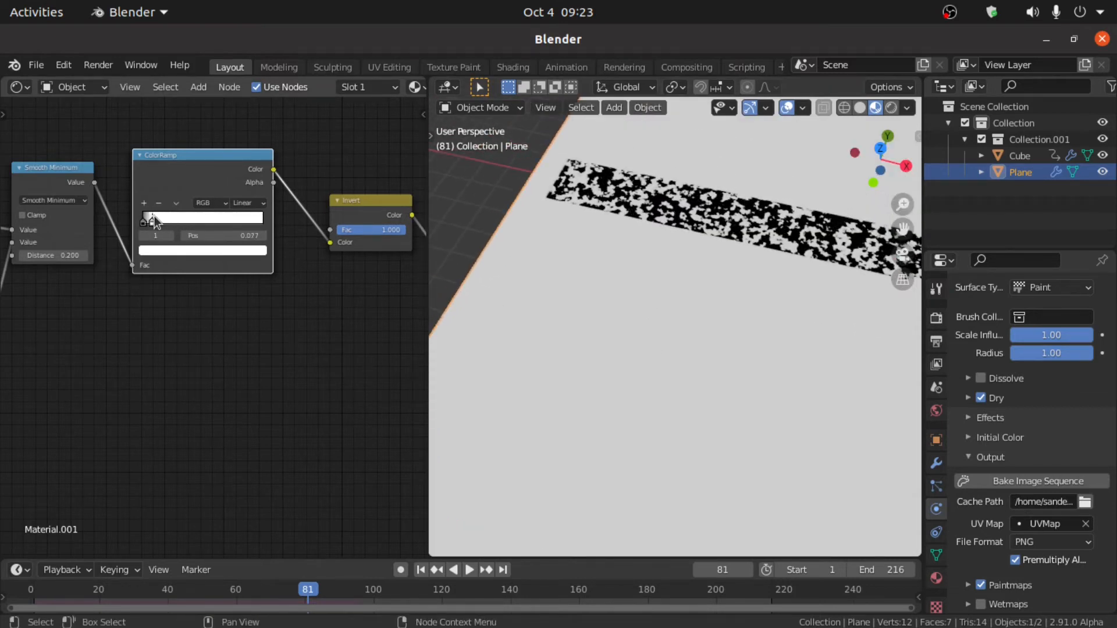
- Group all the mask nodes, from the image and noise textures through the Invert node, and return to the main node tree
scroll(218, 363, "down", 12)
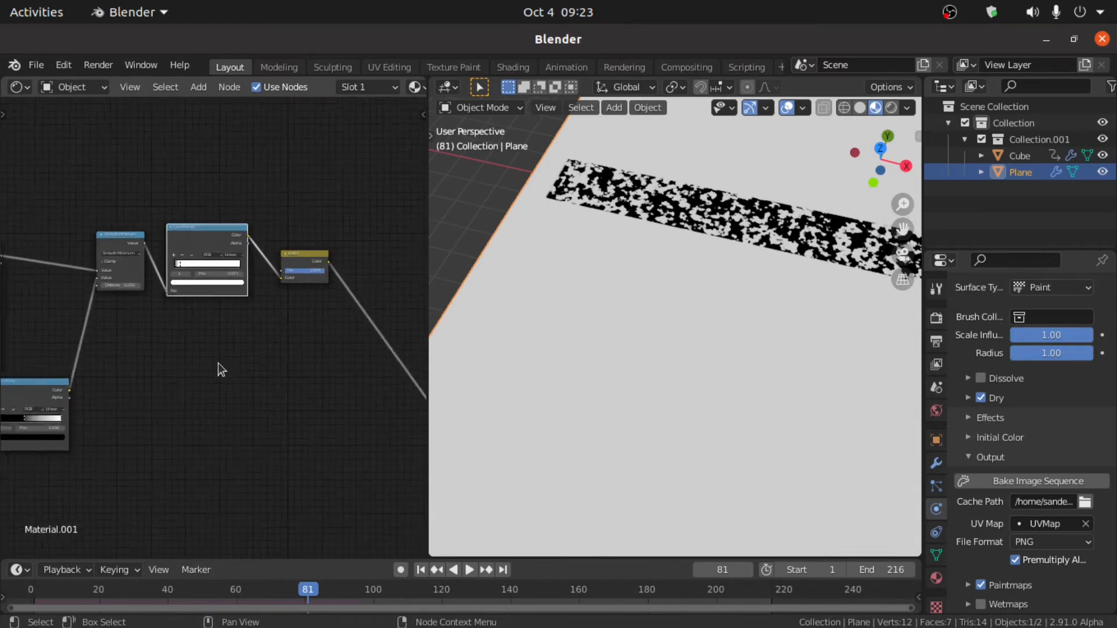
middle_click_drag(225, 327, 230, 247)
middle_click_drag(266, 336, 147, 244)
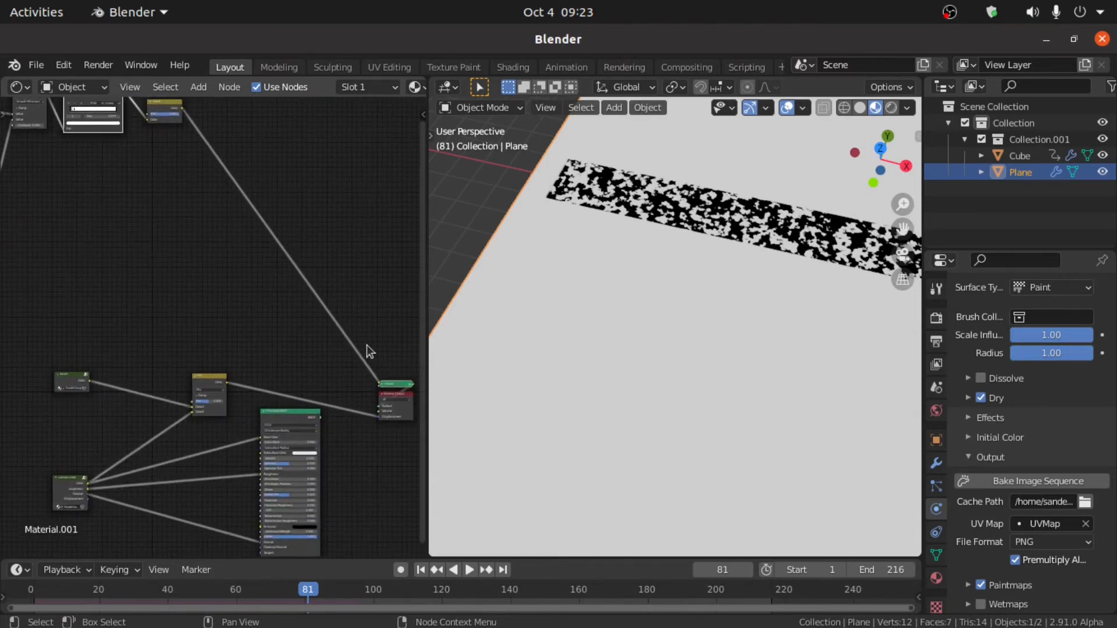
scroll(157, 289, "up", 4)
scroll(157, 289, "down", 5)
middle_click_drag(170, 296, 257, 334)
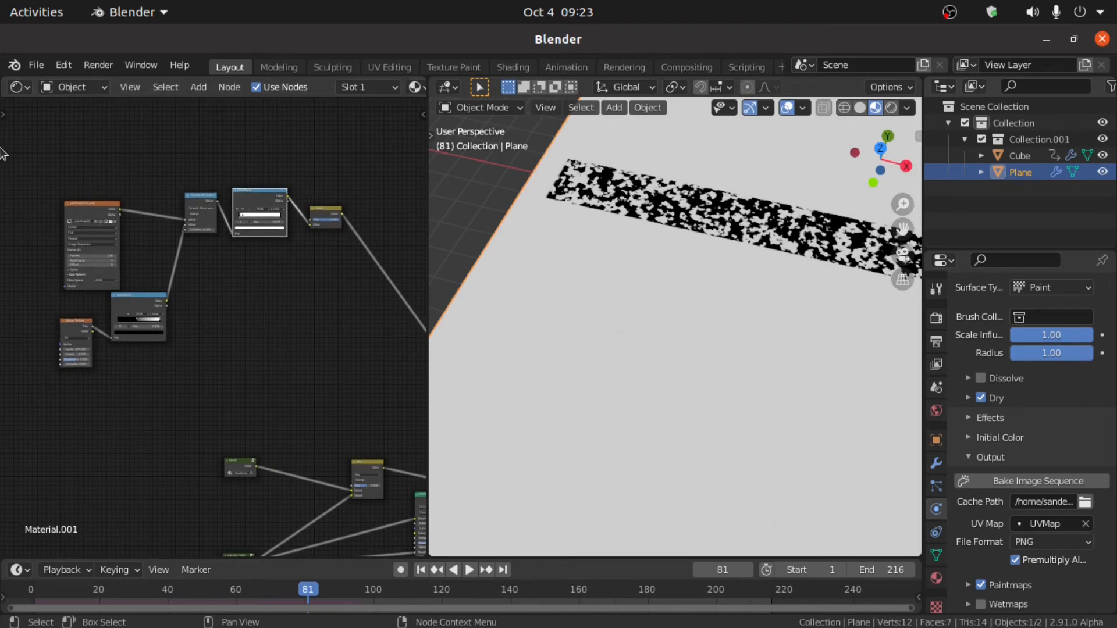
left_click_drag(1, 141, 355, 390)
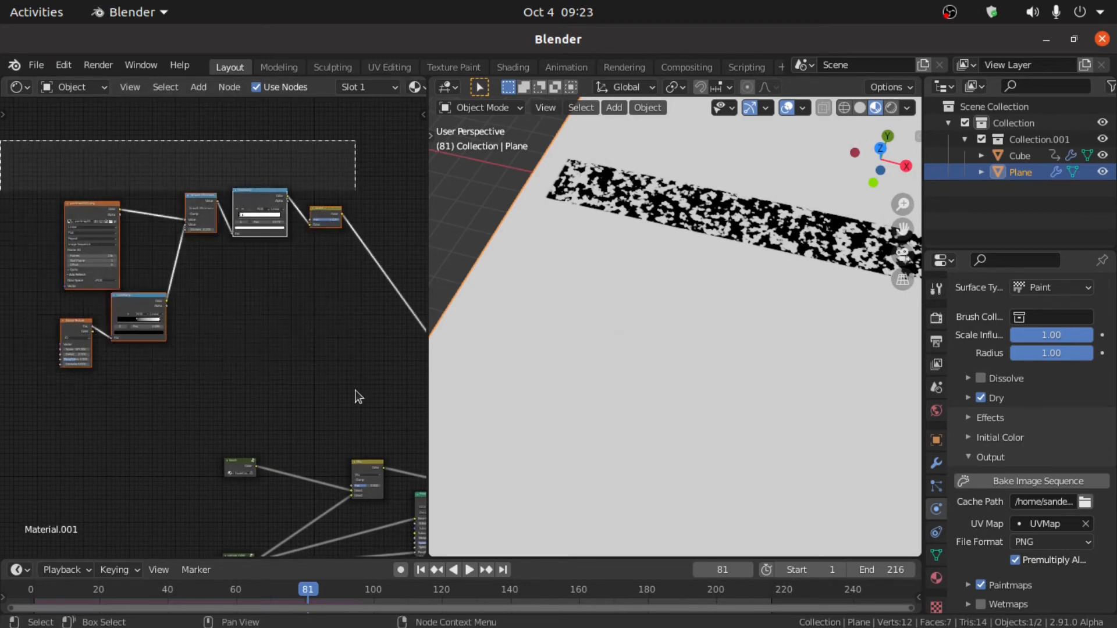
key("ctrl+g")
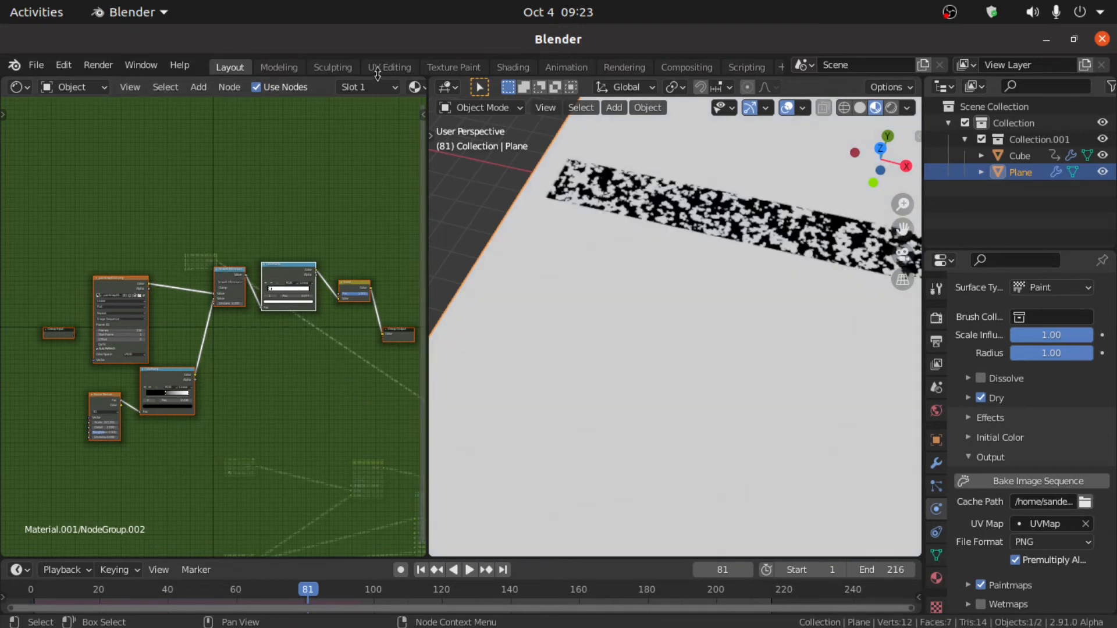
scroll(372, 90, "down", 5)
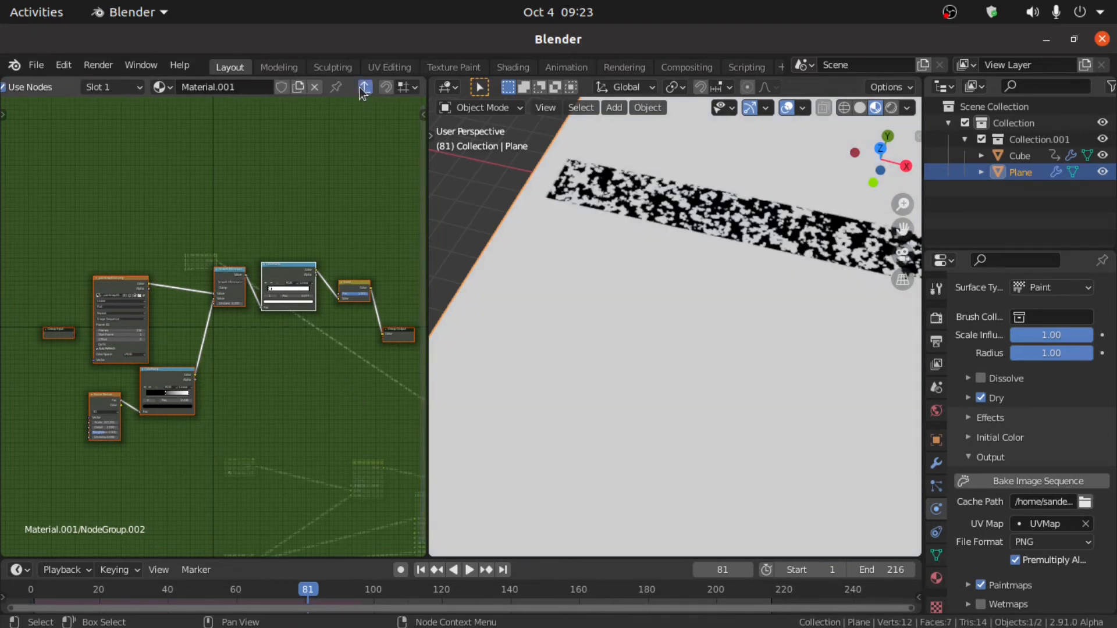
left_click(364, 88)
- Reposition the new mask group node and label it mask1
key("g")
left_click(245, 372)
scroll(233, 377, "up", 4)
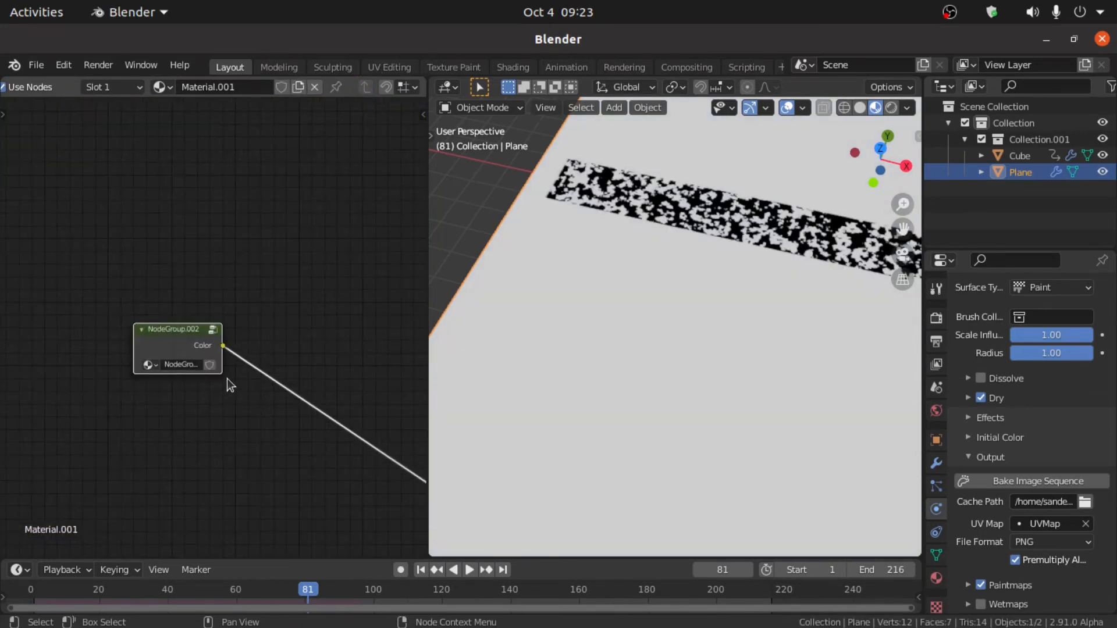
key("F2")
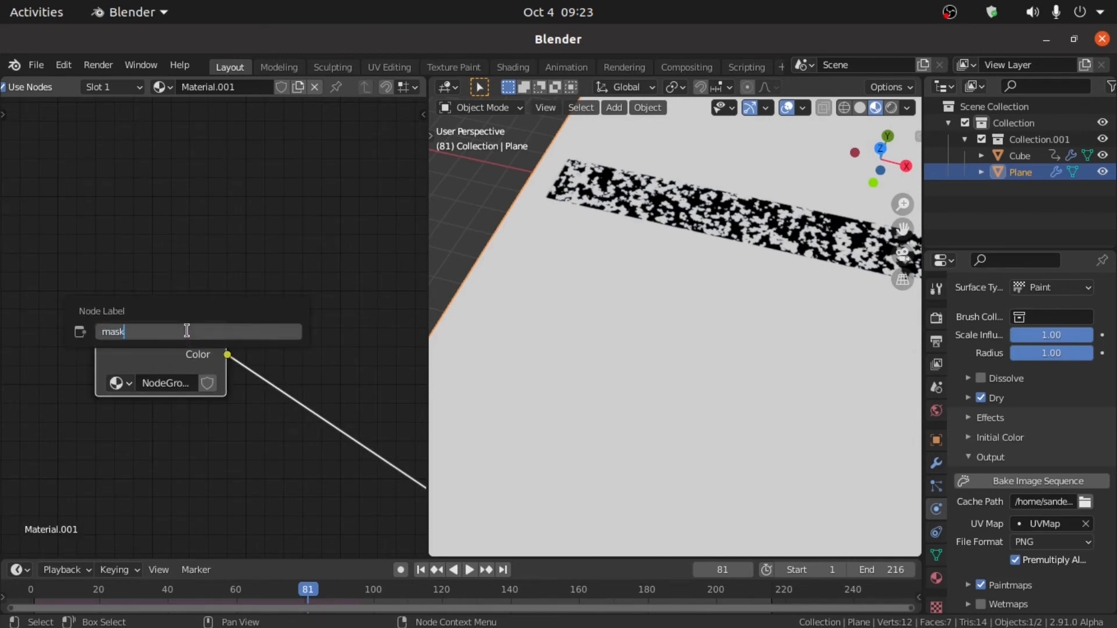
type("mask1")
key("Return")
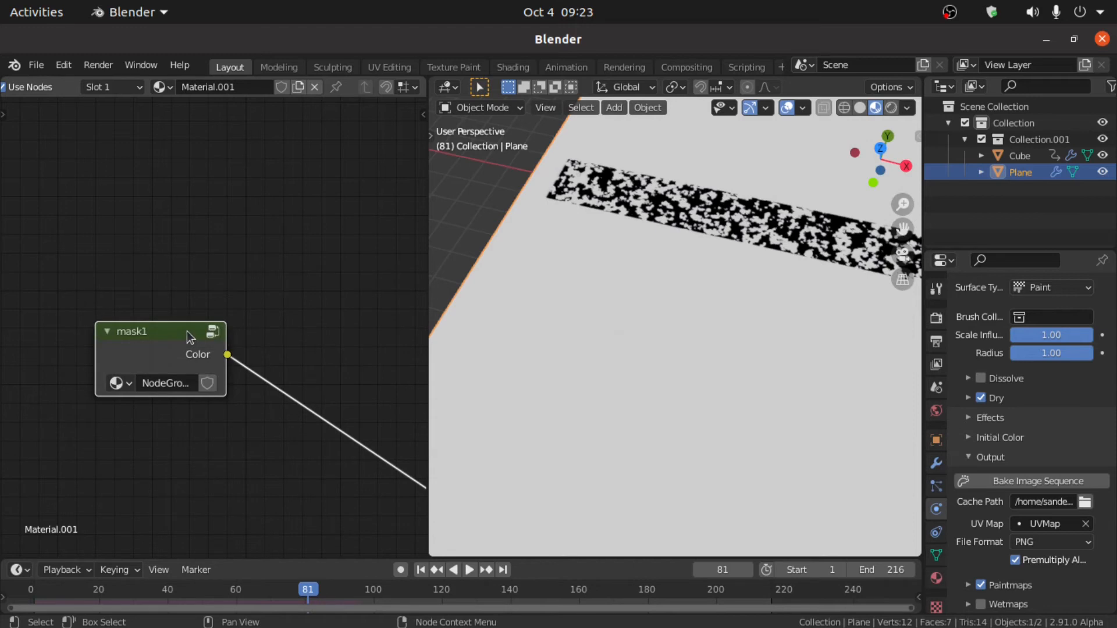
- Reconnect the Principled BSDF to the Material Output's Surface to show the full material on the plane
scroll(216, 360, "down", 12)
middle_click_drag(273, 347, 24, 108)
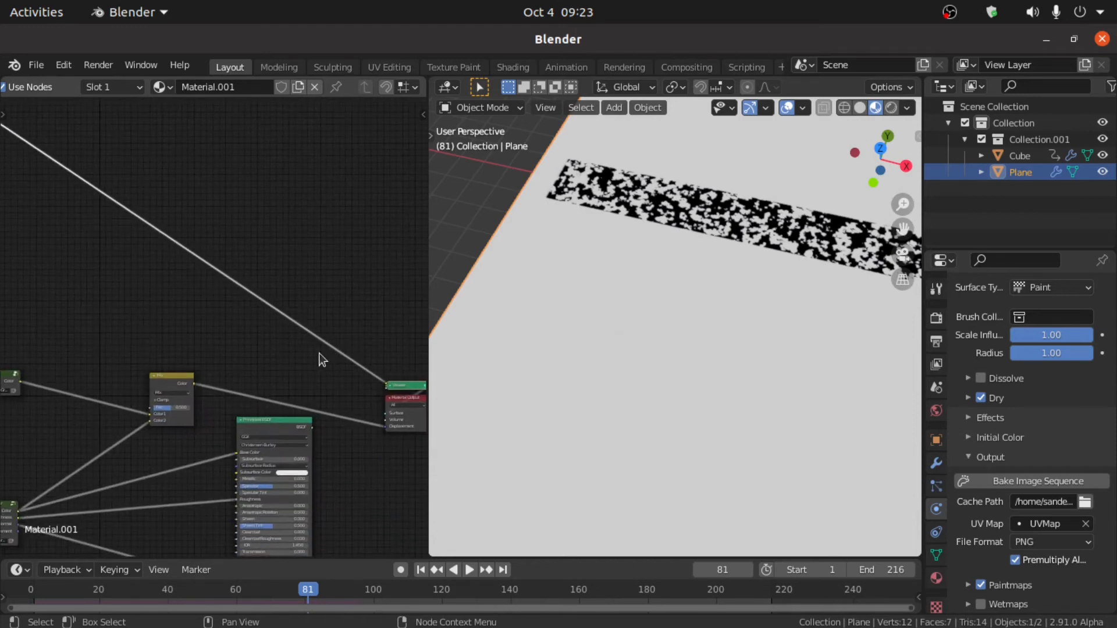
left_click(273, 420, "ctrl+shift")
- Reroute the Mix node's Color link from the Material Output's Displacement input to the Principled BSDF's Base Color
middle_click_drag(212, 358, 297, 377)
scroll(281, 378, "up", 1)
middle_click_drag(122, 271, 0, 154)
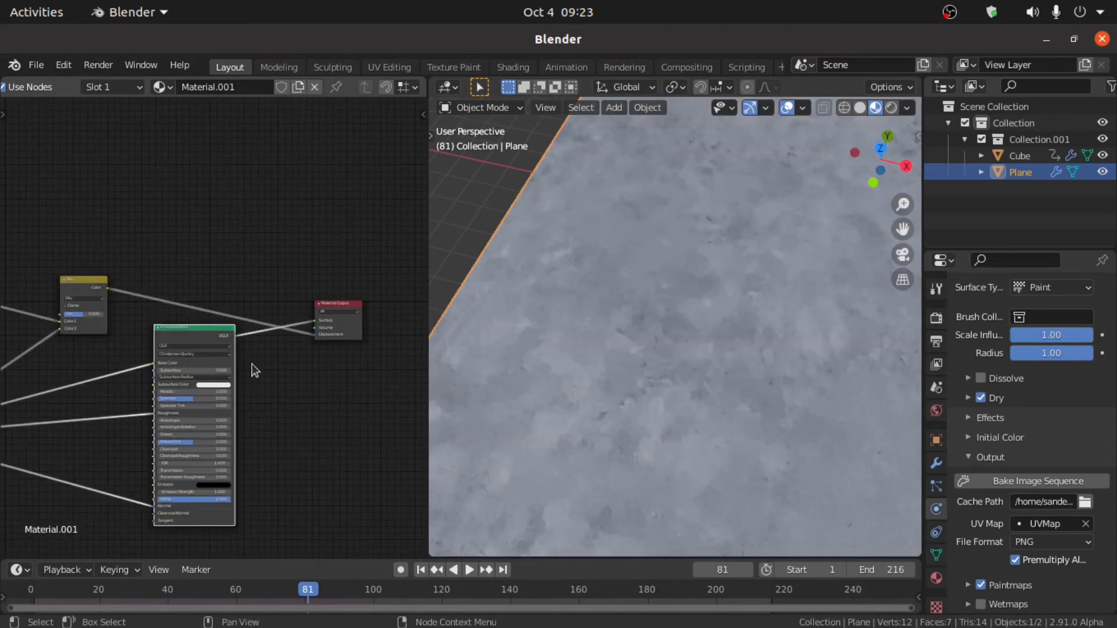
scroll(254, 371, "up", 1)
middle_click_drag(252, 369, 289, 354)
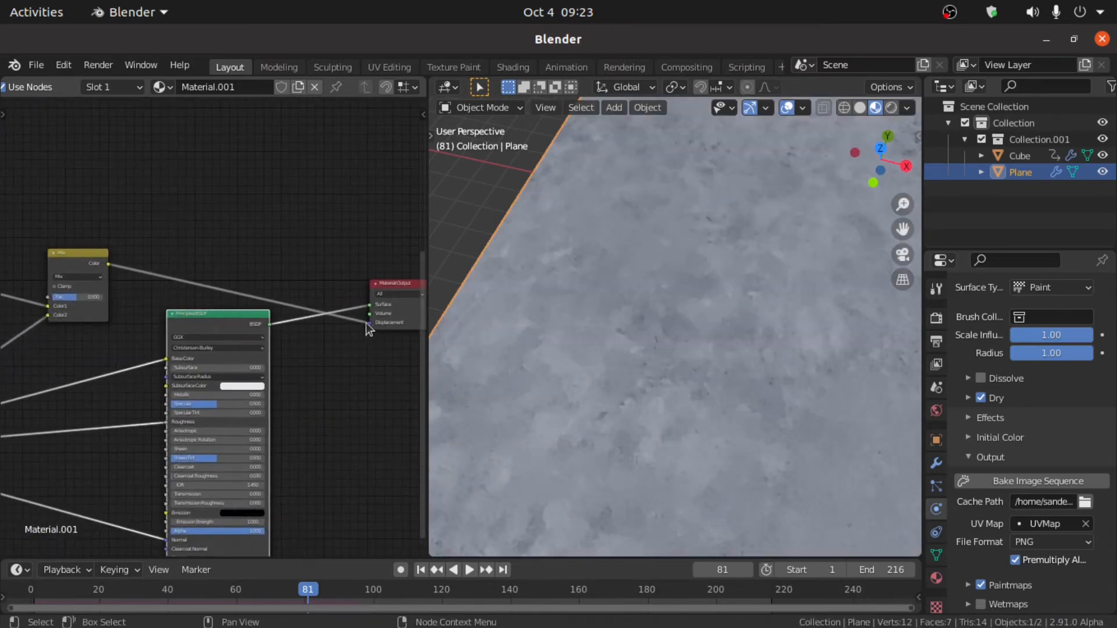
mouse_move(365, 322)
left_mouse_down()
mouse_move(207, 277)
mouse_move(166, 358)
left_mouse_up()
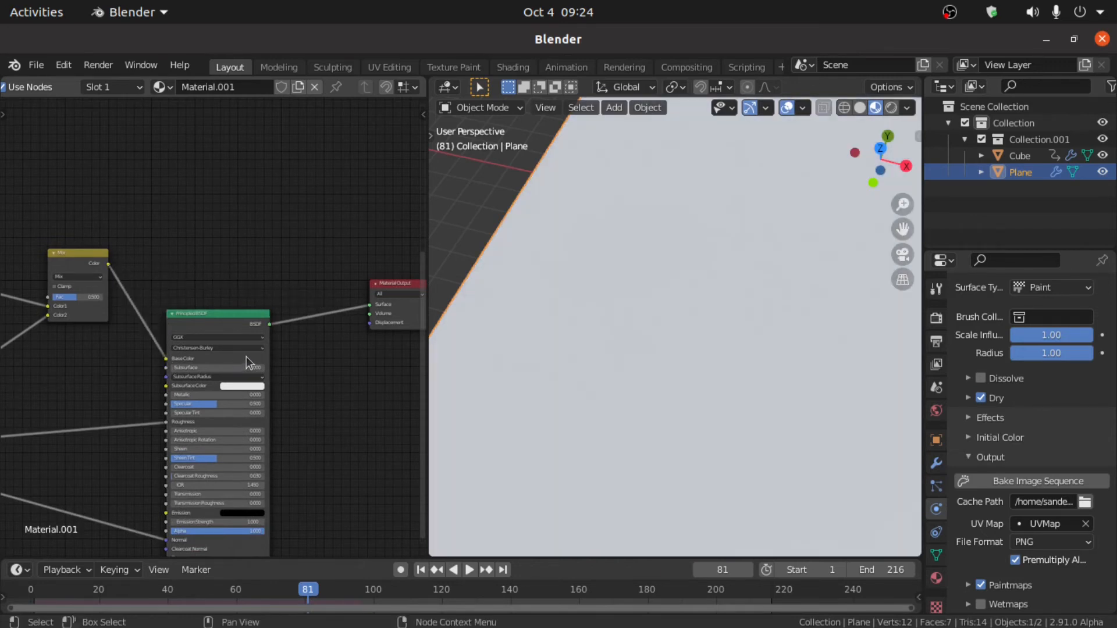
- Bring the mask1 group close to the Mix node and connect its Color output to the Fac input
scroll(151, 308, "down", 2)
middle_click_drag(209, 313, 295, 298)
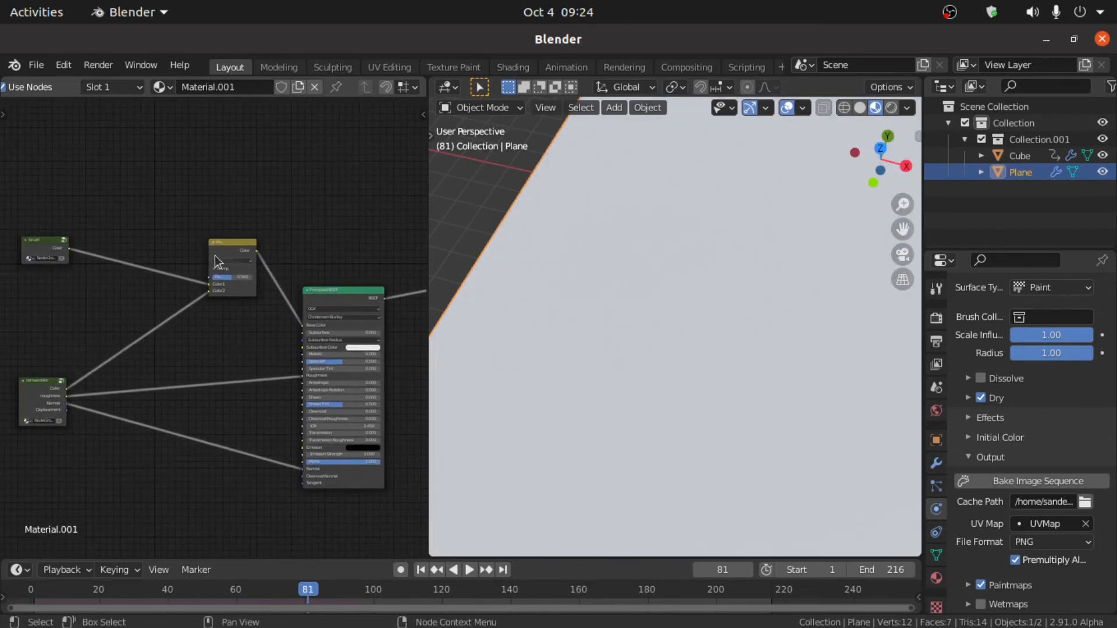
middle_click_drag(214, 256, 239, 327)
scroll(203, 303, "up", 4)
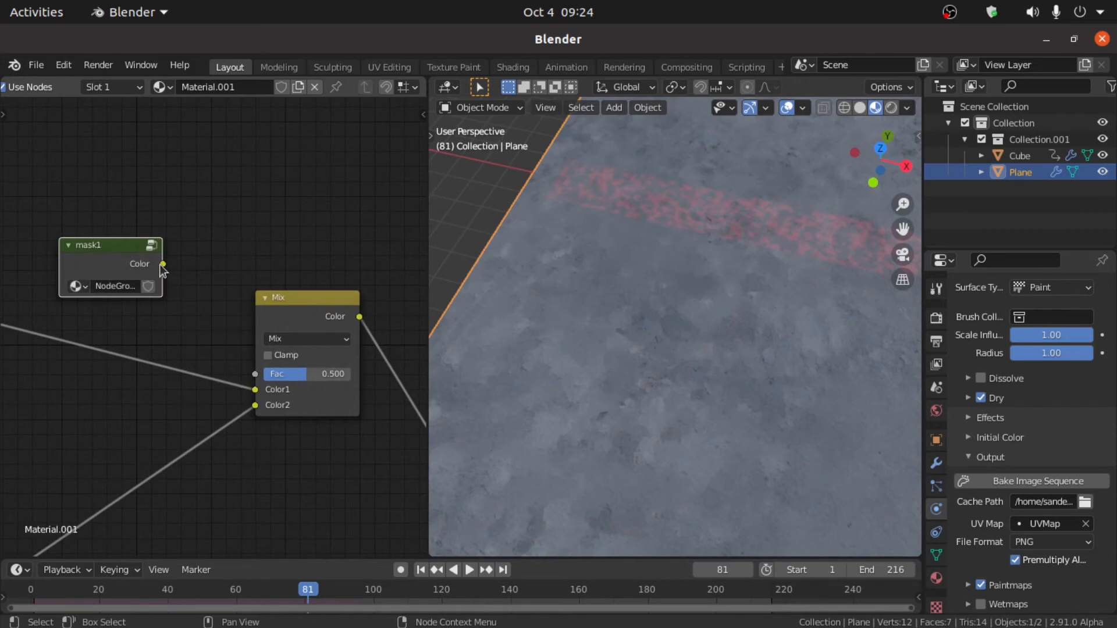
left_click_drag(162, 264, 189, 296)
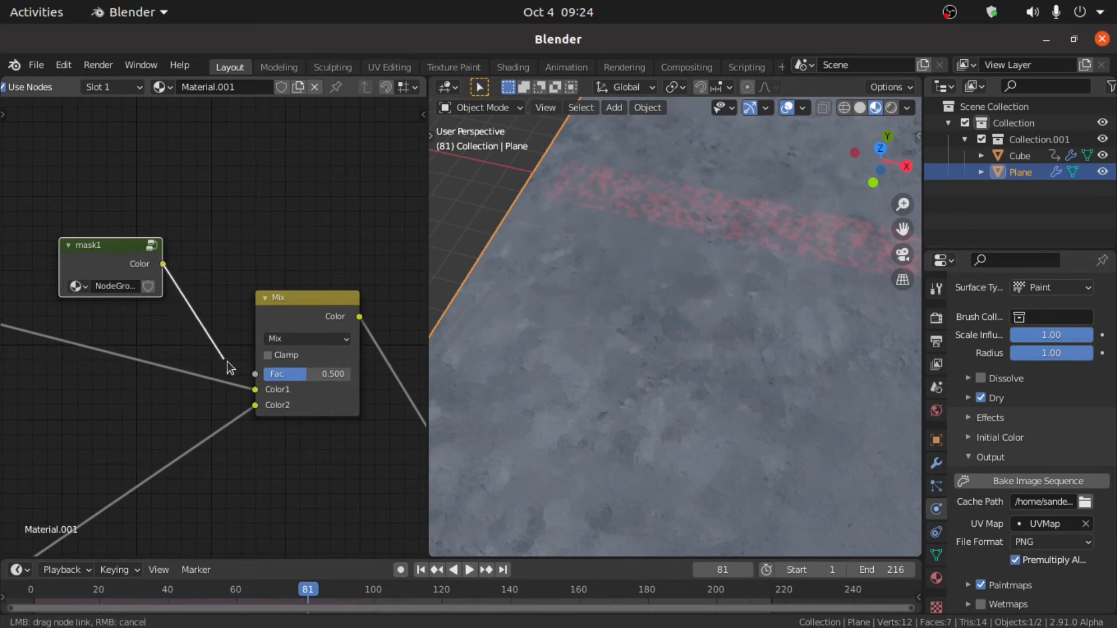
left_click_drag(227, 361, 255, 374)
left_click_drag(347, 351, 348, 352)
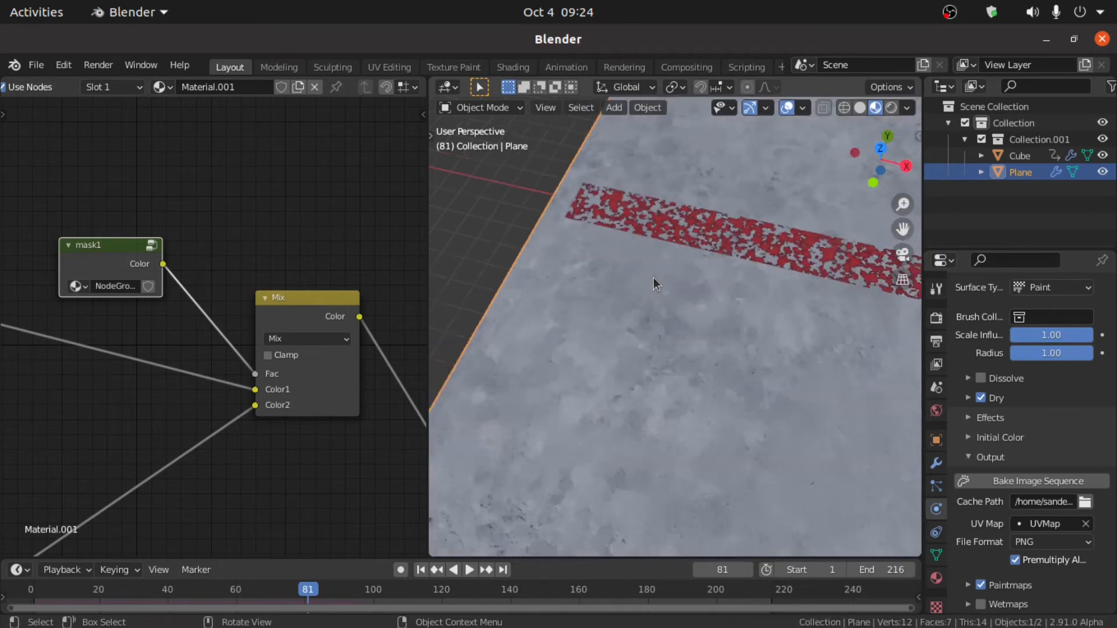
- Play the animation to about frame 153 and examine the painted trail's edges on the plane up close
scroll(654, 277, "down", 2)
key("space")
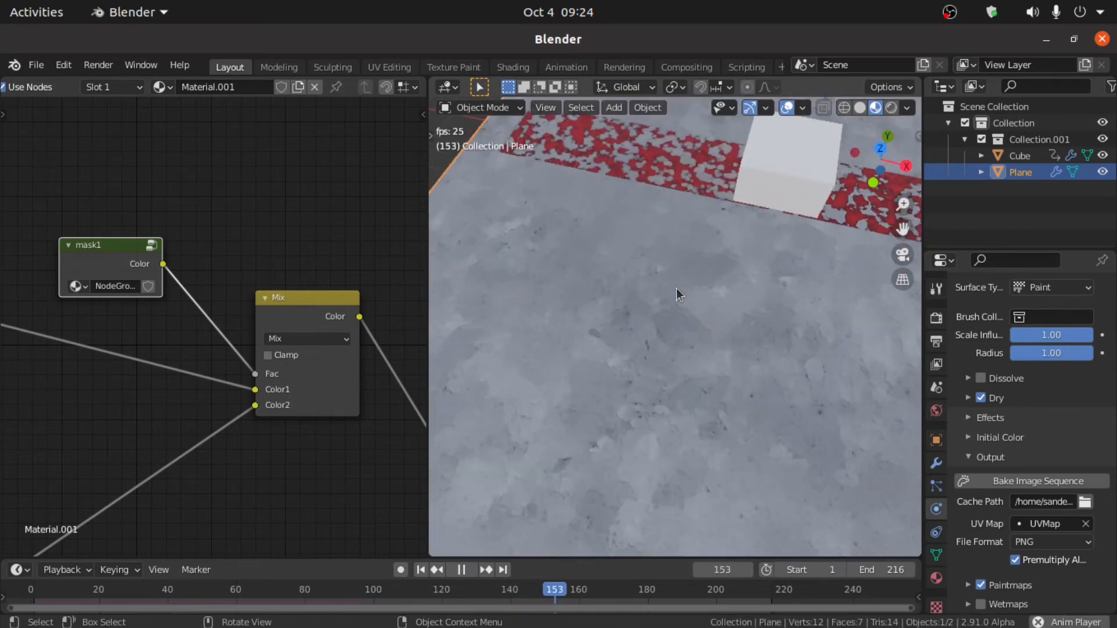
key("space")
mouse_move(642, 209)
middle_mouse_down()
mouse_move(704, 539)
mouse_move(707, 293)
mouse_move(705, 304)
middle_mouse_up()
scroll(705, 304, "up", 6)
scroll(669, 313, "down", 6)
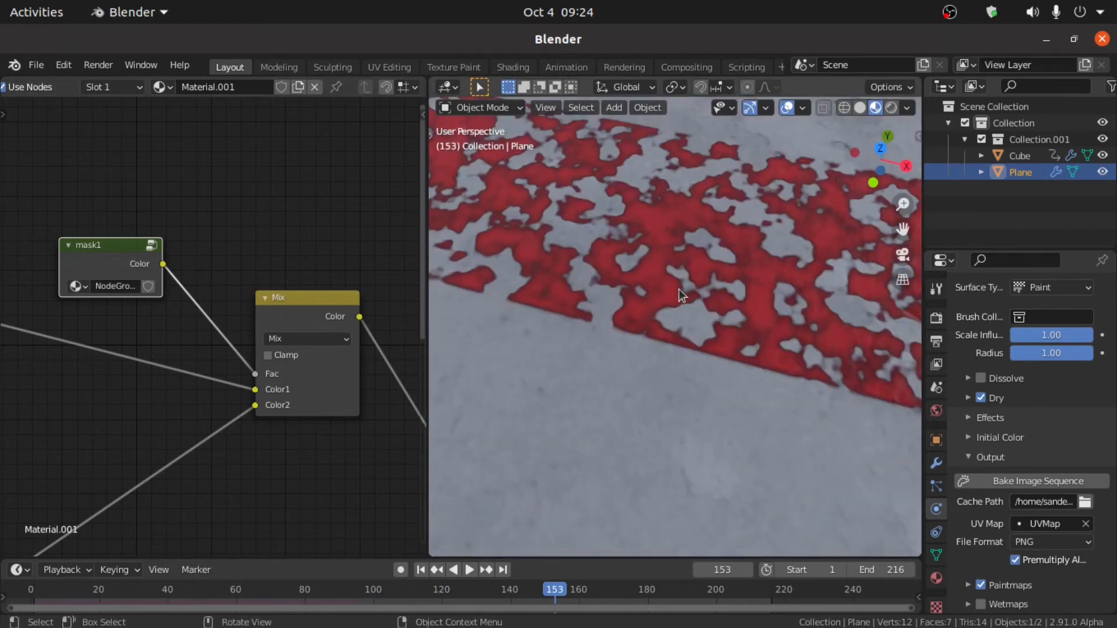
scroll(678, 288, "up", 2)
- Open the mask1 group and shift the white stop of the ColorRamp after Smooth Minimum slightly away from the black one
left_click(151, 246)
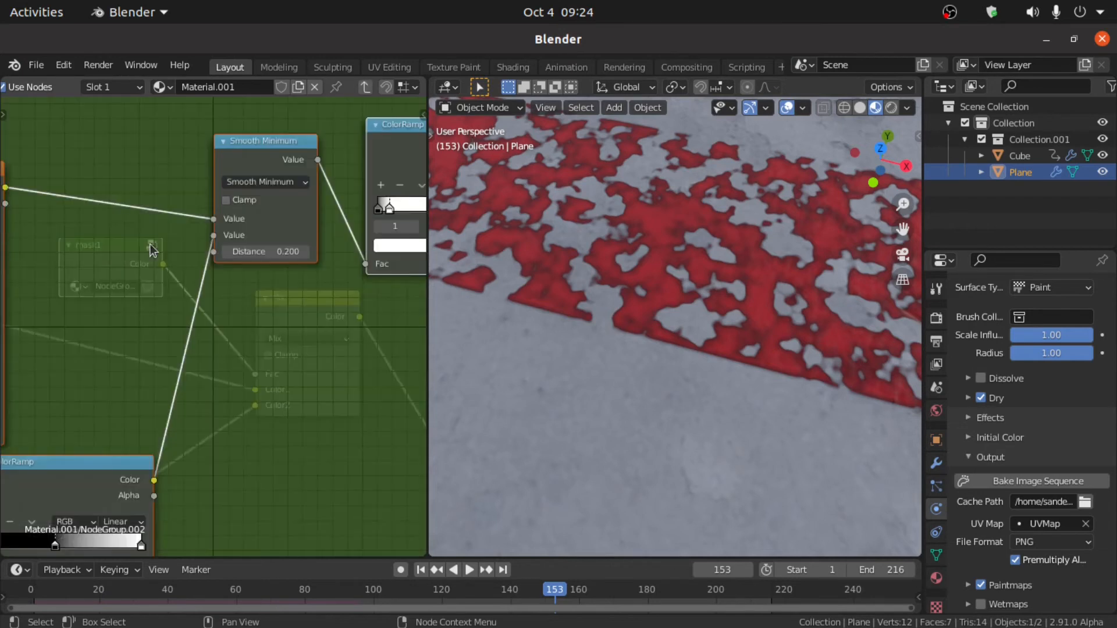
key("Home")
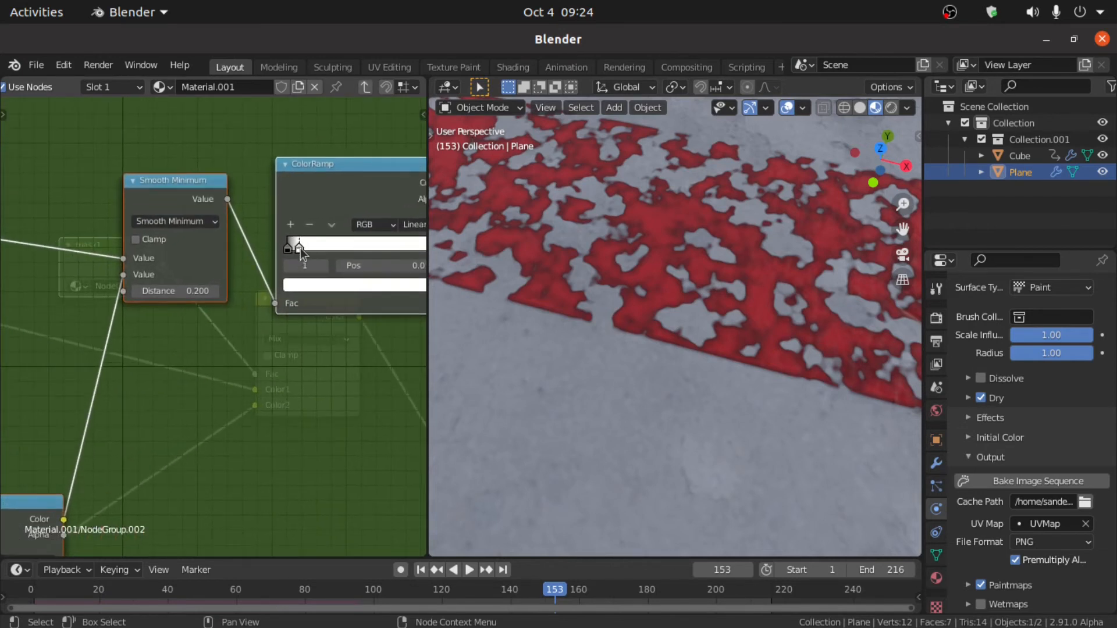
mouse_move(300, 248)
left_mouse_down()
mouse_move(314, 248)
mouse_move(303, 249)
left_mouse_up()
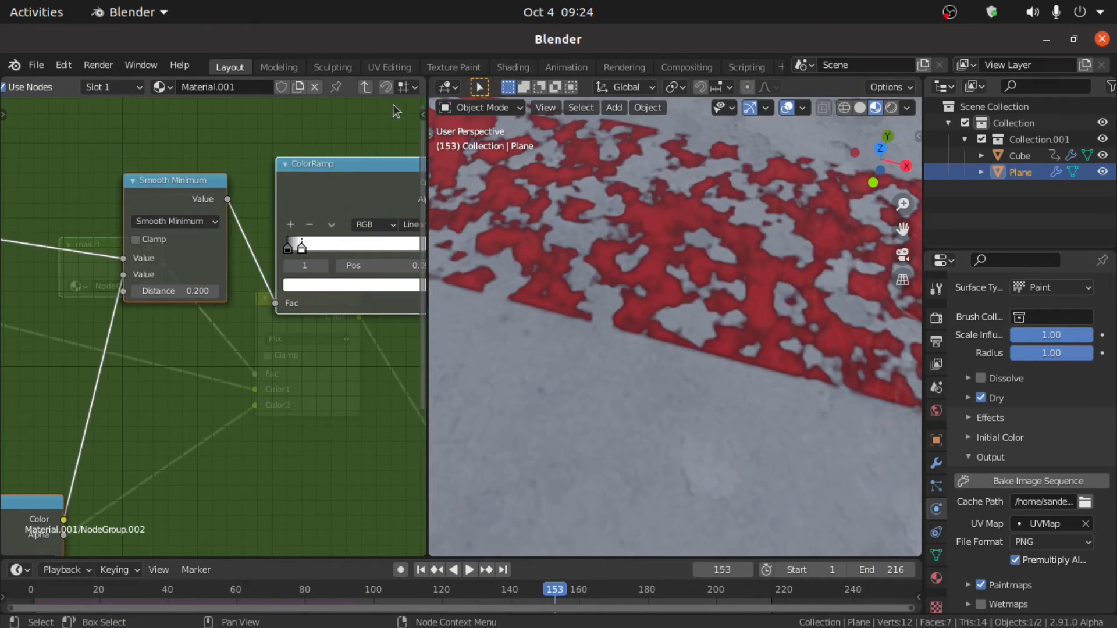
- Leave the mask1 group and add an Image Texture node above it in the material's node tree
left_click(364, 86)
scroll(318, 198, "down", 4)
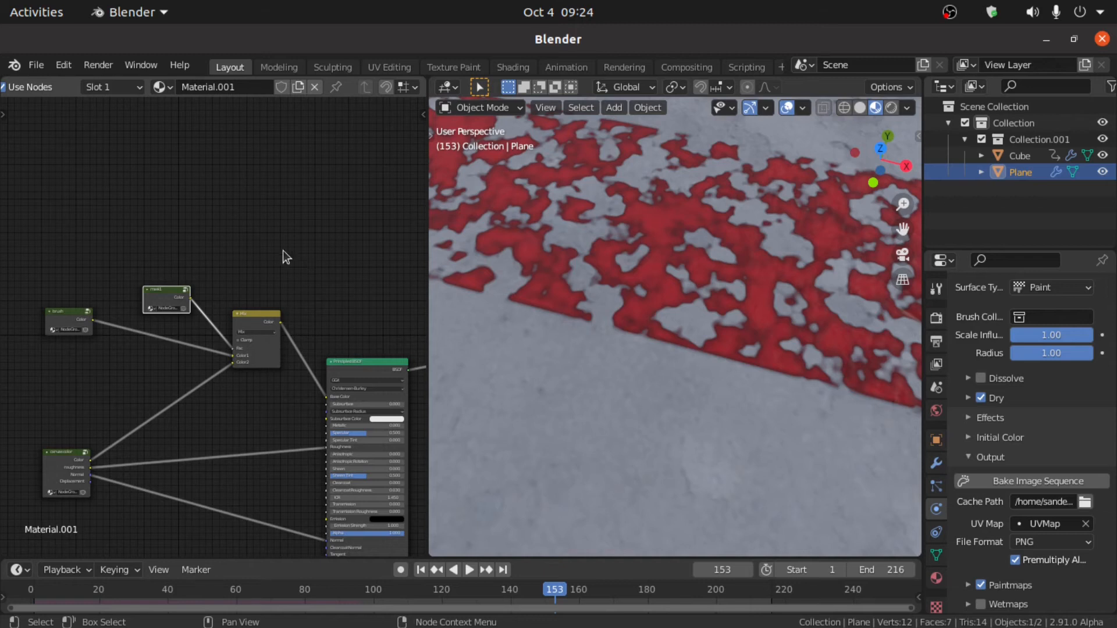
key("shift+a")
left_click(282, 250)
type("image")
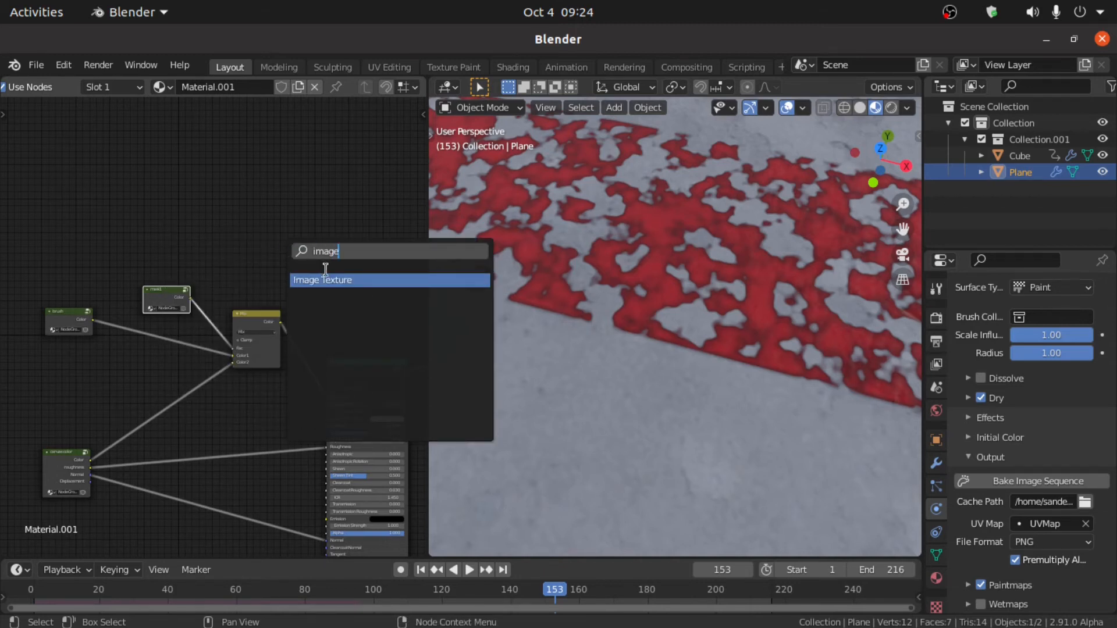
left_click(324, 279)
left_click(159, 159)
scroll(192, 203, "up", 5)
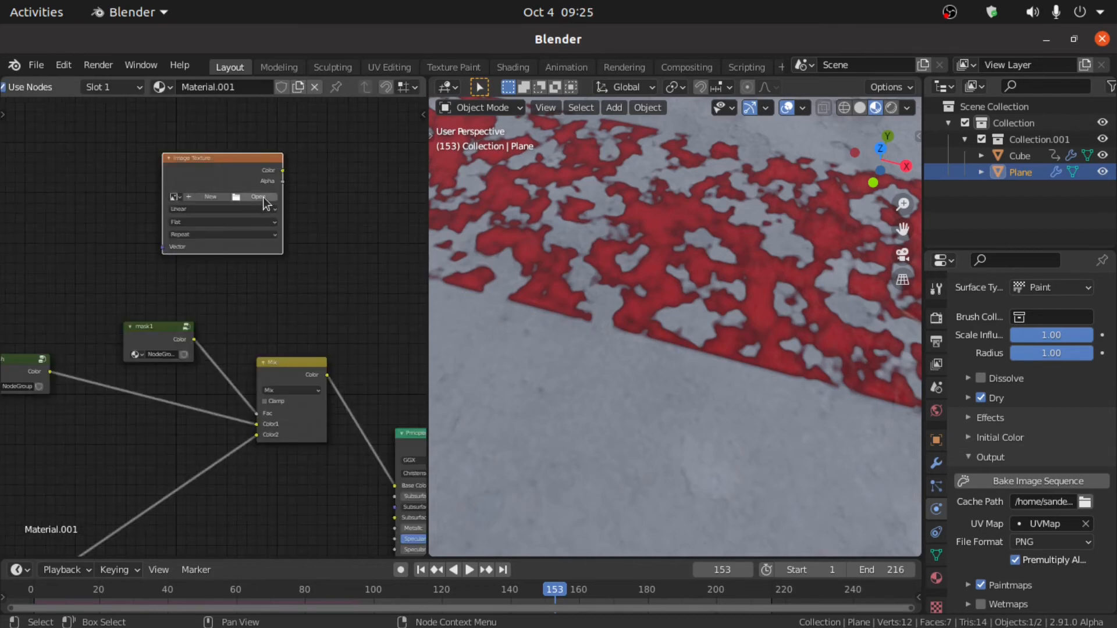
- Load all paintmap PNG images from the Blender cache/mask folder in Documents into the new Image Texture node as a sequence
left_click(260, 197)
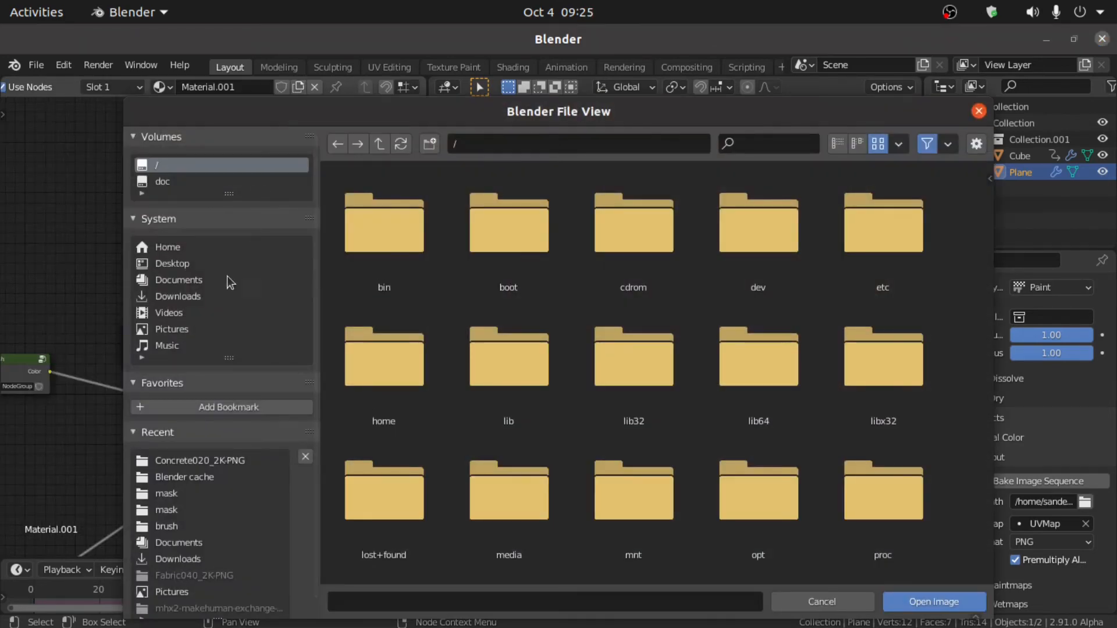
left_click(197, 279)
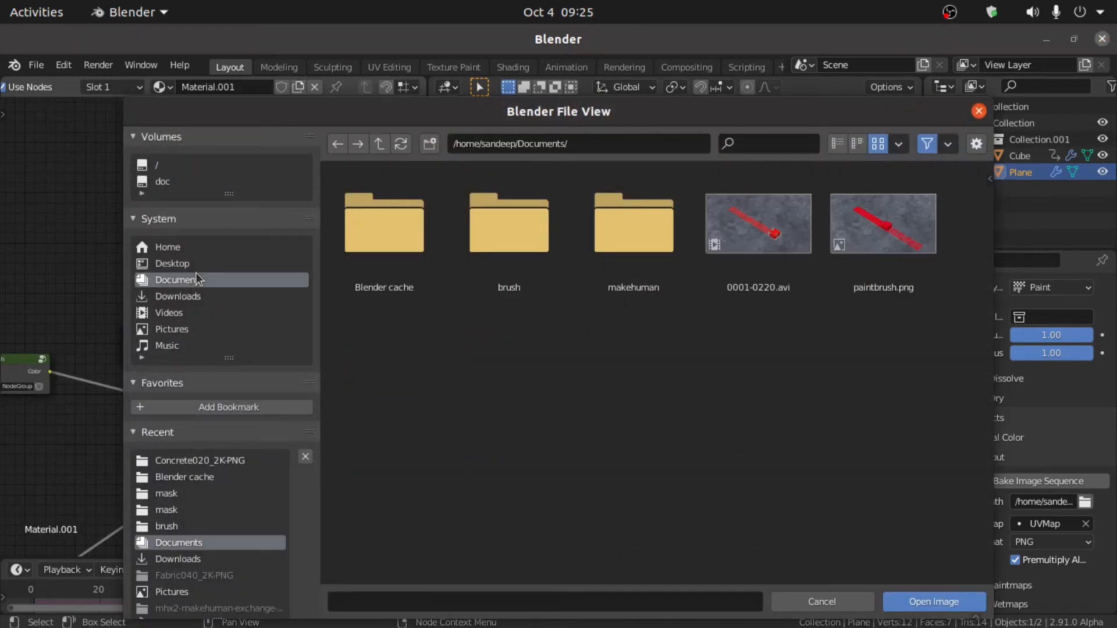
double_click(403, 285)
double_click(391, 267)
scroll(437, 319, "down", 10)
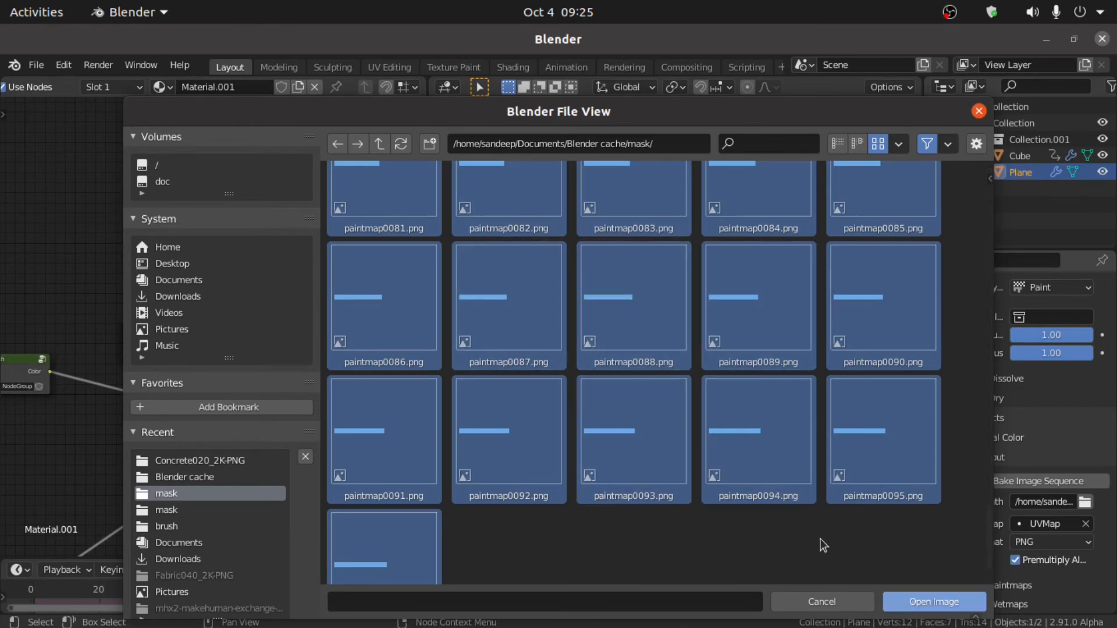
left_click(924, 607)
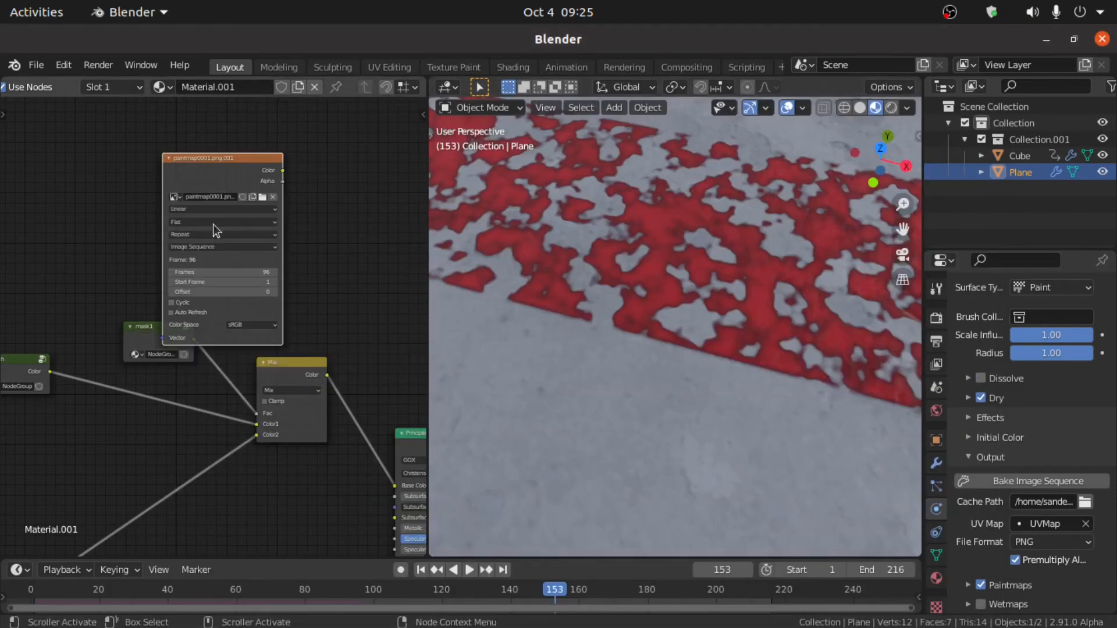
- Enable Auto Refresh and set Start Frame to 120 for the paintmap sequence, and preview its color on the plane
left_click(177, 187)
scroll(169, 192, "up", 2)
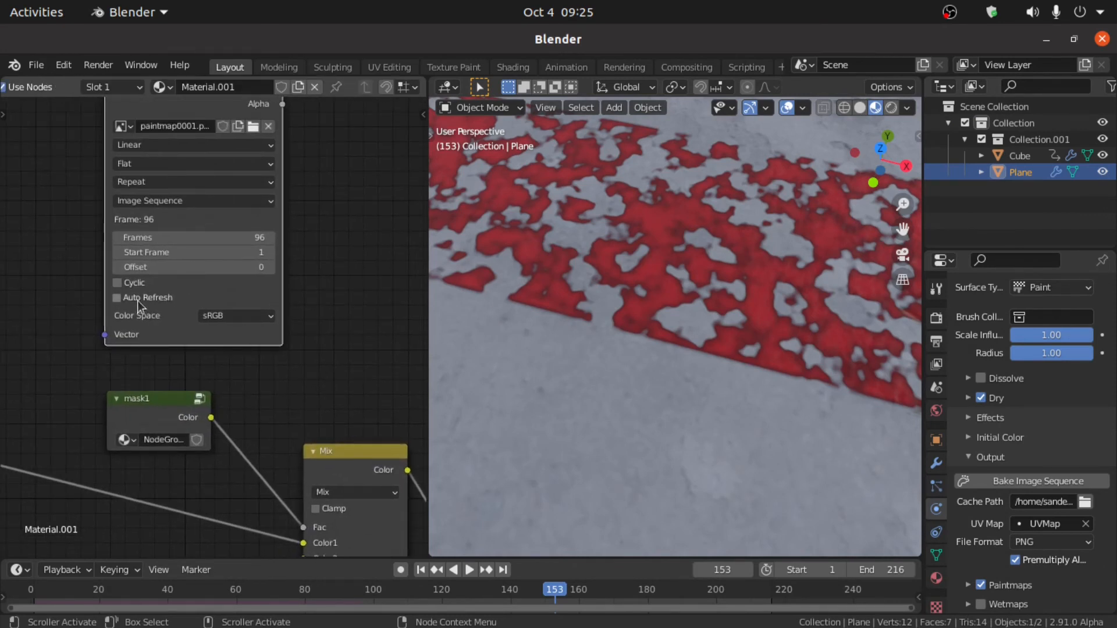
left_click(138, 300)
middle_click_drag(176, 284, 180, 337, "ctrl")
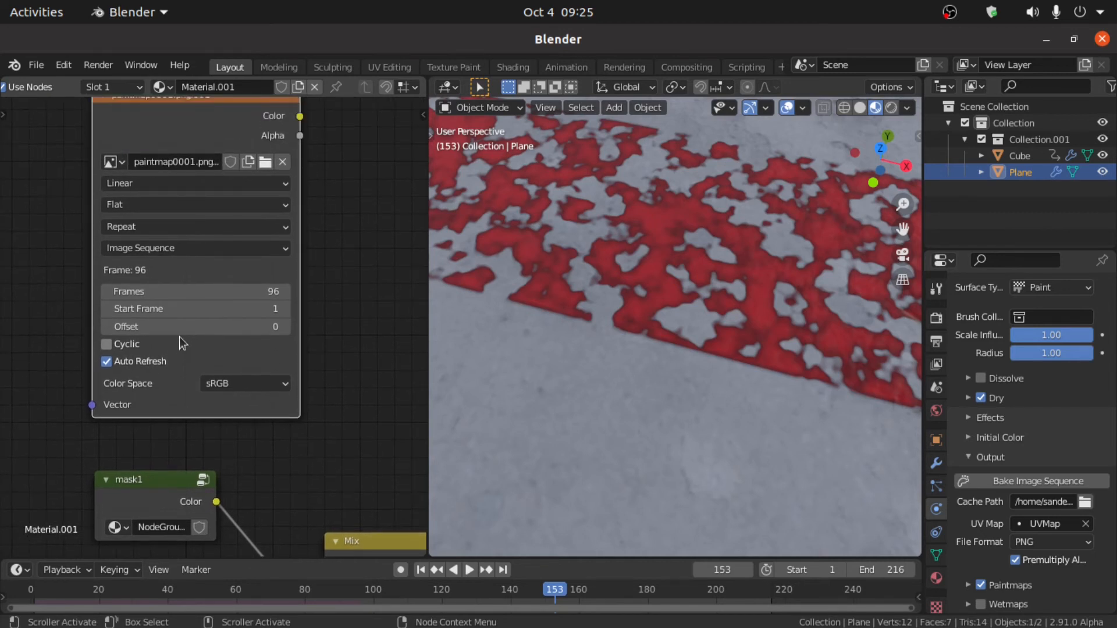
left_click(150, 310)
key("Return")
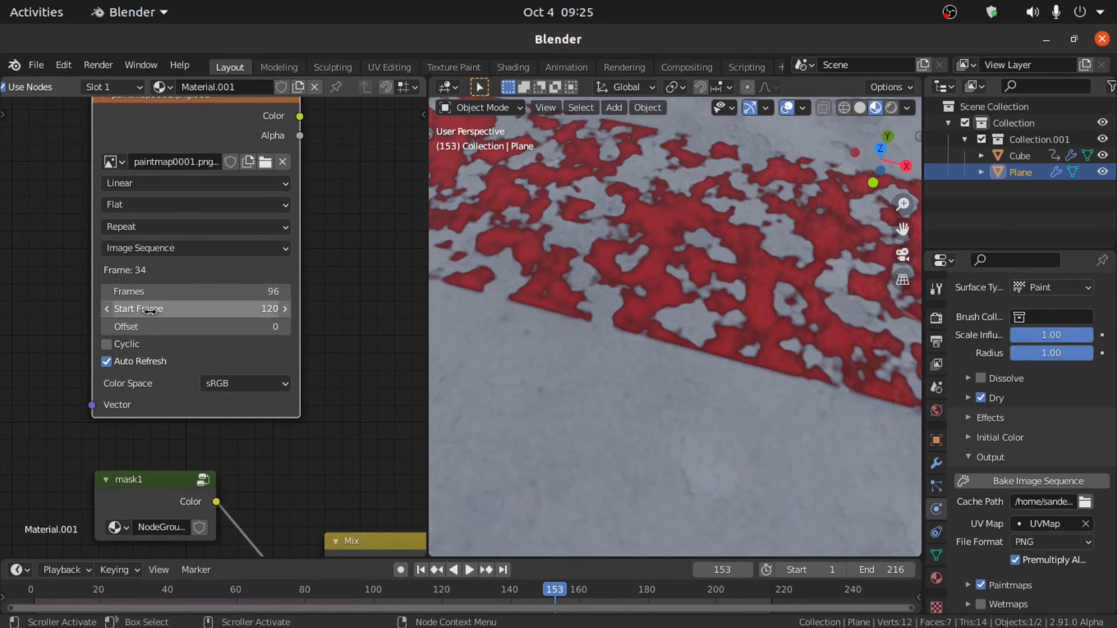
scroll(175, 326, "down", 3)
middle_click_drag(225, 307, 175, 391)
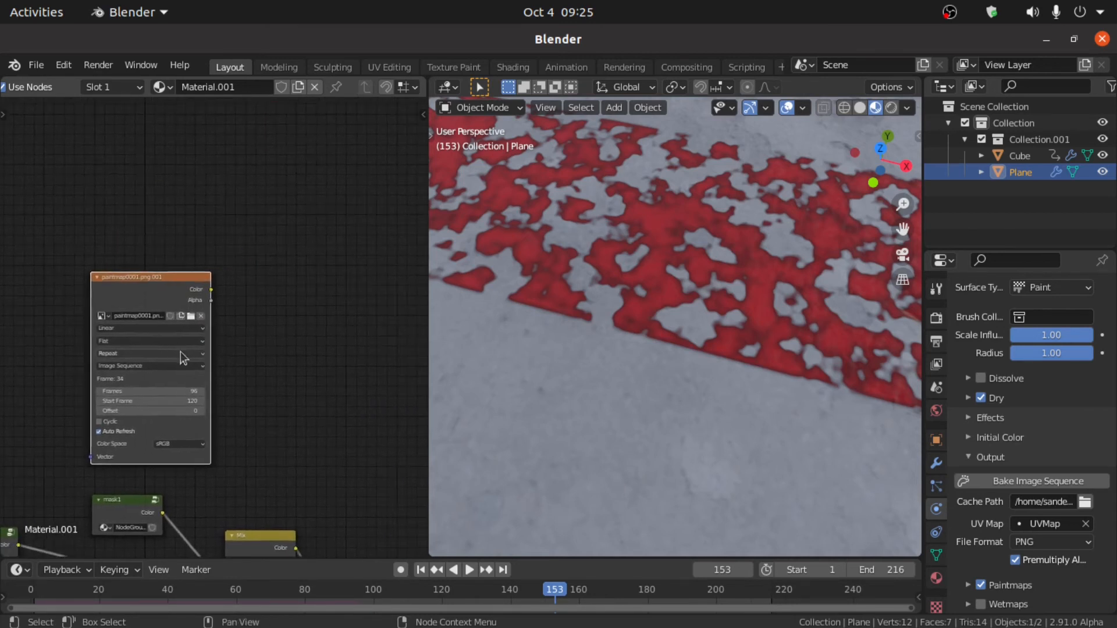
left_click(154, 281, "ctrl+shift")
scroll(542, 282, "down", 5)
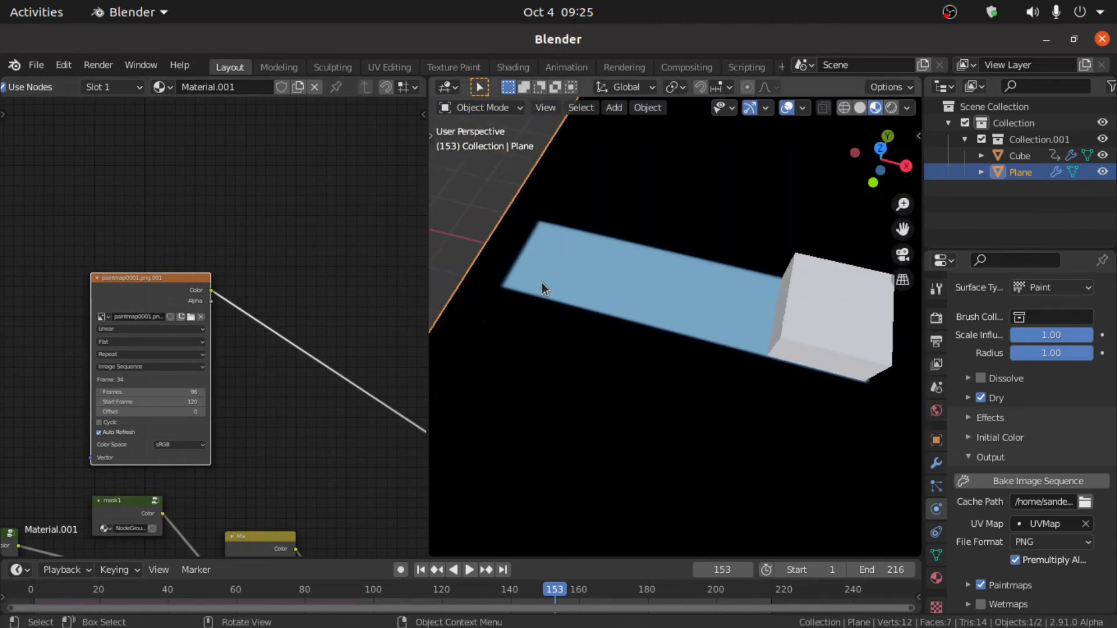
- Insert a Hue/Saturation node after the new paintmap texture and feed the texture's Color into its Value input
key("shift+a")
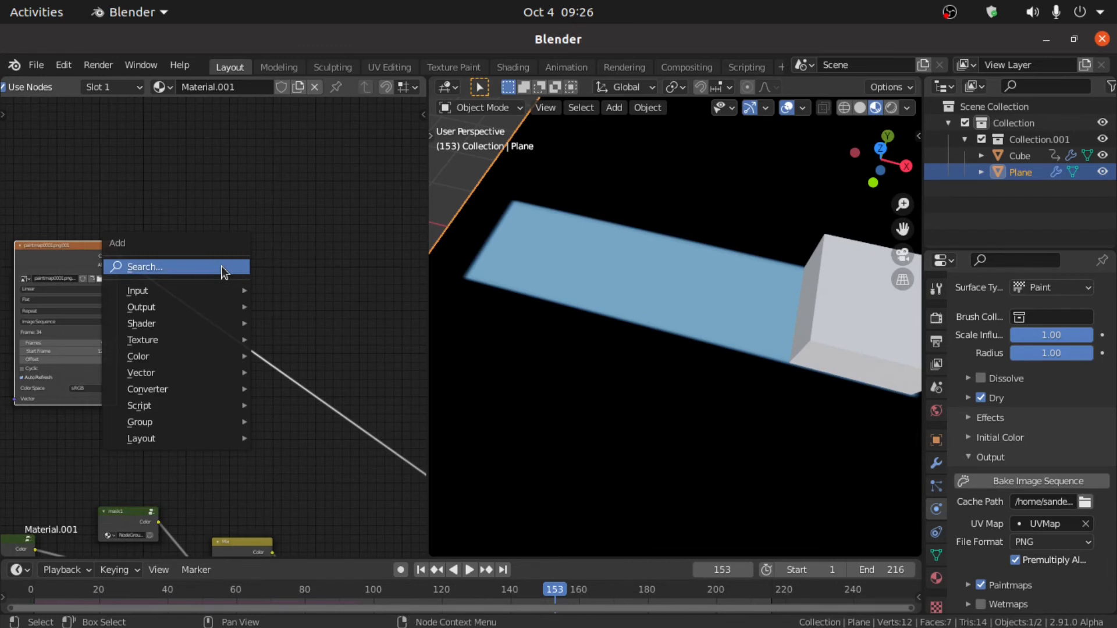
left_click(221, 269)
type("hue")
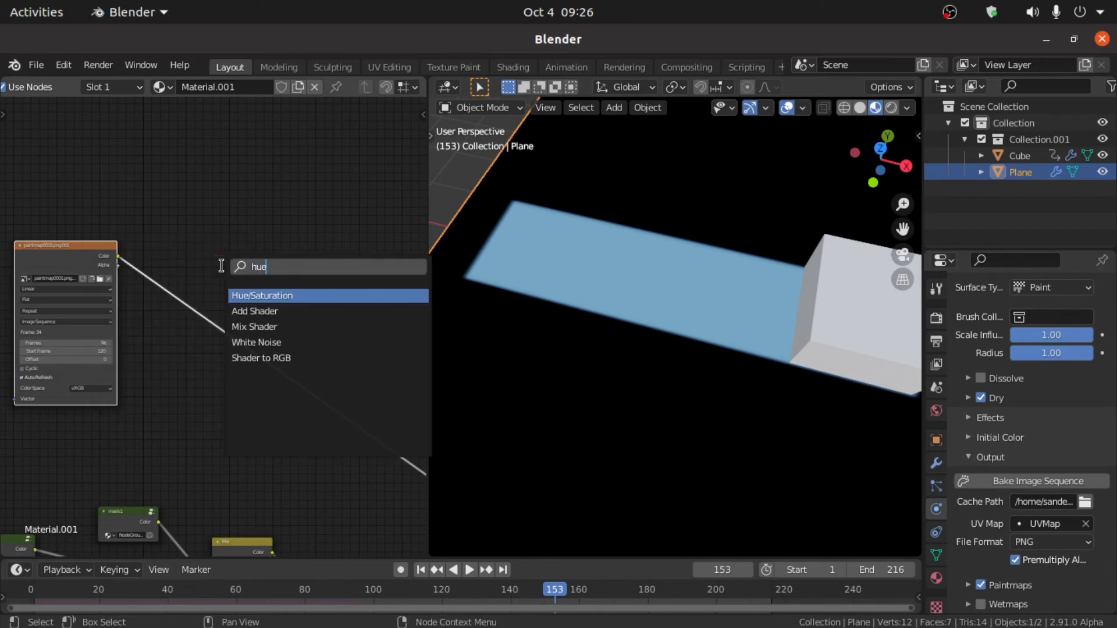
left_click(290, 295)
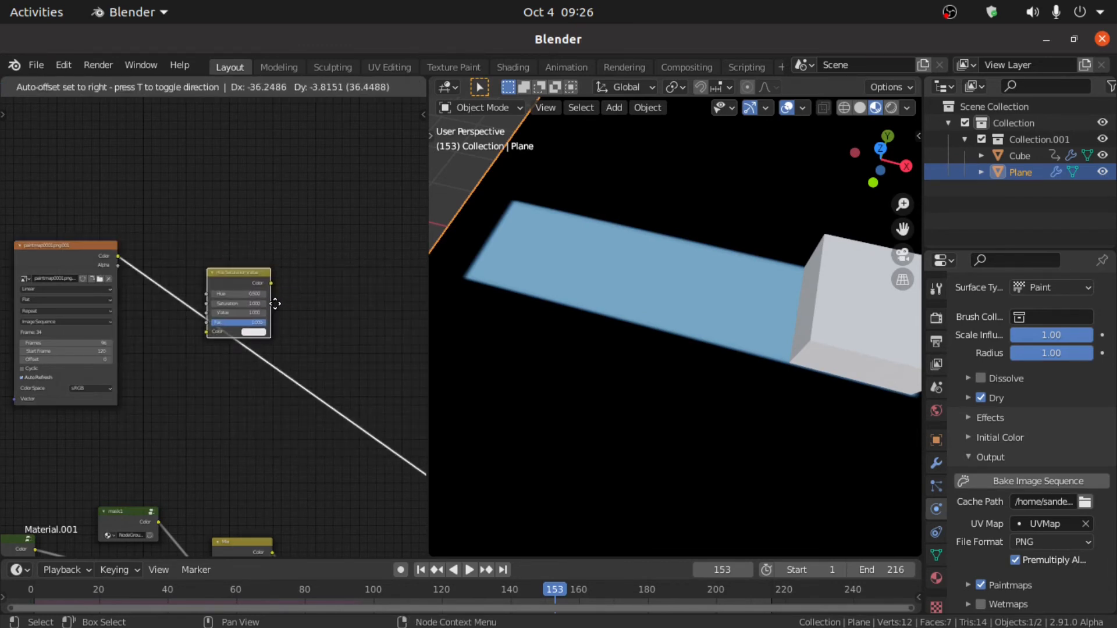
left_click(282, 352)
middle_click_drag(285, 357, 289, 290)
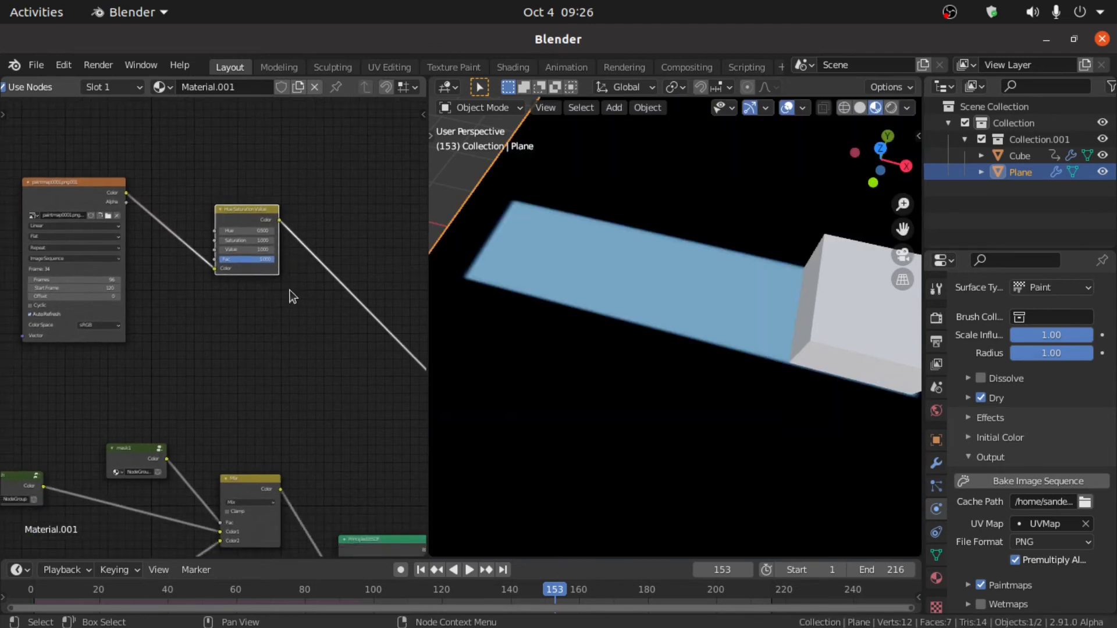
mouse_move(214, 269)
left_mouse_down()
mouse_move(191, 271)
mouse_move(177, 257)
mouse_move(214, 249)
left_mouse_up()
- Open the brush group and copy the hex color E71F26 from its Hue Saturation Value node
middle_click_drag(251, 367, 269, 285)
scroll(215, 370, "up", 1)
middle_click_drag(216, 367, 235, 260)
scroll(235, 324, "up", 4)
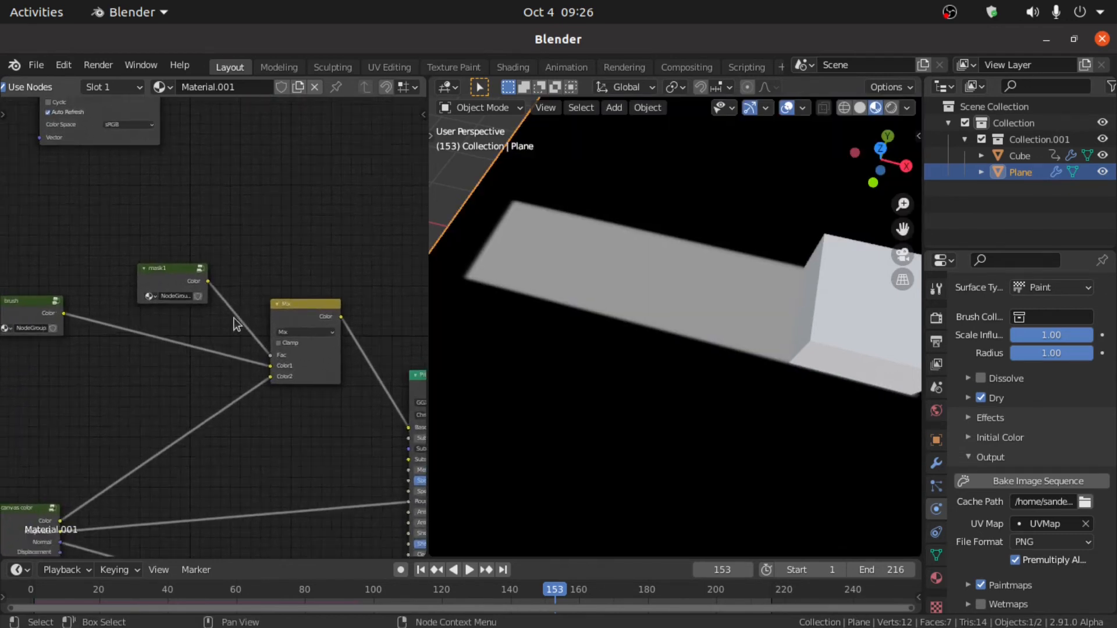
mouse_move(236, 317)
middle_mouse_down()
mouse_move(245, 277)
mouse_move(342, 183)
middle_mouse_up()
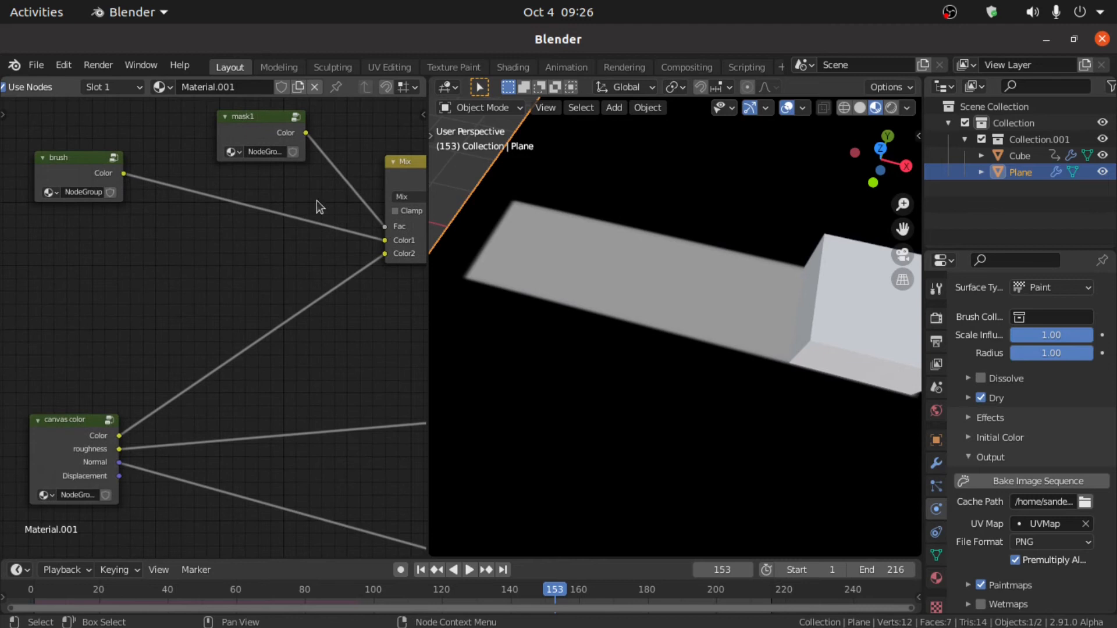
left_click(114, 158)
scroll(215, 349, "up", 3)
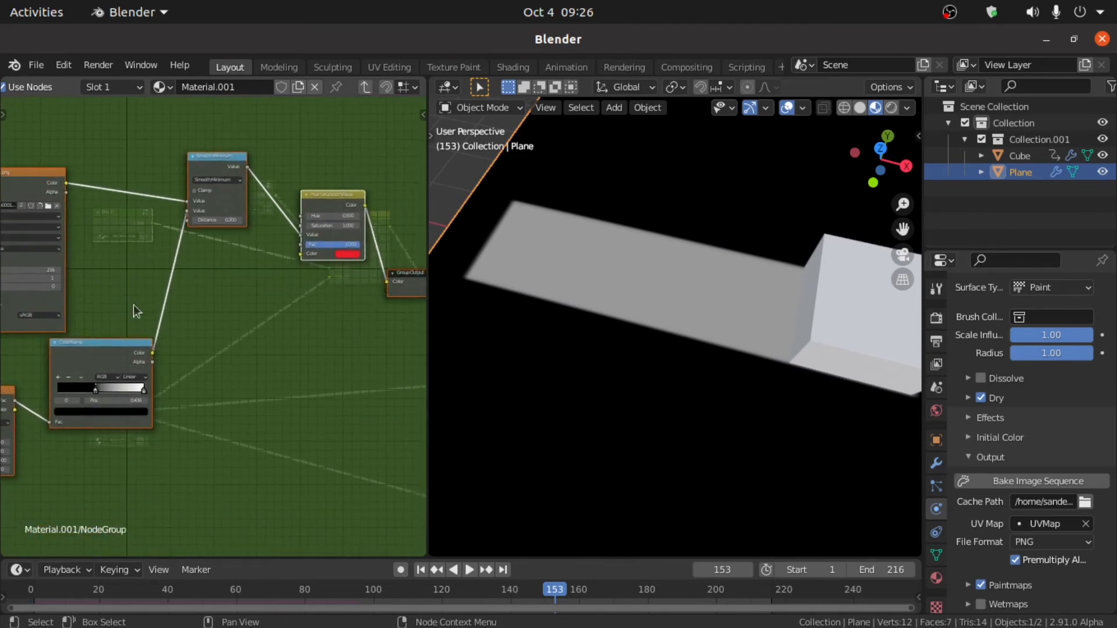
scroll(343, 273, "up", 1)
middle_click_drag(342, 272, 251, 341)
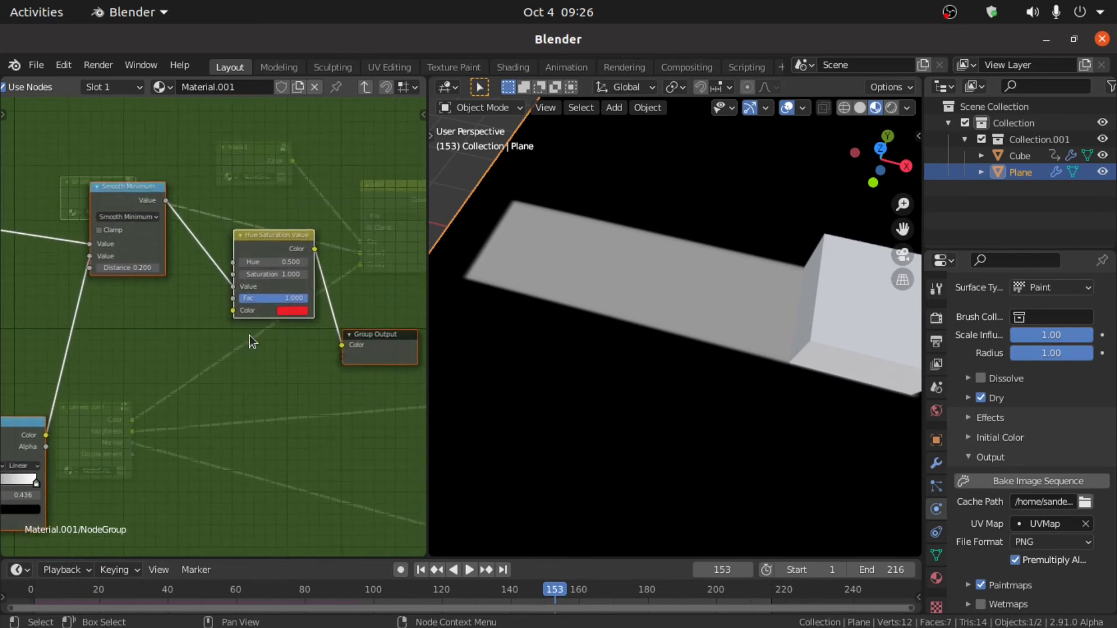
left_click(297, 312)
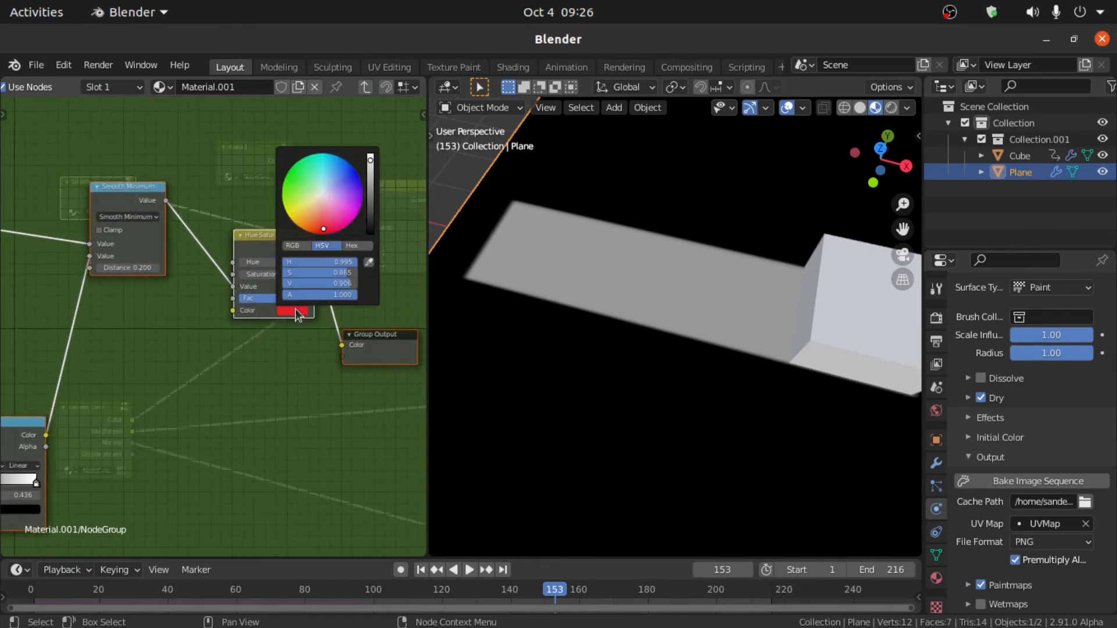
left_click(358, 246)
left_click(346, 261)
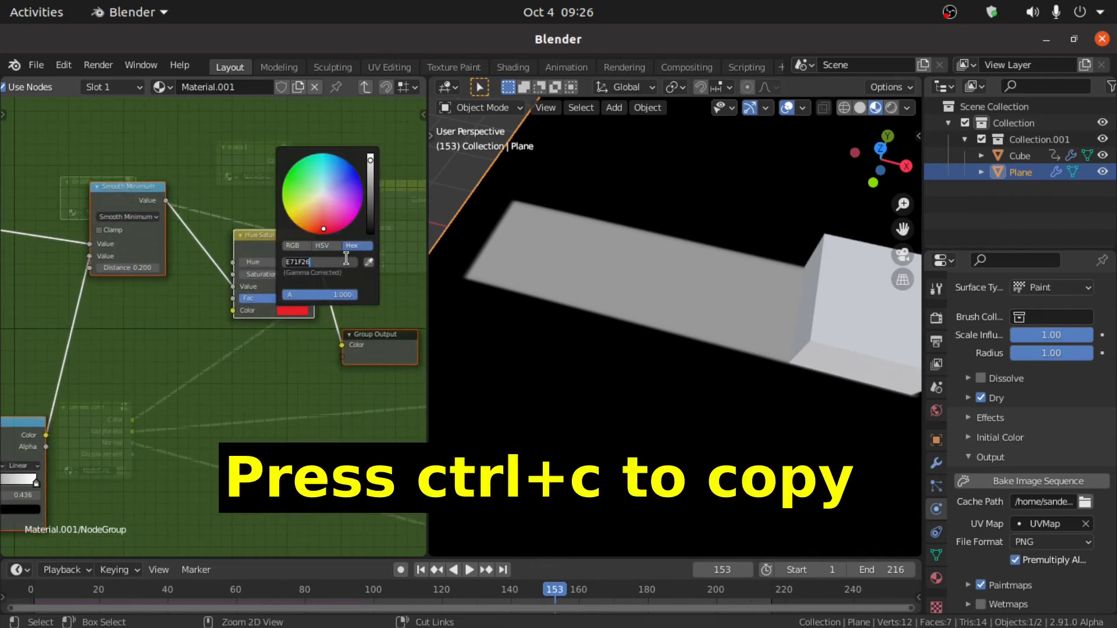
key("ctrl+c")
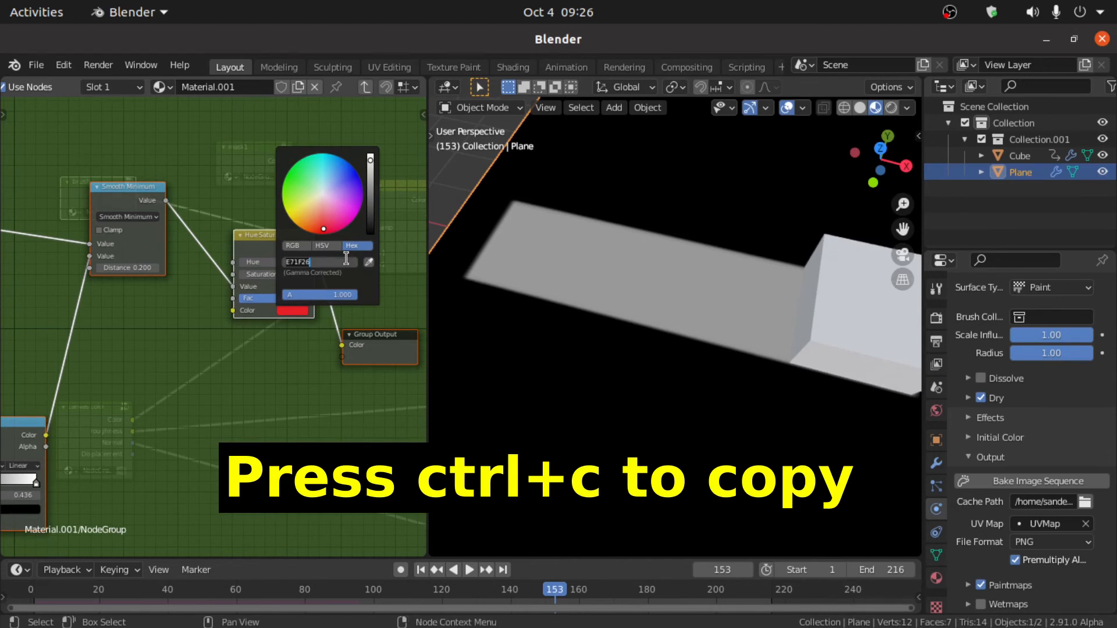
key("ctrl+c")
left_click(262, 364)
left_click(261, 364)
- Set the Fac of the brush group's Hue Saturation Value node to 0 and leave the group
scroll(260, 349, "up", 4)
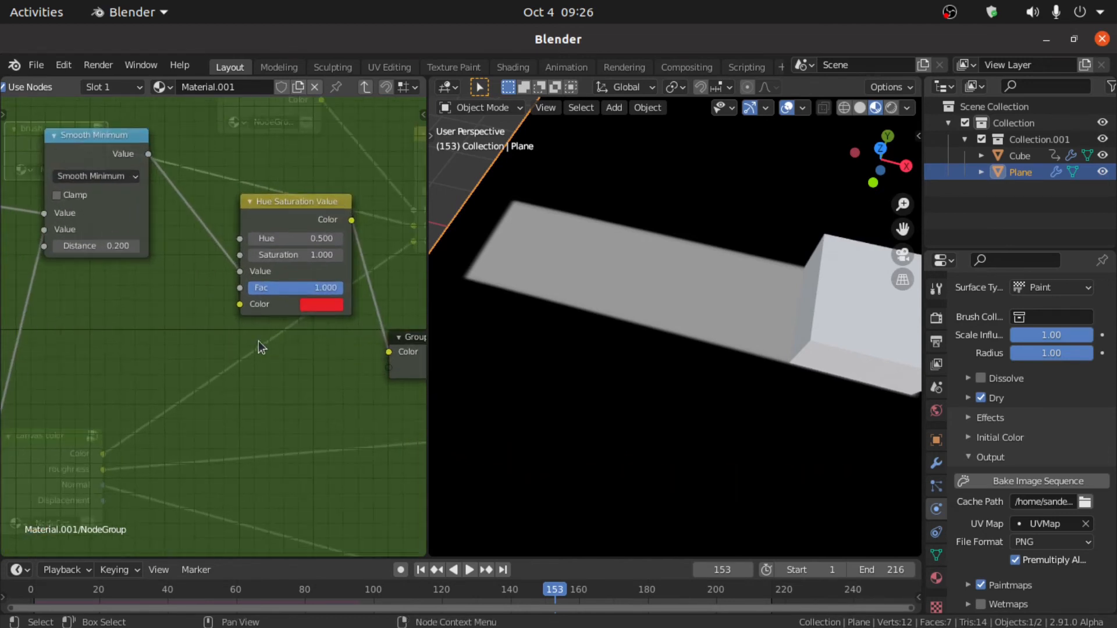
left_click_drag(342, 287, 249, 287)
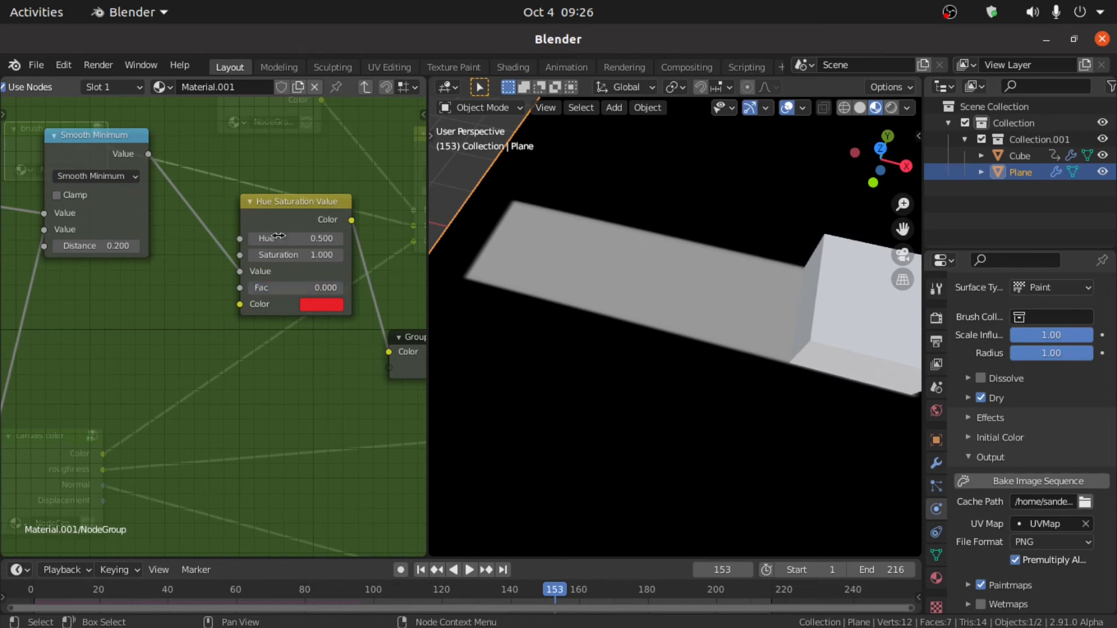
left_click(363, 92)
- Set the new Hue Saturation Value node's color to hex E71F26 by pasting the copied value, and its Fac to 0
scroll(299, 214, "down", 4)
middle_click_drag(267, 201, 256, 375)
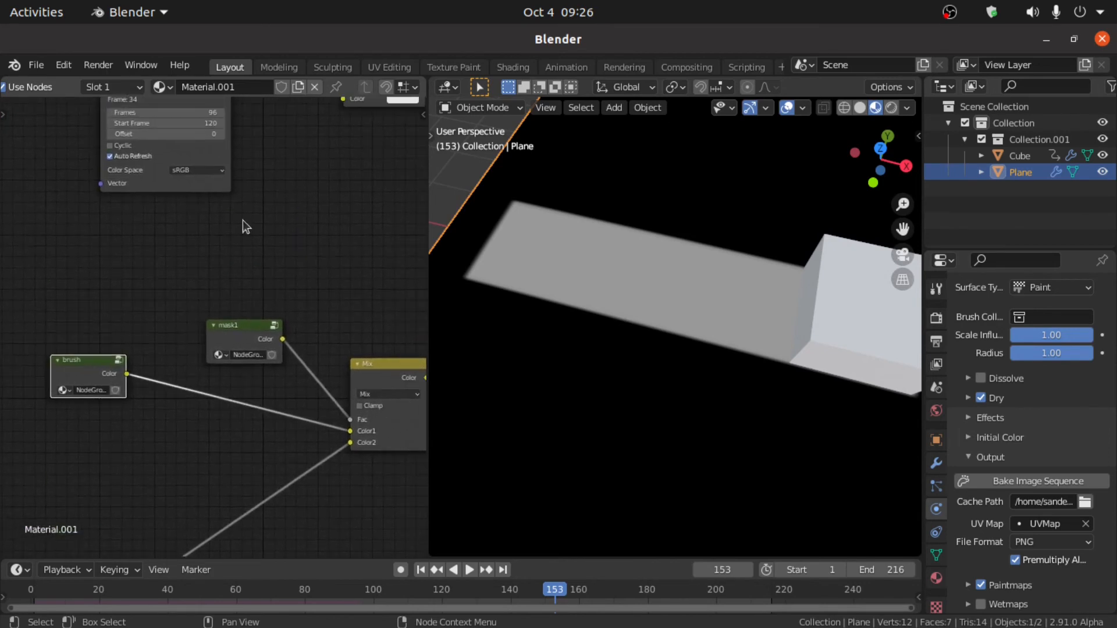
middle_click_drag(244, 225, 118, 375)
scroll(121, 372, "up", 4)
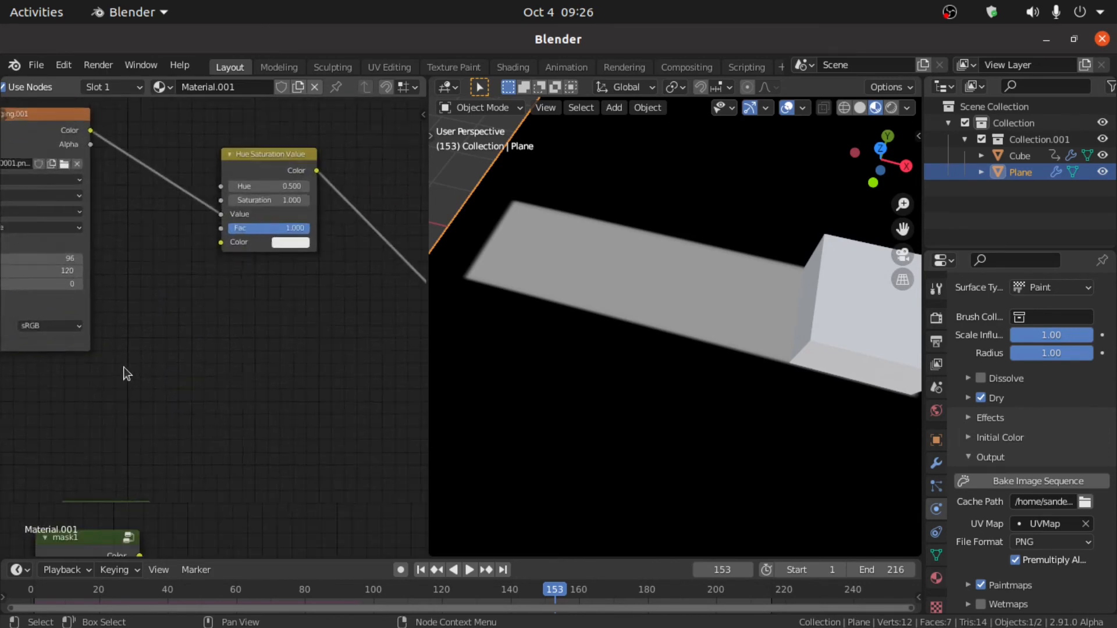
left_click(302, 229)
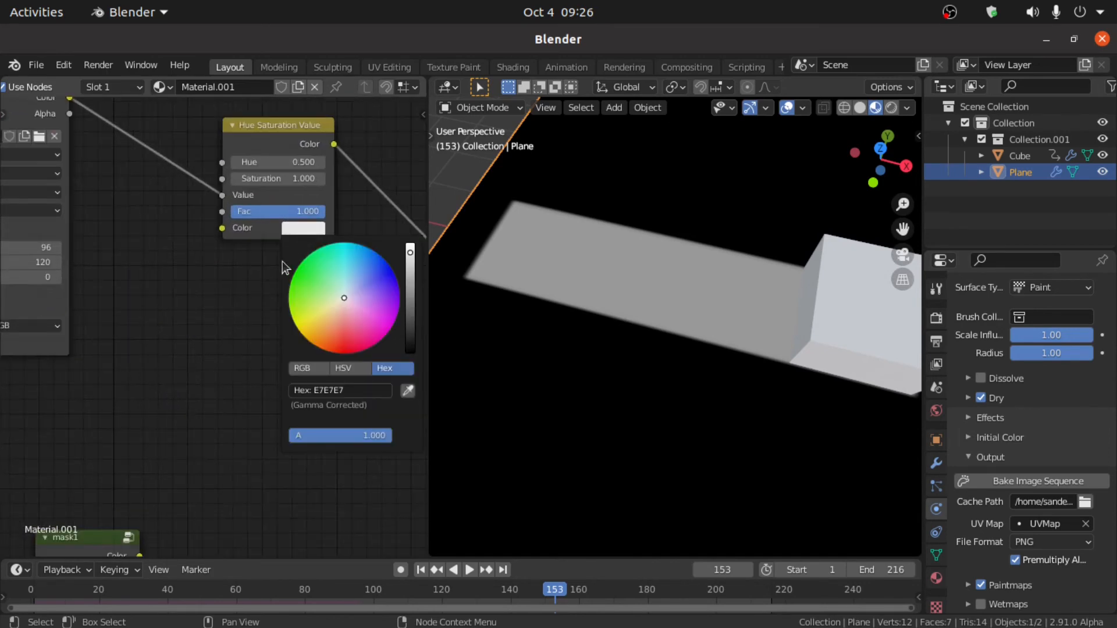
left_click(354, 390)
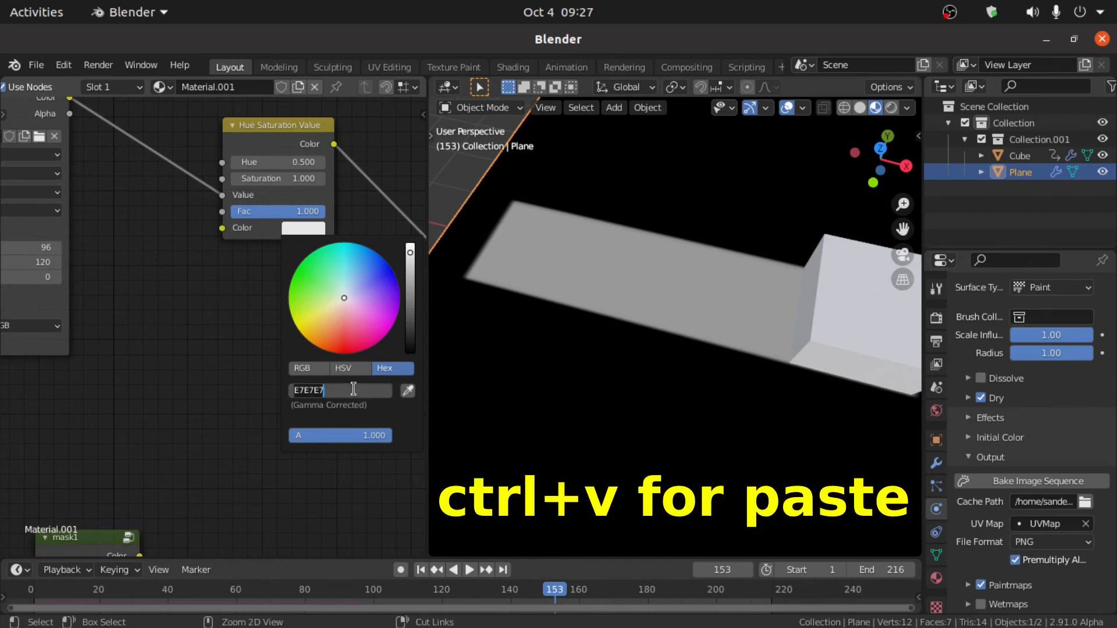
key("ctrl+v")
key("Return")
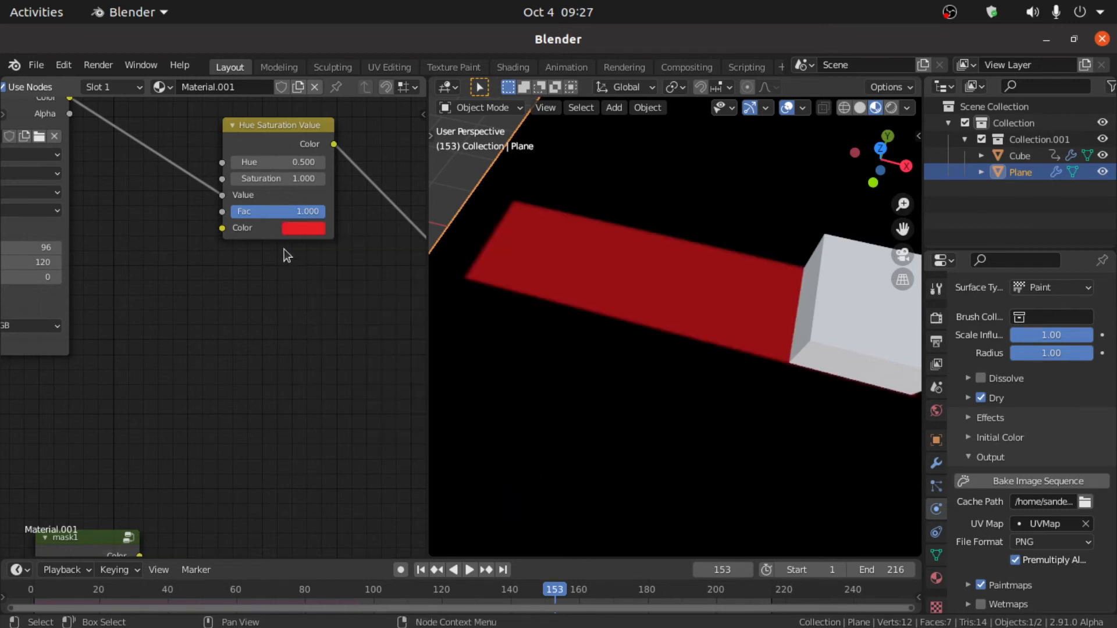
left_click_drag(289, 212, 230, 245)
scroll(252, 264, "down", 14)
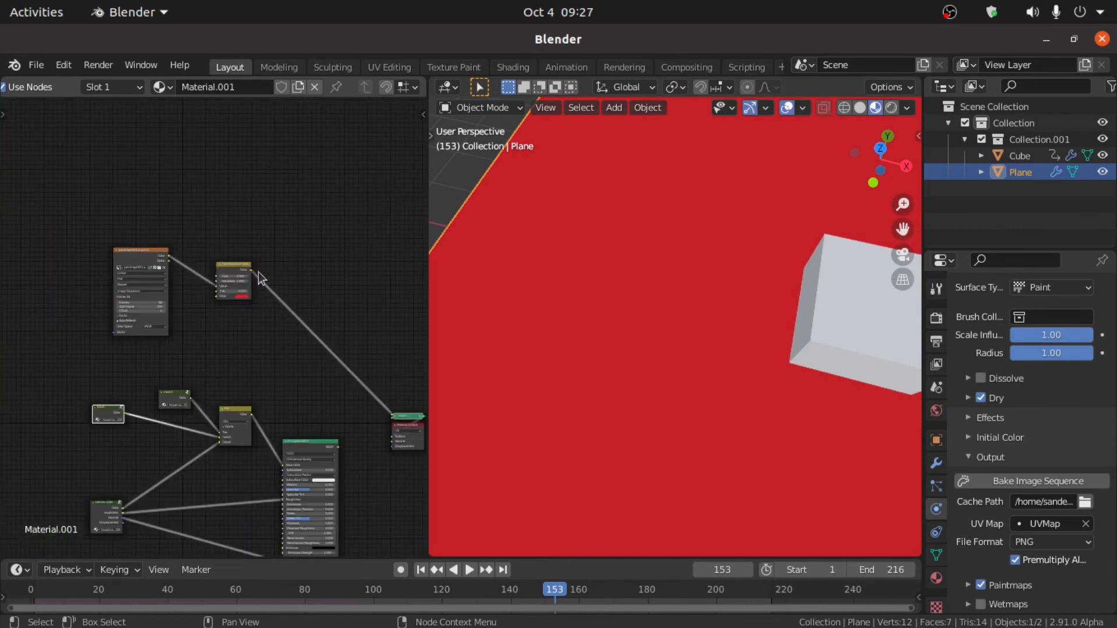
- Play the animation from the first frame to about frame 194 and examine the plane's color preview
scroll(294, 298, "up", 8)
key("space")
left_click(464, 571)
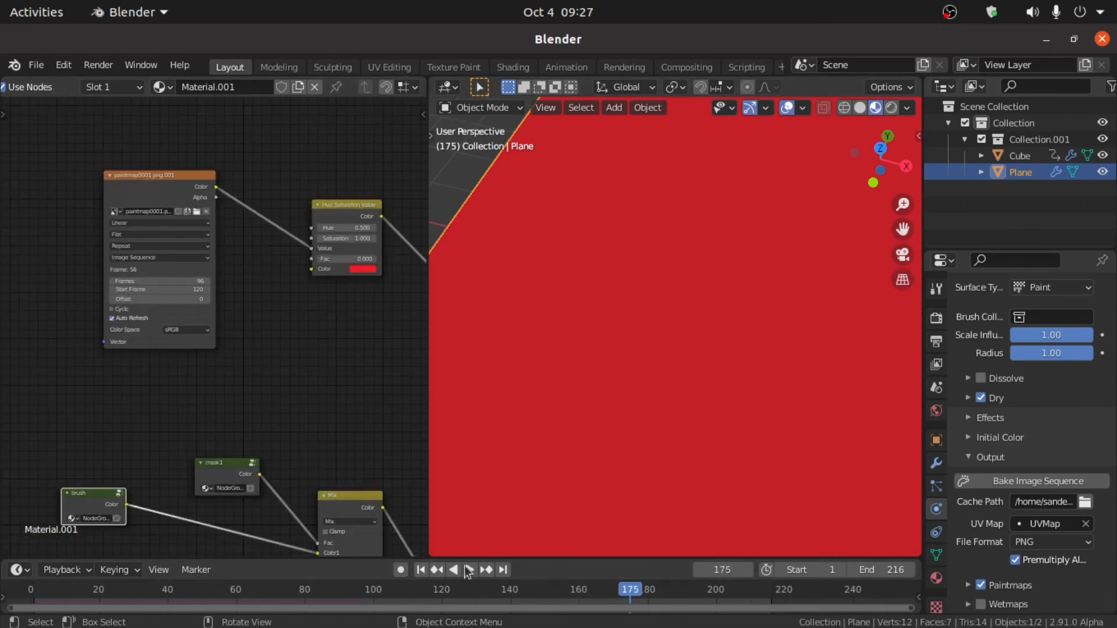
left_click(423, 570)
scroll(498, 466, "down", 5)
scroll(378, 396, "down", 3)
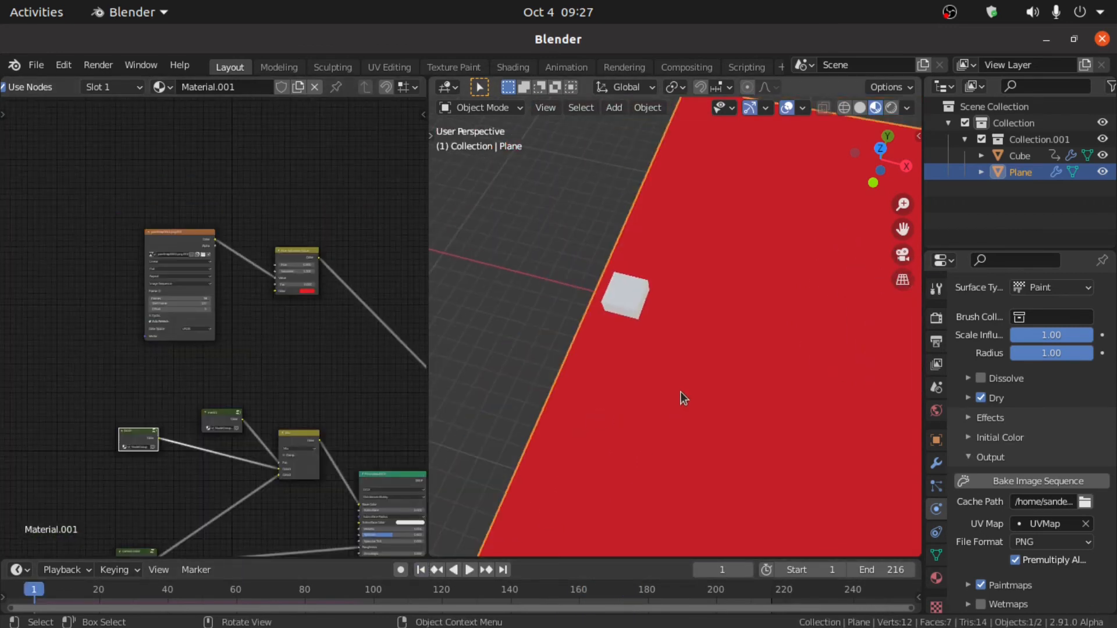
key("space")
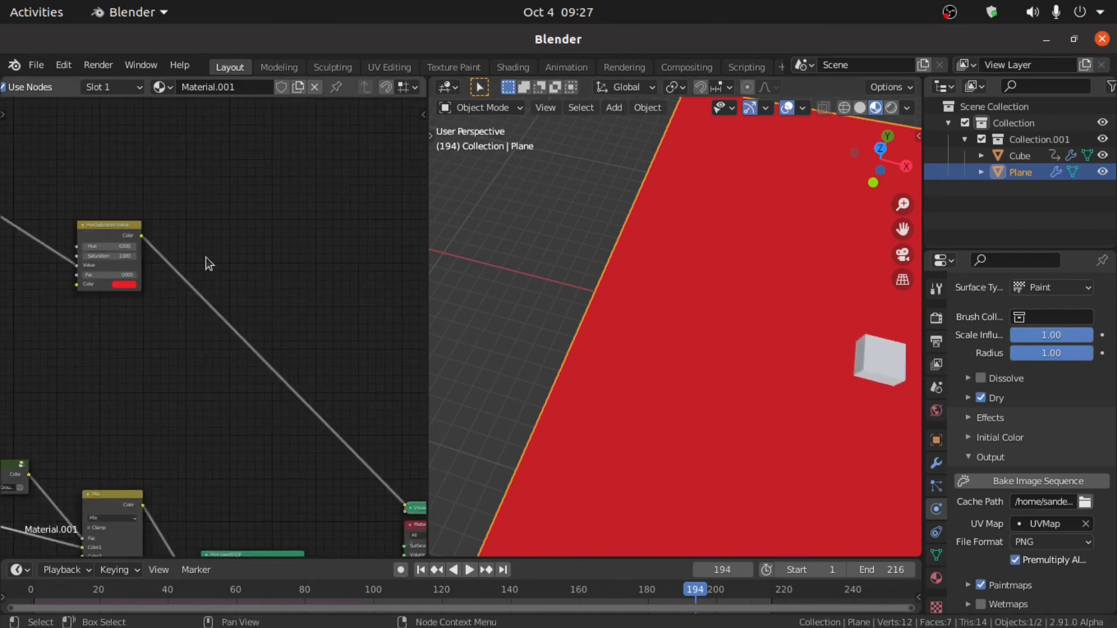
scroll(205, 258, "down", 1)
middle_click_drag(236, 266, 273, 217)
scroll(193, 428, "up", 4)
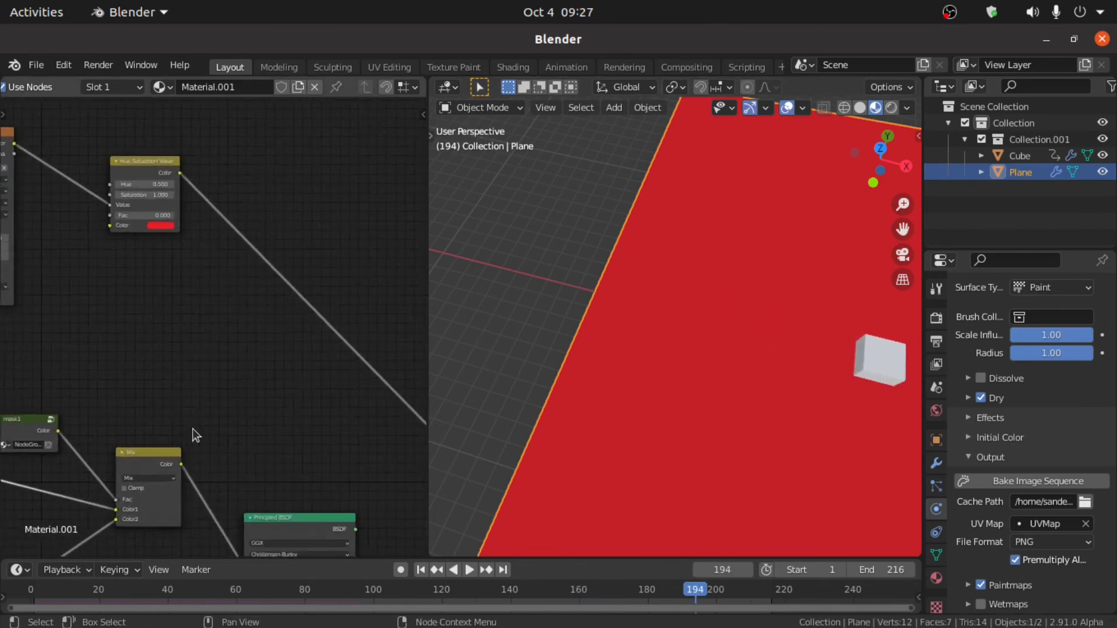
- Duplicate the Mix node and place the copy between the Hue Saturation Value node and the Principled BSDF
left_click(144, 476)
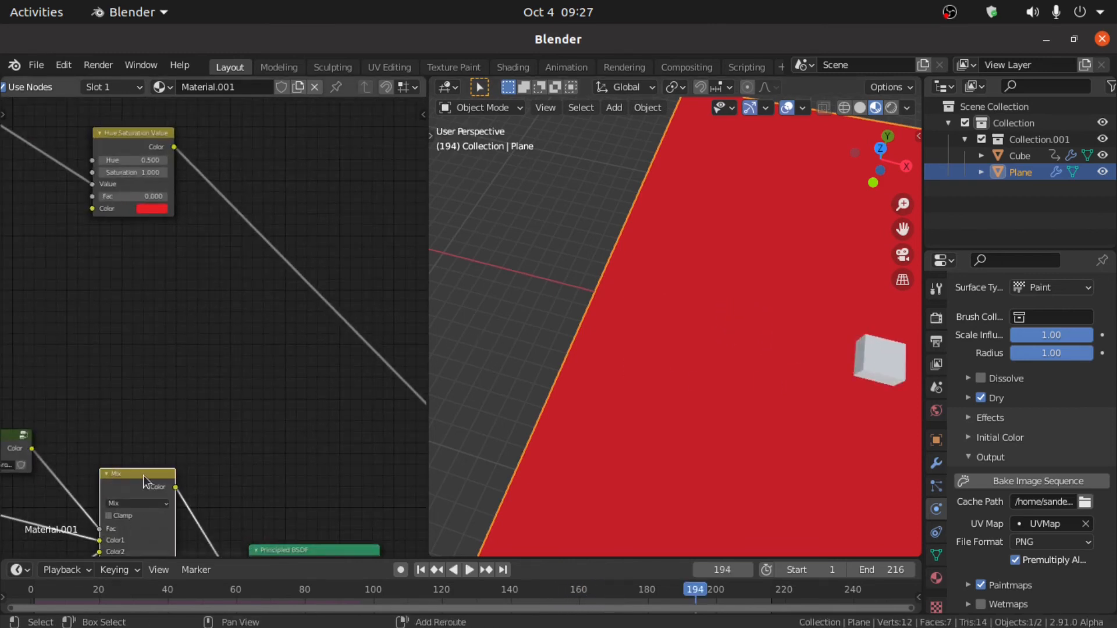
key("shift+d")
left_click(244, 348)
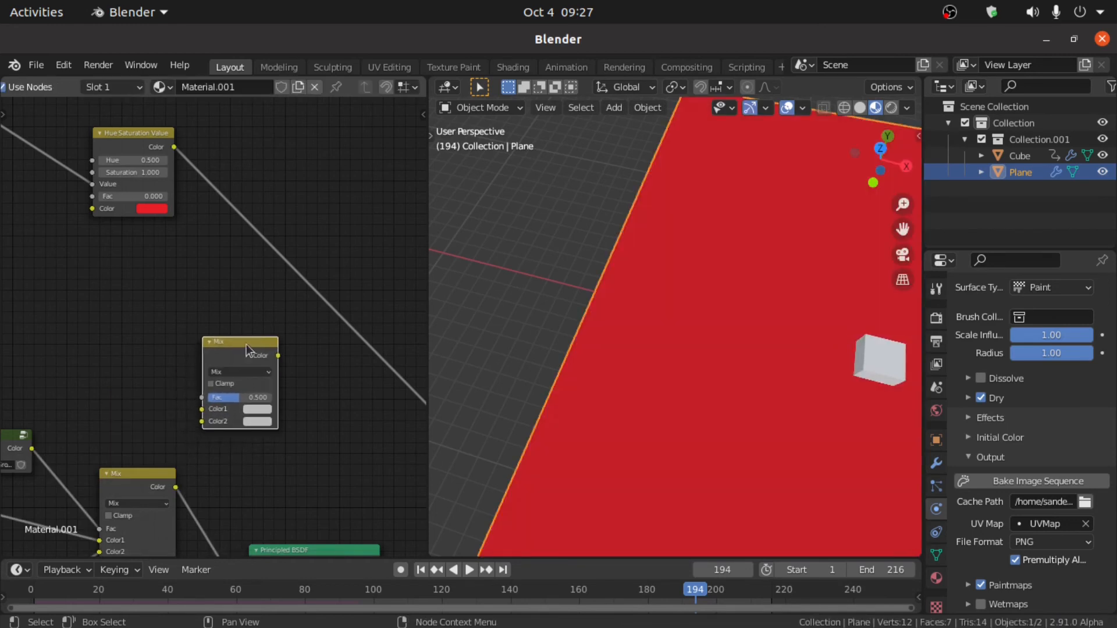
scroll(250, 326, "down", 3)
middle_click_drag(252, 312, 181, 262)
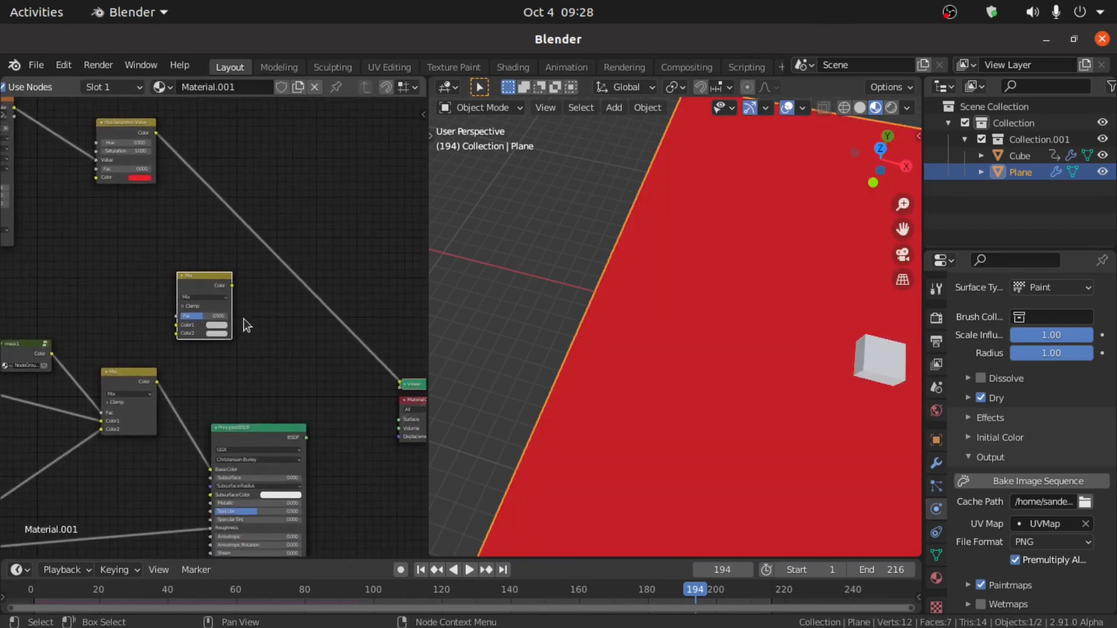
- Link Hue Saturation Value to the new Mix node's Color1, the first Mix to its Color2, and its output to the Principled BSDF's Base Color
left_click_drag(156, 132, 176, 325)
left_click_drag(156, 382, 174, 333)
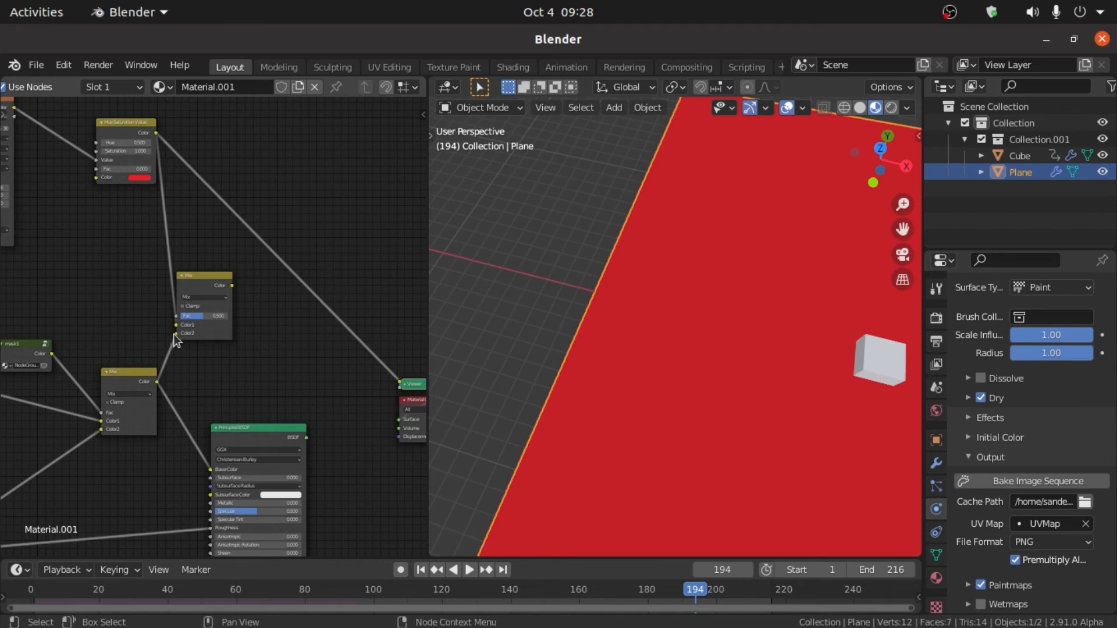
left_click_drag(232, 286, 212, 469)
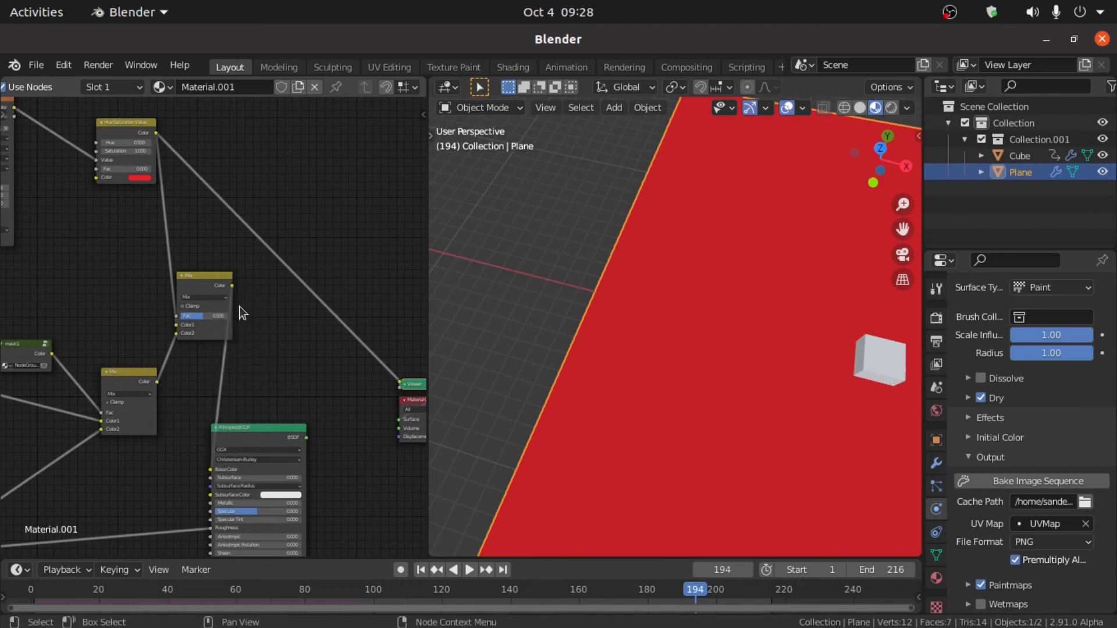
- Preview the Principled BSDF on the plane, play the animation from frame 1 to about frame 104, and return to the first frame
scroll(239, 306, "down", 1)
left_click(421, 570)
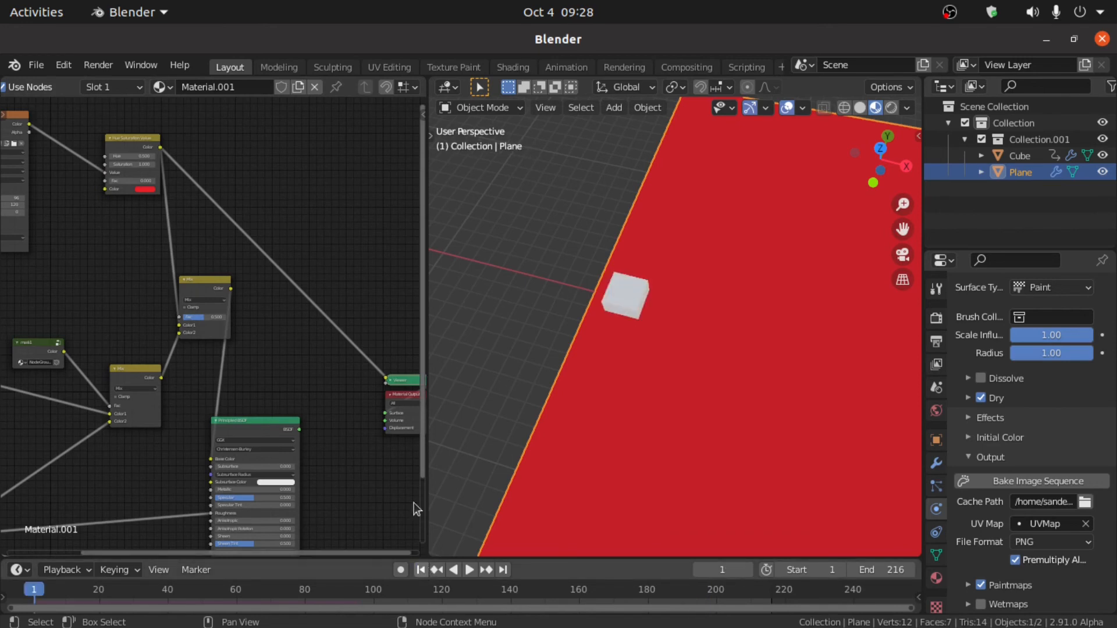
left_click(258, 420, "ctrl+shift")
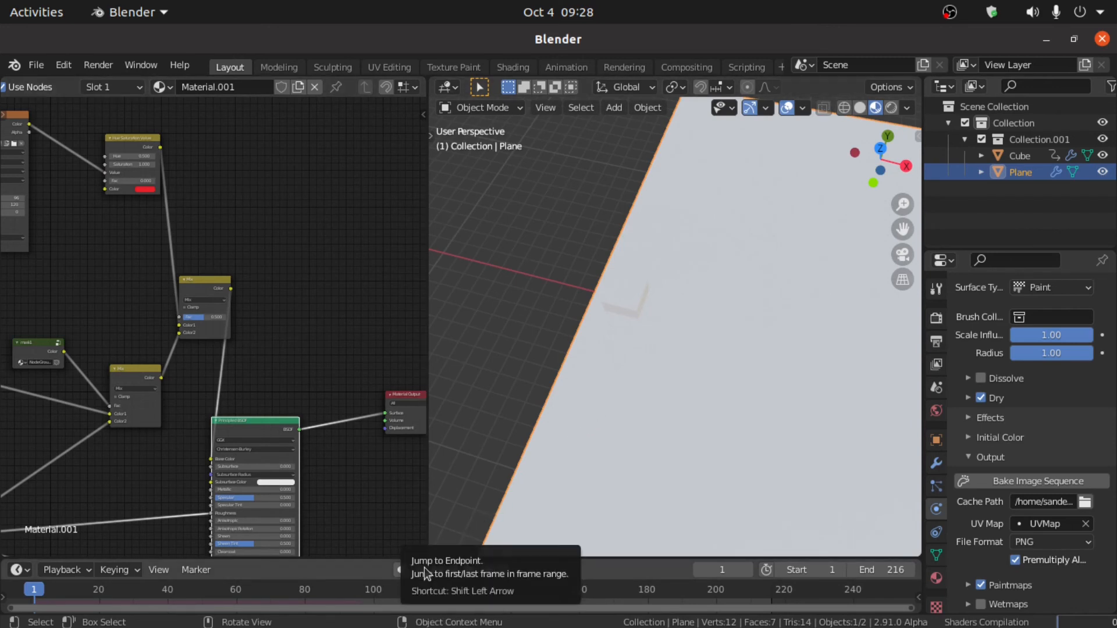
key("space")
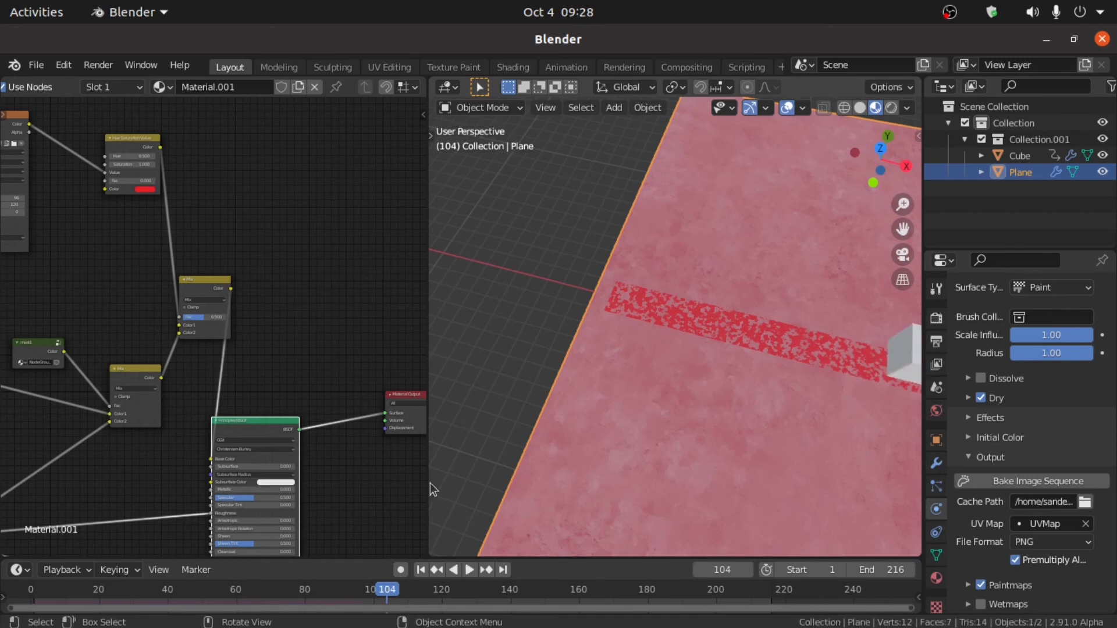
left_click(421, 569)
- Duplicate the paintmap0001.png image sequence node that starts at frame 120 and place the copy above the original
middle_click_drag(201, 296, 259, 363)
scroll(153, 299, "up", 2)
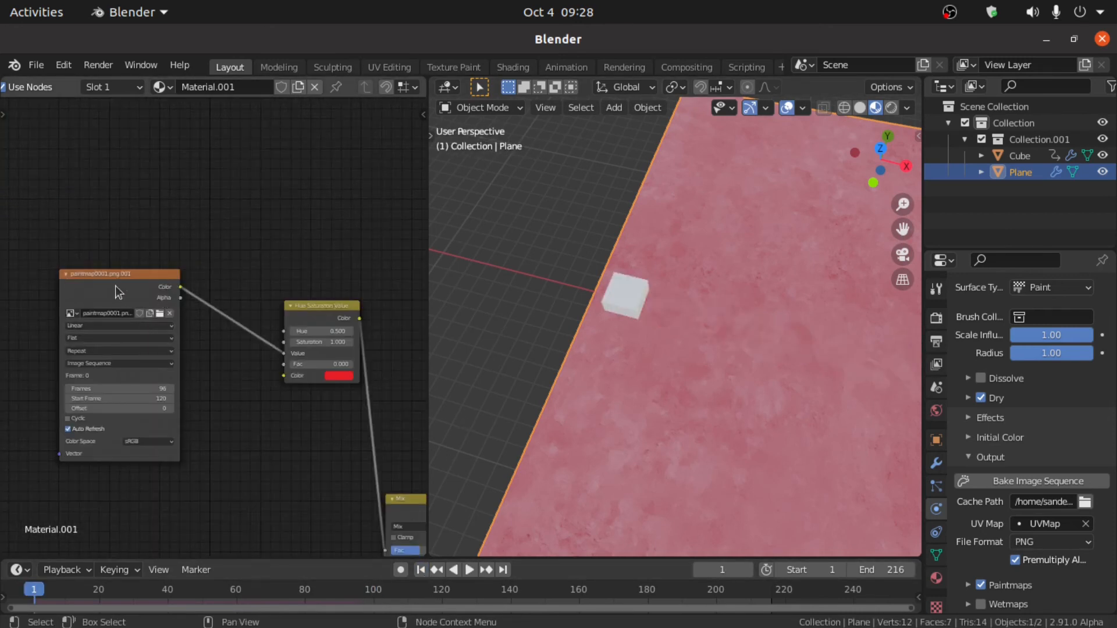
left_click_drag(27, 217, 194, 488)
key("shift+d")
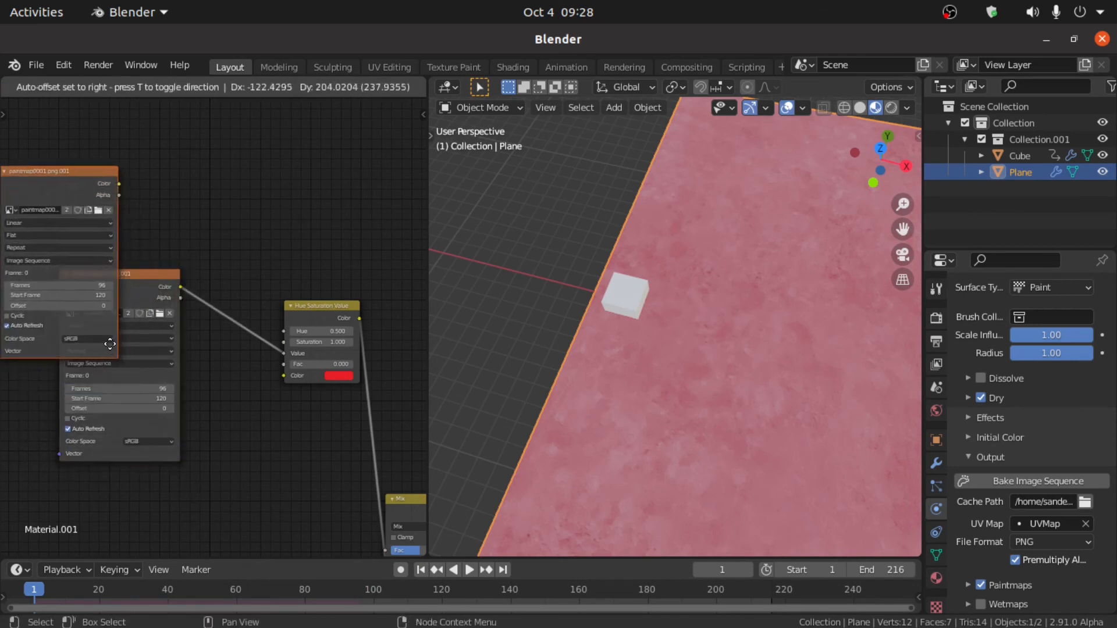
left_click(146, 244)
middle_click_drag(151, 249, 210, 427)
scroll(230, 292, "up", 3)
key("shift+a")
left_click(231, 292)
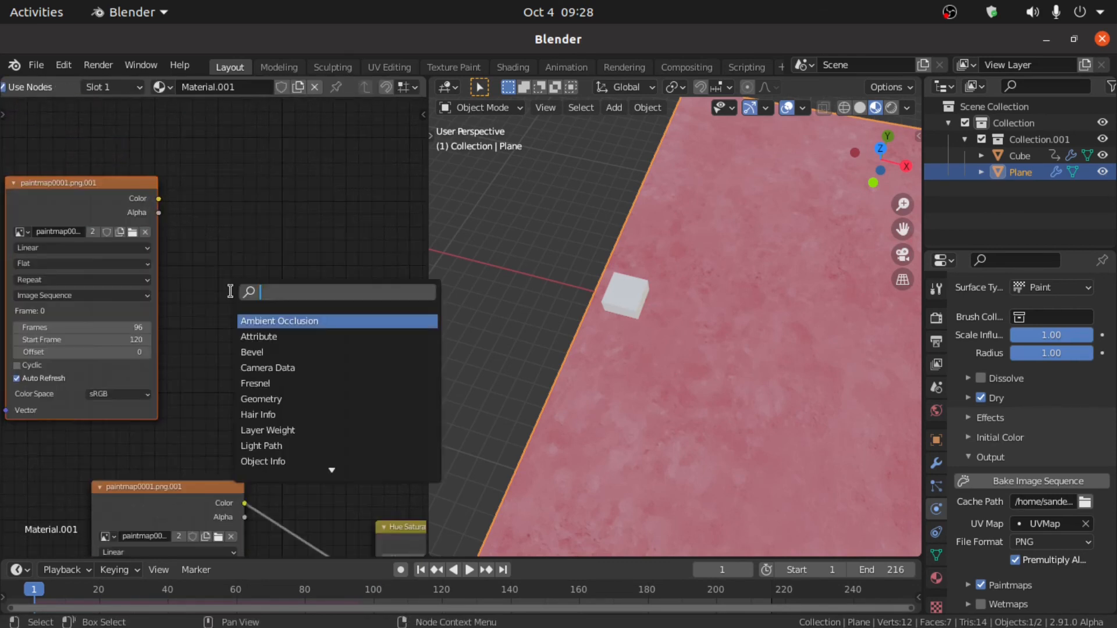
key("Escape")
- Add a Map Range node with the duplicated paintmap's Color linked to its Value, and preview its result on the plane at frame 211
key("shift+a")
left_click(248, 251)
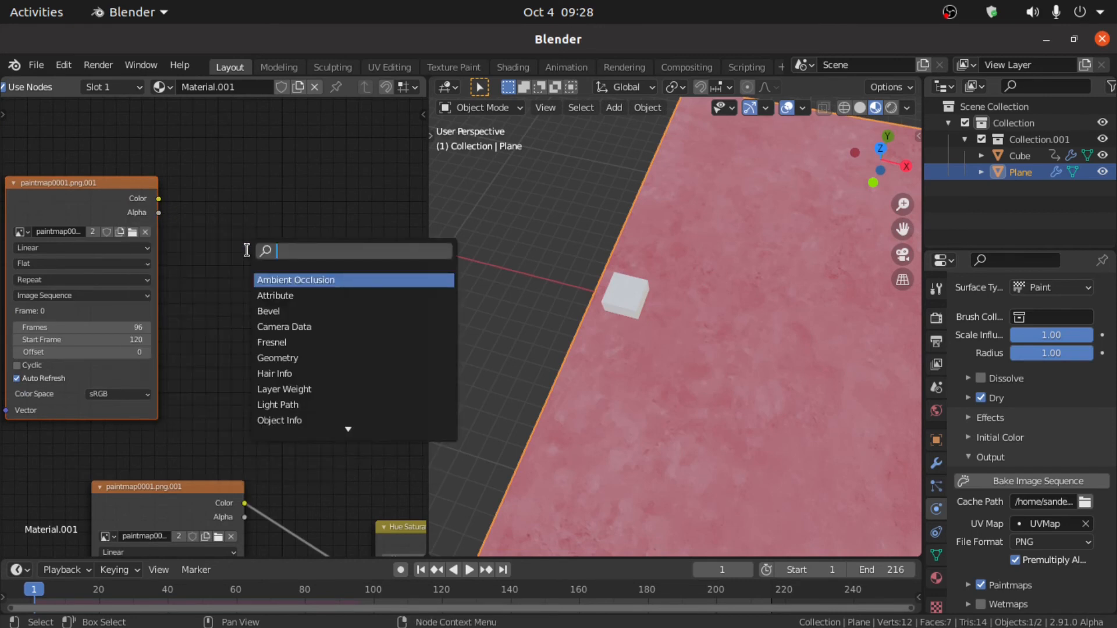
type("map")
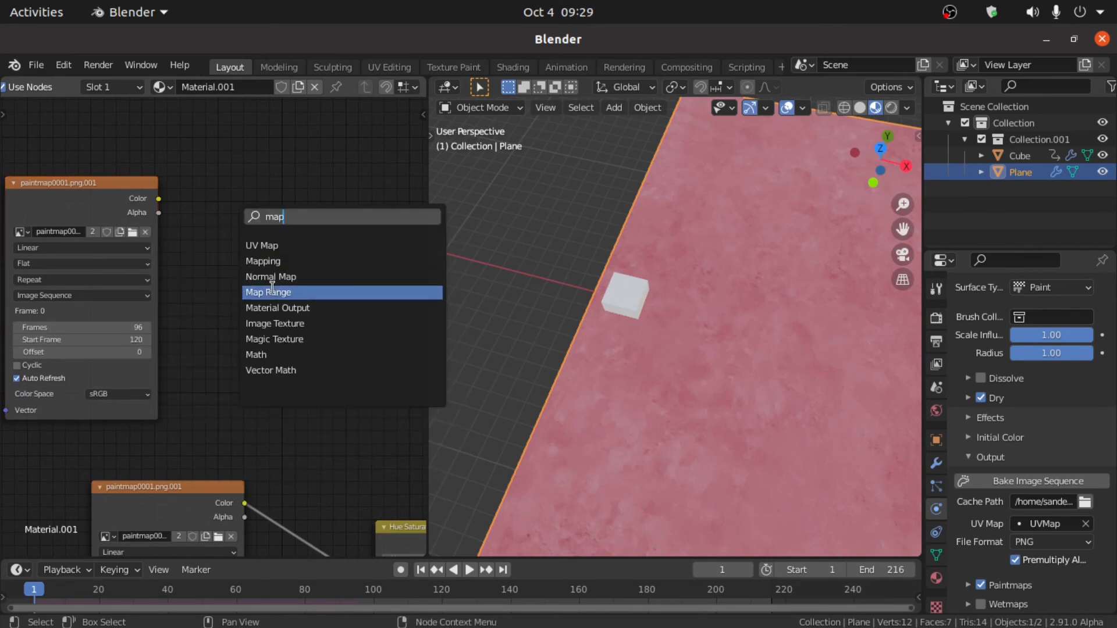
left_click(271, 292)
left_click_drag(160, 199, 227, 271)
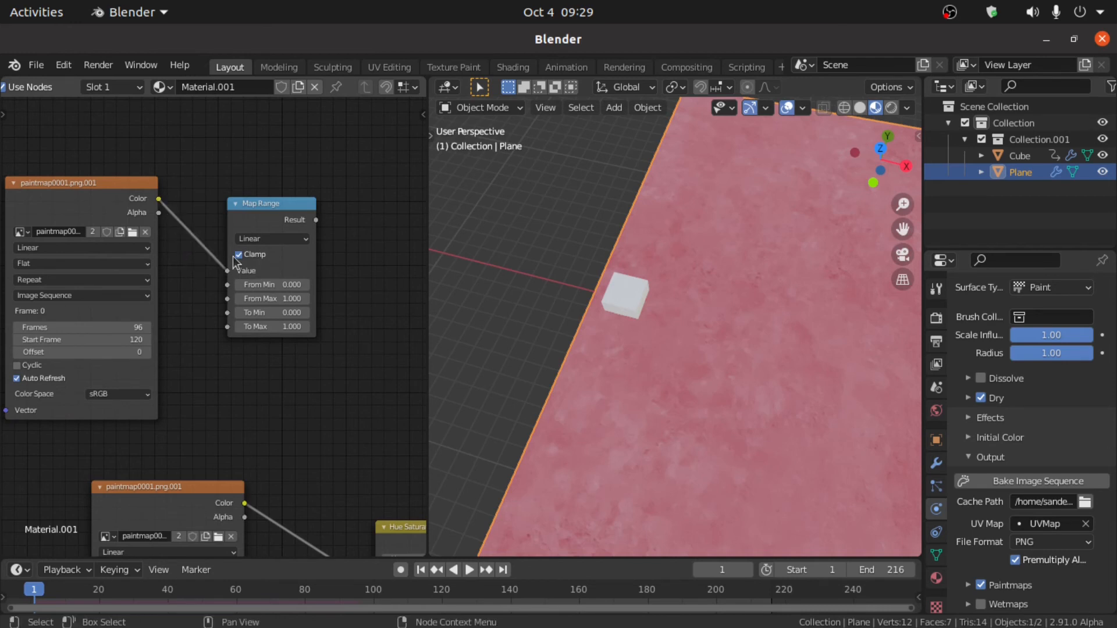
left_click(265, 206, "ctrl+shift")
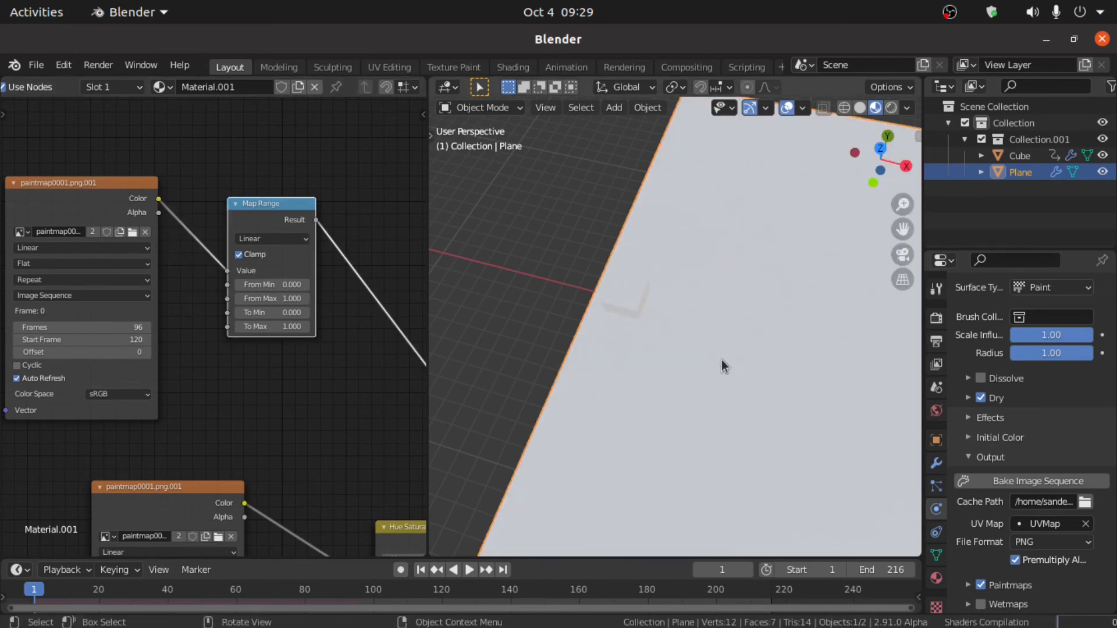
left_click_drag(719, 569, 832, 569)
- Add an Invert node and insert it on the link coming out of the Map Range node
middle_click_drag(340, 286, 268, 235)
key("shift+a")
left_click(267, 235)
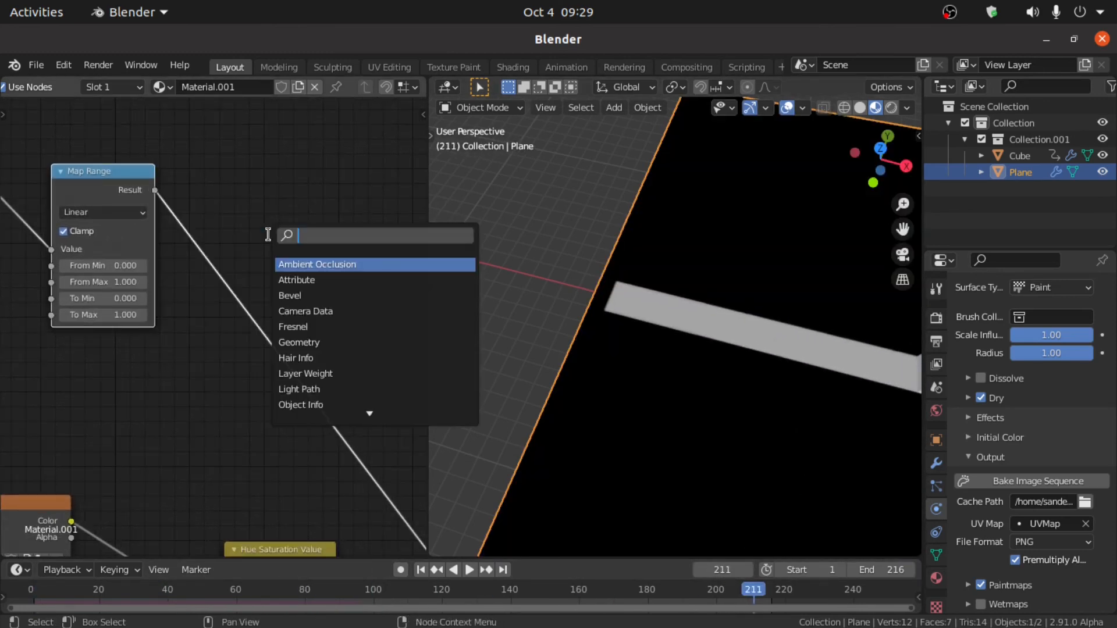
type("i")
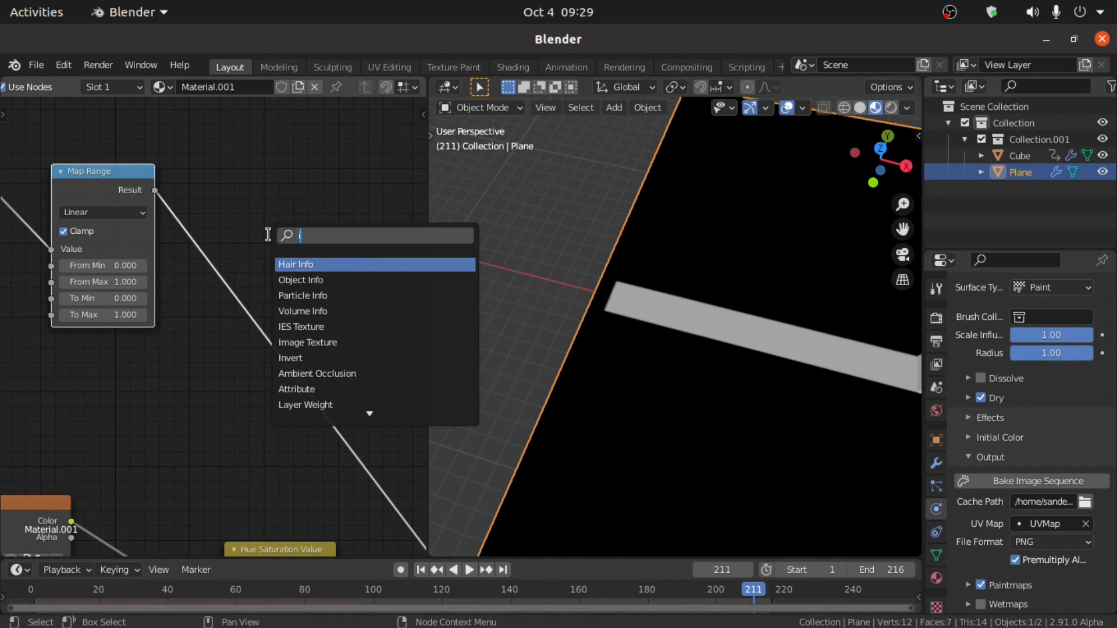
type("ver")
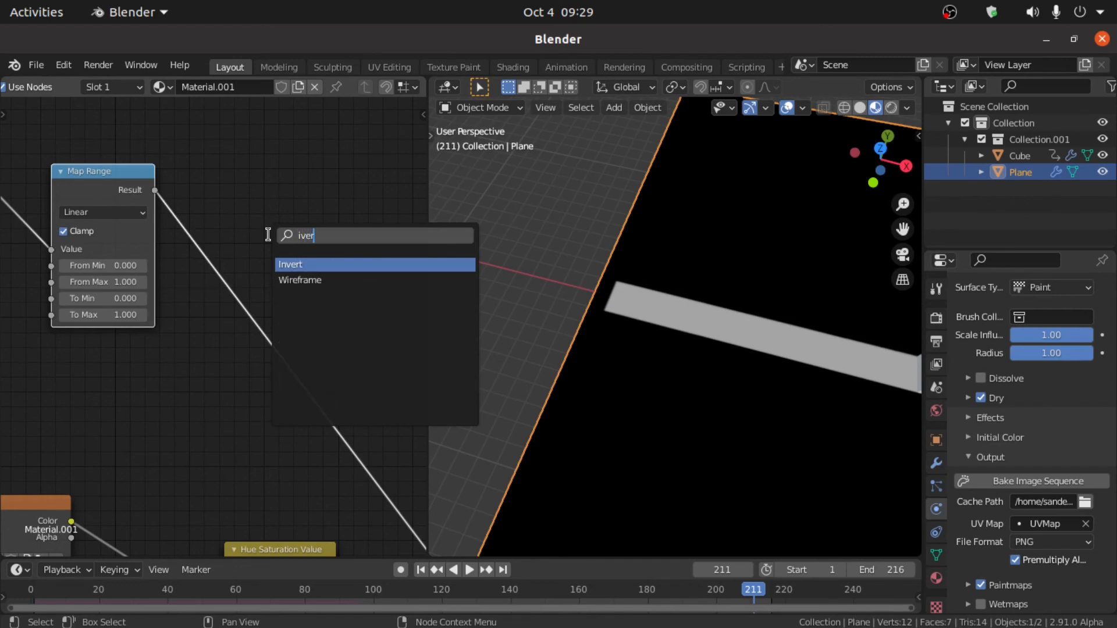
left_click(296, 263)
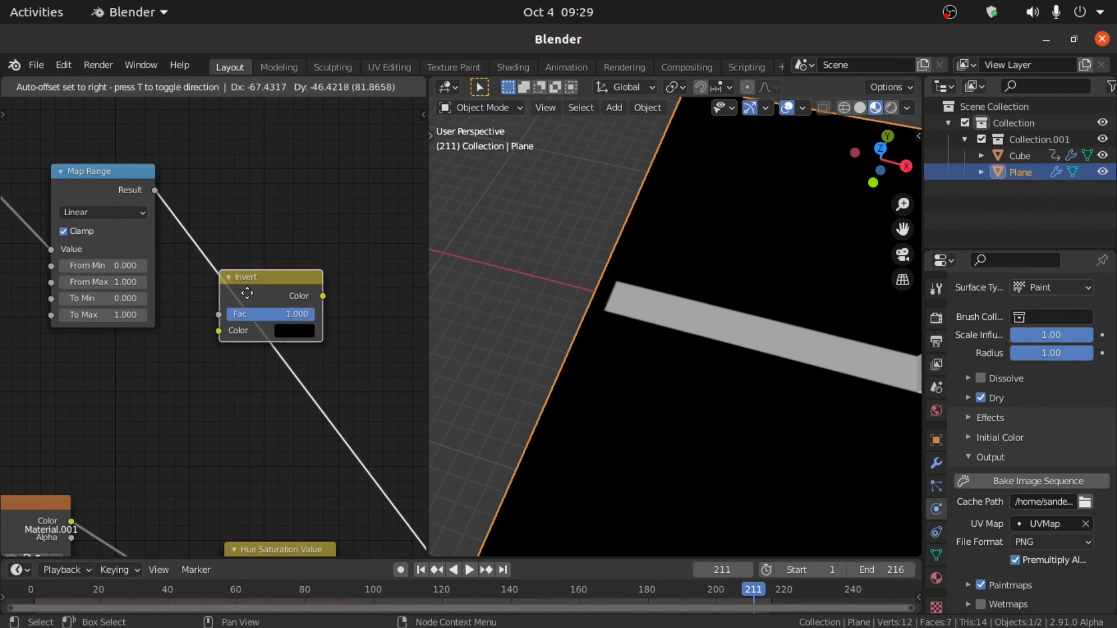
left_click(318, 300)
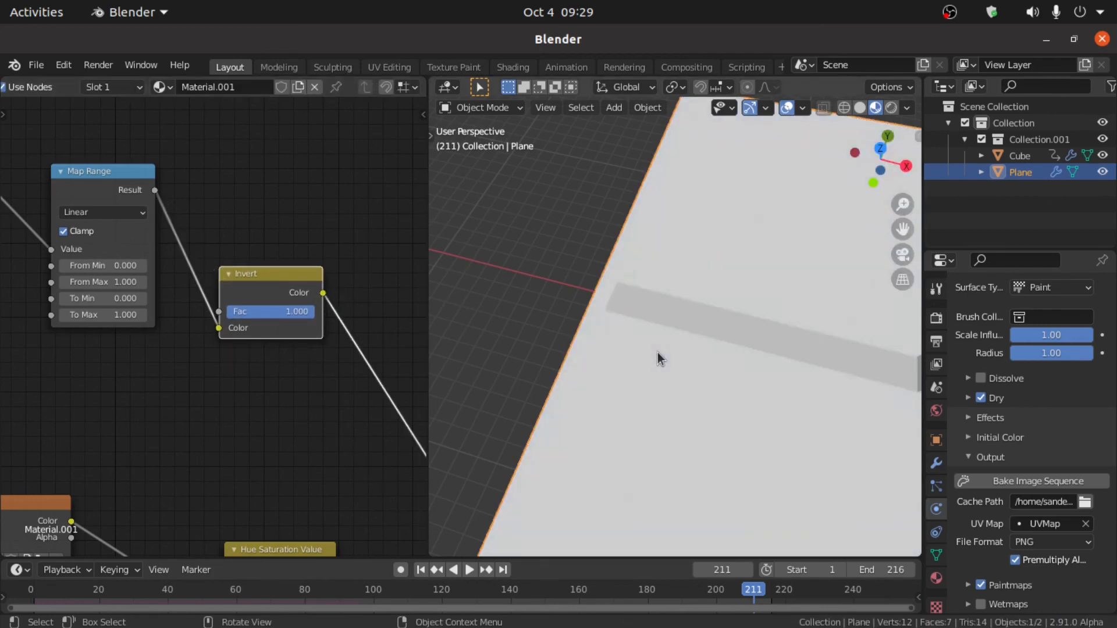
- Move the Invert node aside and insert a ColorRamp node between Map Range and Invert
left_click_drag(286, 270, 344, 264)
key("shift+a")
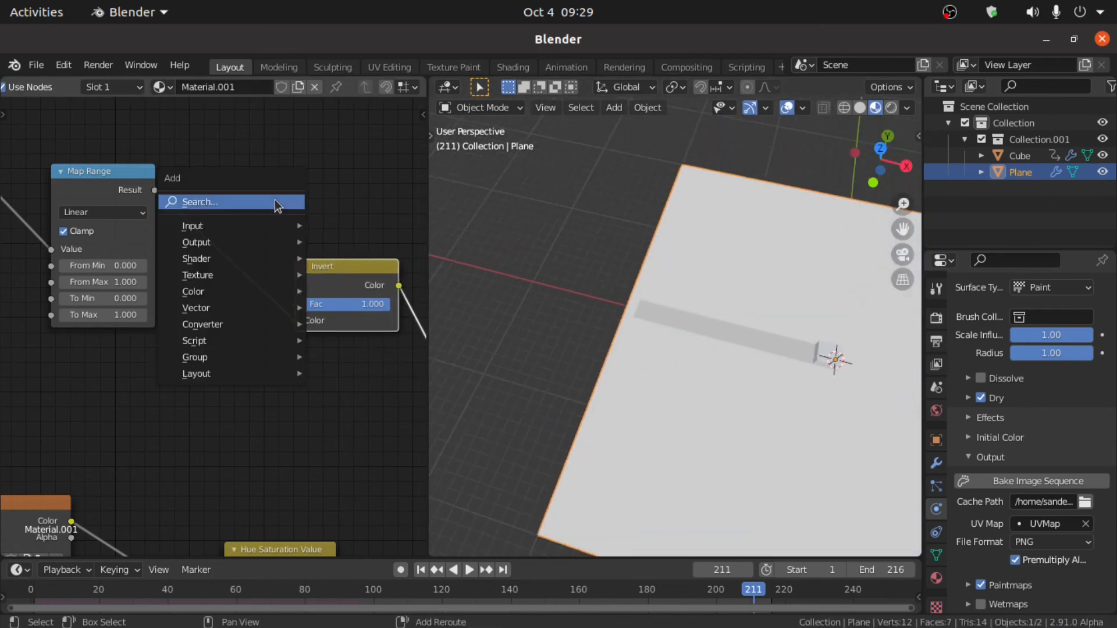
left_click(274, 199)
type("color")
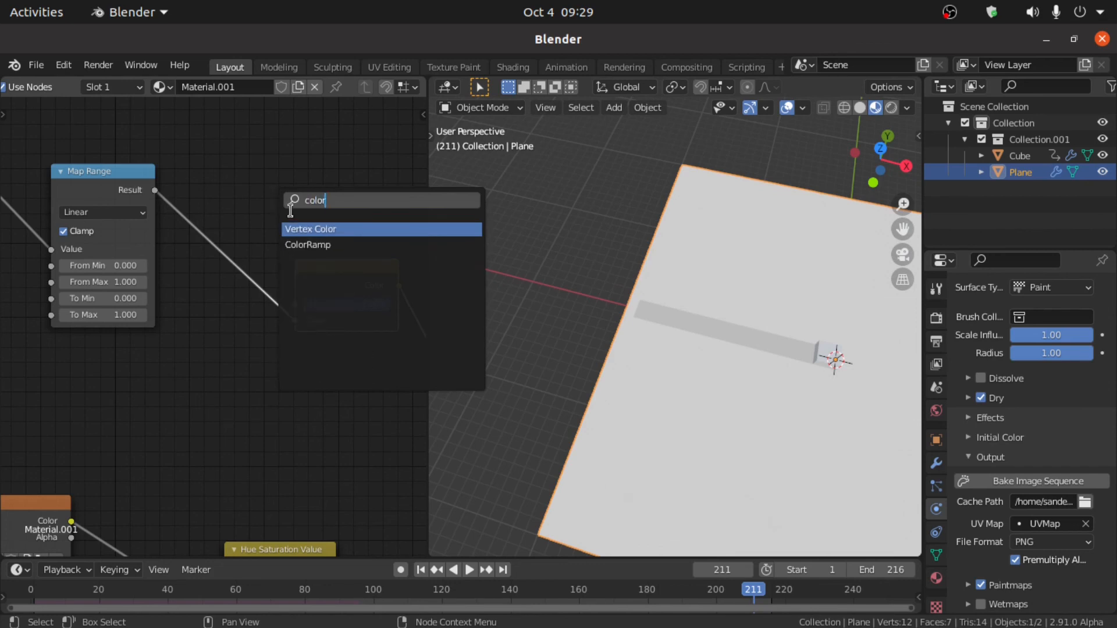
left_click(312, 245)
left_click(219, 210)
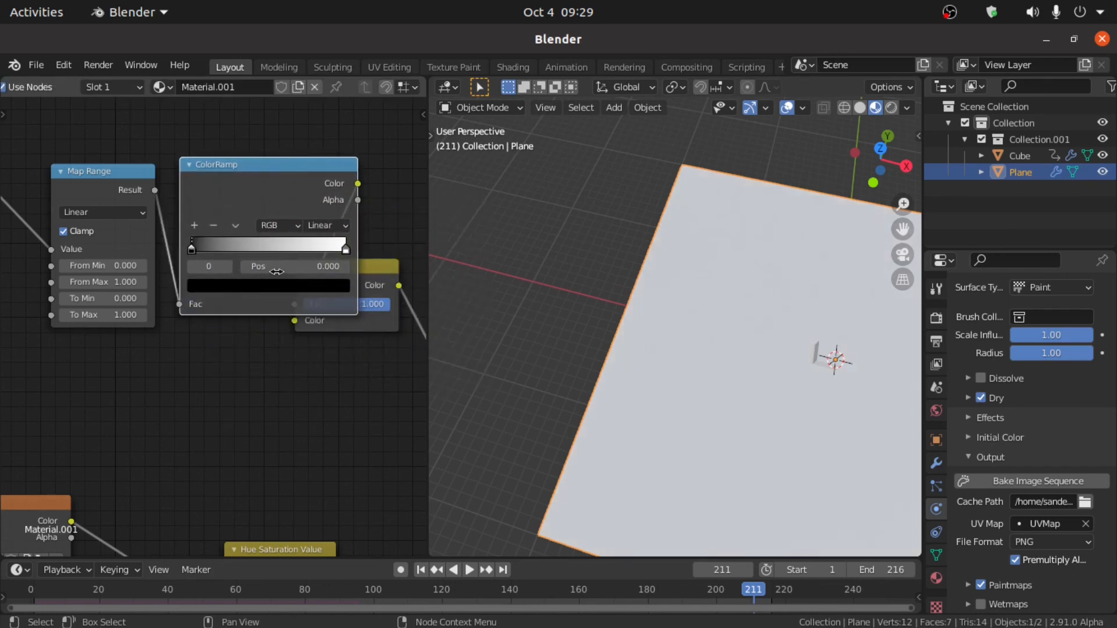
- Move the ColorRamp's white stop close to the black one, to position 0.073
left_click(380, 250)
left_click_drag(379, 250, 231, 242)
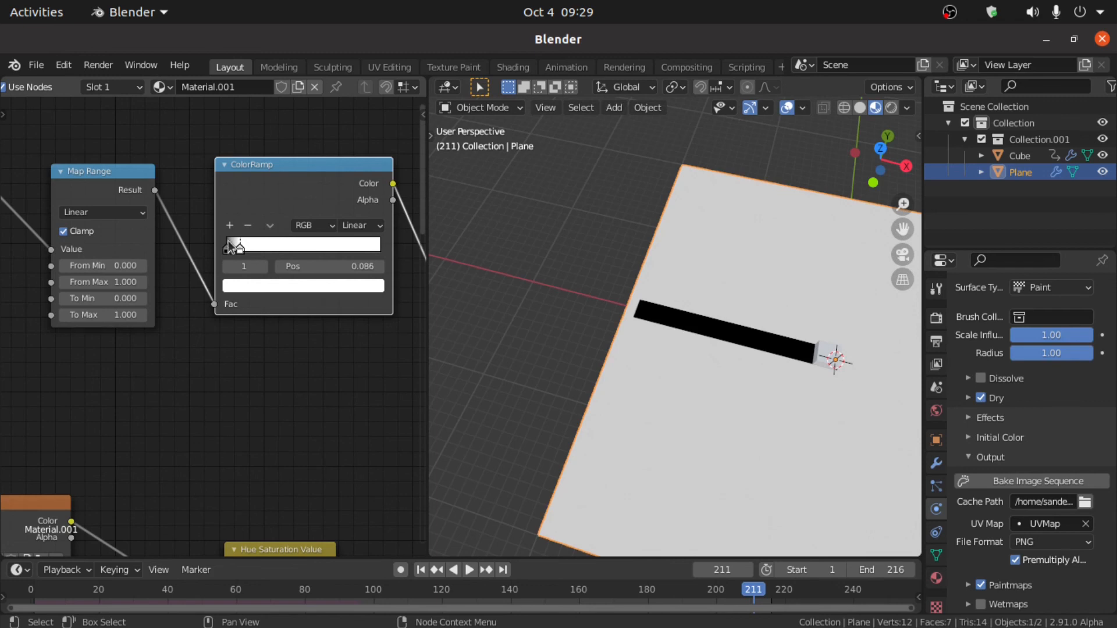
left_click_drag(230, 241, 227, 241)
- Maximize the node editor, move the Principled BSDF away from the Mix nodes and connect it to the Material Output
scroll(279, 321, "down", 2)
middle_click_drag(301, 323, 127, 219)
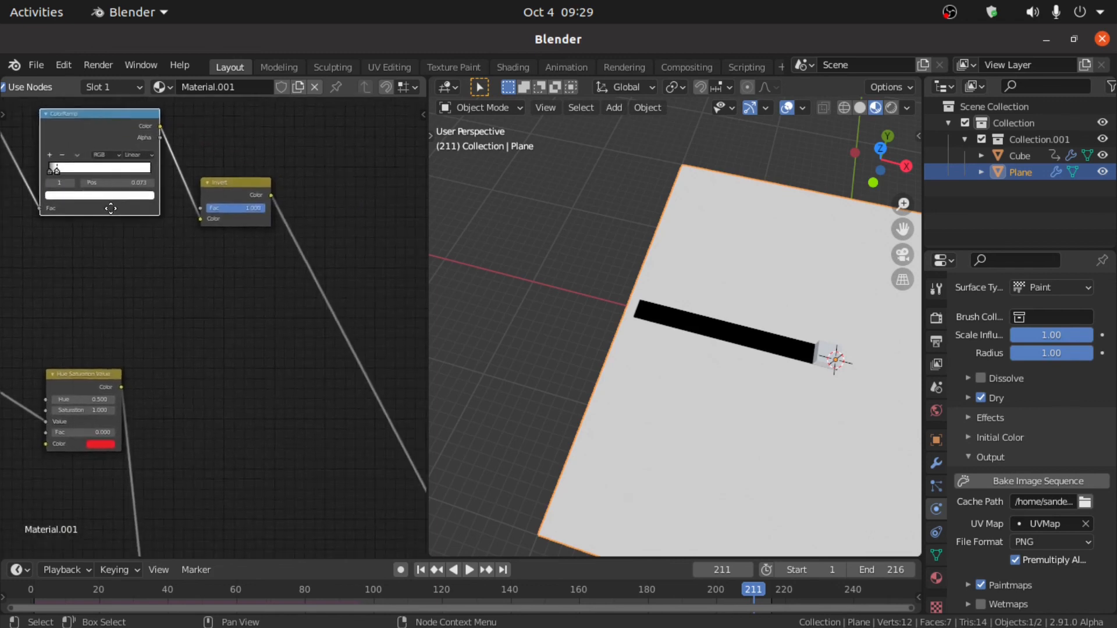
scroll(305, 293, "down", 11)
middle_click_drag(317, 447, 323, 412)
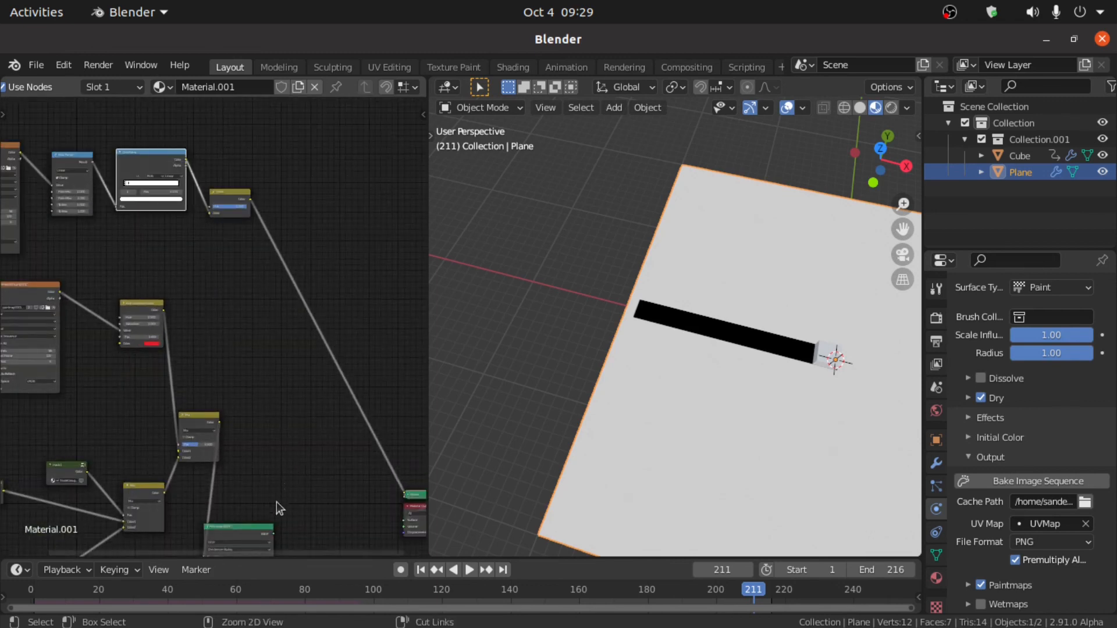
key("ctrl+space")
middle_click_drag(568, 400, 514, 260)
left_click_drag(540, 387, 590, 316)
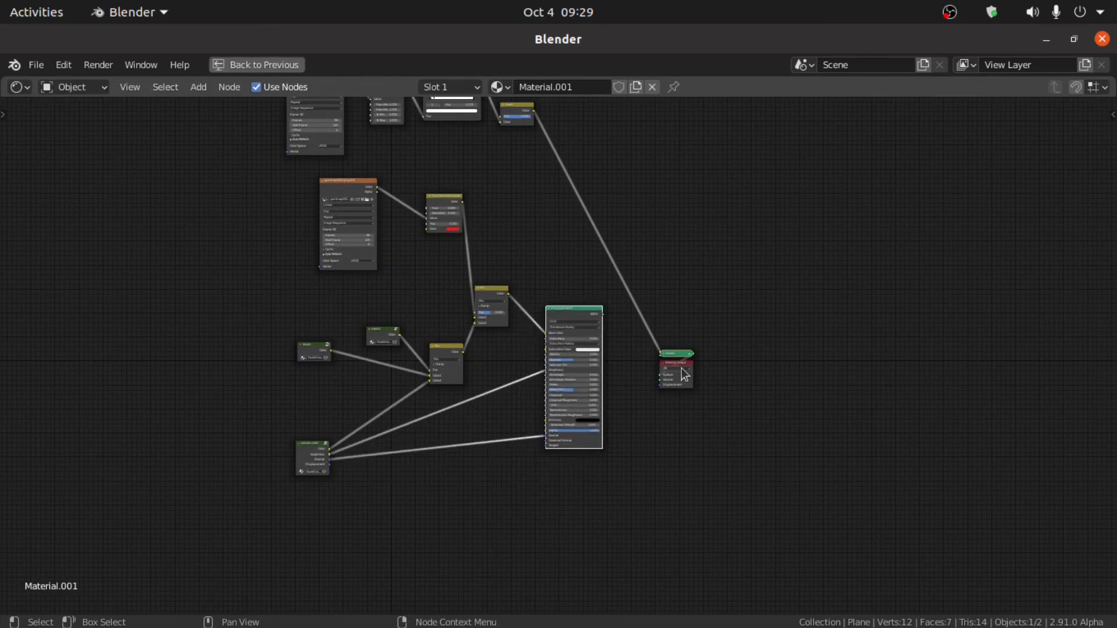
left_click(572, 316, "ctrl+shift")
- Rearrange the Principled BSDF and the second Mix node so the Mix sits just below and beyond the Invert node
scroll(572, 316, "up", 4)
middle_click_drag(560, 253, 561, 373)
left_click_drag(560, 438, 649, 245)
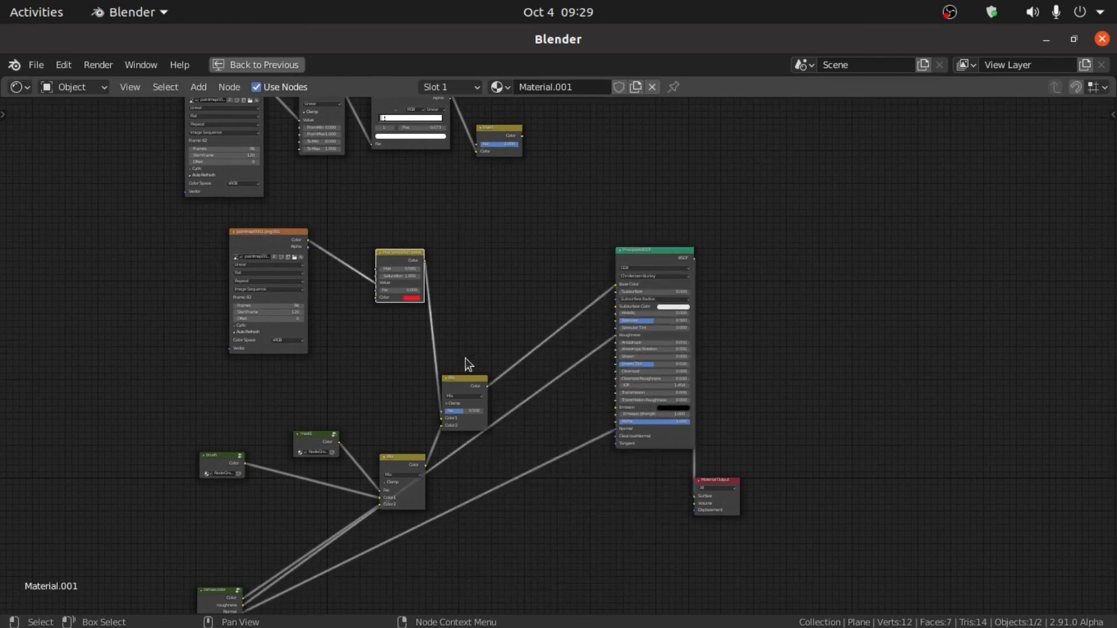
left_click_drag(452, 377, 553, 191)
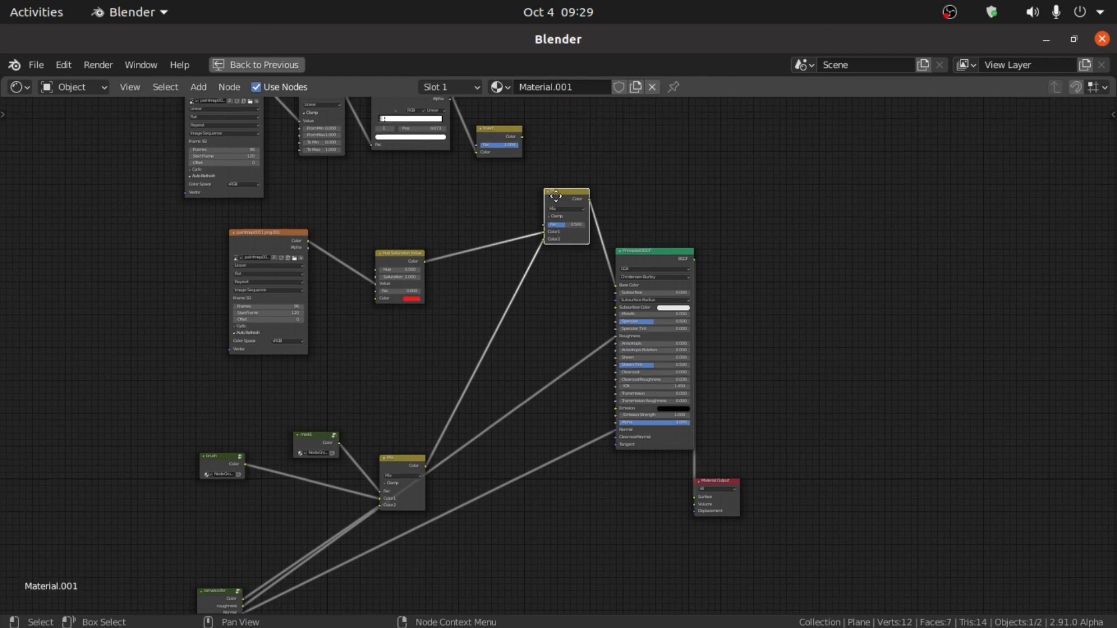
- Link the Invert node's Color output to the second Mix node's Fac input
scroll(548, 250, "up", 6)
middle_click_drag(553, 191, 514, 332)
scroll(521, 221, "up", 4)
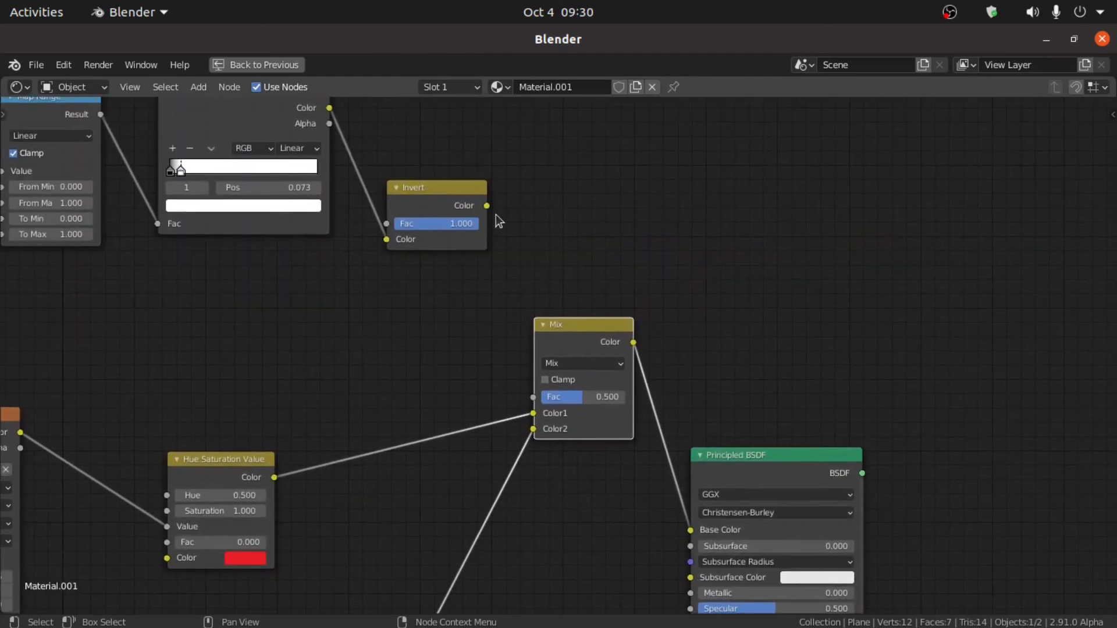
left_click_drag(488, 206, 505, 213)
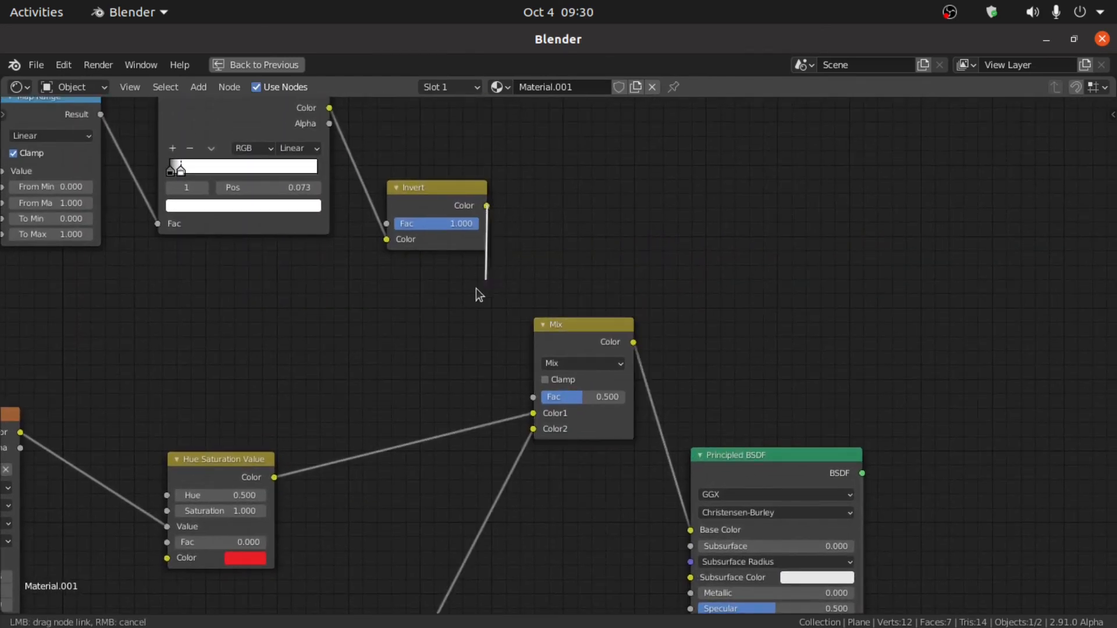
left_click_drag(476, 289, 533, 396)
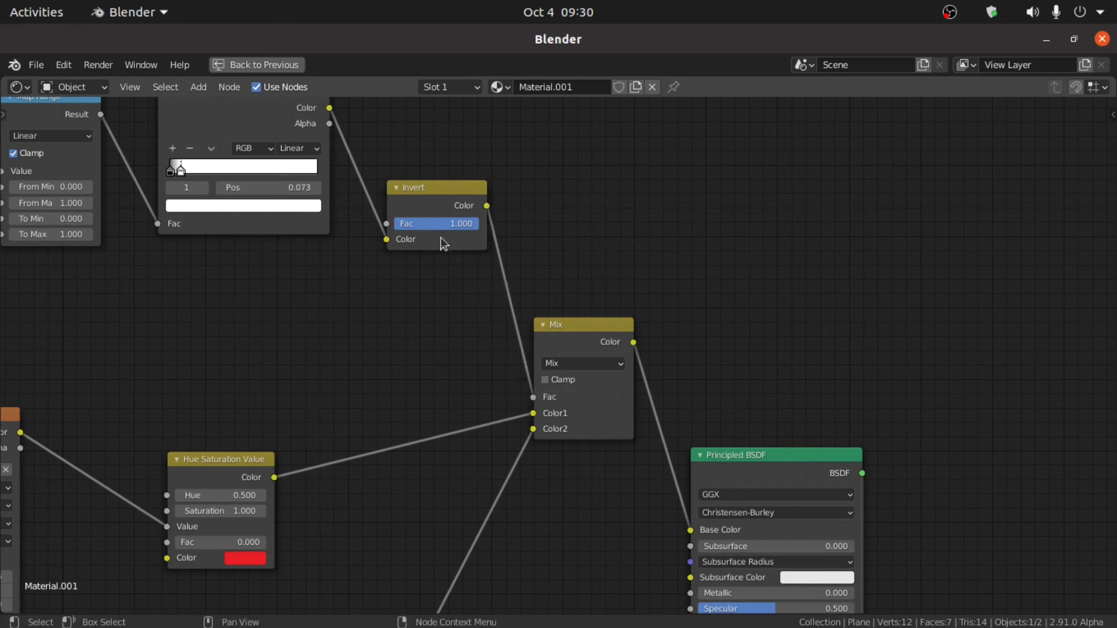
- Restore the split workspace layout and play the animation to check both paint passes on the plane
scroll(441, 237, "down", 3)
middle_click_drag(423, 209, 532, 244)
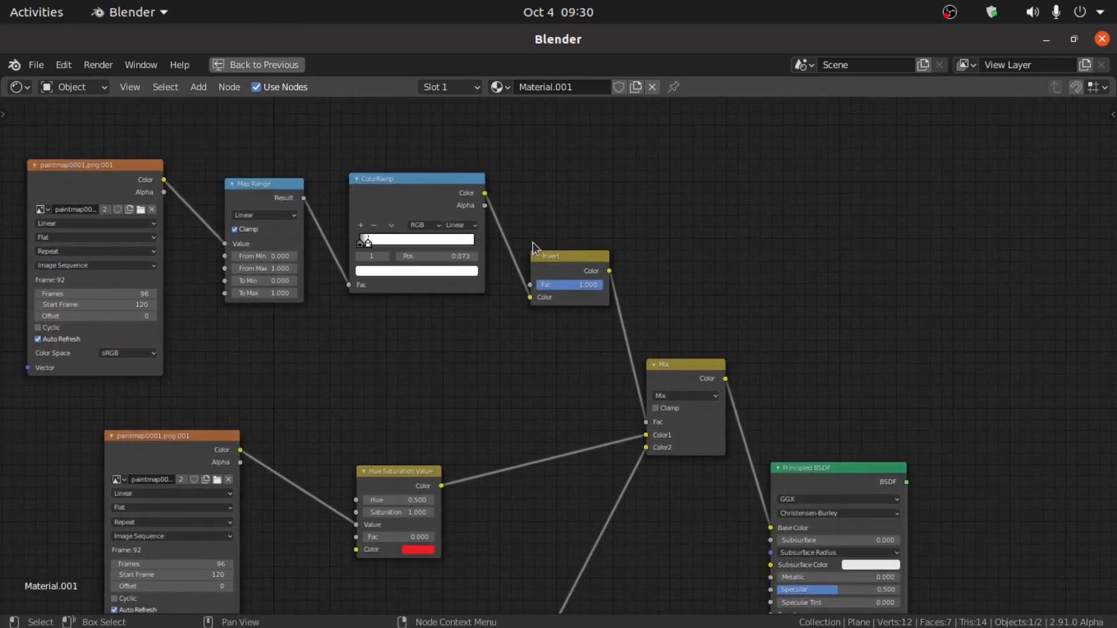
key("ctrl+space")
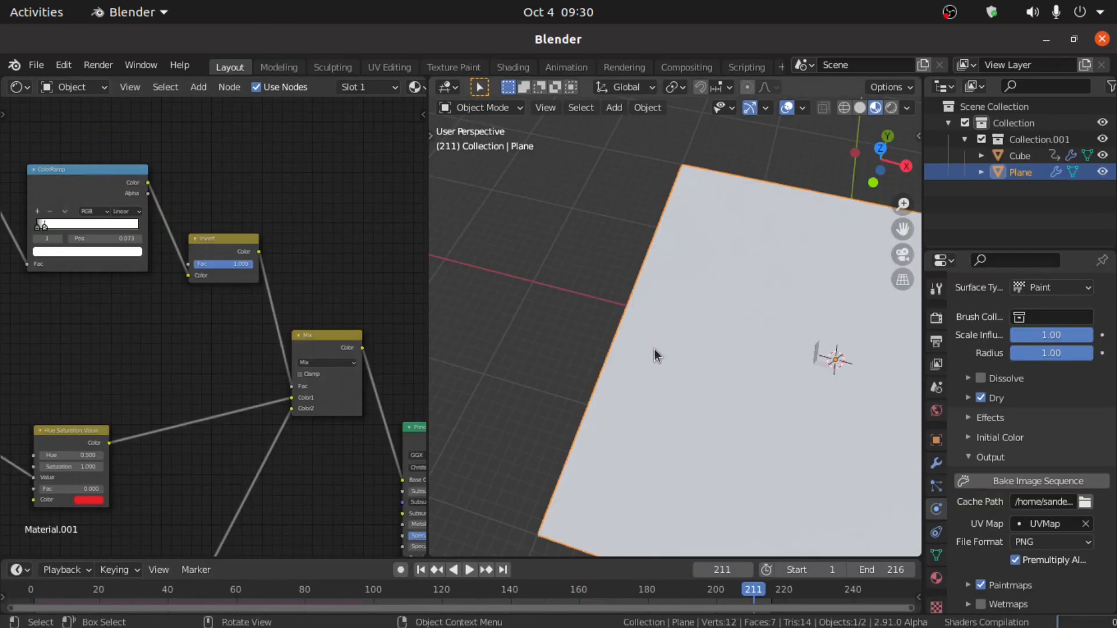
key("space")
scroll(686, 318, "down", 4)
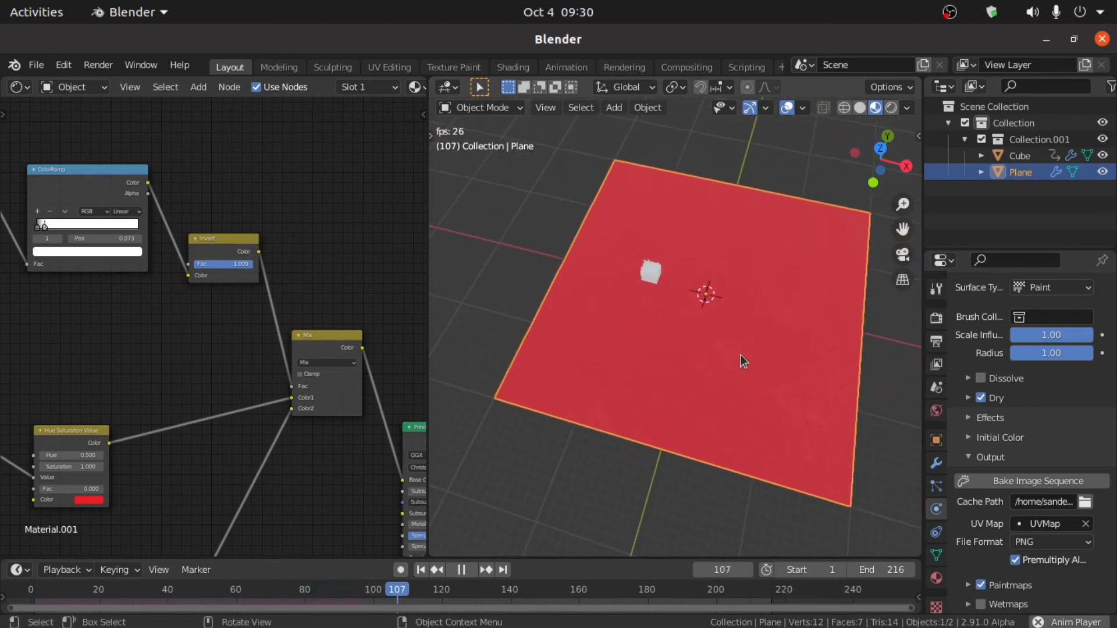
scroll(741, 354, "up", 7)
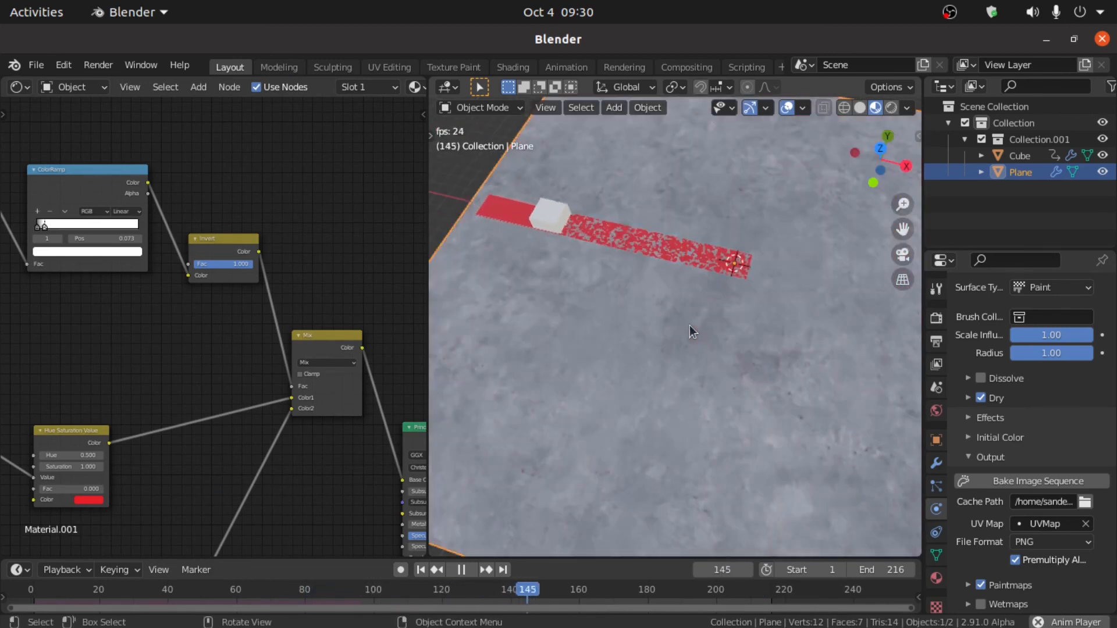
key("space")
- Return to frame 1, set the Invert node's Fac to 0 and insert a keyframe on it
middle_click_drag(264, 268, 304, 302)
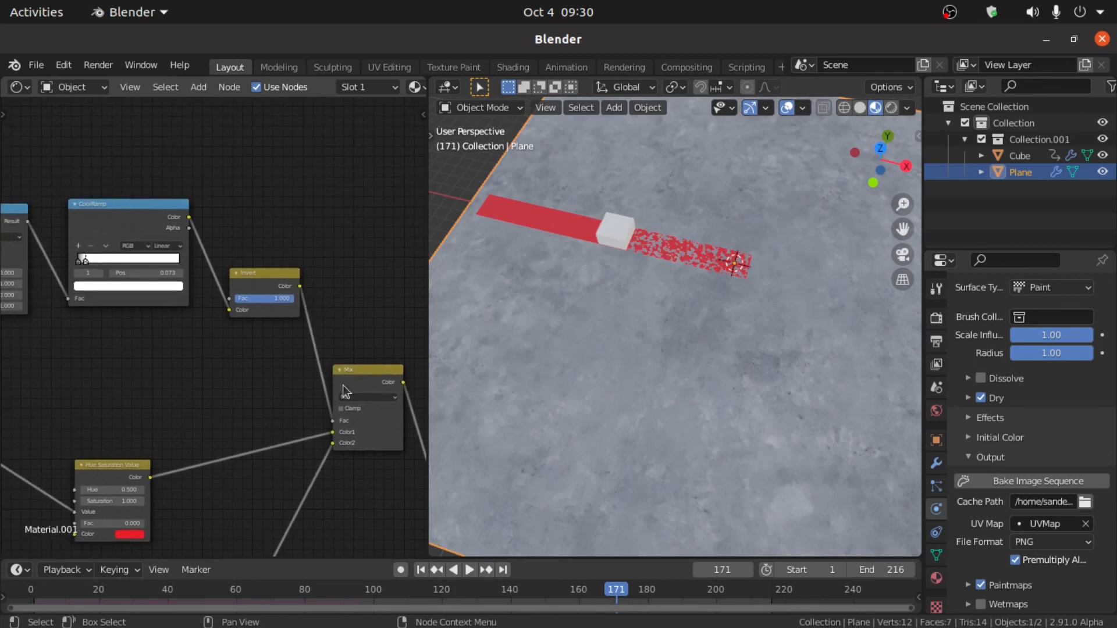
left_click(420, 570)
middle_click_drag(165, 251, 272, 319)
scroll(133, 289, "down", 3)
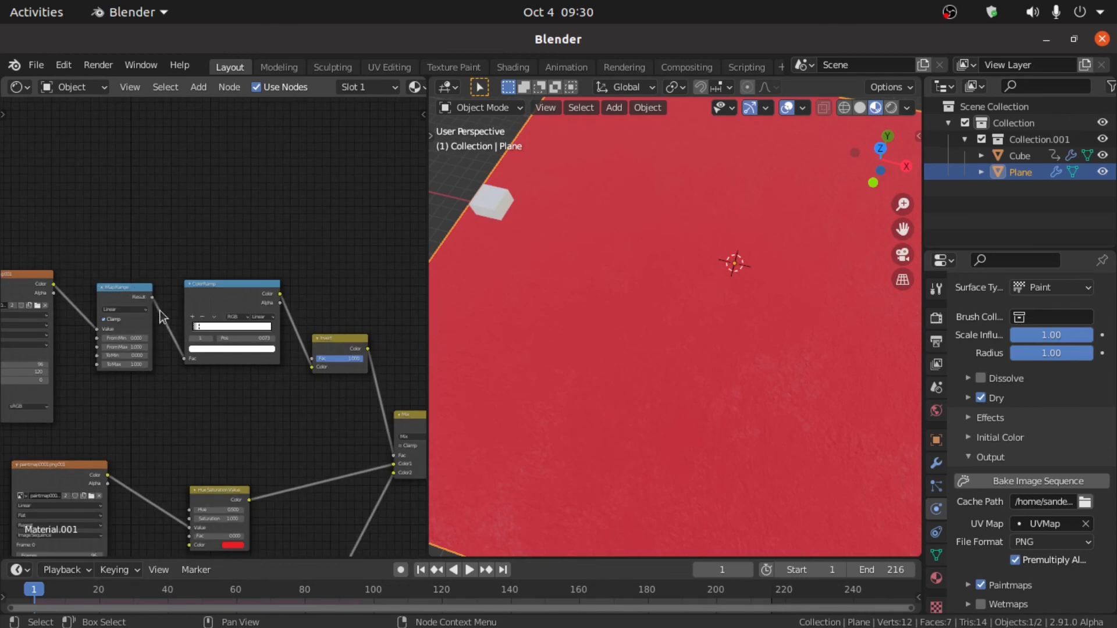
scroll(338, 413, "up", 2)
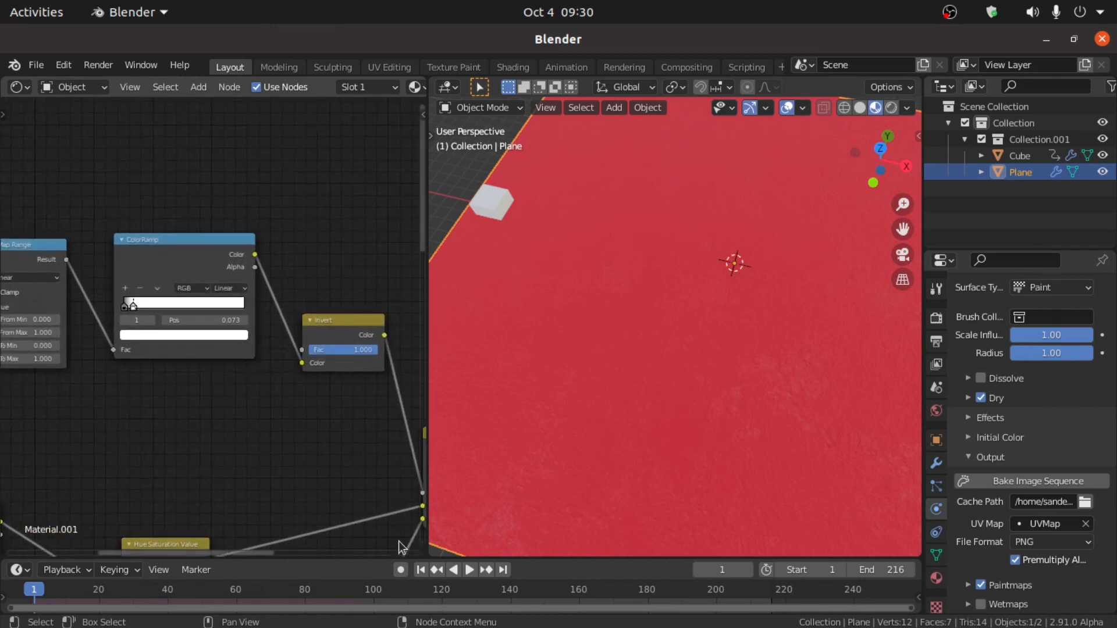
scroll(263, 372, "down", 5)
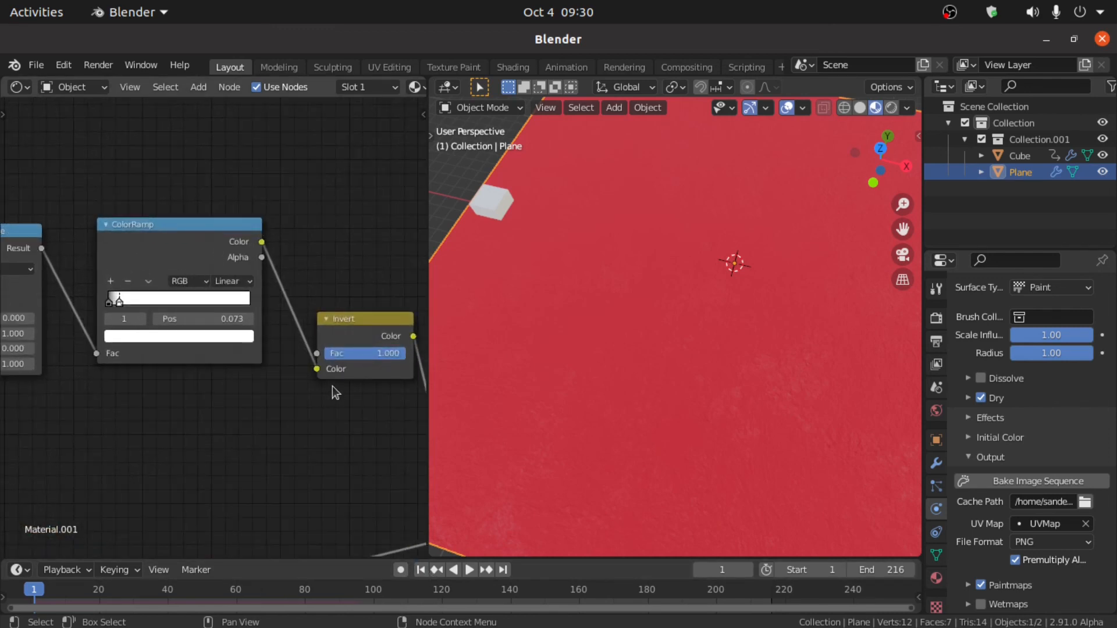
scroll(263, 372, "up", 2)
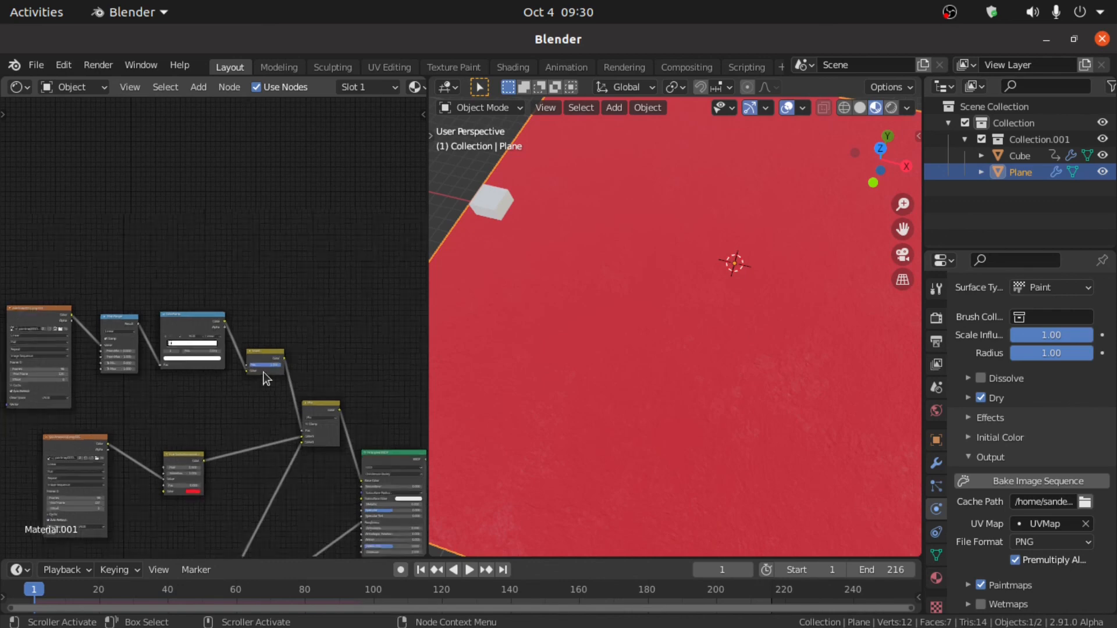
scroll(216, 381, "up", 2)
middle_click_drag(214, 374, 284, 361)
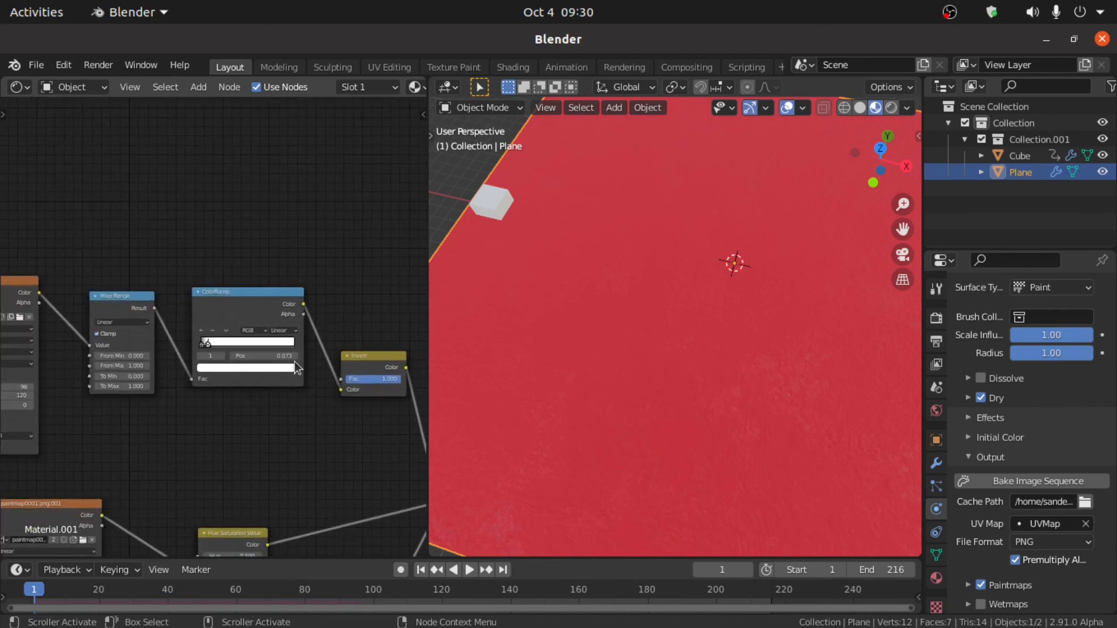
left_click_drag(375, 387, 343, 388)
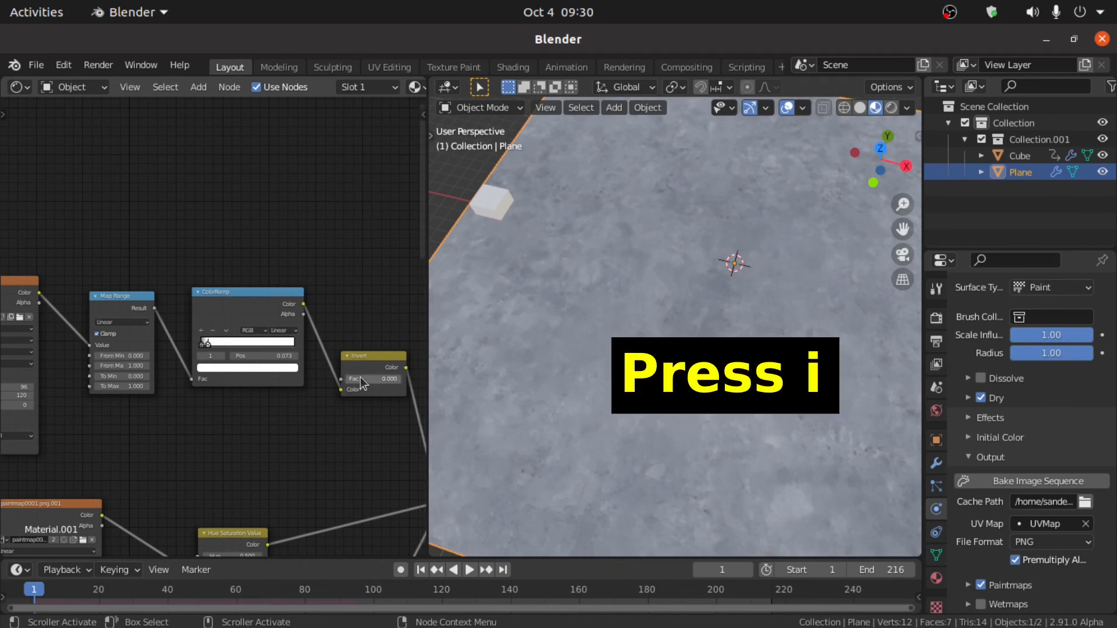
key("i")
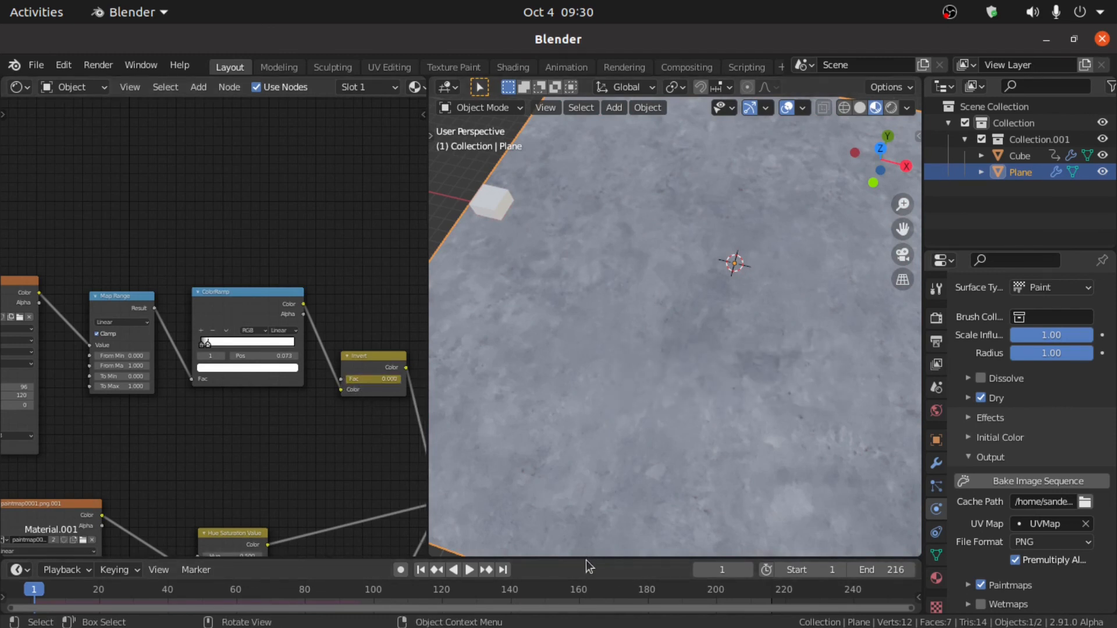
- Enlarge the timeline slightly and keyframe the Invert node's Fac at 0 on frame 119
left_click_drag(586, 558, 581, 541)
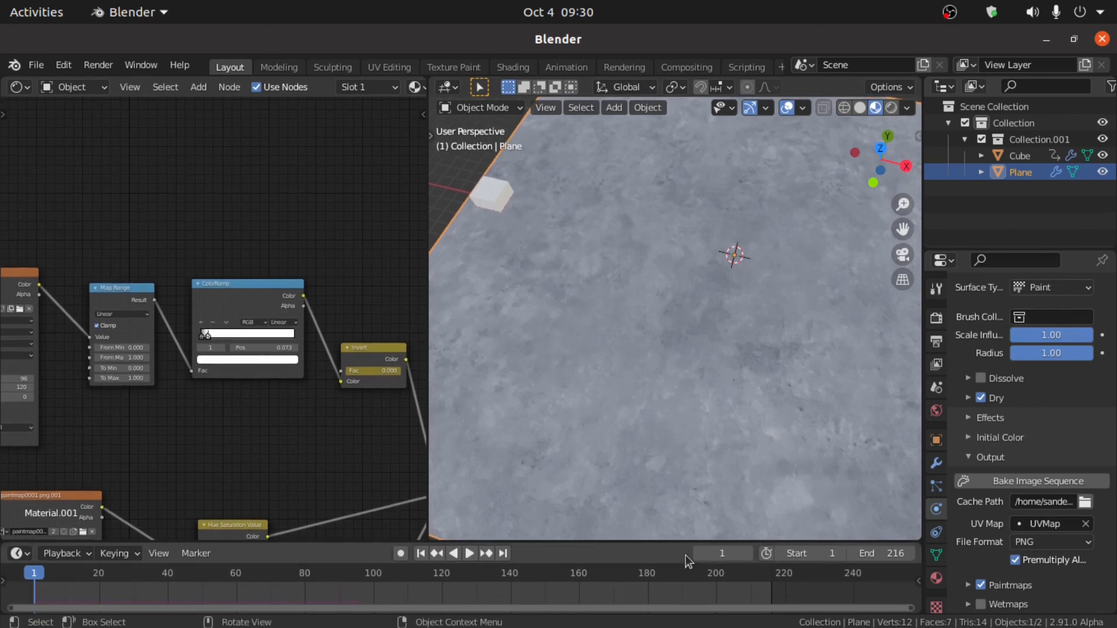
left_click(715, 553)
type("119")
key("Return")
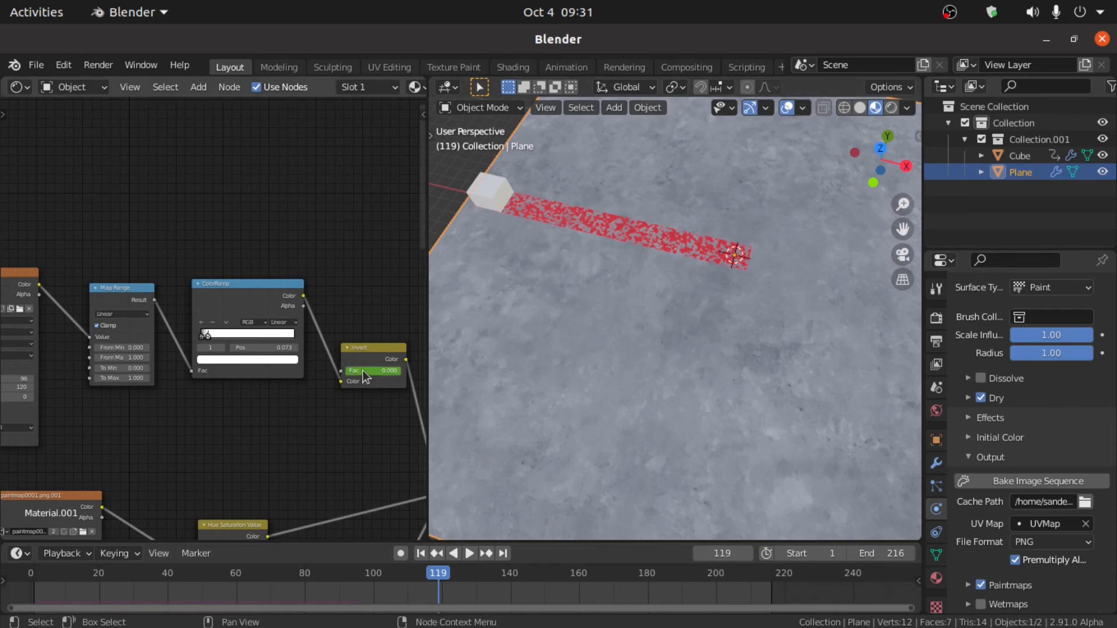
scroll(395, 388, "up", 2)
middle_click_drag(395, 388, 272, 372)
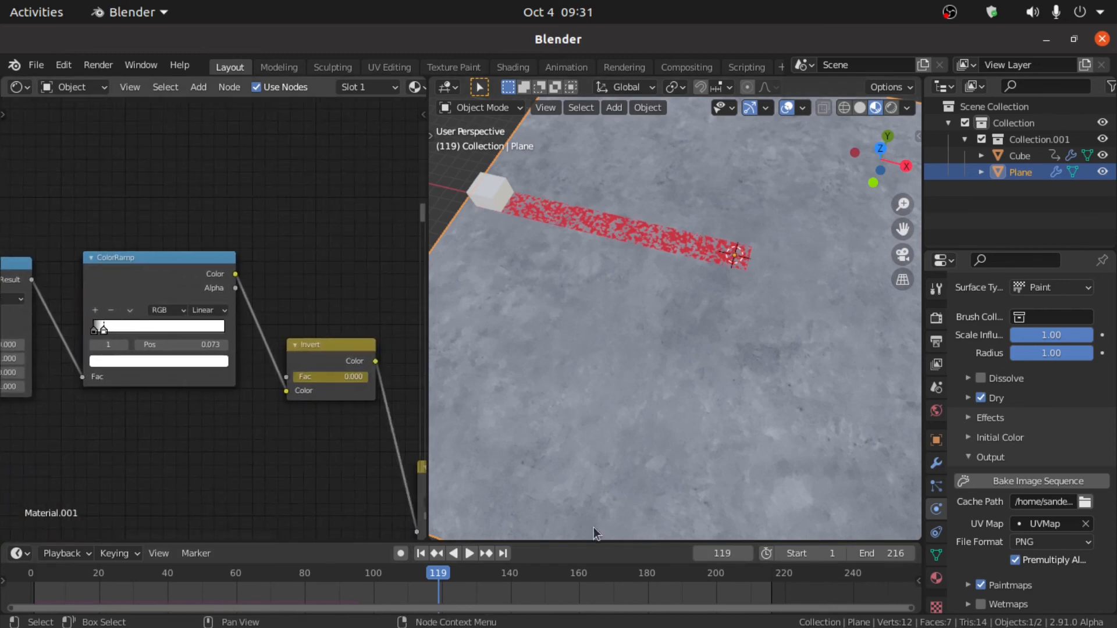
- Advance to frame 120, set the Invert node's Fac to 1 and keyframe it
left_click(752, 556)
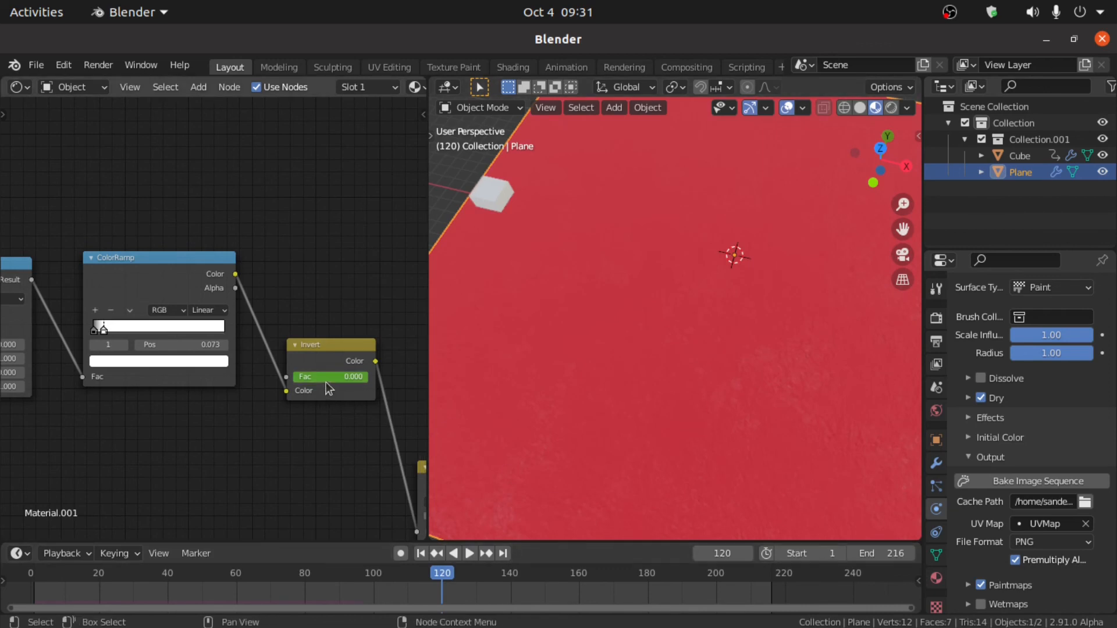
left_click(326, 379)
type("1")
key("Return")
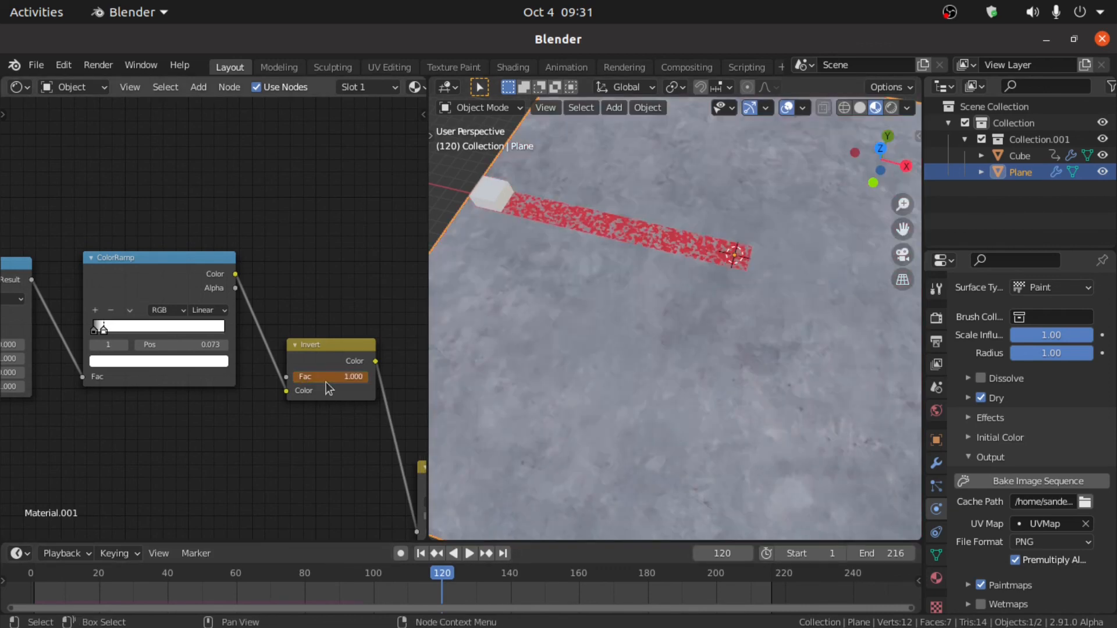
scroll(326, 381, "down", 2)
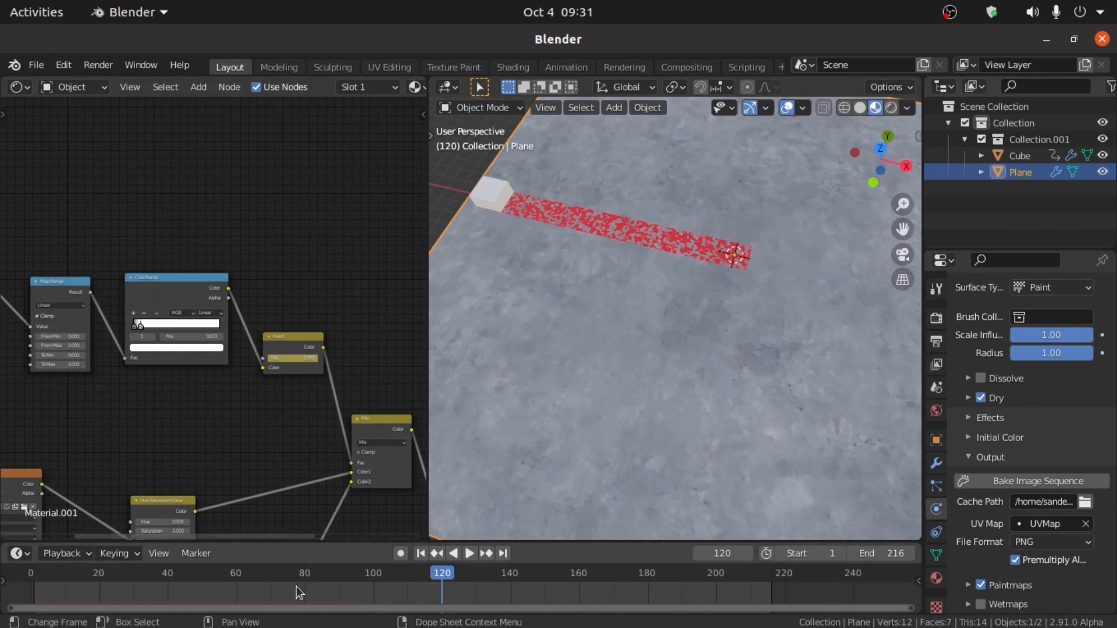
- Set the keyframe interpolation to Linear and play the animation from the first frame
key("t")
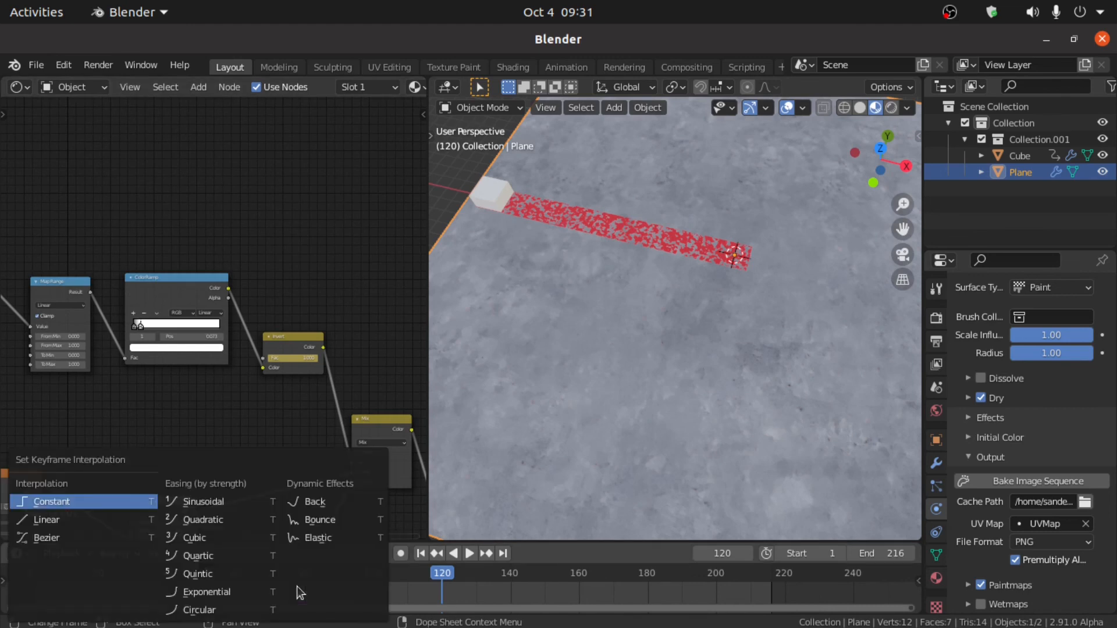
left_click(70, 518)
key("shift+Left")
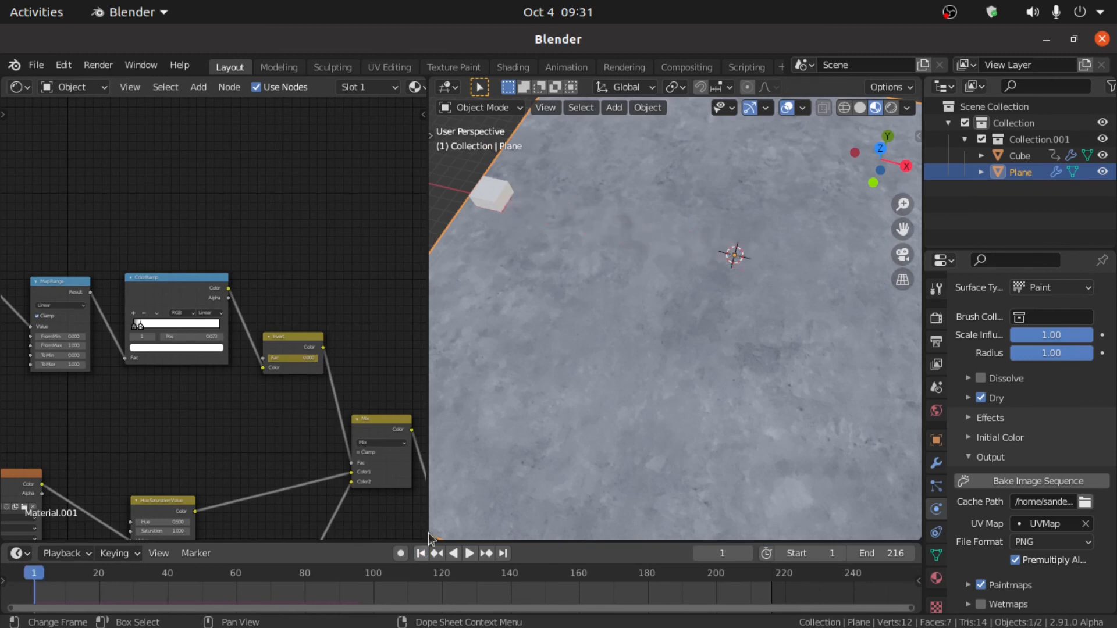
key("space")
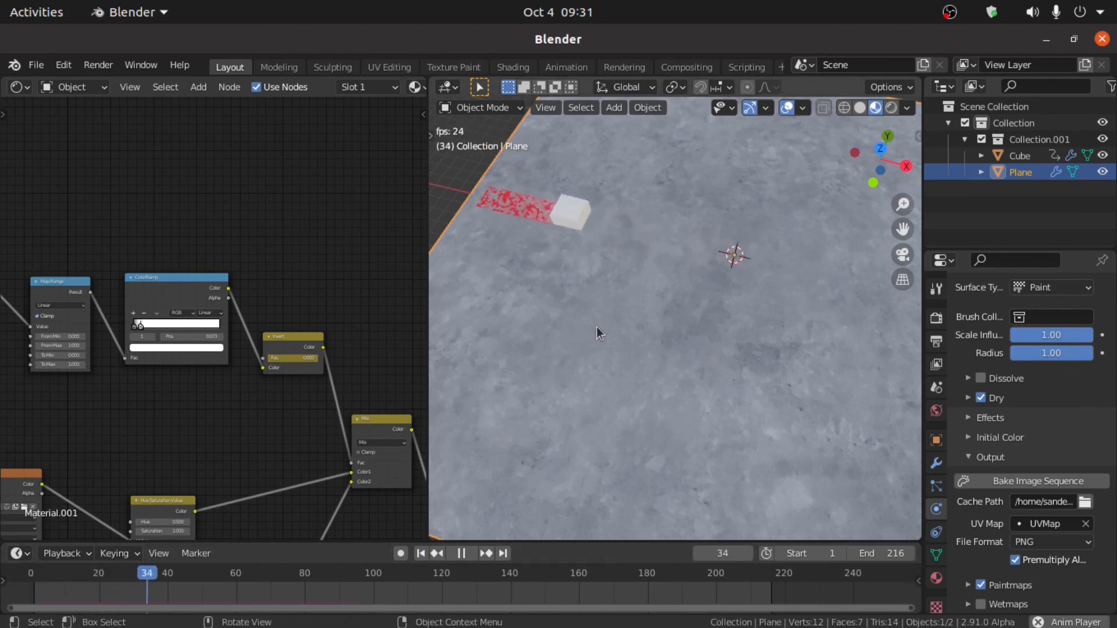